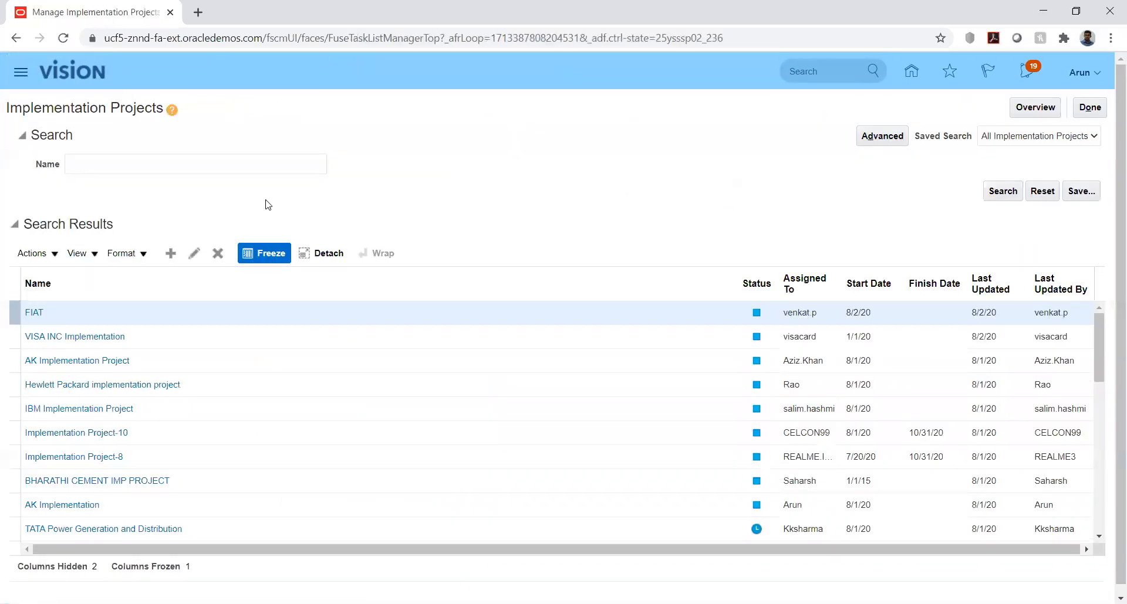
- Search the implementation projects for "hw" and open the HW Implementation project
click(217, 163)
text(hw)
click(180, 203)
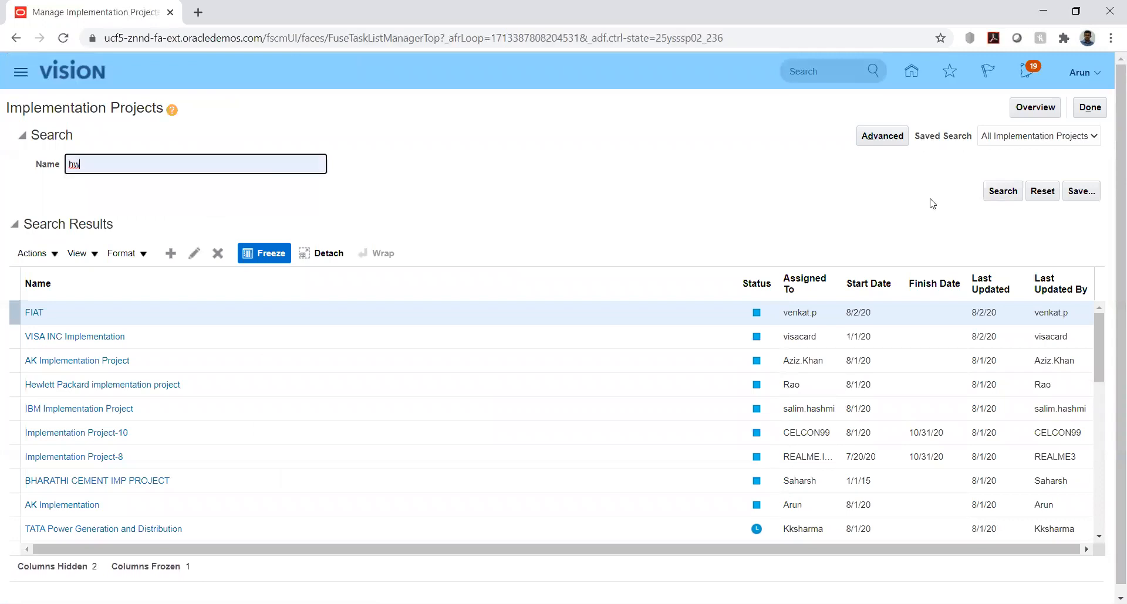
click(1001, 193)
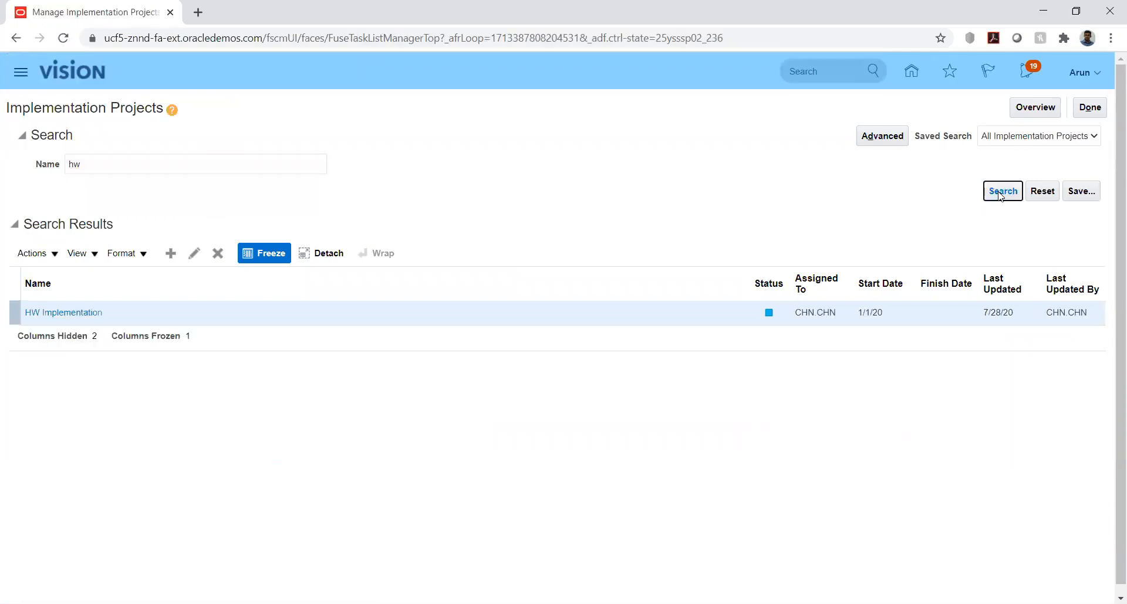
click(53, 312)
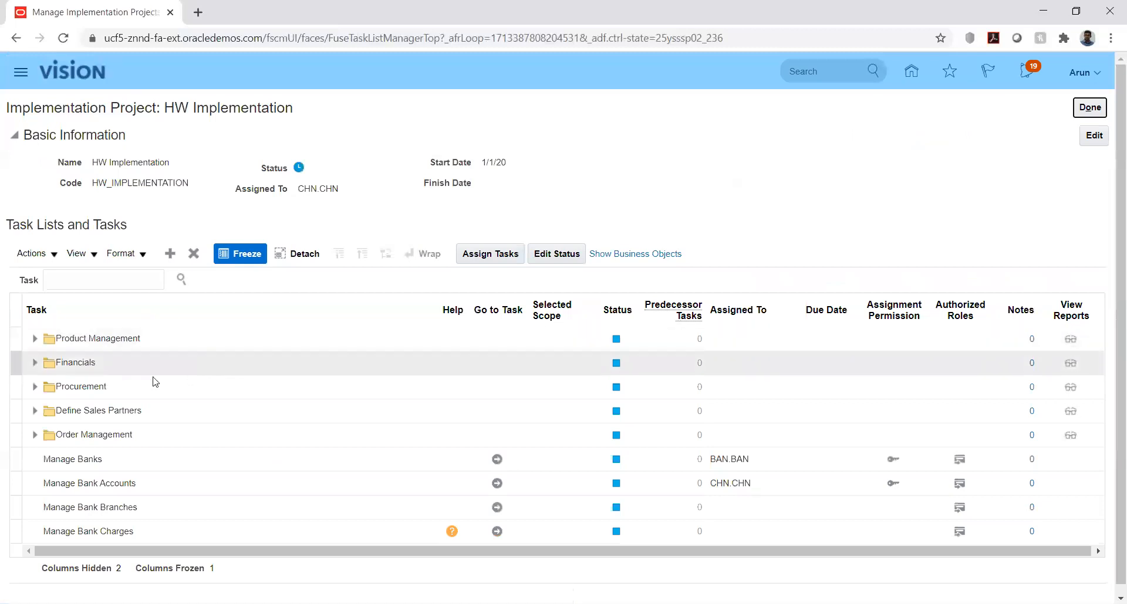
- Open the Manage Fixed Assets Key Flexfields task under Define Fixed Assets Configuration in Financials
click(34, 365)
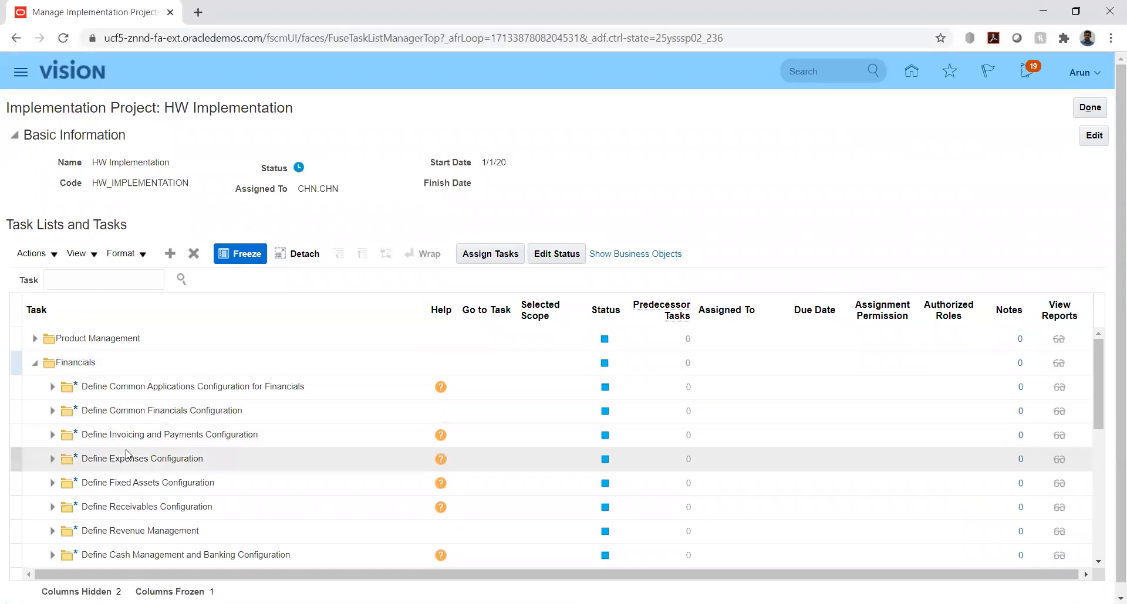
click(52, 483)
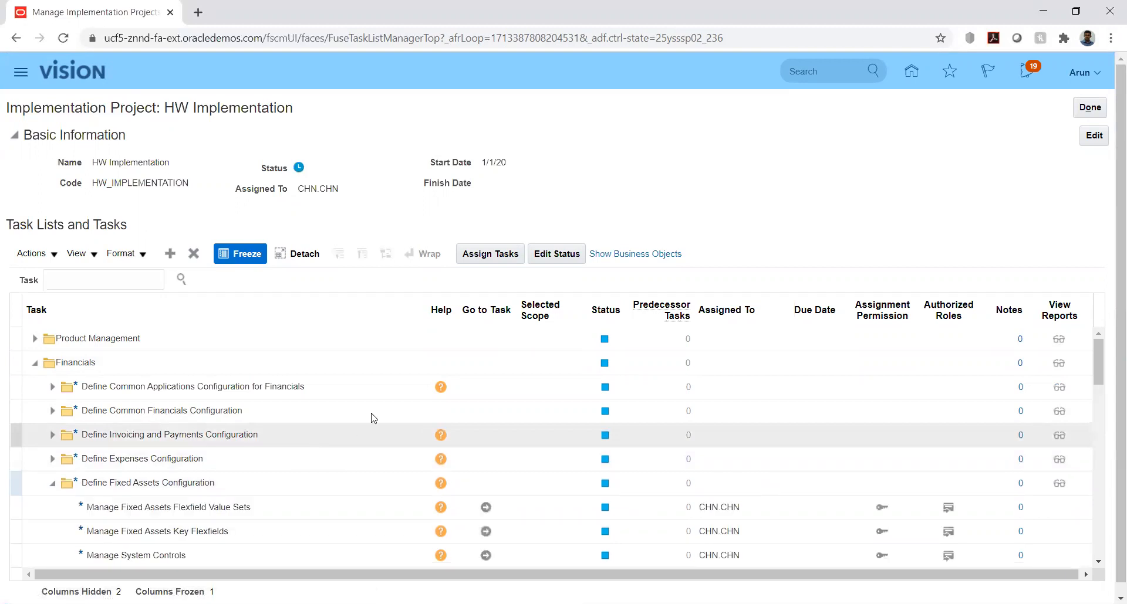
scroll(372, 394, down, 3)
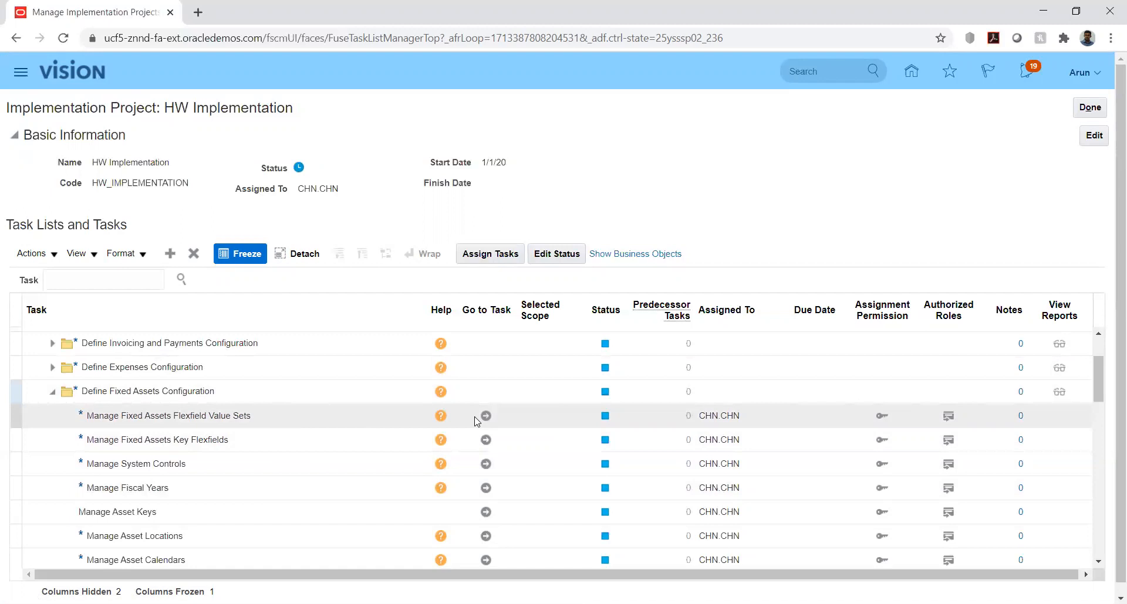
click(486, 439)
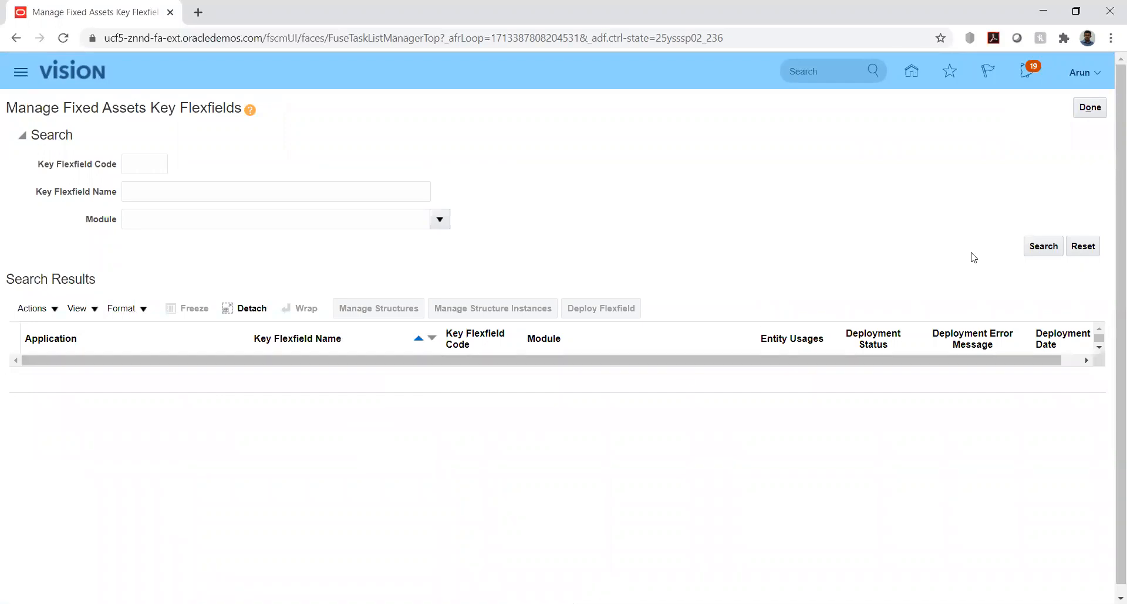
- List all fixed assets key flexfields and open the structures of the Category Flexfield (CAT#)
click(1039, 252)
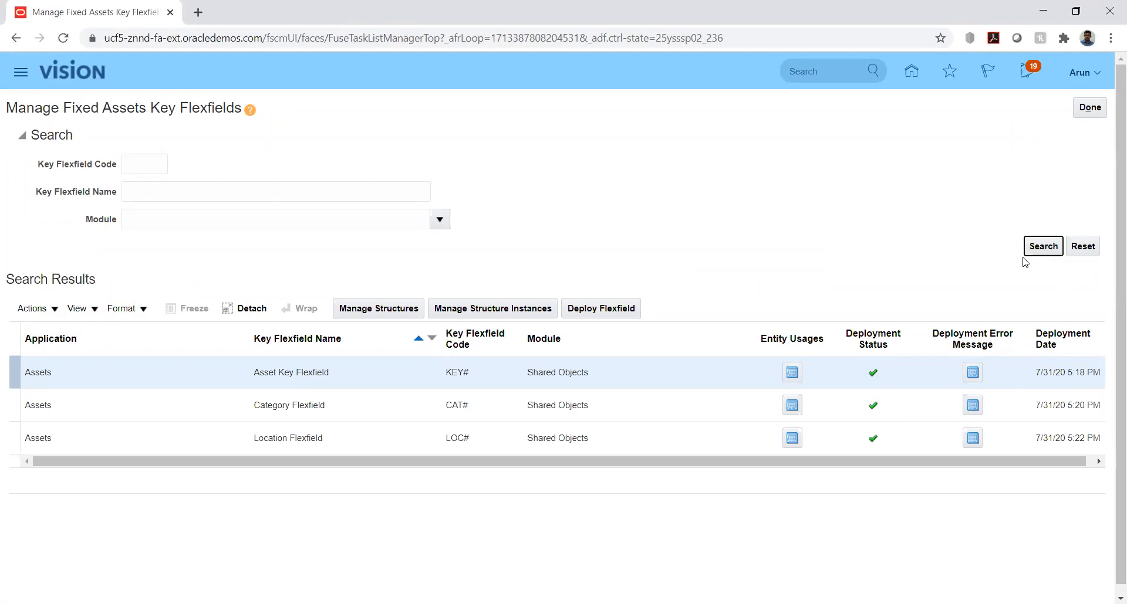
click(138, 401)
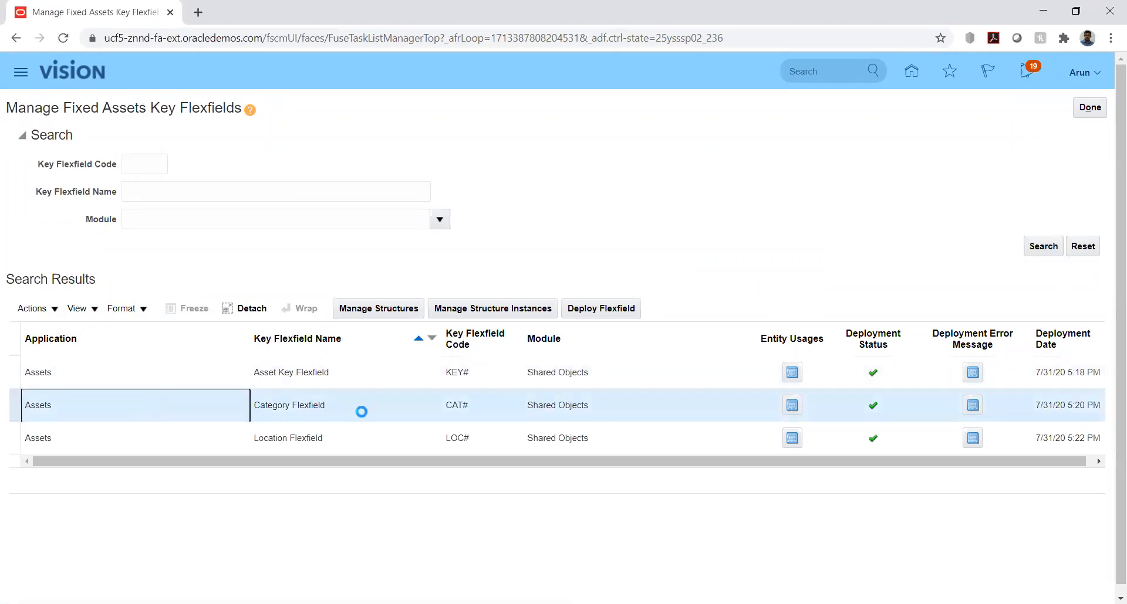
click(375, 306)
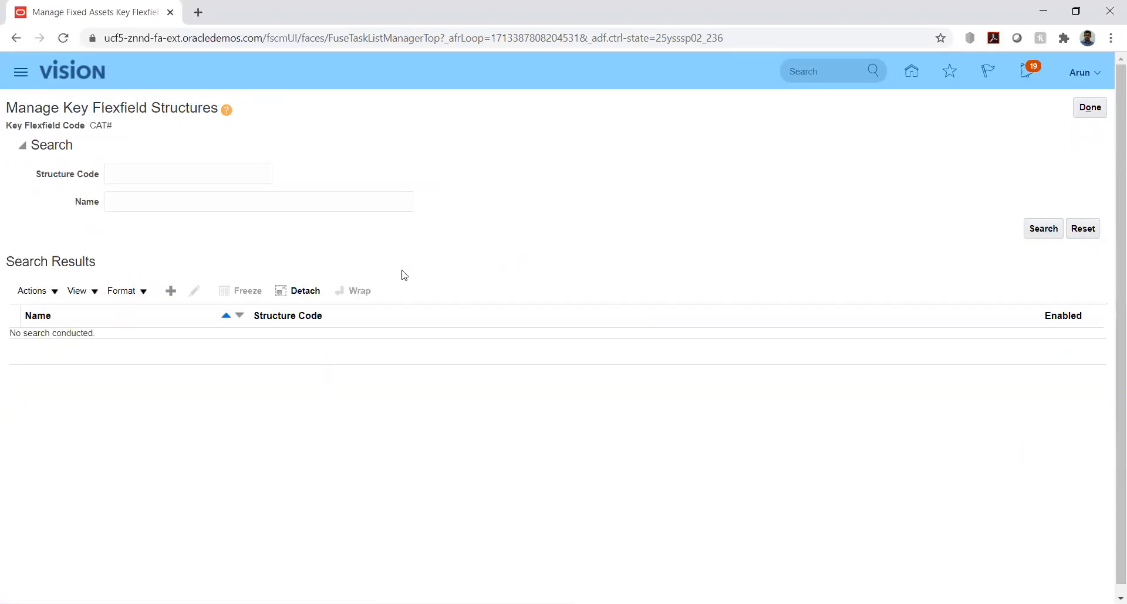
- List the CAT# structures and open the Asset Category Flexfield structure for editing
click(1050, 234)
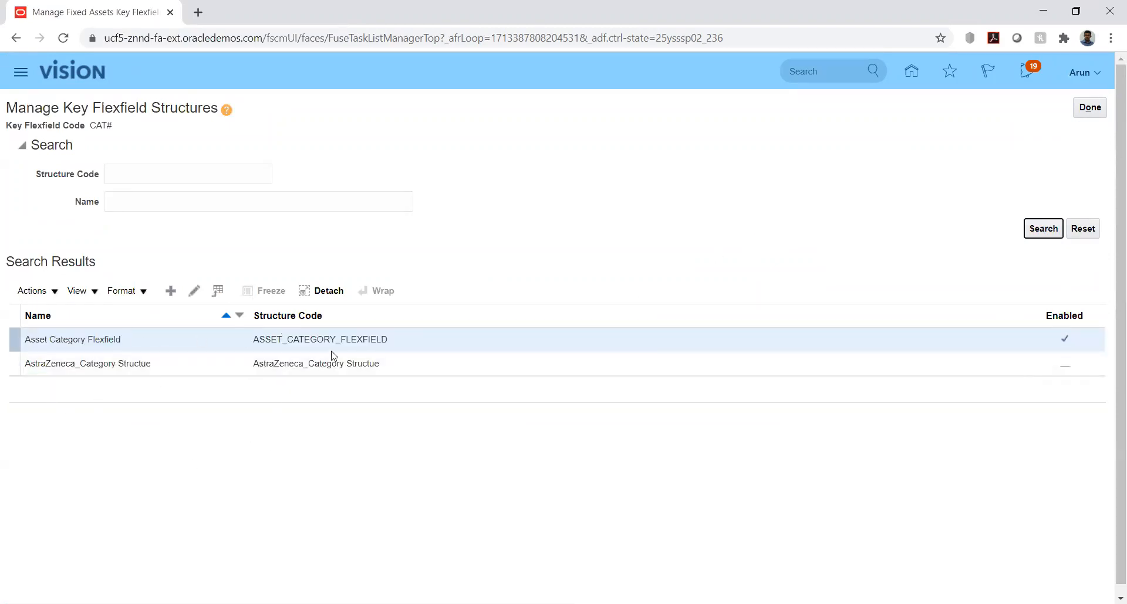
click(76, 350)
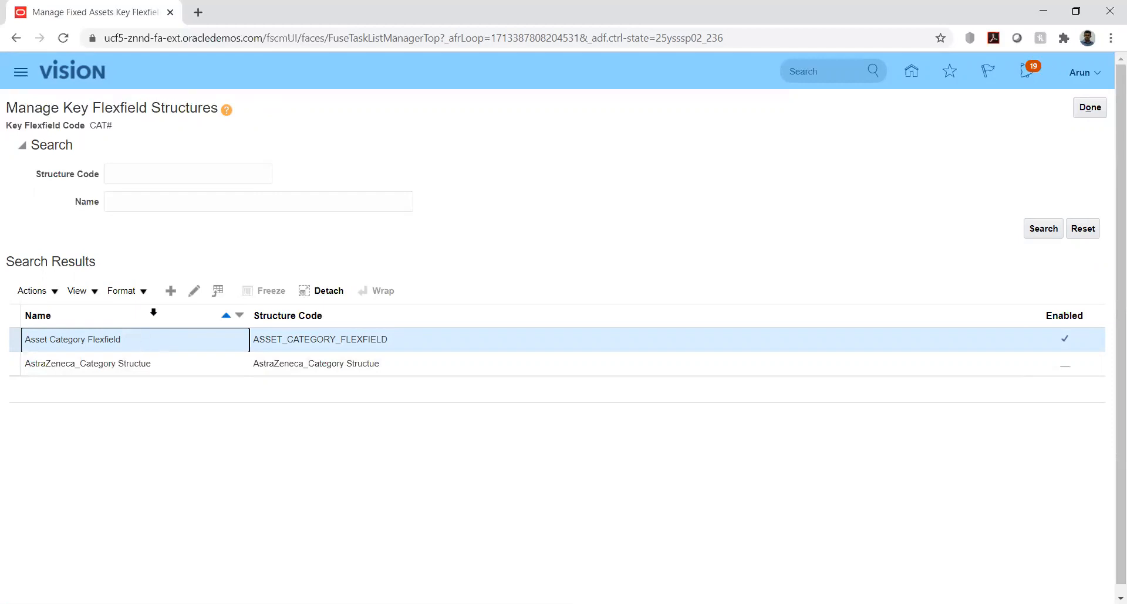
click(195, 291)
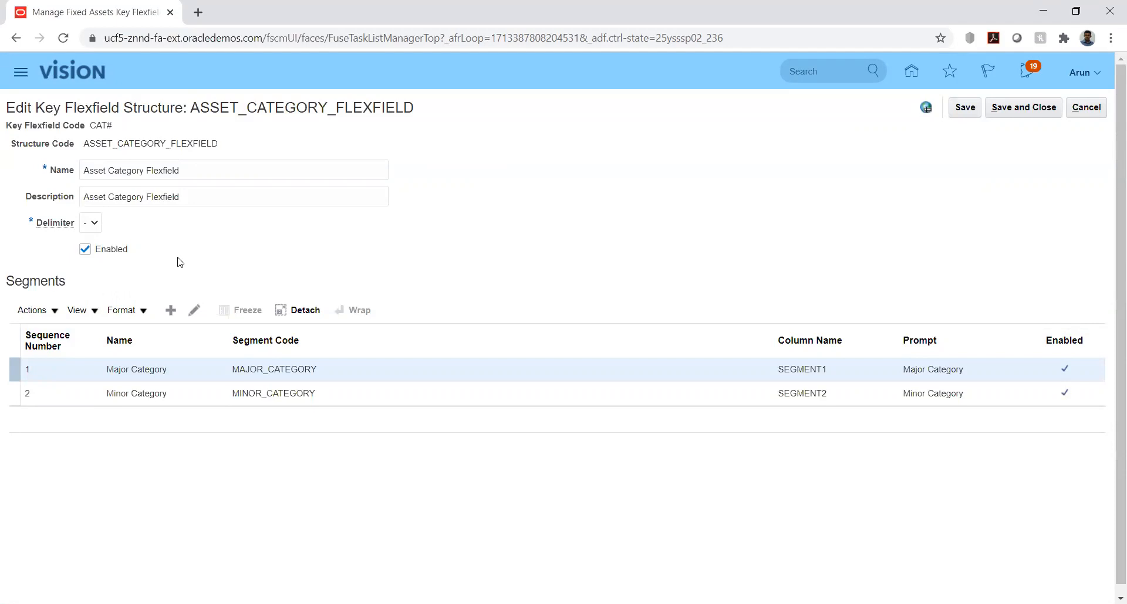
- Examine the Major Category segment's code, default value set and segment labels, and save and close the segment
click(178, 379)
click(195, 310)
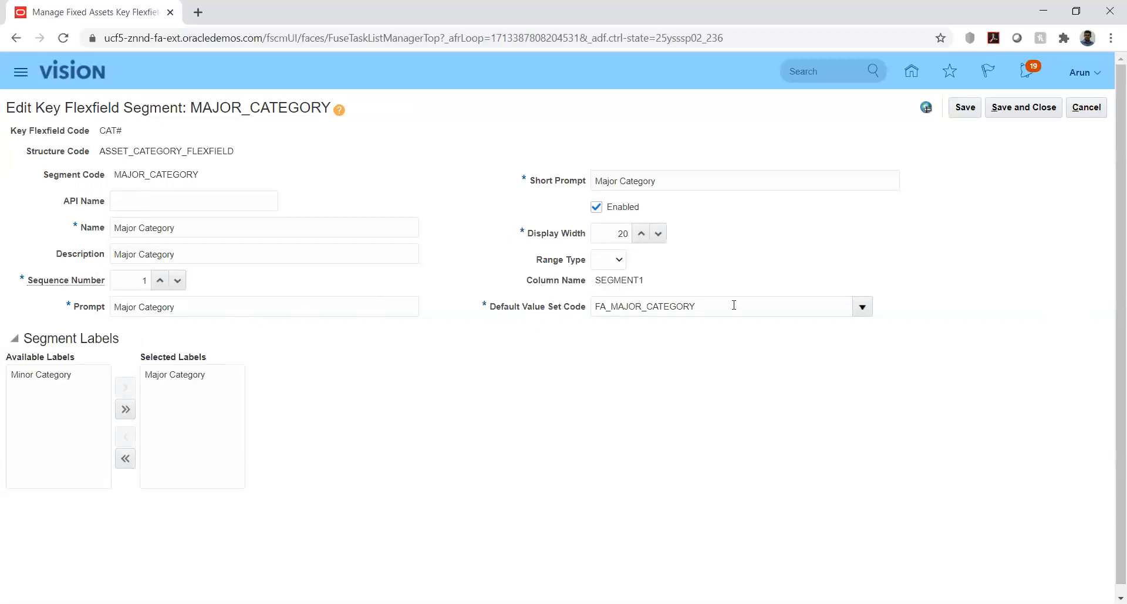
click(429, 386)
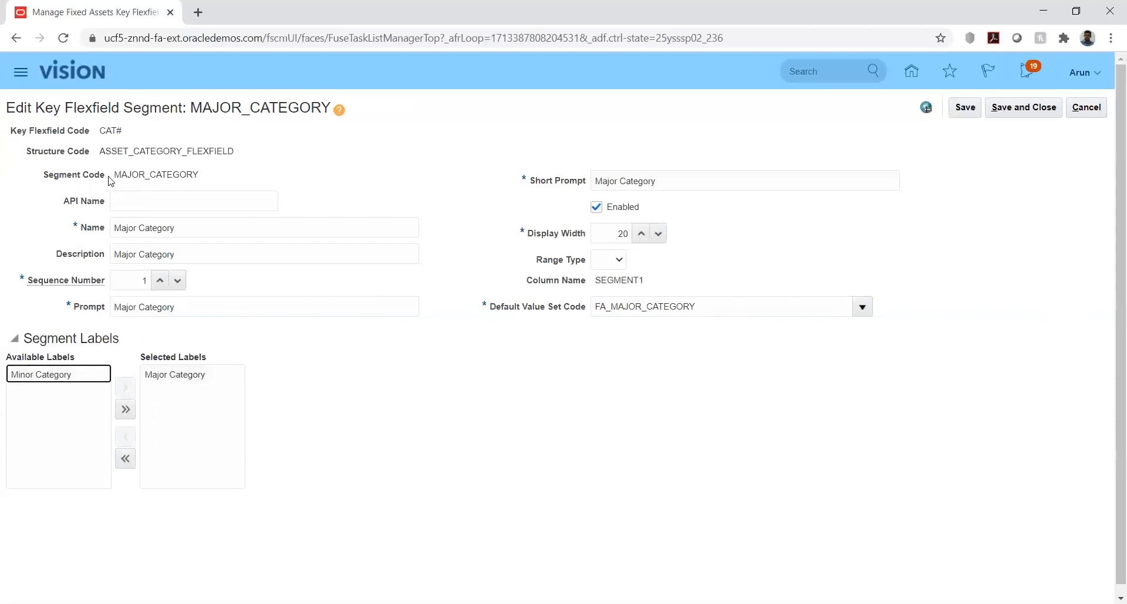
drag(114, 174, 221, 174)
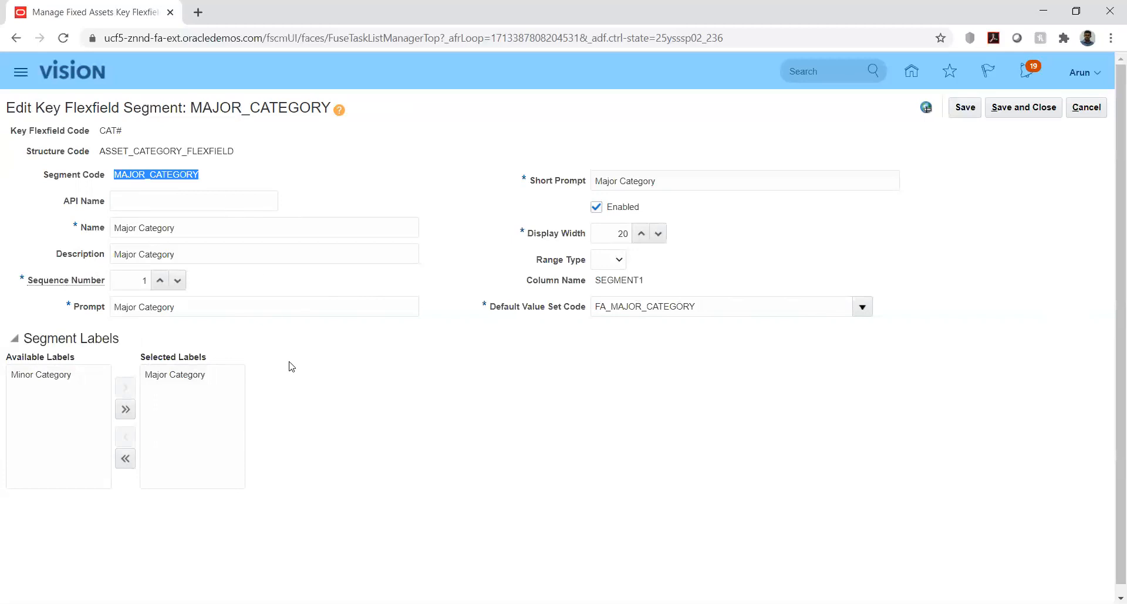
click(196, 395)
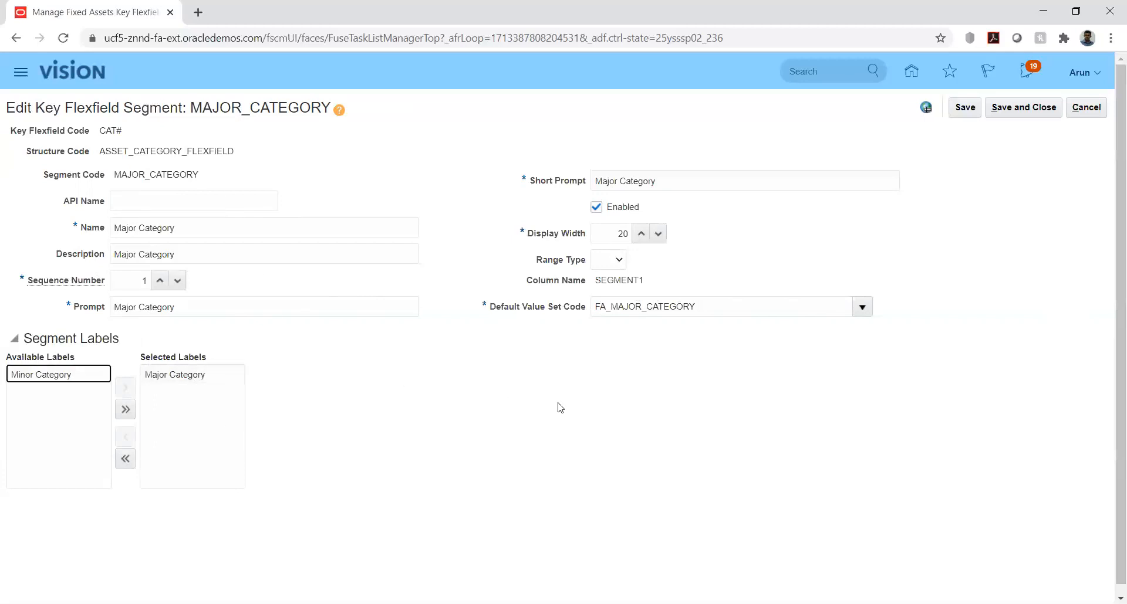
click(1023, 107)
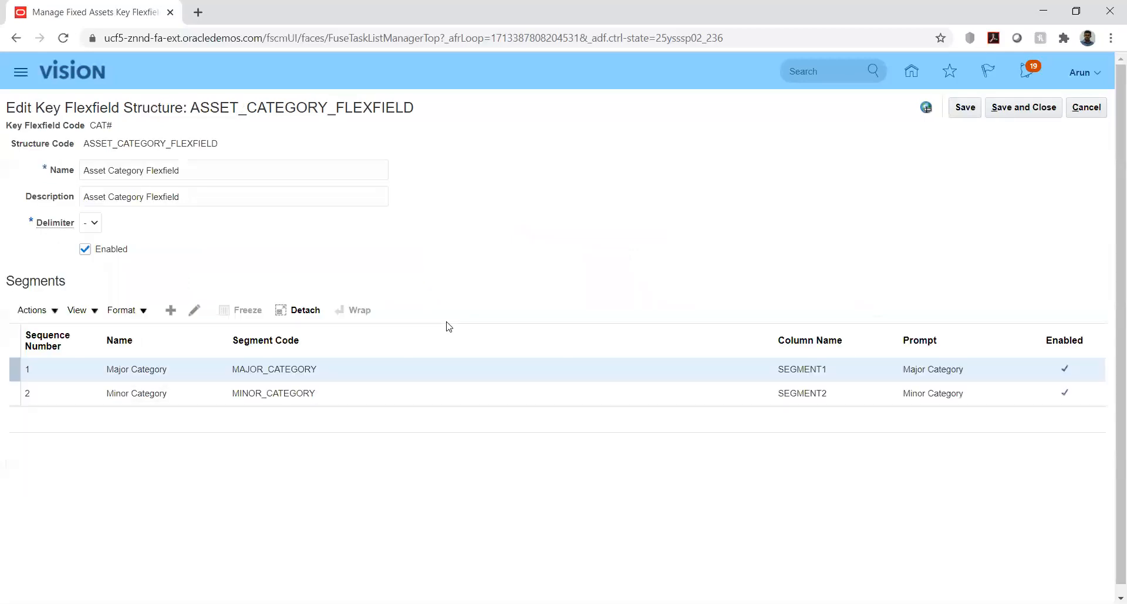
- Examine the Minor Category segment's settings and segment labels, and save and close the segment
click(174, 398)
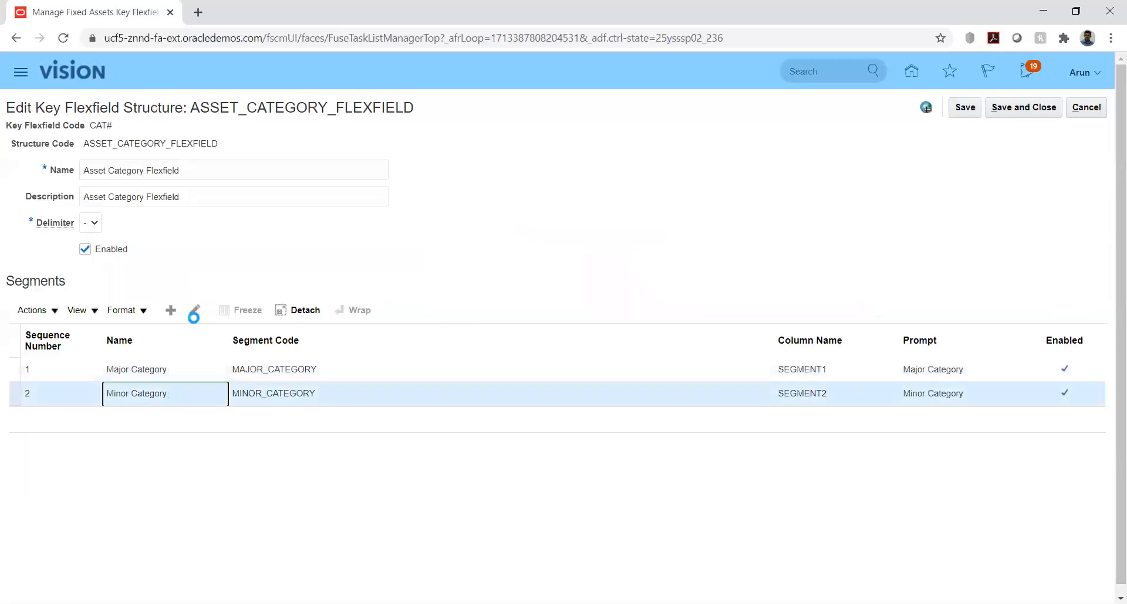
click(194, 311)
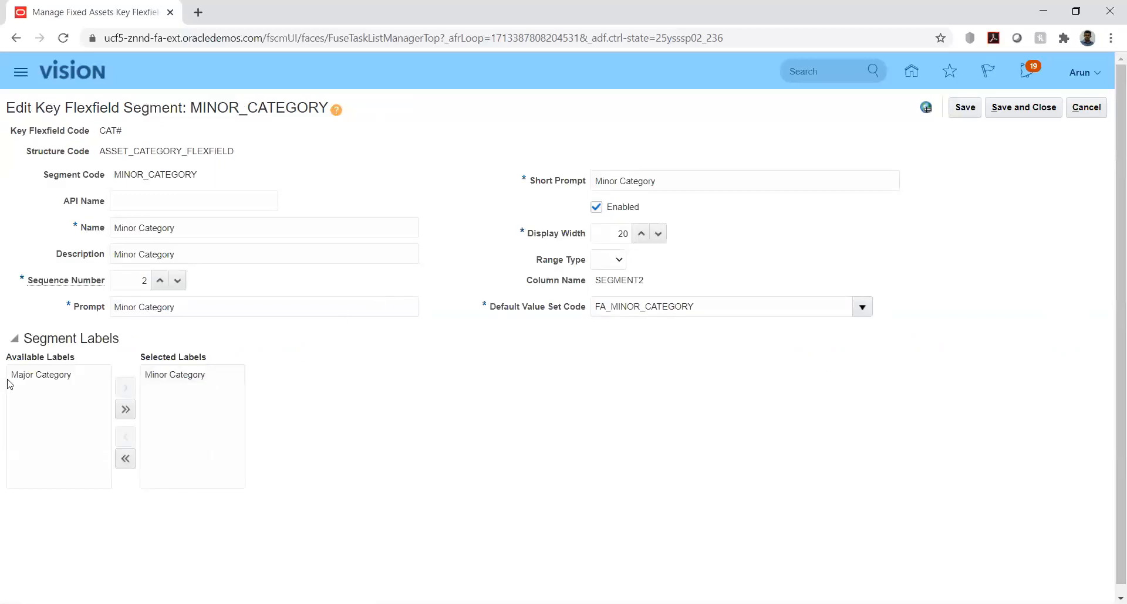
click(1008, 109)
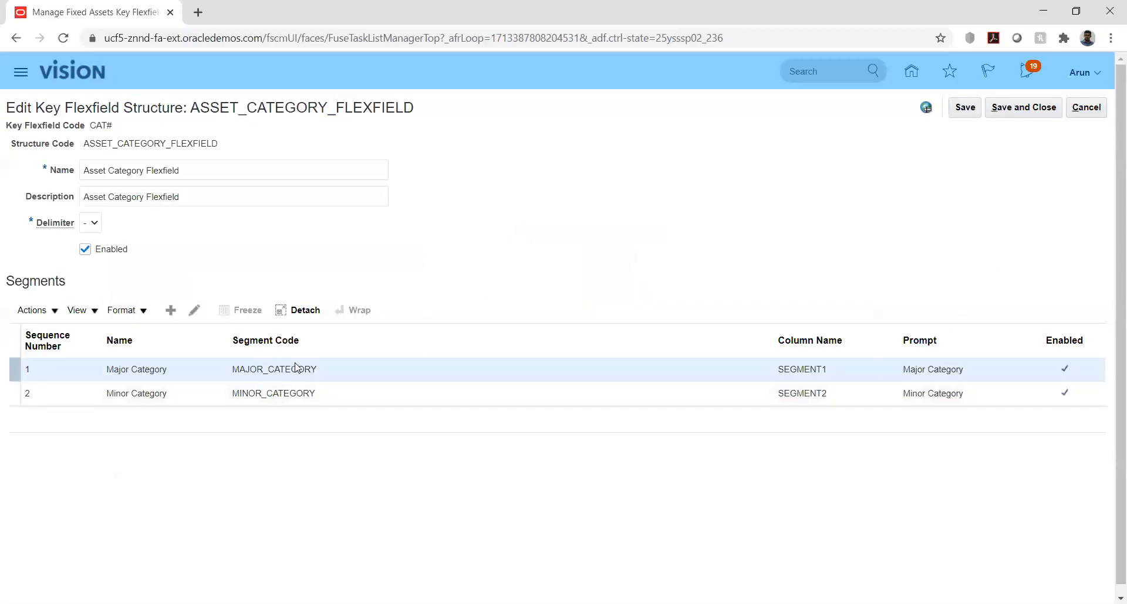
- Review the Major Category segment's default value set again, and save and close both the segment and the structure
click(196, 312)
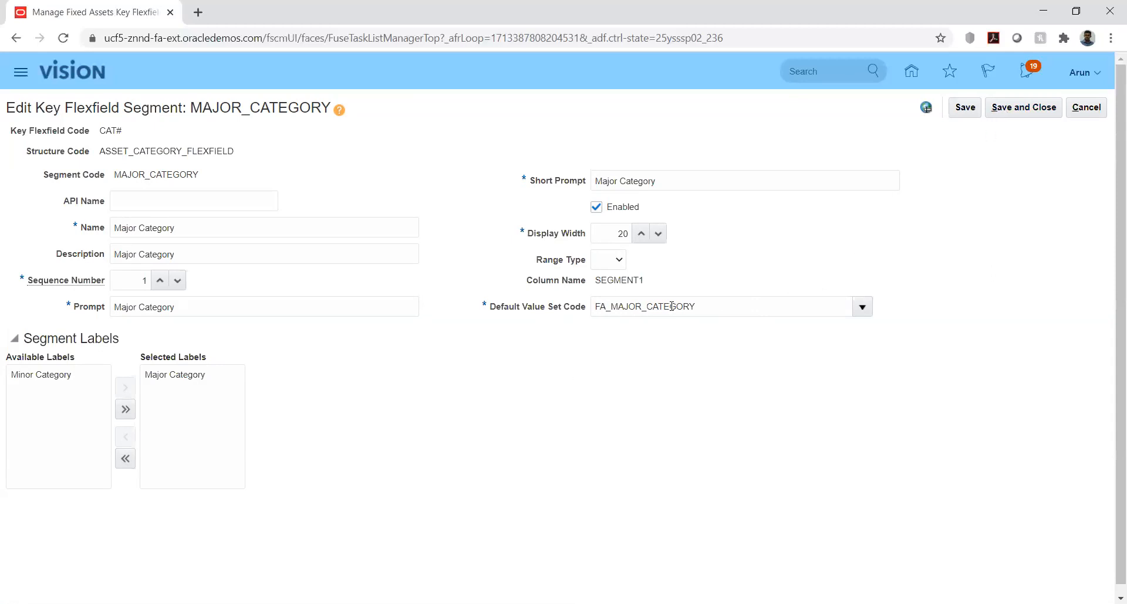
click(1021, 109)
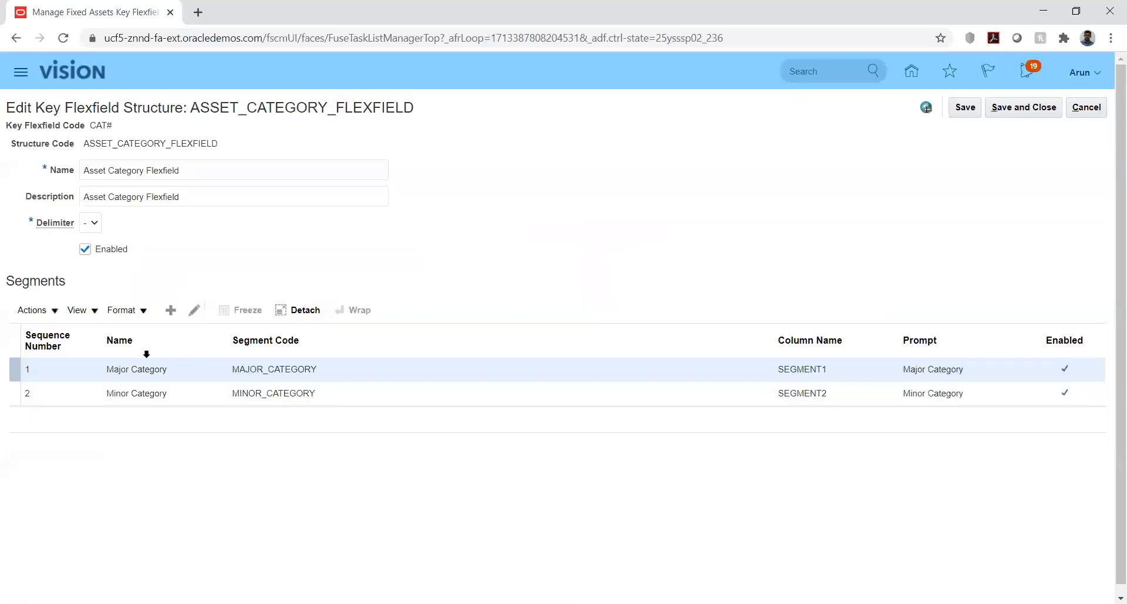
click(1007, 108)
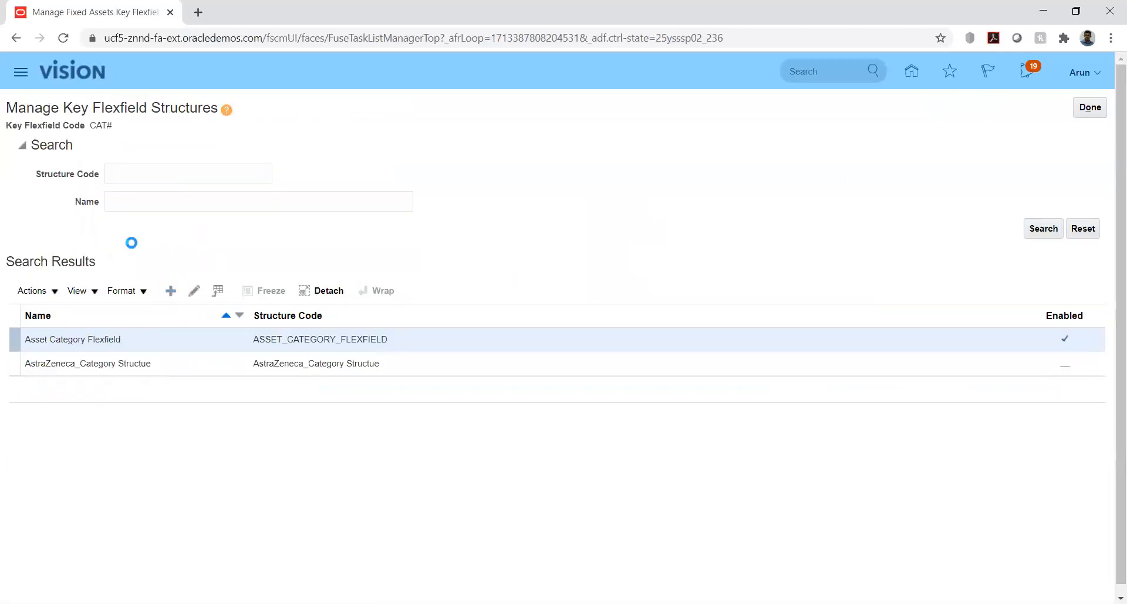
- Fill in a new CAT# structure with HW_STR as its code, name and description and "." as the delimiter
click(124, 143)
text(HW_)
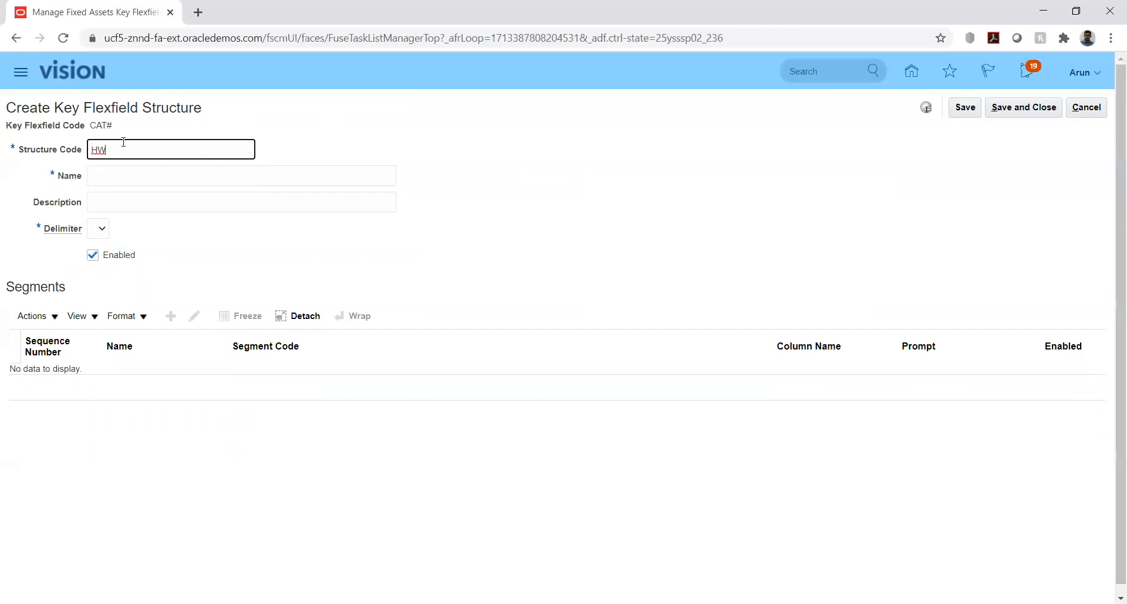
text(STR)
key(ctrl+a)
key(ctrl+c)
click(153, 176)
key(ctrl+v)
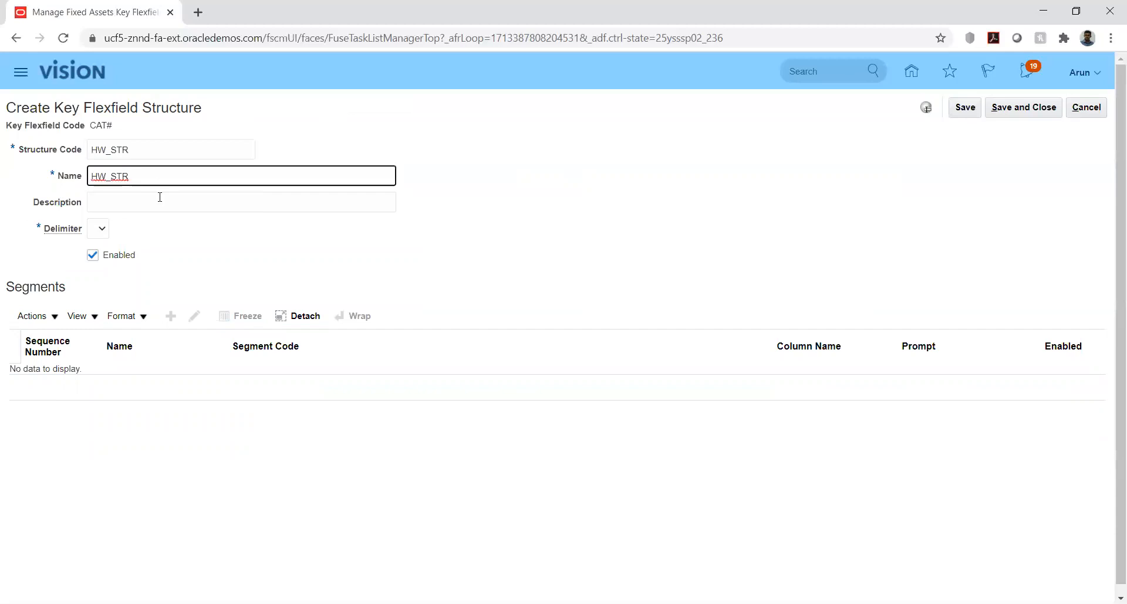
click(159, 197)
key(ctrl+v)
click(155, 259)
click(102, 233)
click(95, 293)
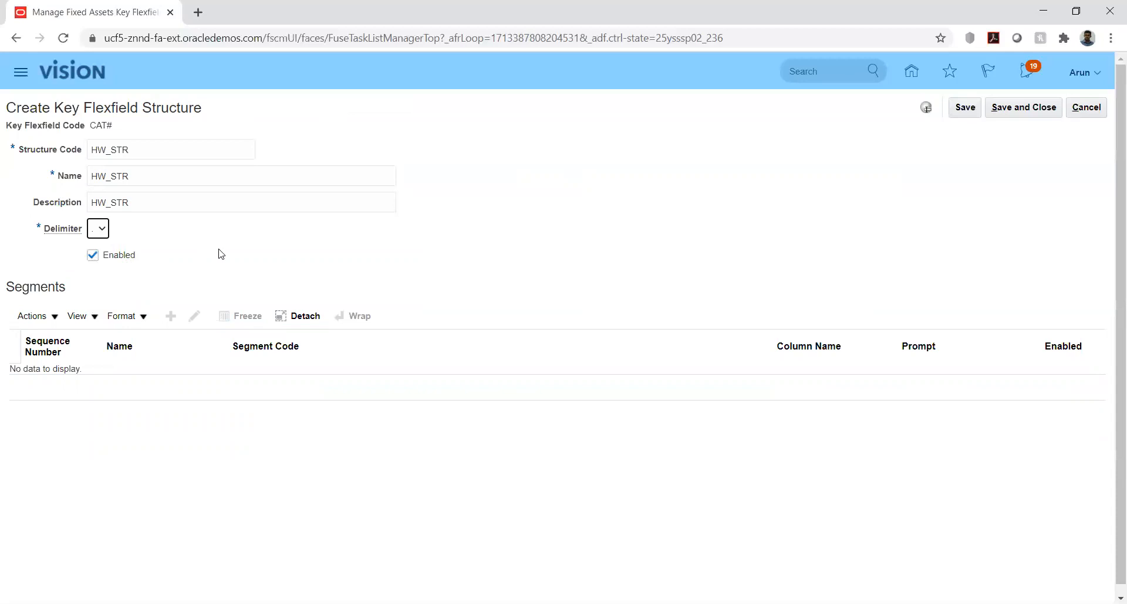
- Try to save the enabled HW_STR structure, and read the validation message before dismissing it
click(968, 107)
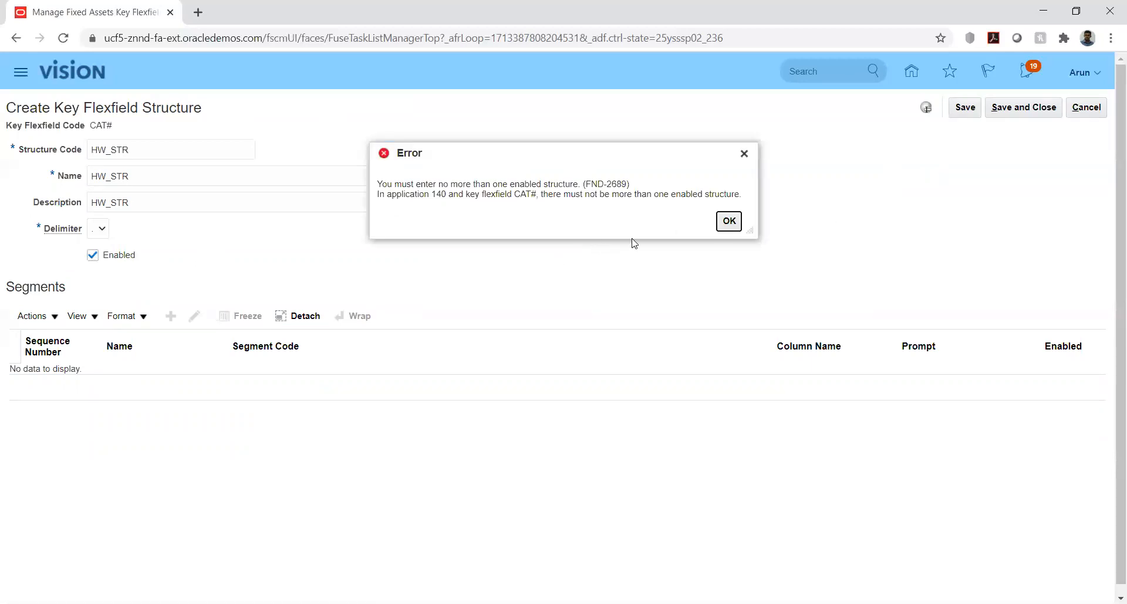
click(729, 223)
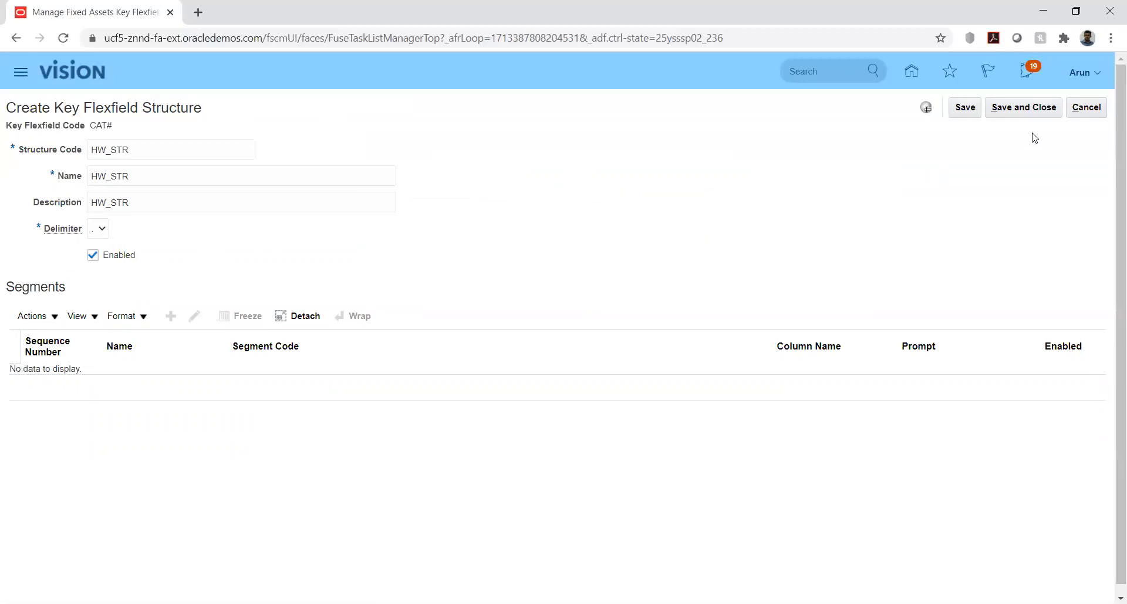
click(964, 108)
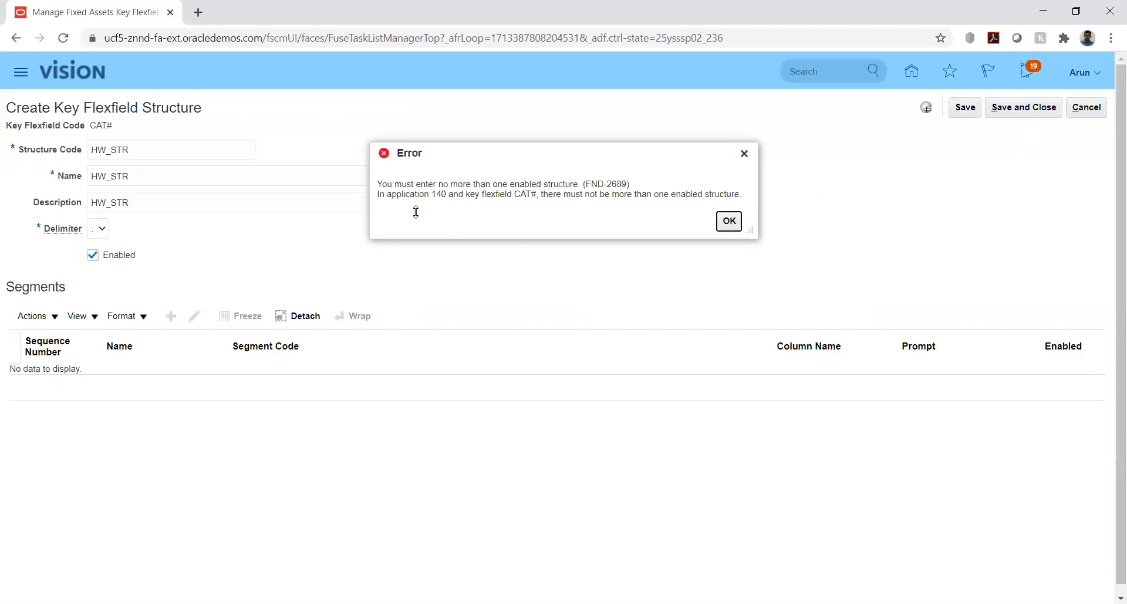
drag(377, 185, 449, 184)
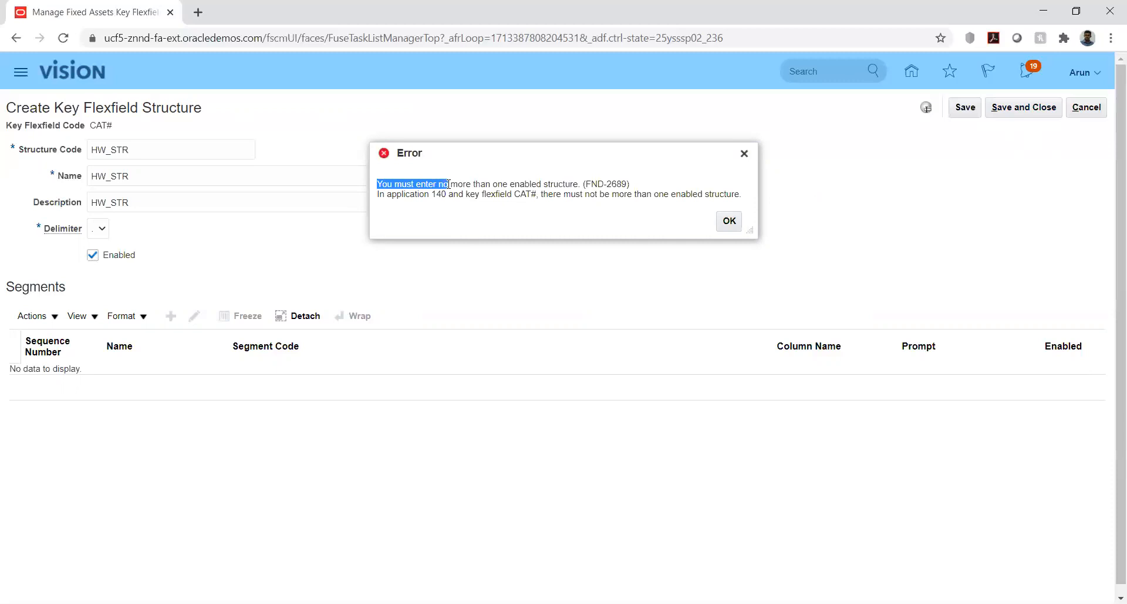
drag(449, 184, 469, 195)
click(549, 196)
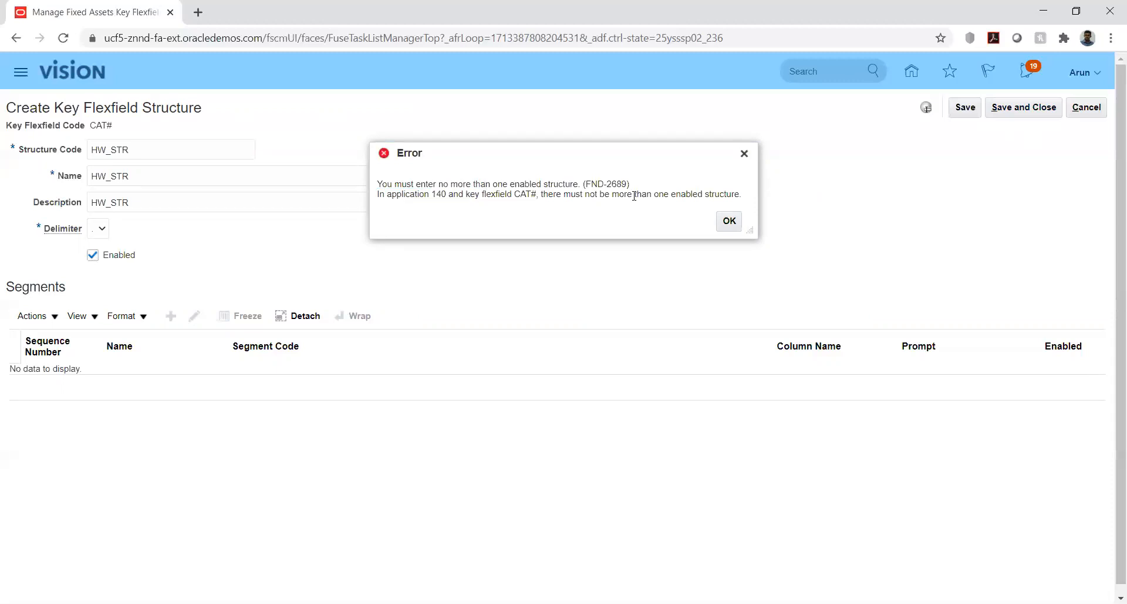
click(723, 221)
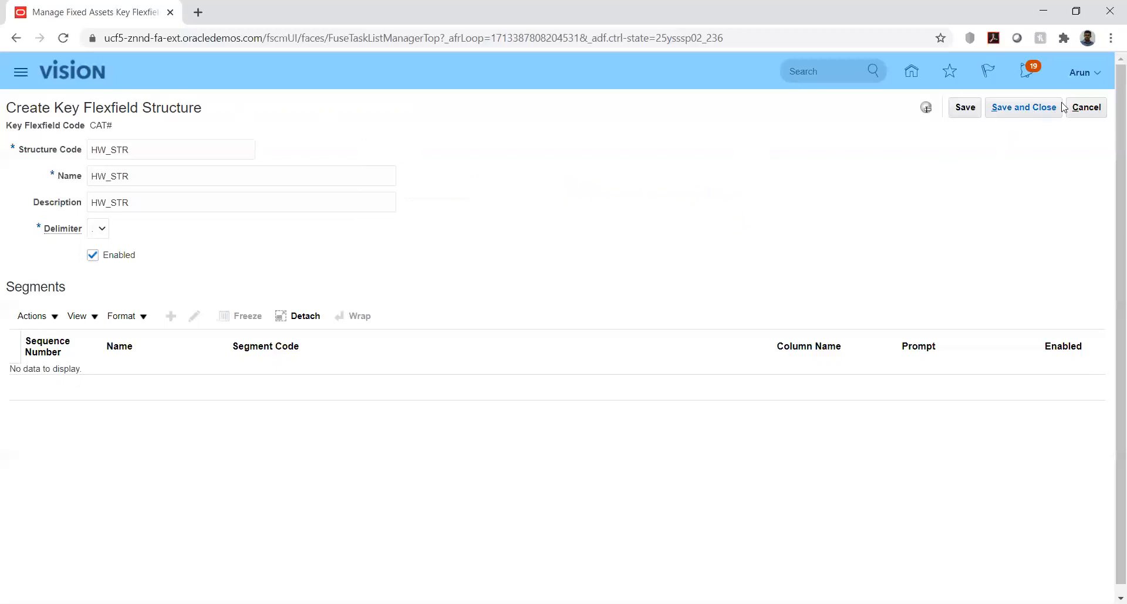
- Discard the new HW_STR structure and return to the list of fixed assets key flexfields
click(1086, 110)
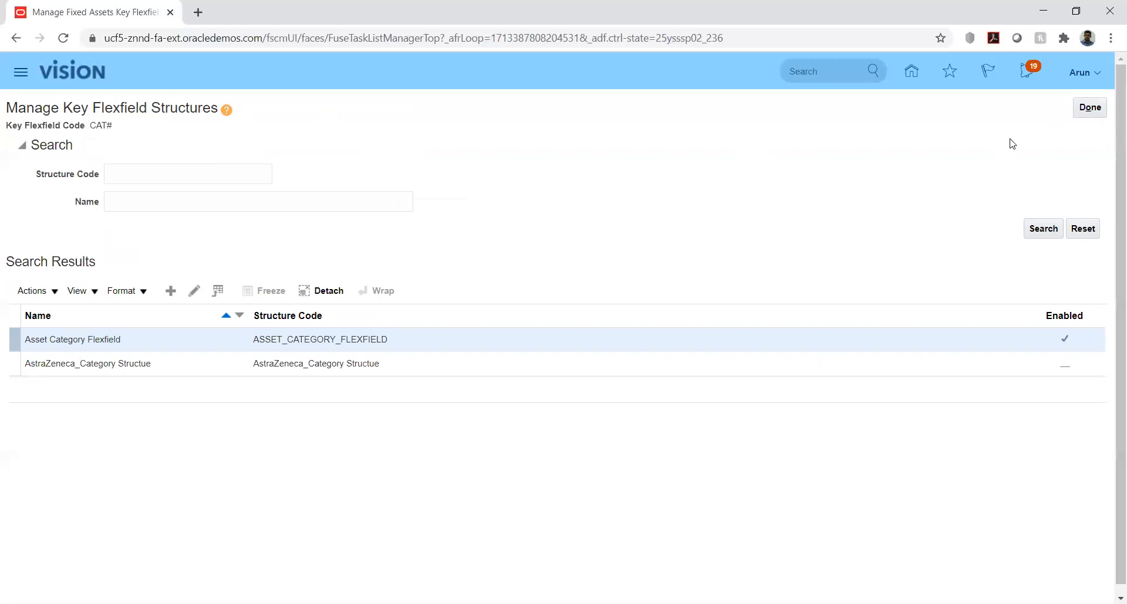
click(1088, 108)
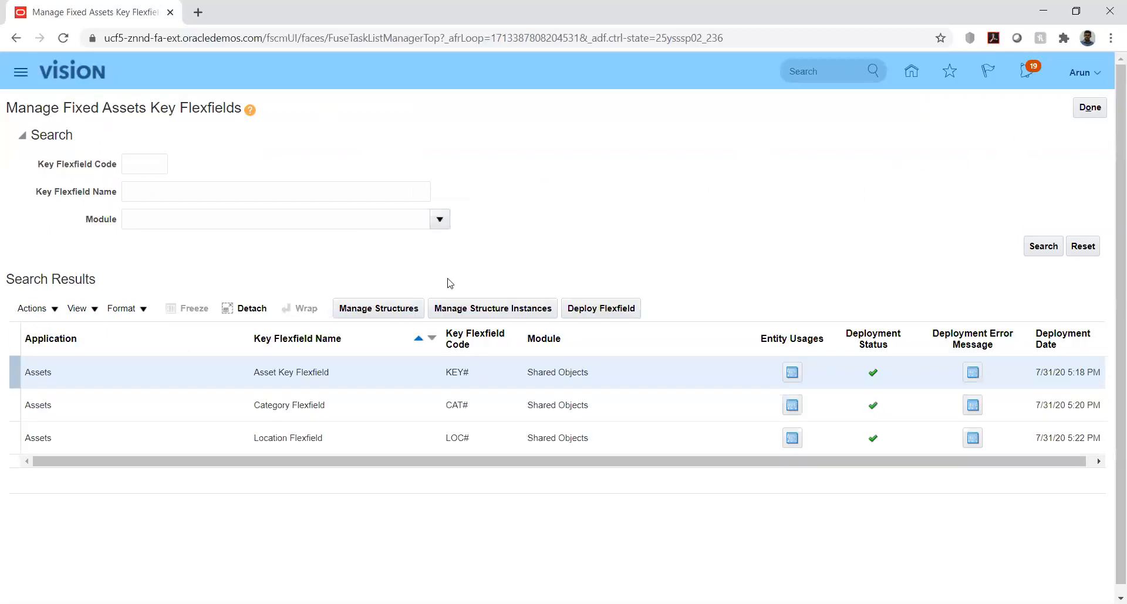
- Leave the key flexfields task and open Manage System Controls to examine the Category flexfield structure assigned to the enterprise
click(1089, 108)
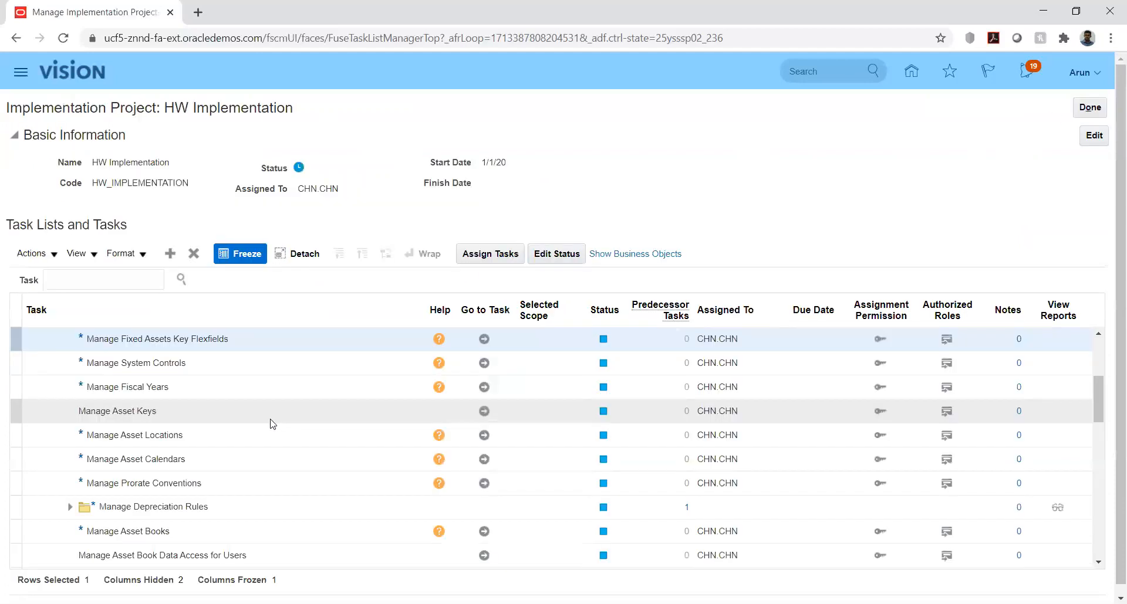
click(484, 361)
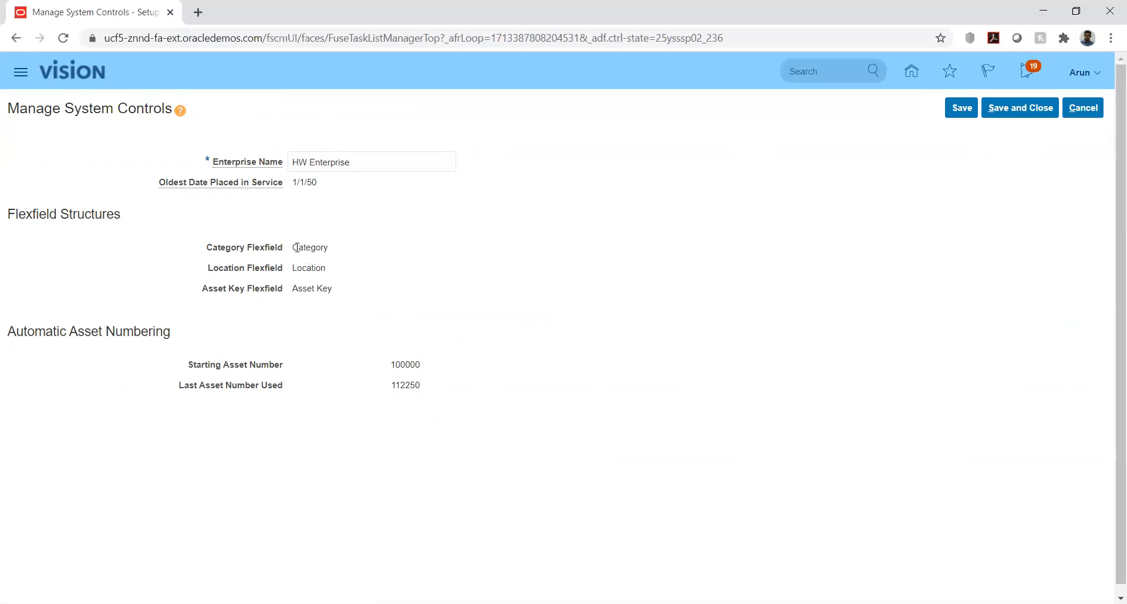
drag(294, 247, 330, 252)
click(491, 236)
drag(295, 247, 338, 252)
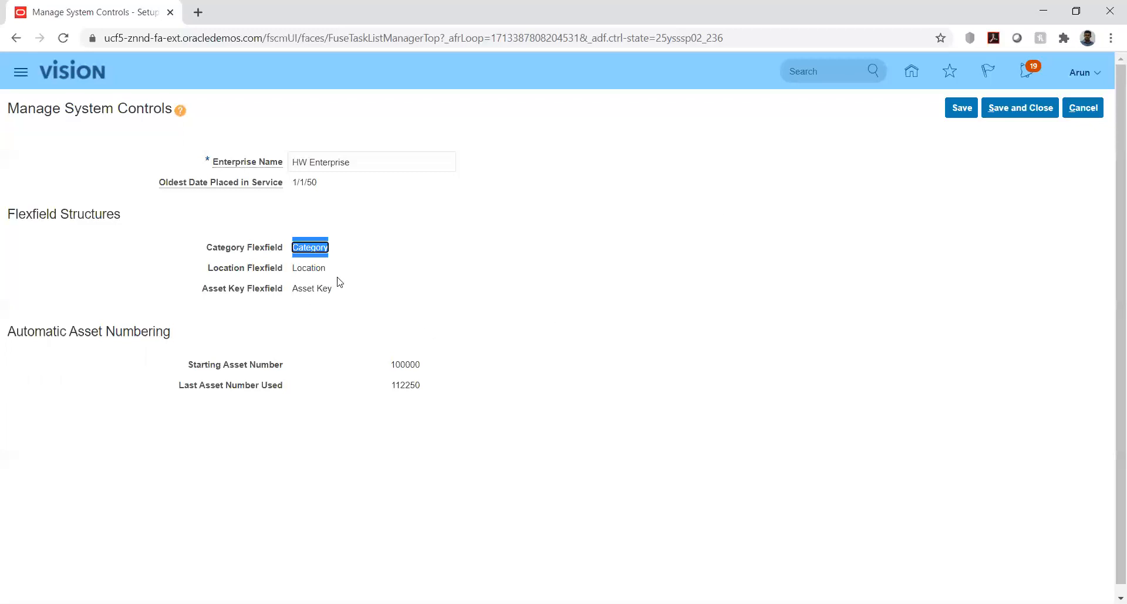
click(350, 271)
drag(293, 248, 339, 254)
click(389, 244)
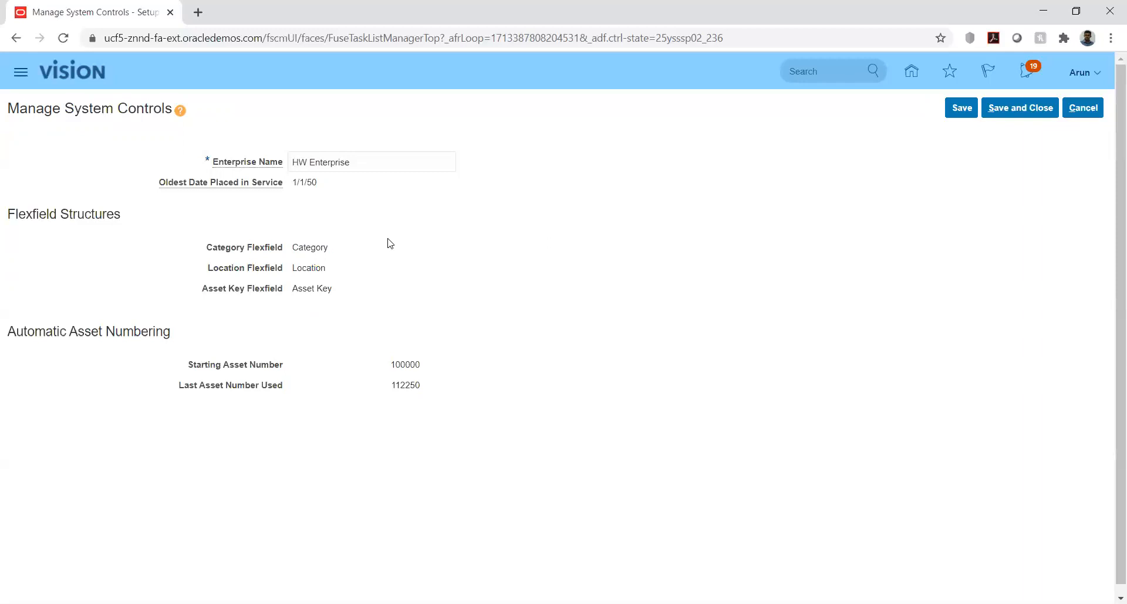
- Examine the Location and Asset Key flexfield assignments, and save and close the system controls
drag(306, 249, 356, 293)
click(316, 292)
click(497, 282)
click(993, 113)
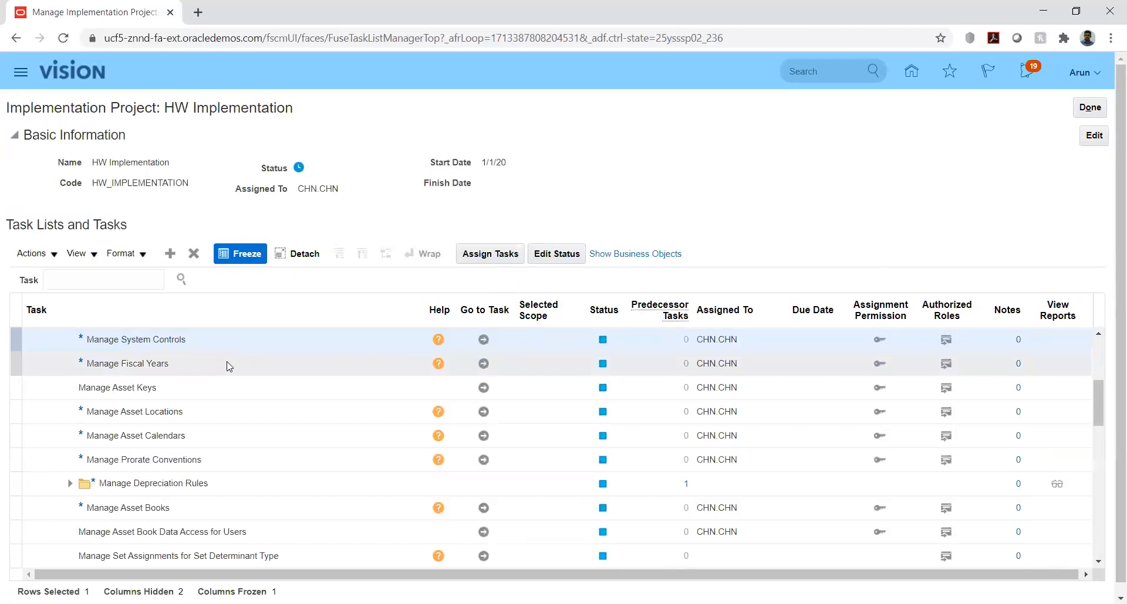
- Review the HW_FY fiscal year's dates in Manage Fiscal Years, and save and close it to return to the implementation project
click(482, 363)
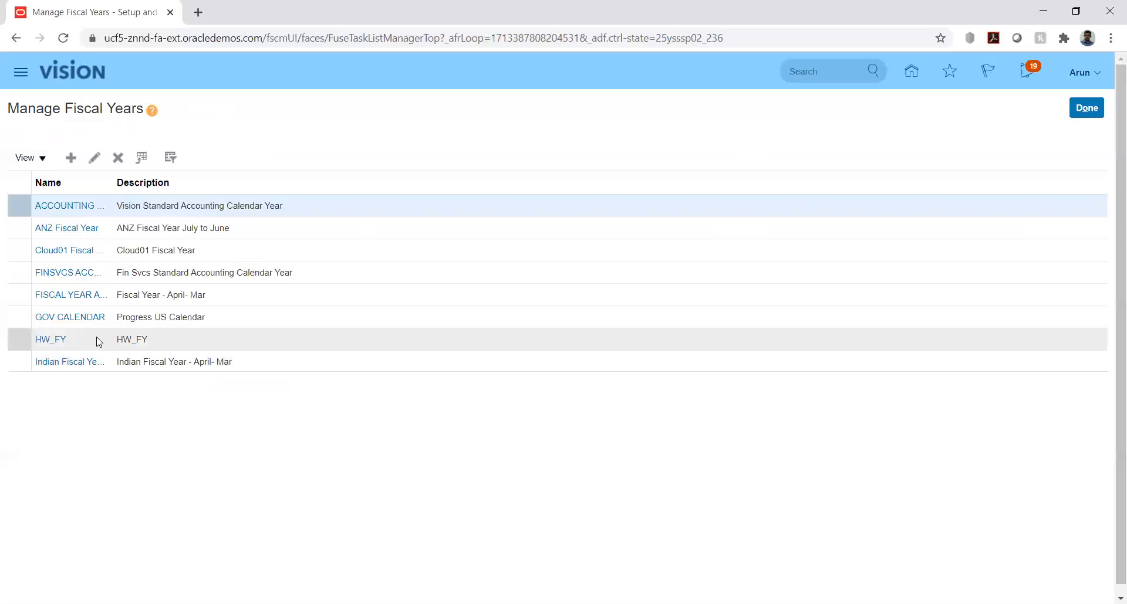
click(53, 340)
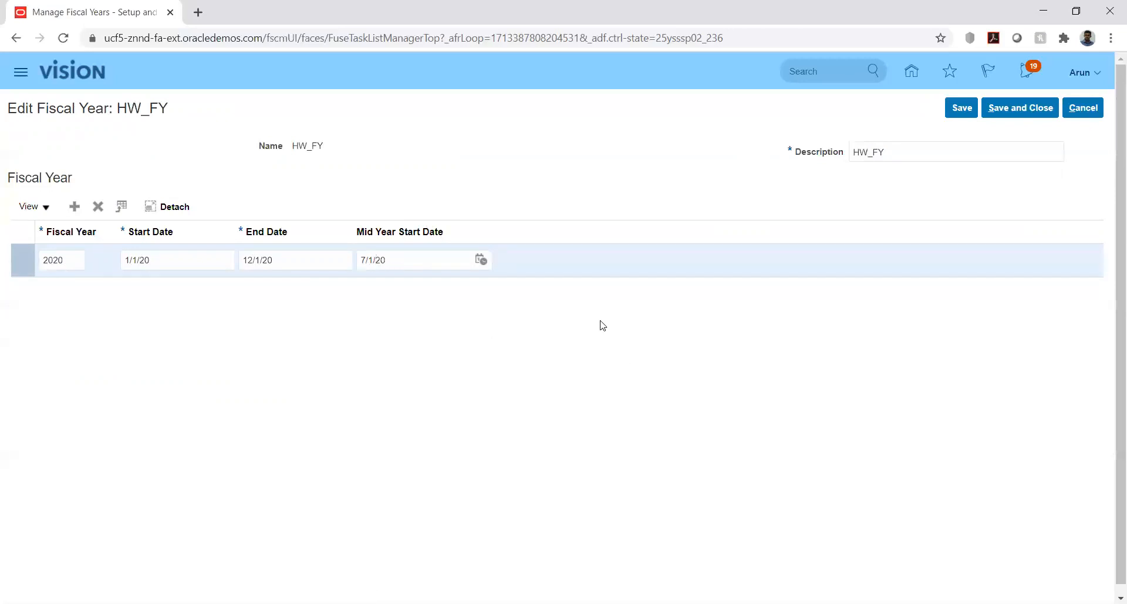
click(1010, 111)
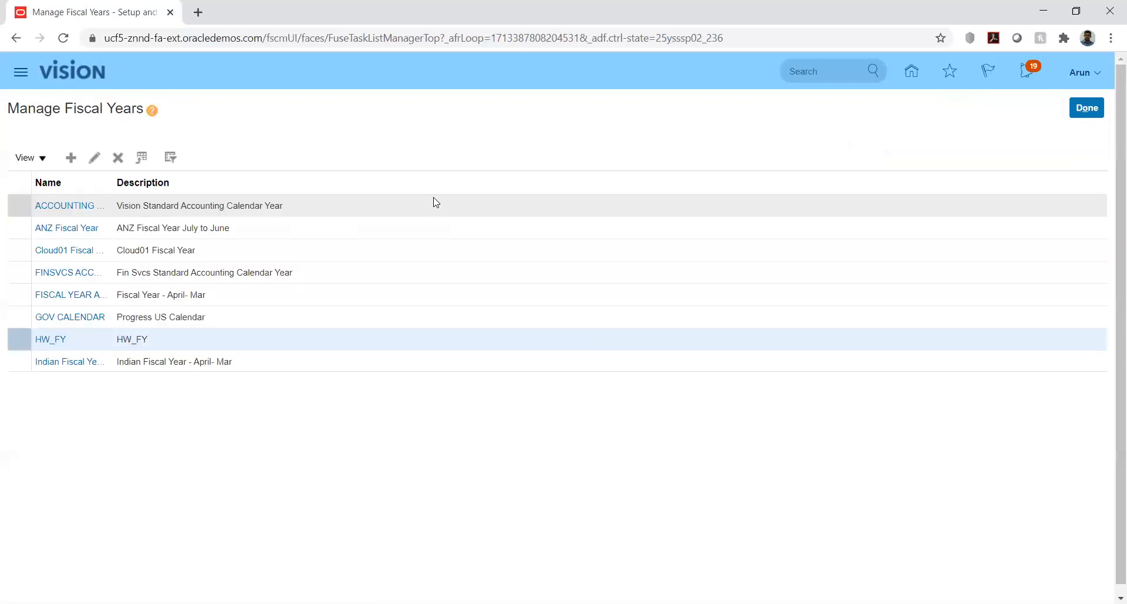
click(1086, 108)
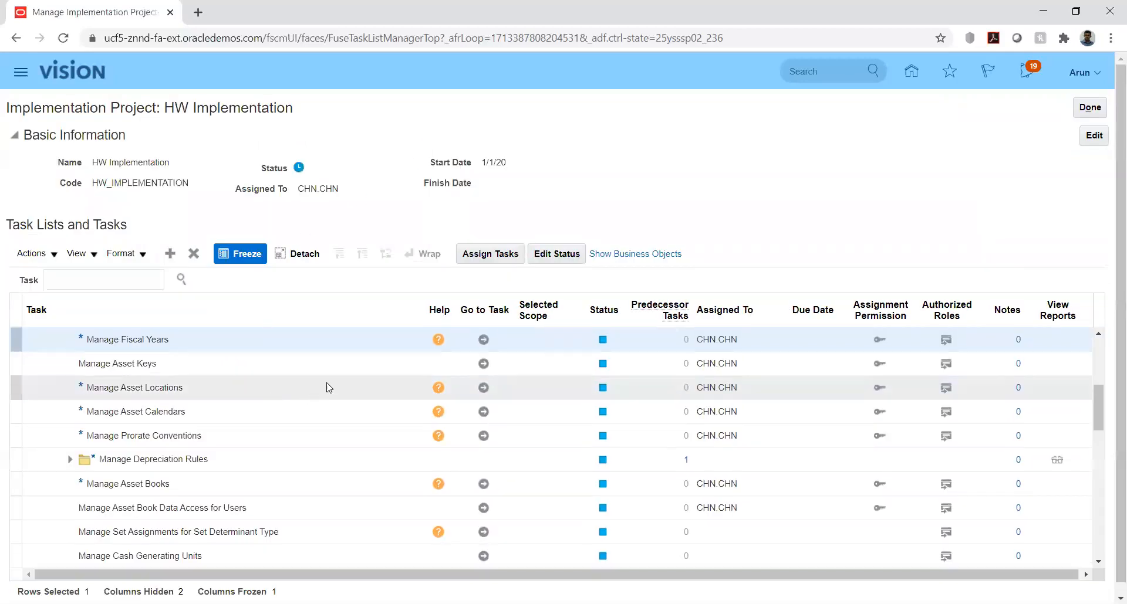
- Open HW_Calendar in Manage Asset Calendars and examine its periods and the fiscal year it is linked to
click(483, 413)
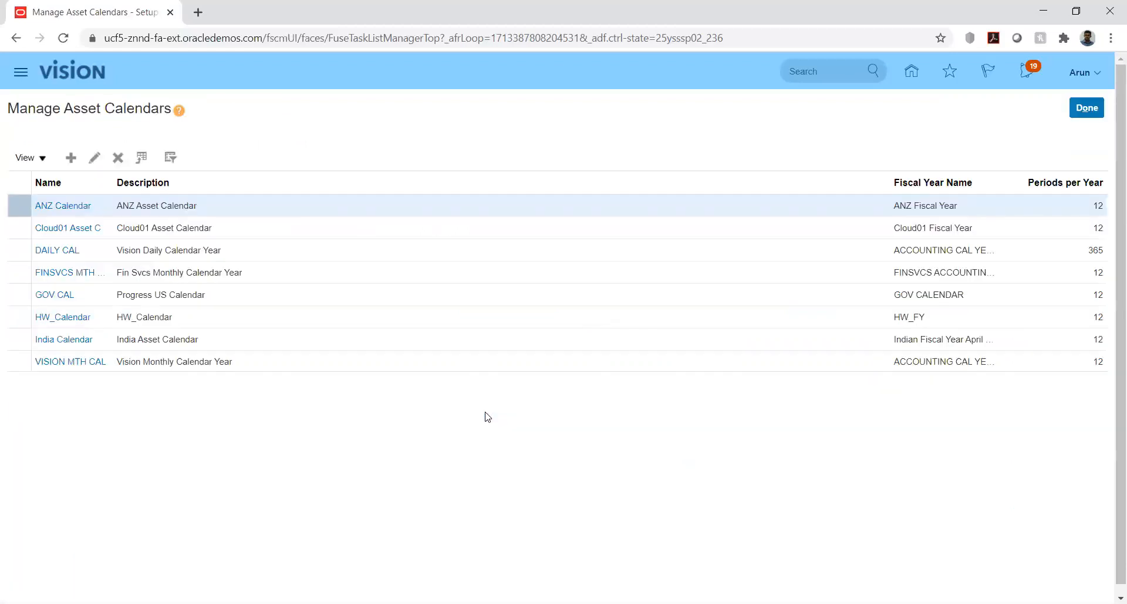
click(54, 319)
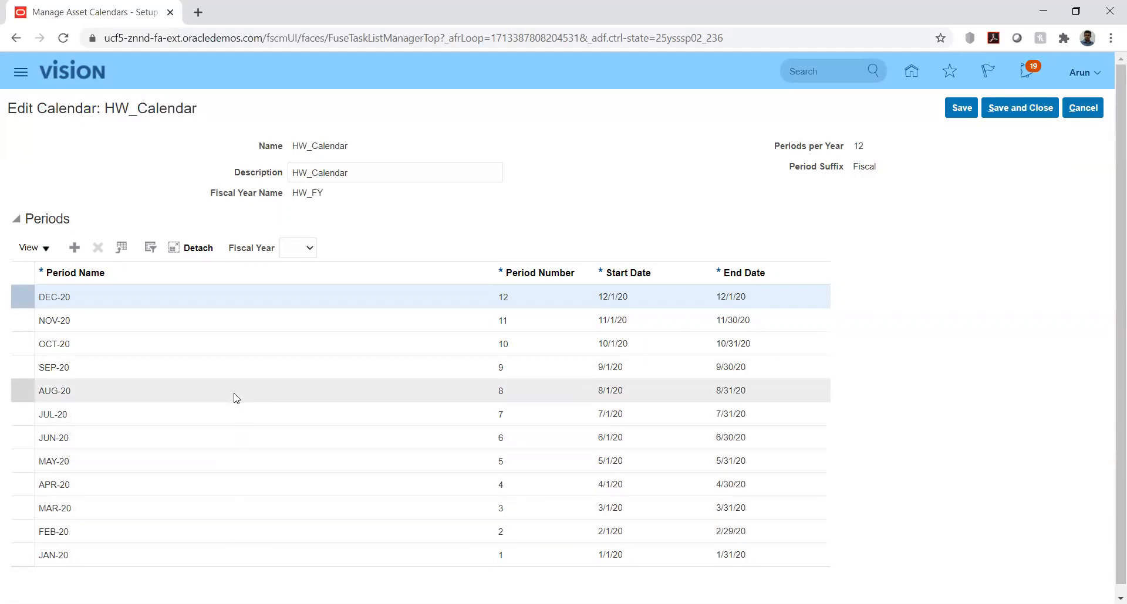
drag(325, 195, 293, 194)
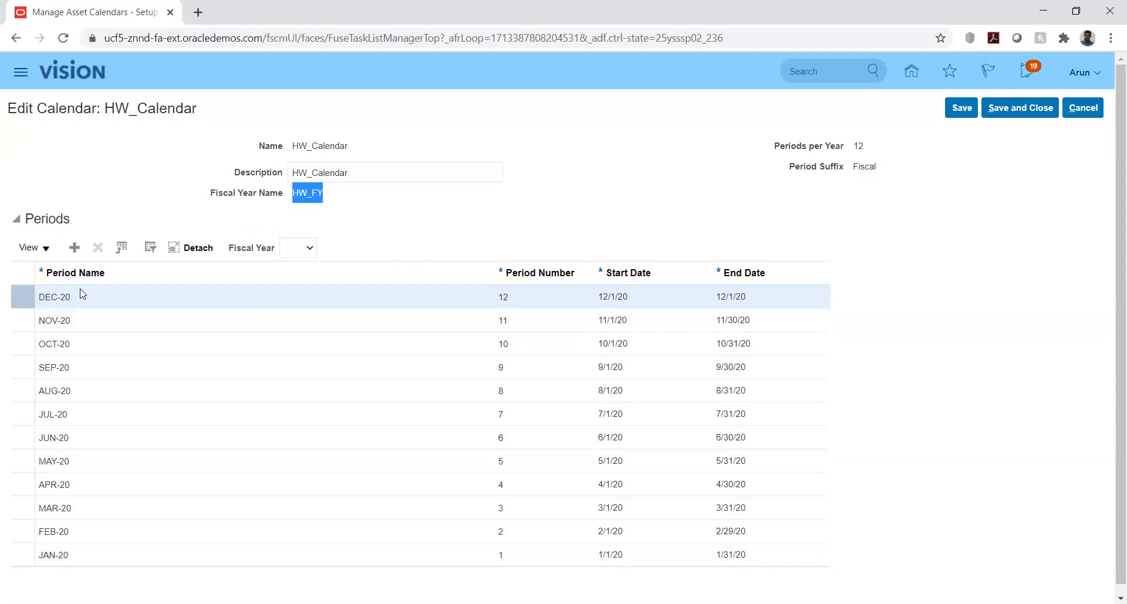
click(483, 207)
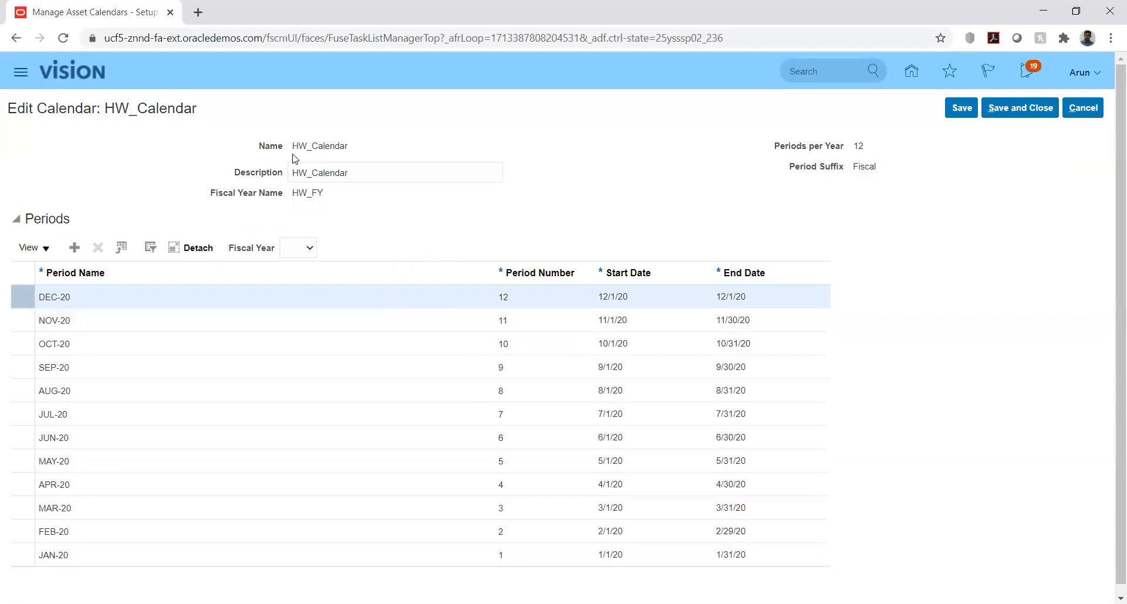
- Check HW_Calendar's name, periods per year and fiscal year name, and save and close it to return to the project's task list
drag(293, 147, 356, 151)
drag(855, 146, 867, 148)
click(896, 160)
drag(294, 194, 324, 196)
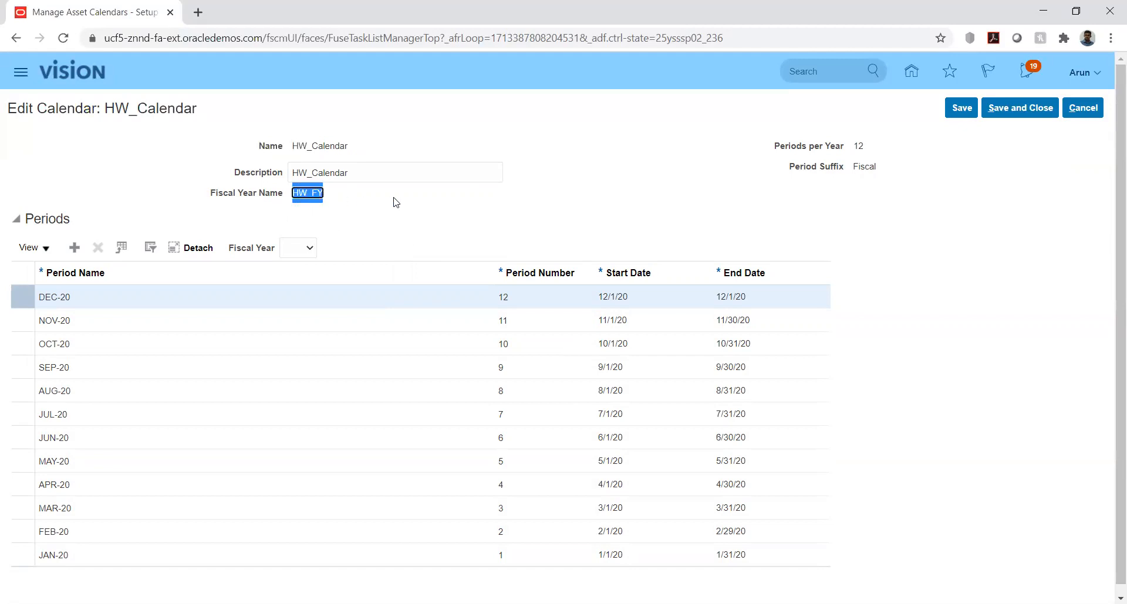
click(357, 205)
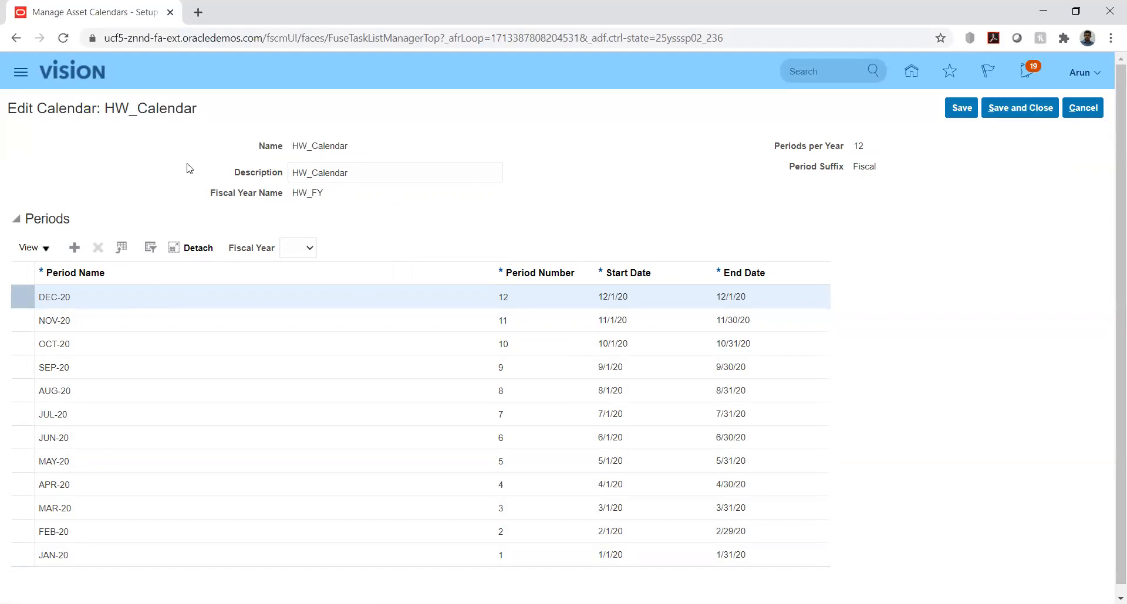
click(1012, 114)
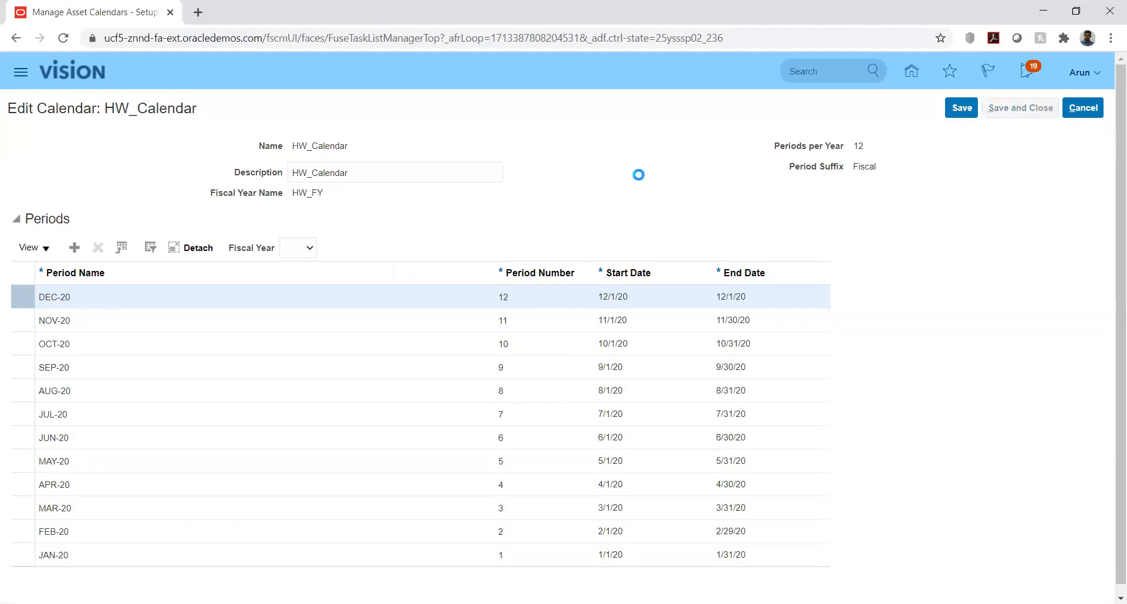
click(1086, 108)
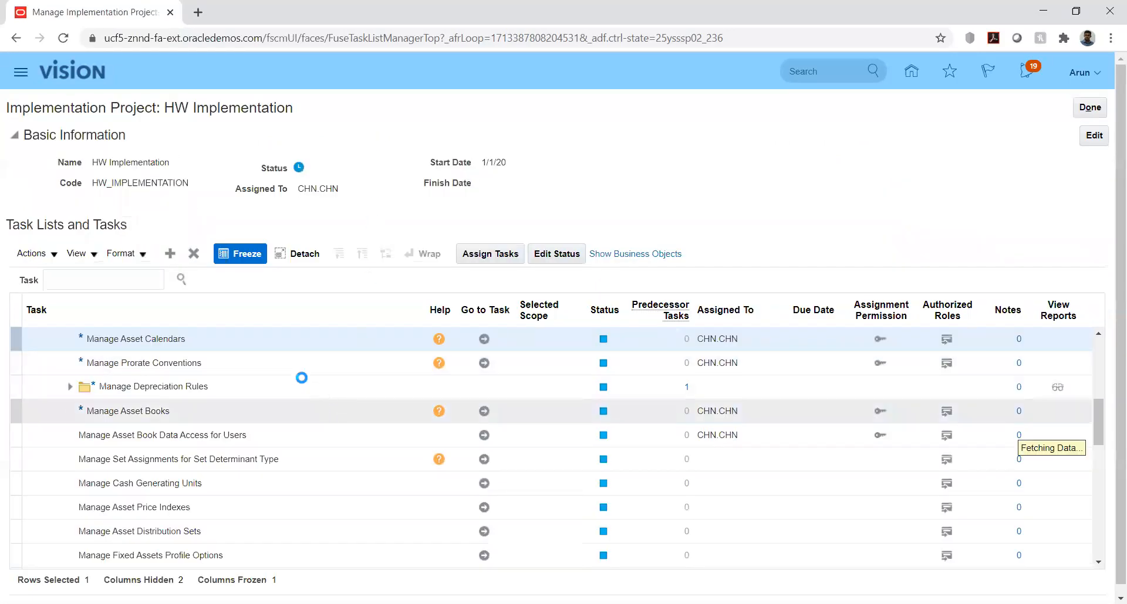
- Open HW_PRORATE in Manage Prorate Conventions and examine its name, fiscal year name and reference data set
click(483, 364)
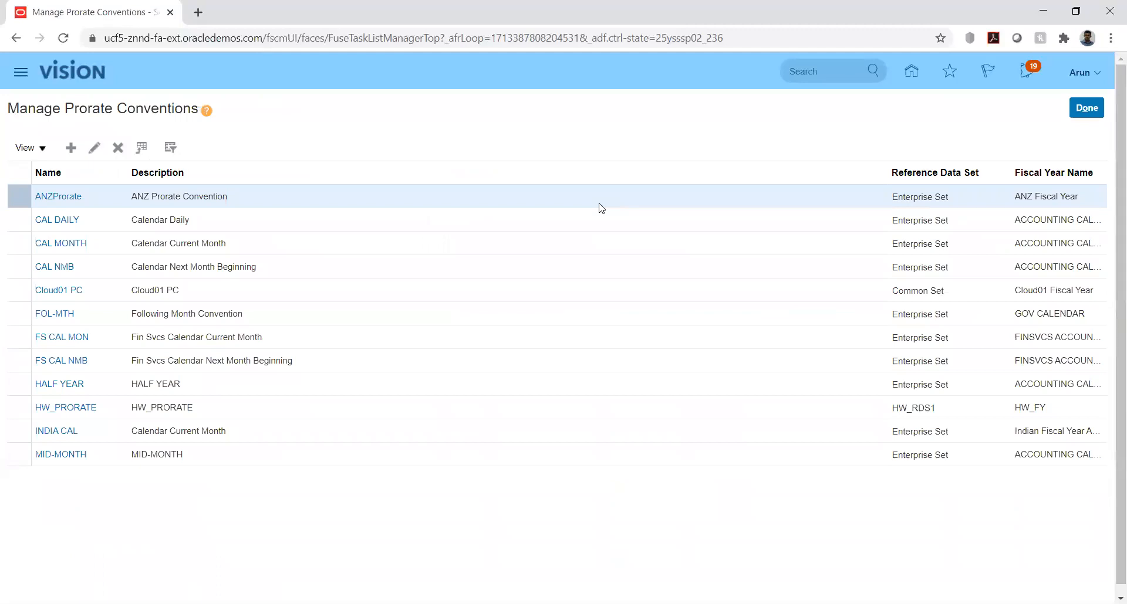
click(56, 406)
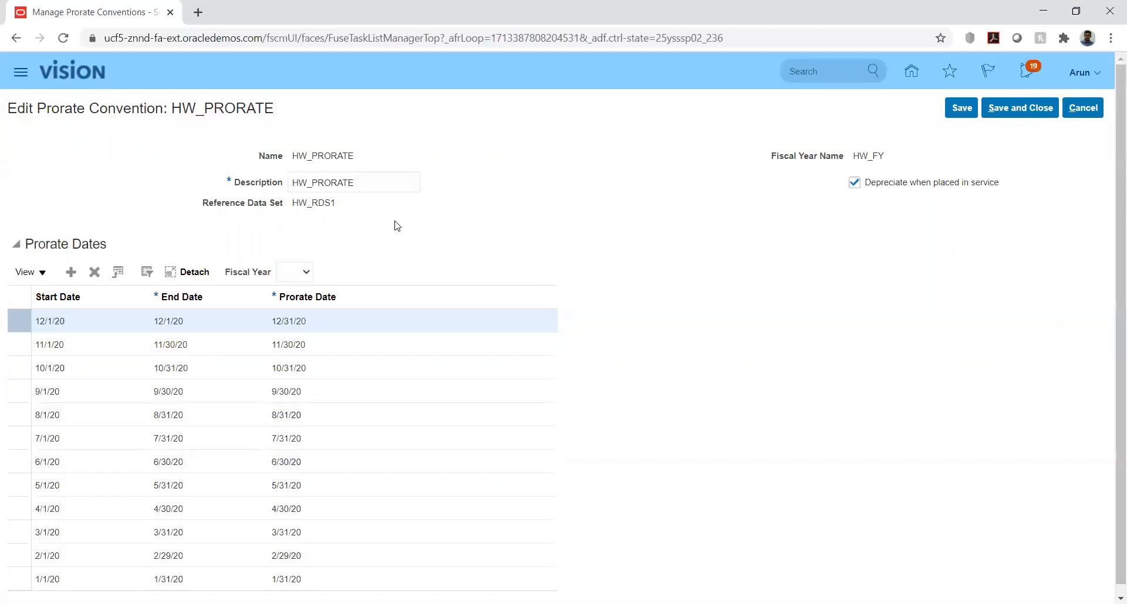
drag(298, 157, 348, 157)
drag(854, 155, 886, 157)
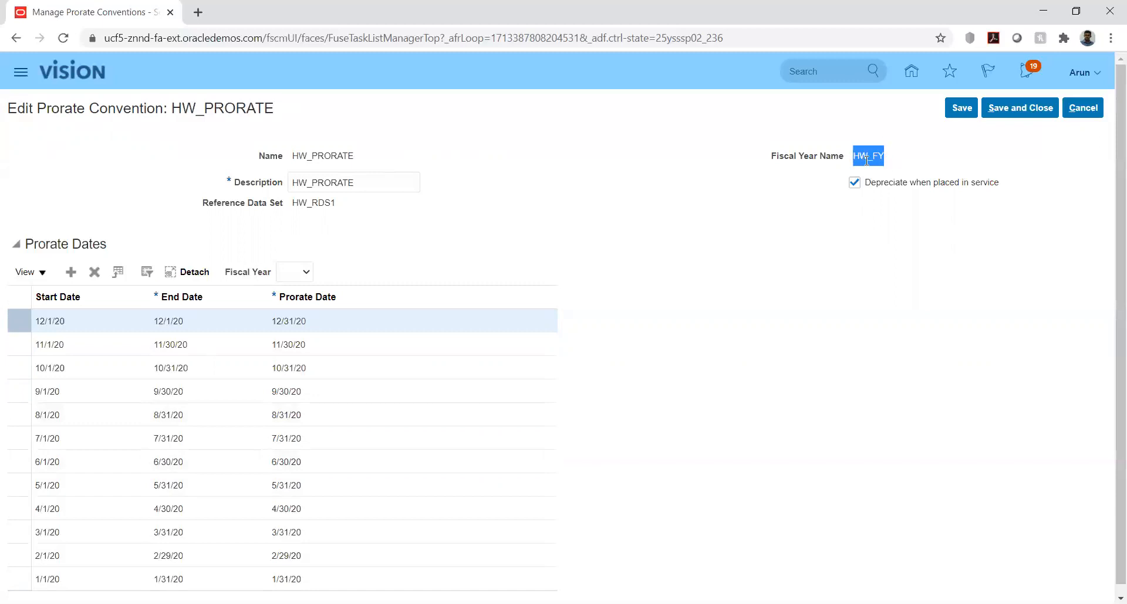
click(550, 181)
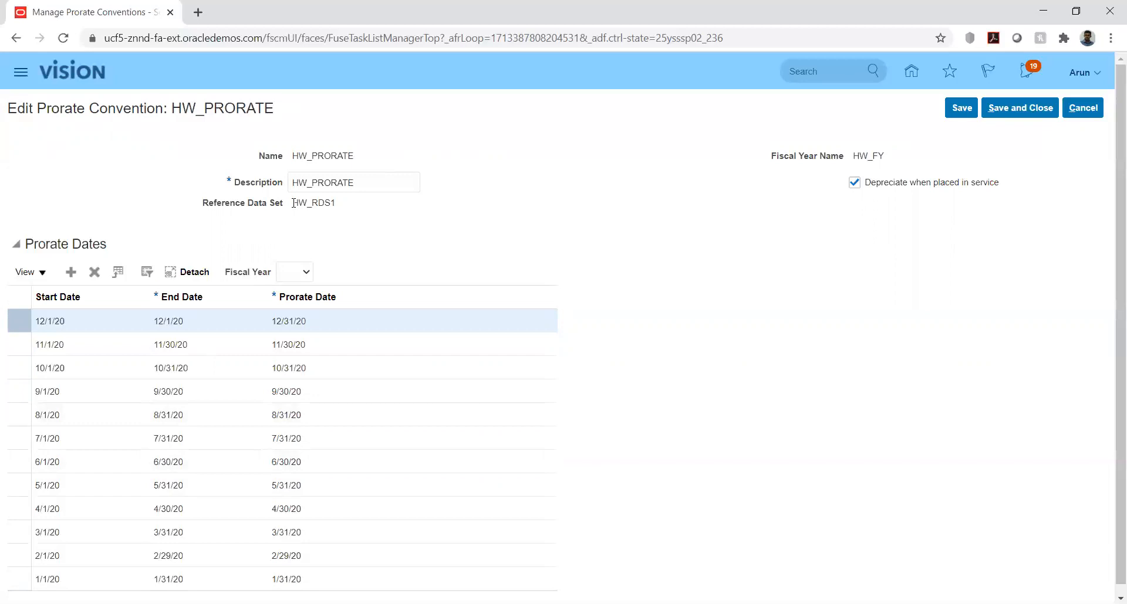
drag(293, 203, 355, 203)
click(356, 212)
- Review HW_PRORATE's prorate dates and its "Depreciate when placed in service" option, and save and close back to the implementation project
scroll(841, 293, down, 1)
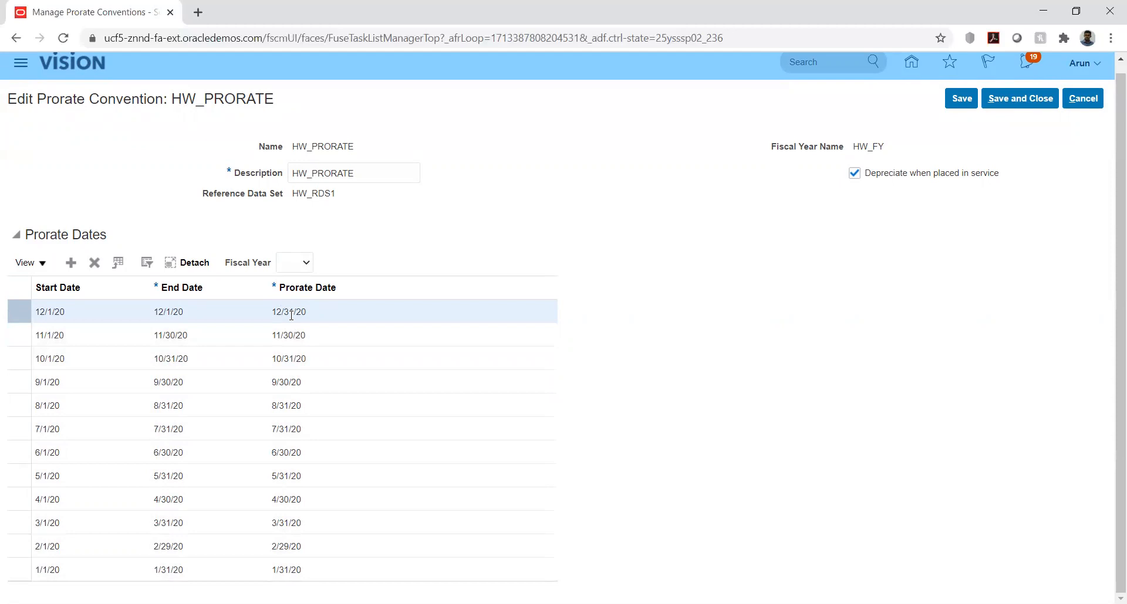
click(276, 569)
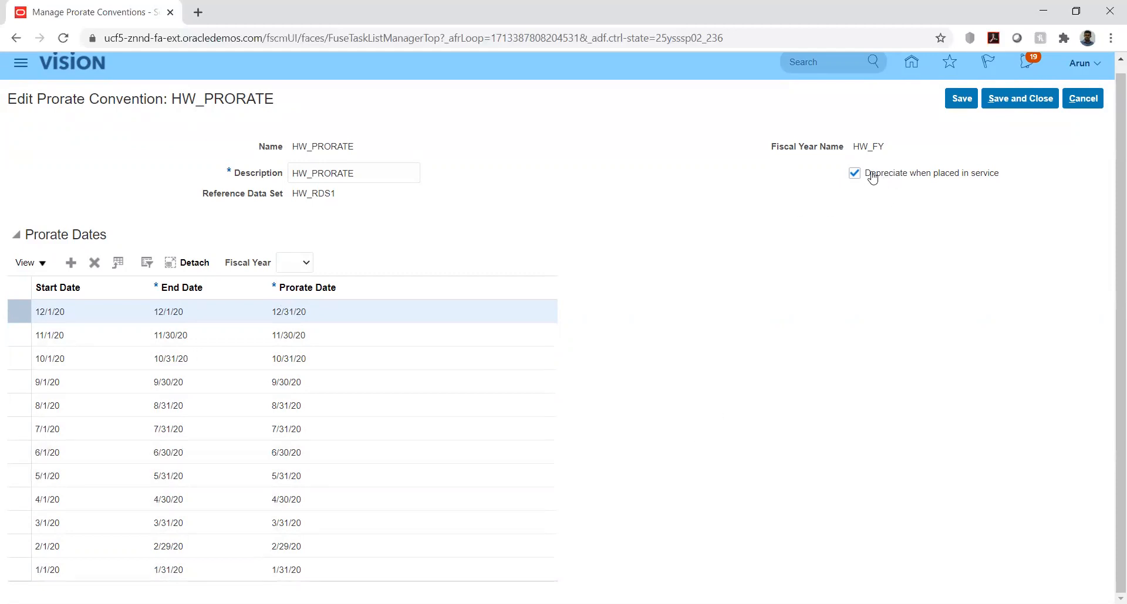
drag(1028, 176, 865, 176)
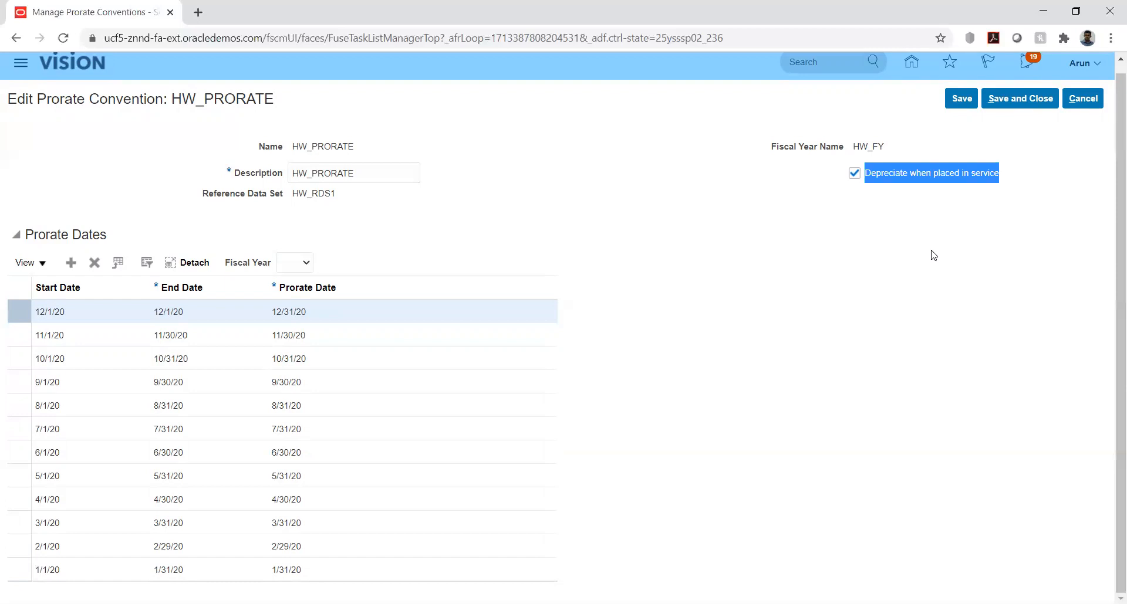
click(892, 226)
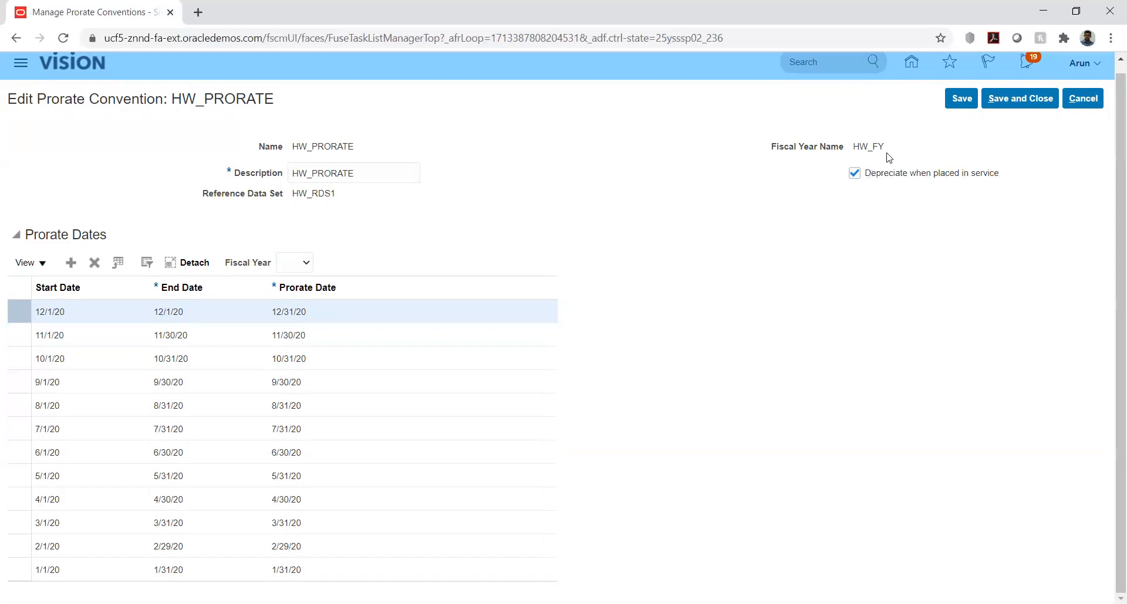
click(953, 99)
click(1012, 101)
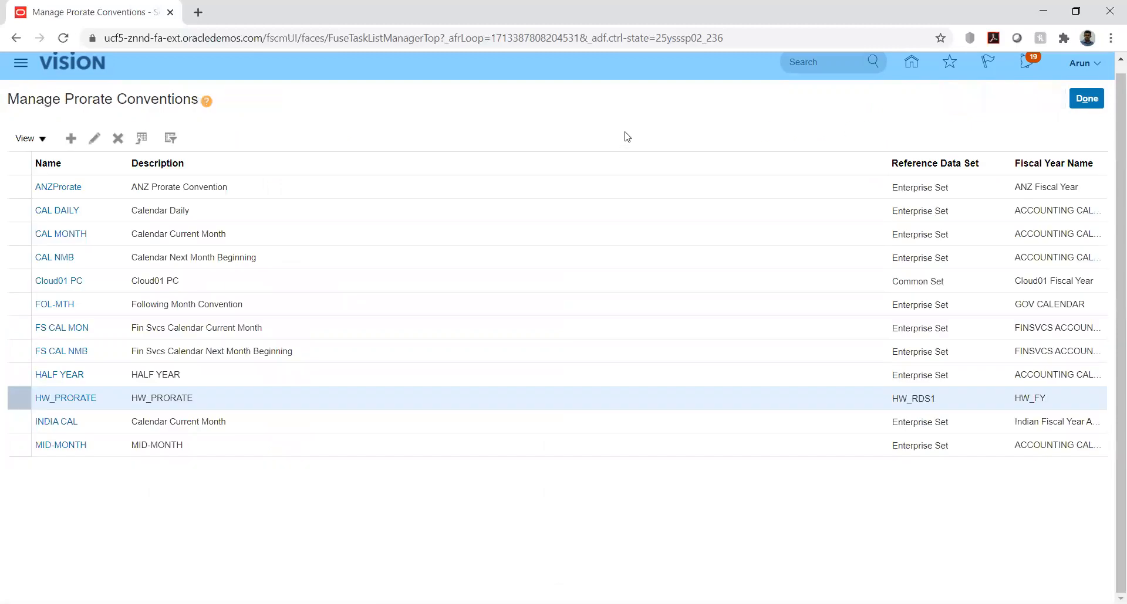
click(1086, 99)
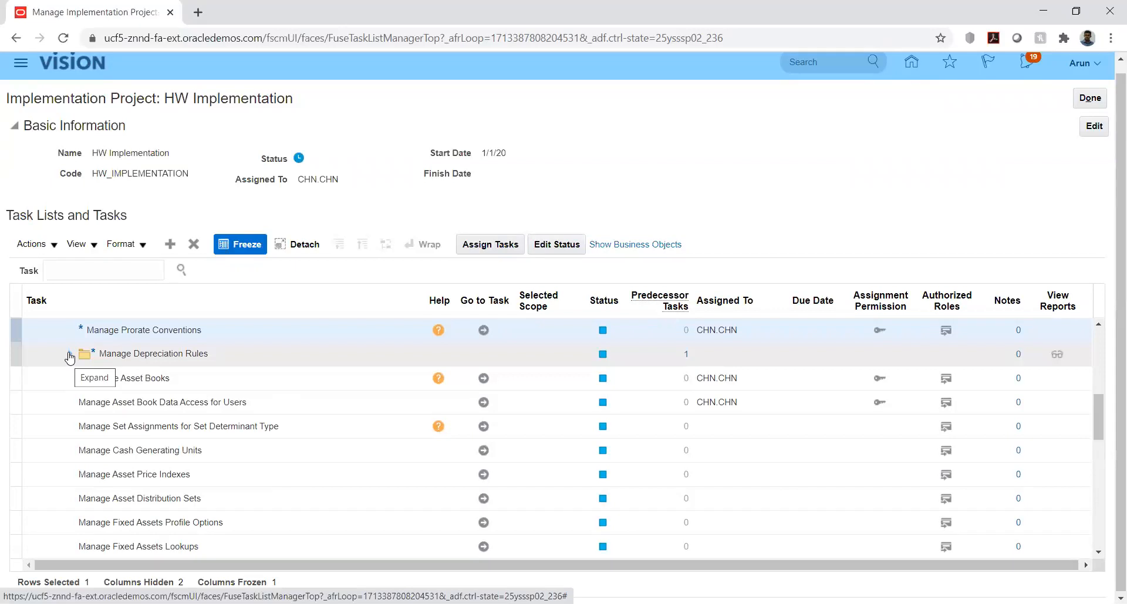
- Open Manage Depreciation Methods under Manage Depreciation Rules and start a new depreciation method, dismissing the error message
click(69, 355)
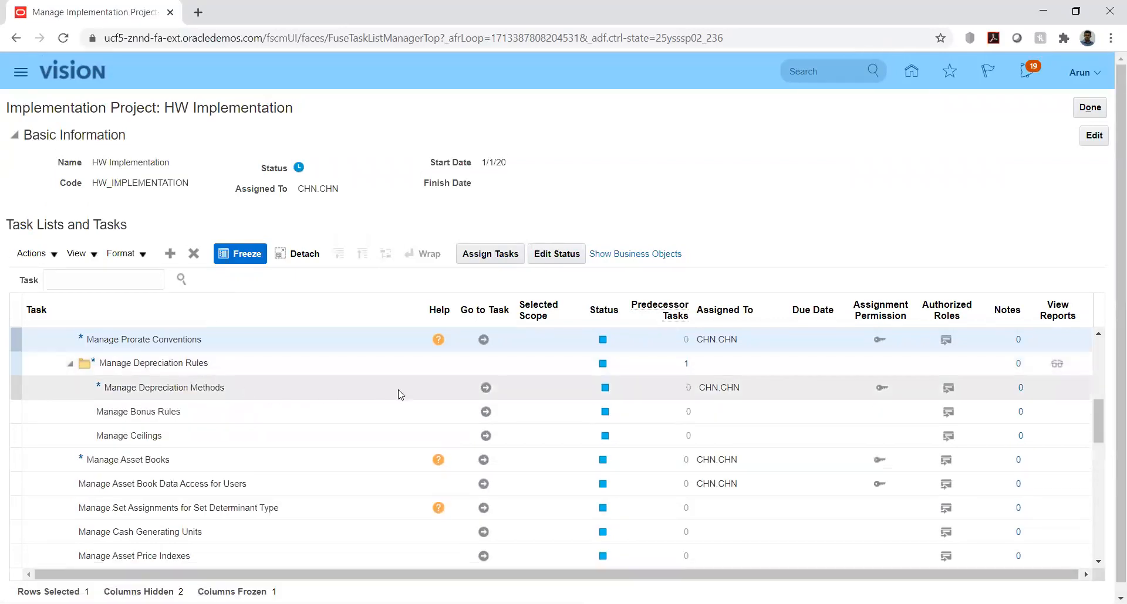
click(487, 387)
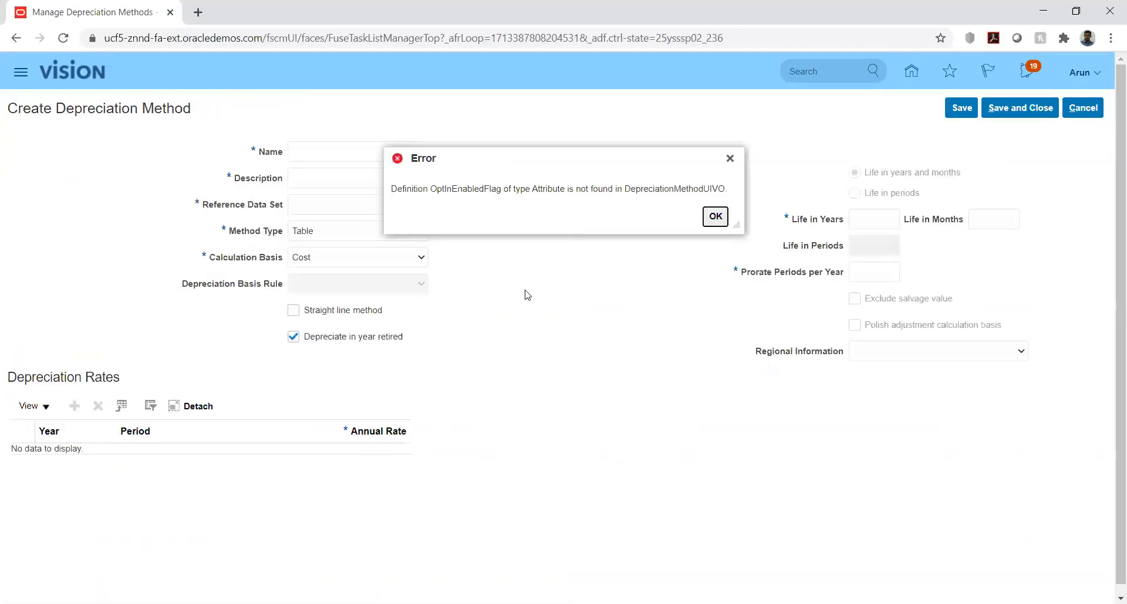
click(716, 217)
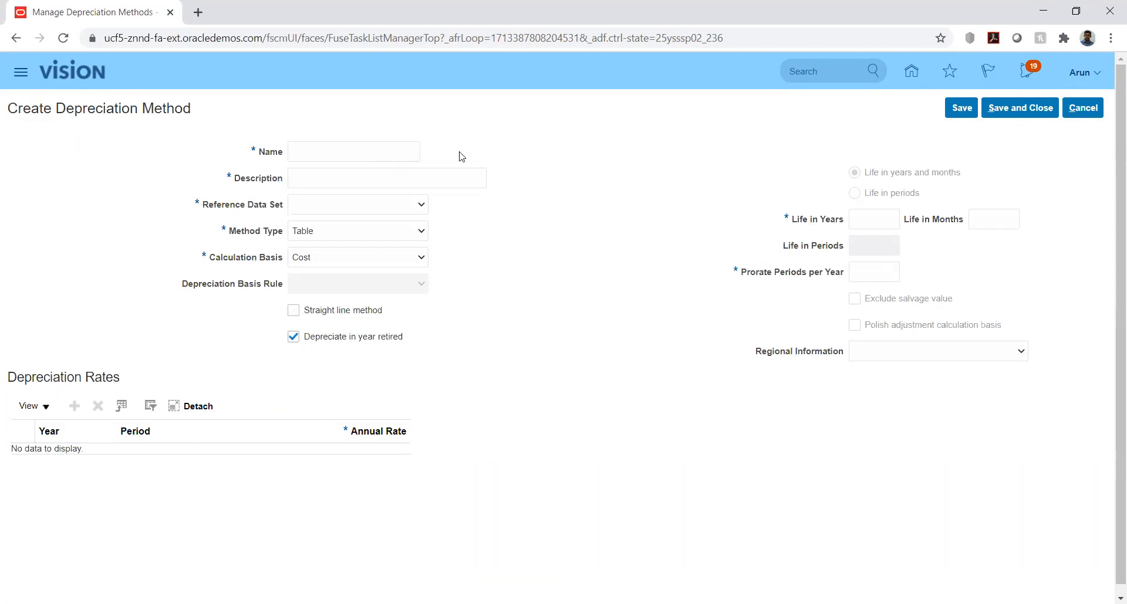
click(308, 157)
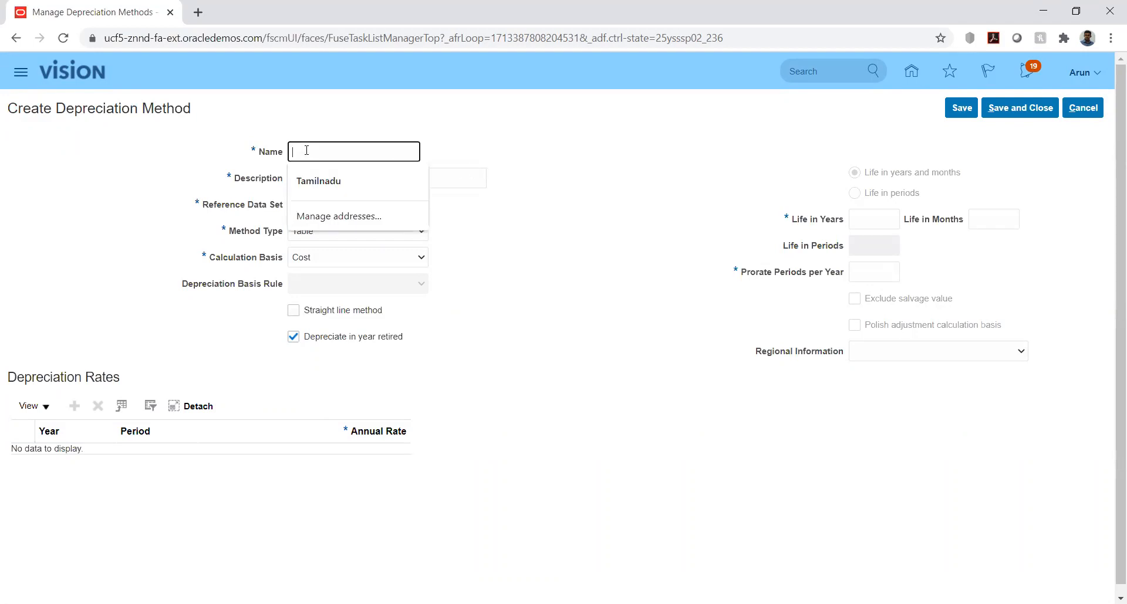
click(535, 144)
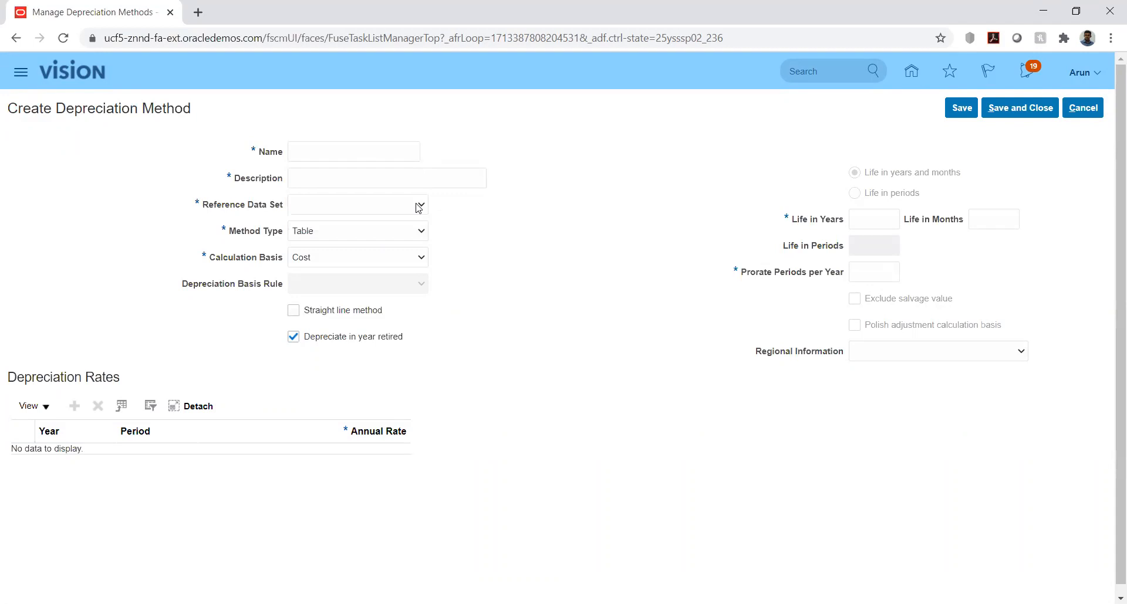
- Set the new depreciation method's type to Calculated and check its calculation basis
click(417, 235)
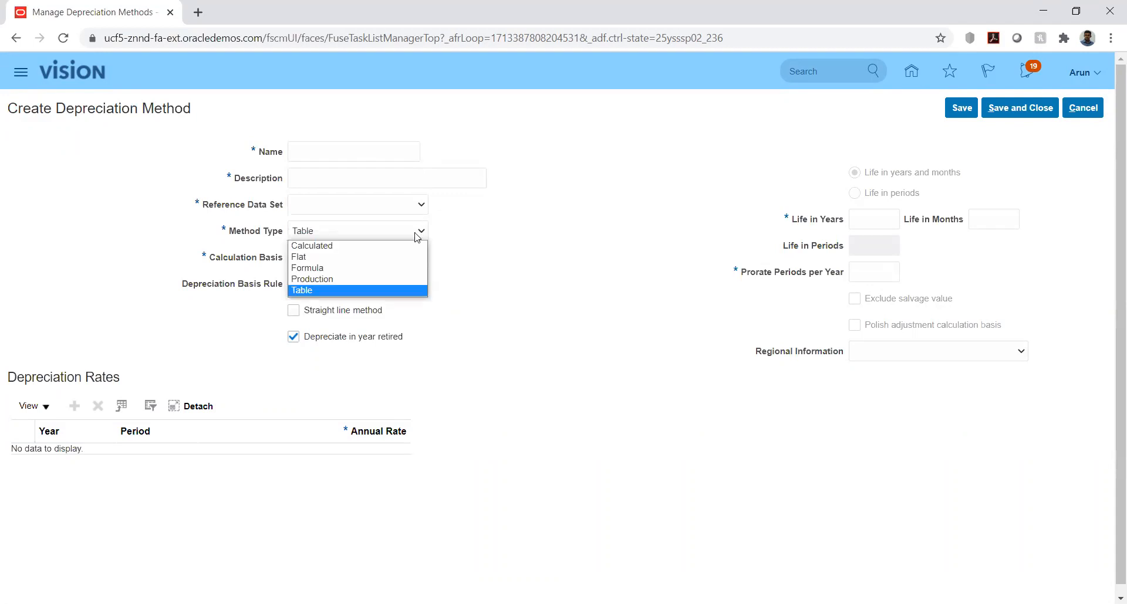
click(317, 248)
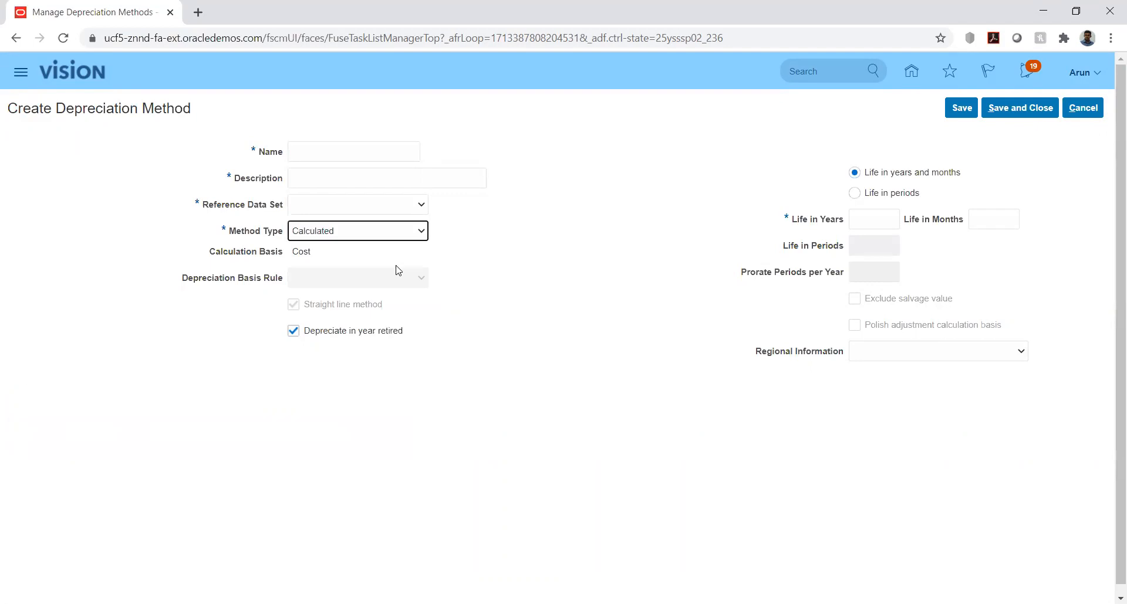
double_click(295, 253)
click(493, 251)
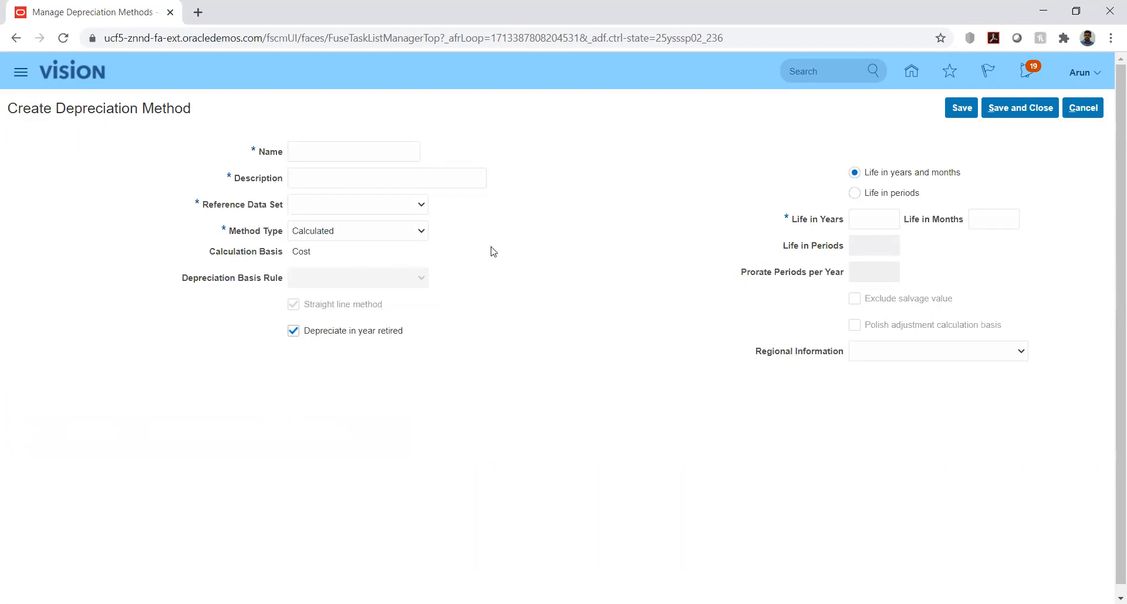
- Set the new depreciation method's type to Flat with NBV as calculation basis, and review the available depreciation basis rules
click(416, 235)
click(371, 257)
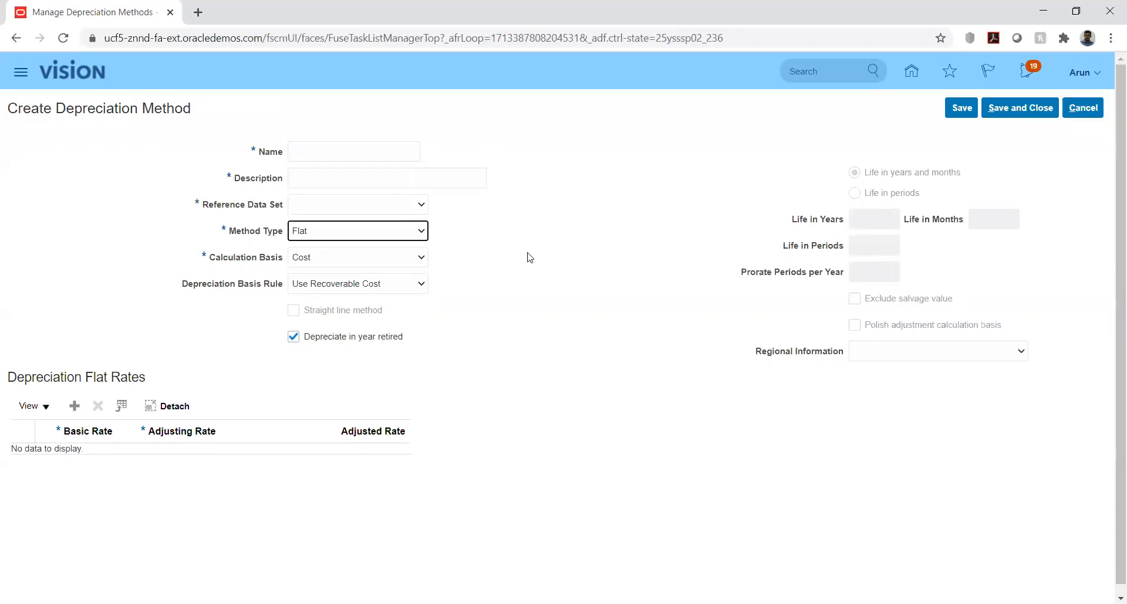
click(412, 262)
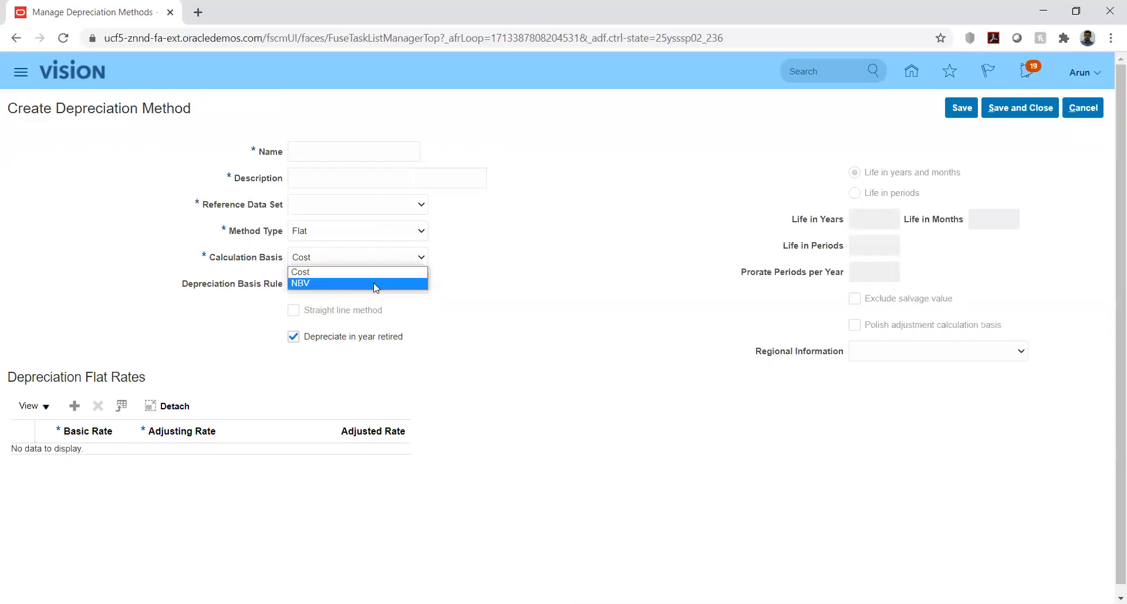
click(492, 271)
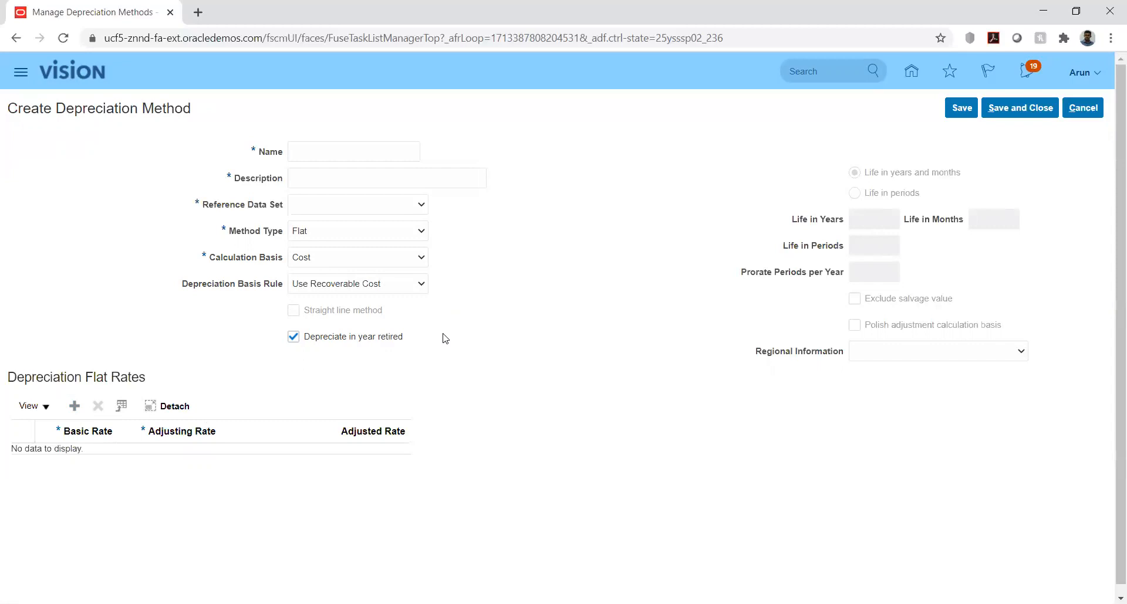
click(404, 261)
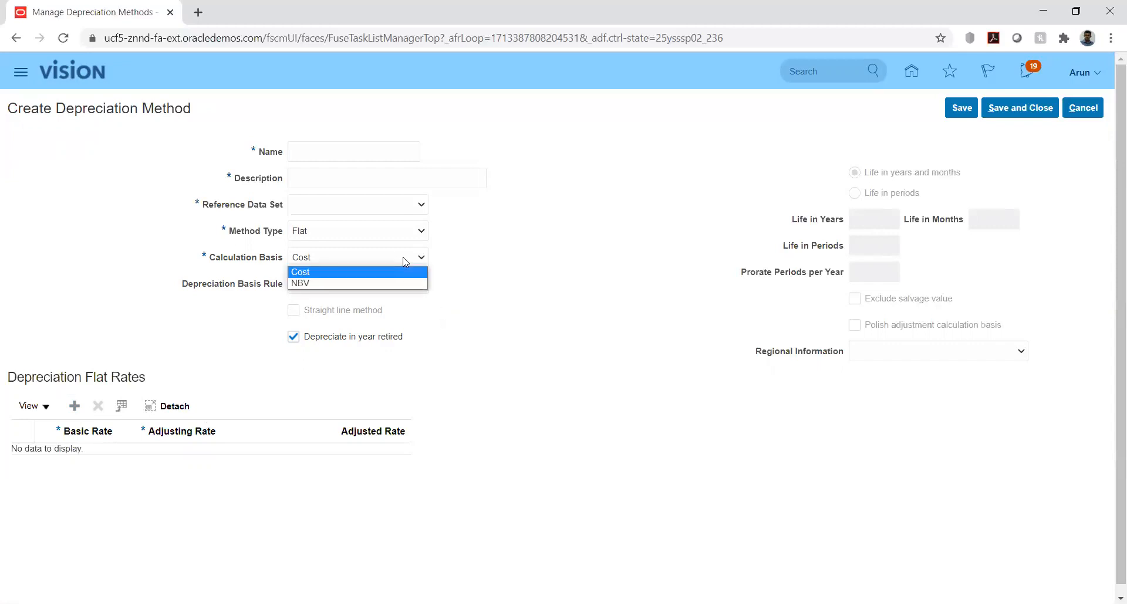
click(384, 281)
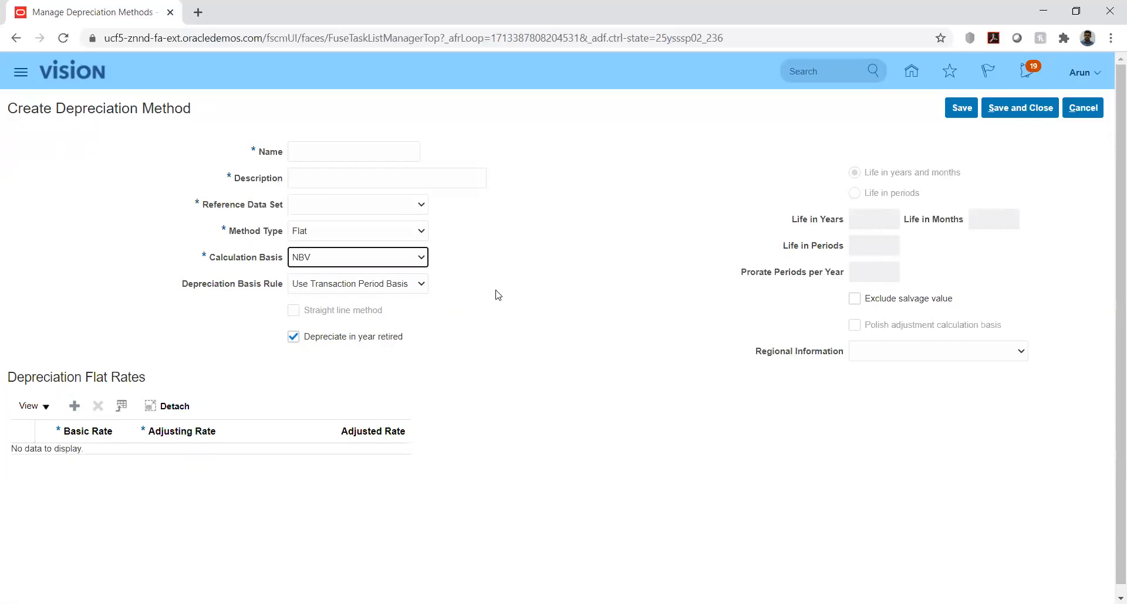
click(409, 284)
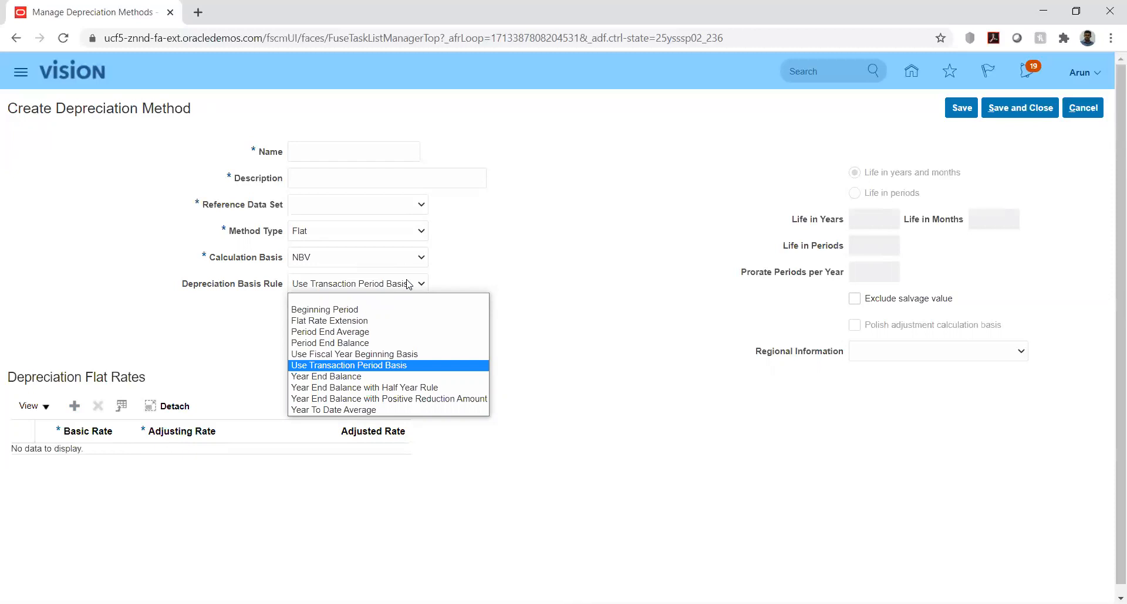
click(567, 261)
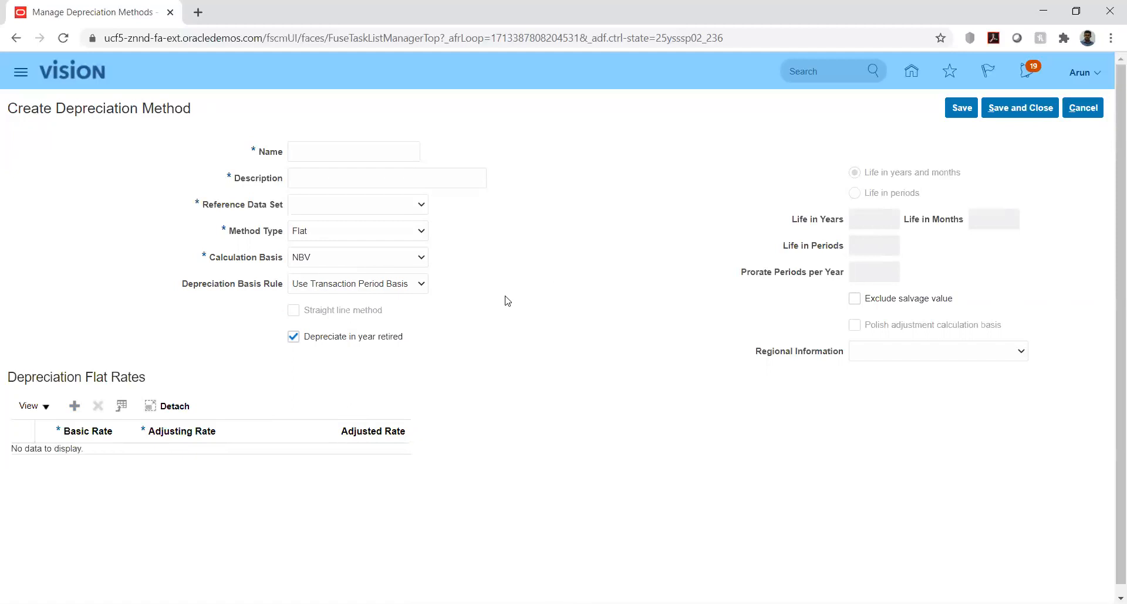
- Set the method type to Formula and enter HW as the depreciation method's name and description
click(368, 235)
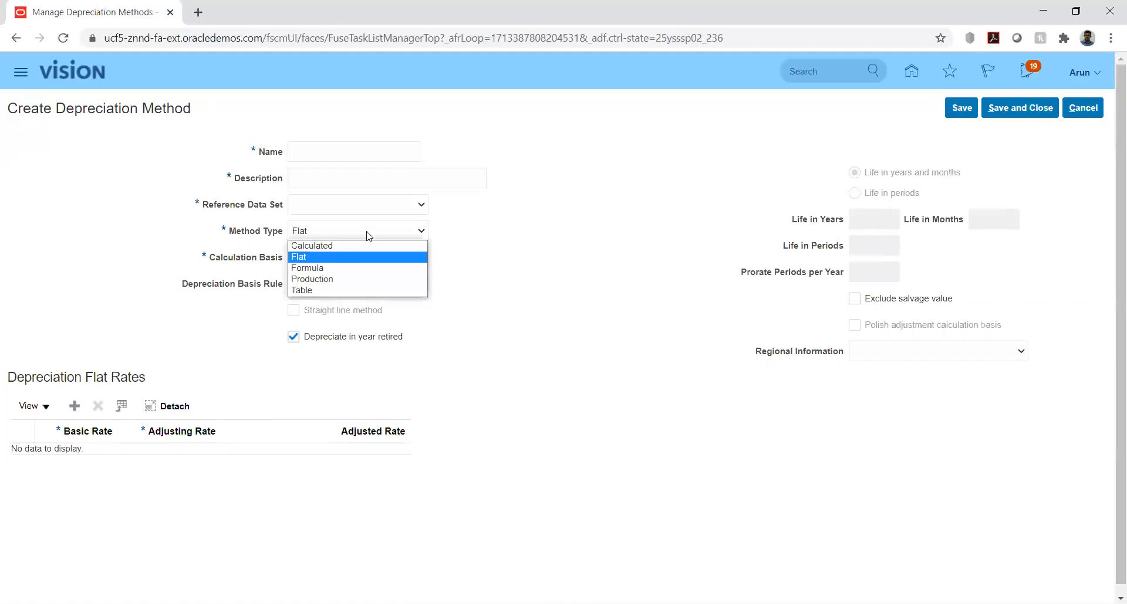
click(322, 268)
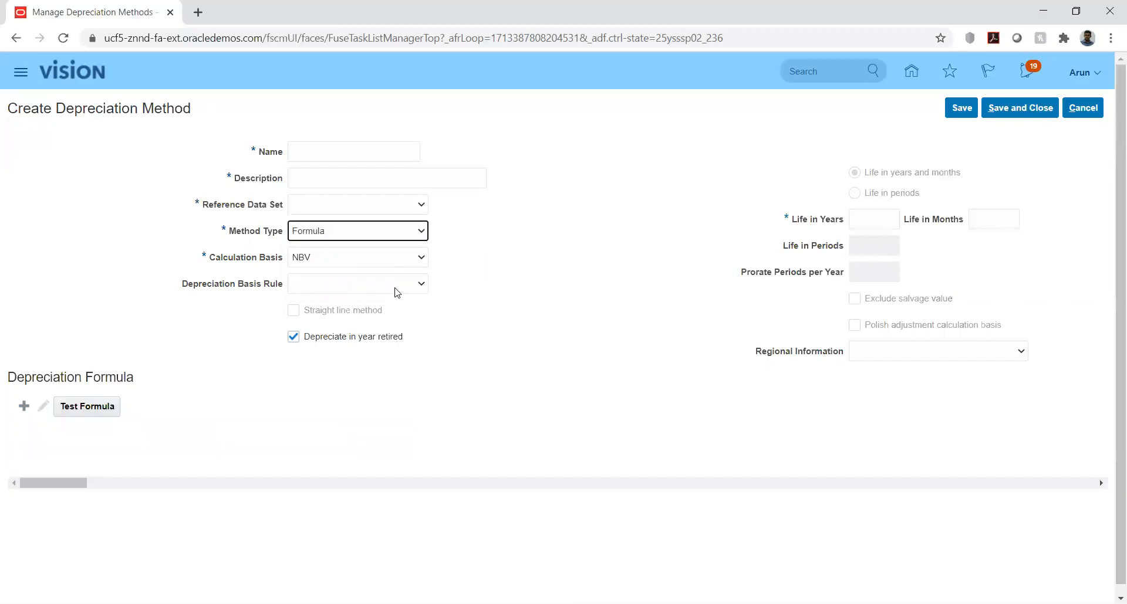
click(24, 407)
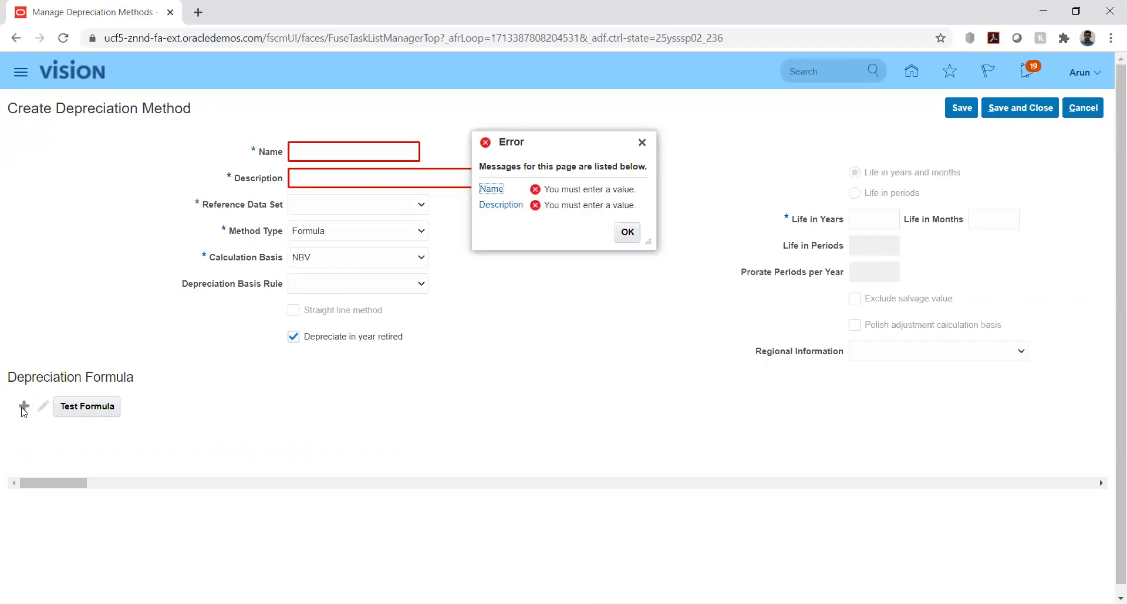
click(317, 151)
text(HW)
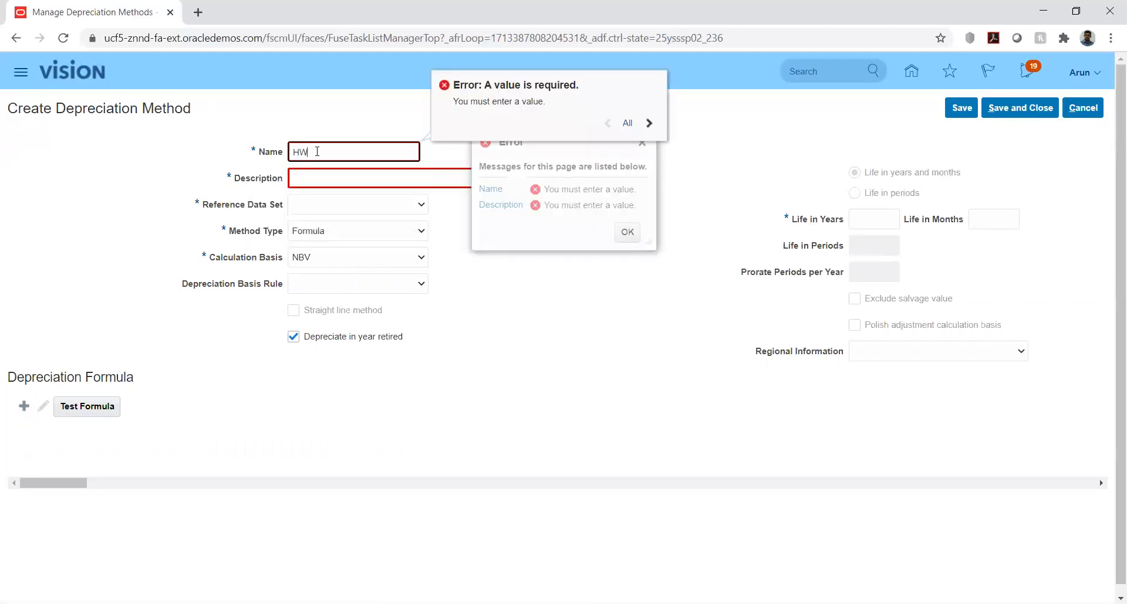
key(Tab)
text(HW)
key(Tab)
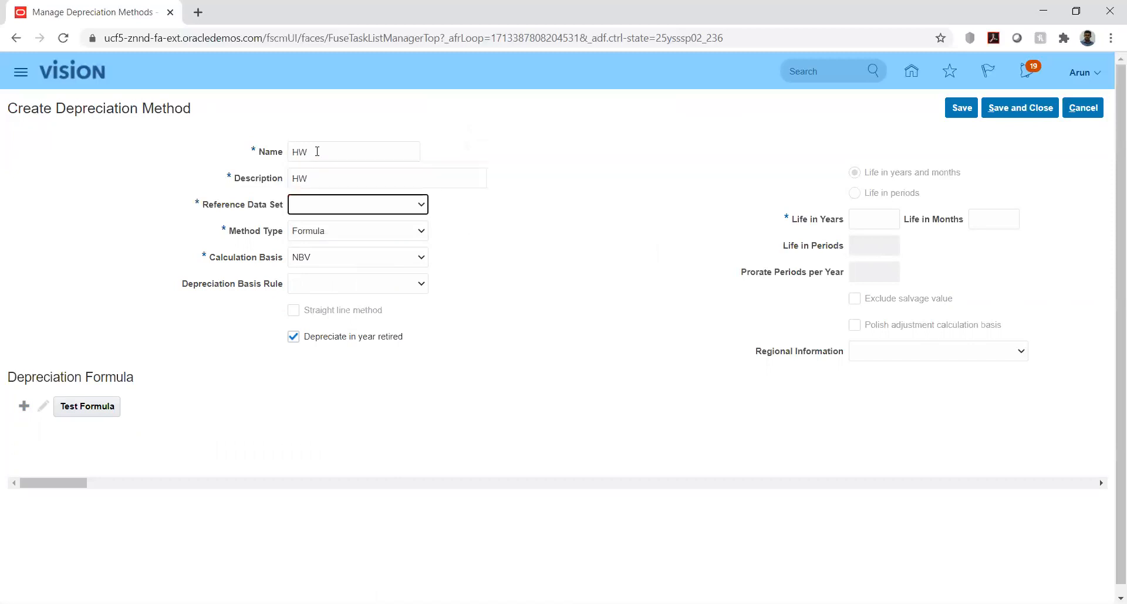
- Set the reference data set to HW_RDS1, and inspect the formula definition dialog without entering a formula
click(24, 408)
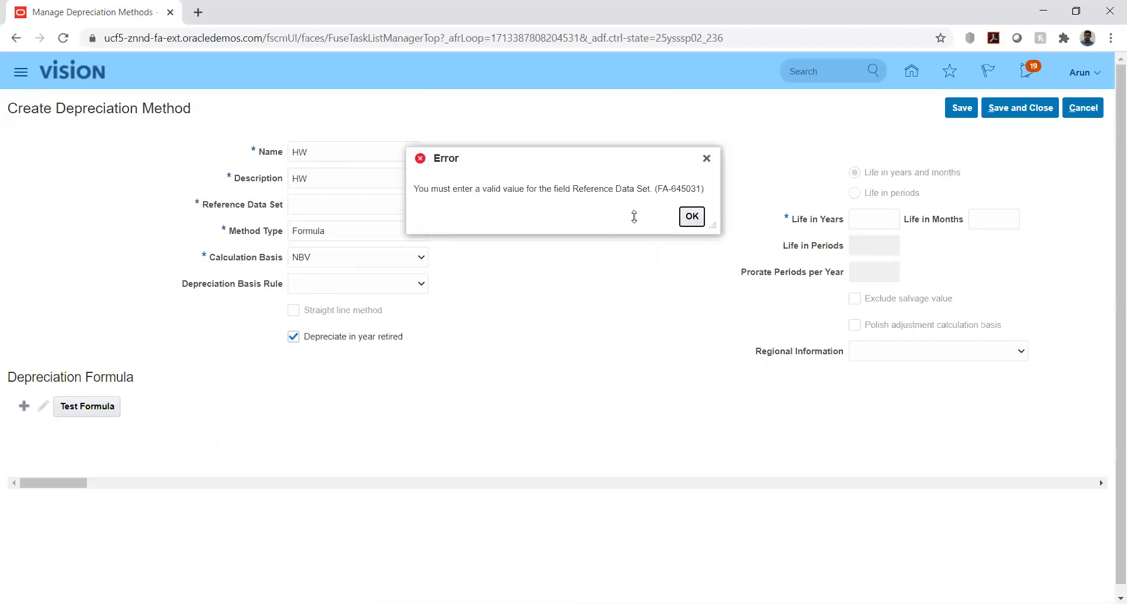
click(691, 216)
click(377, 209)
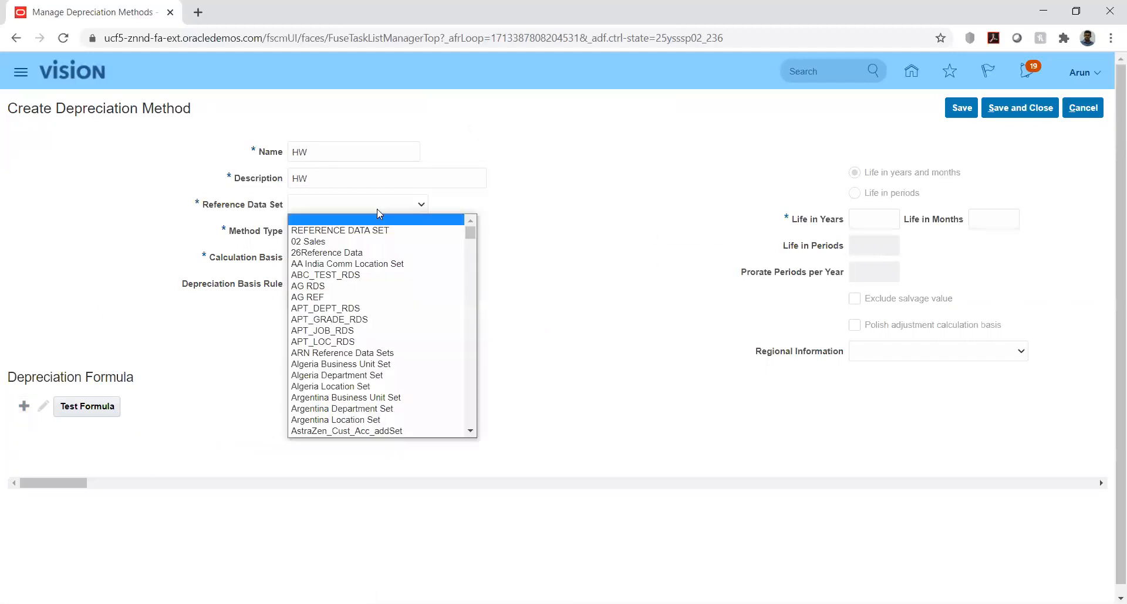
key(h)
key(Down)
key(Down)
key(Down)
key(Down)
key(Down)
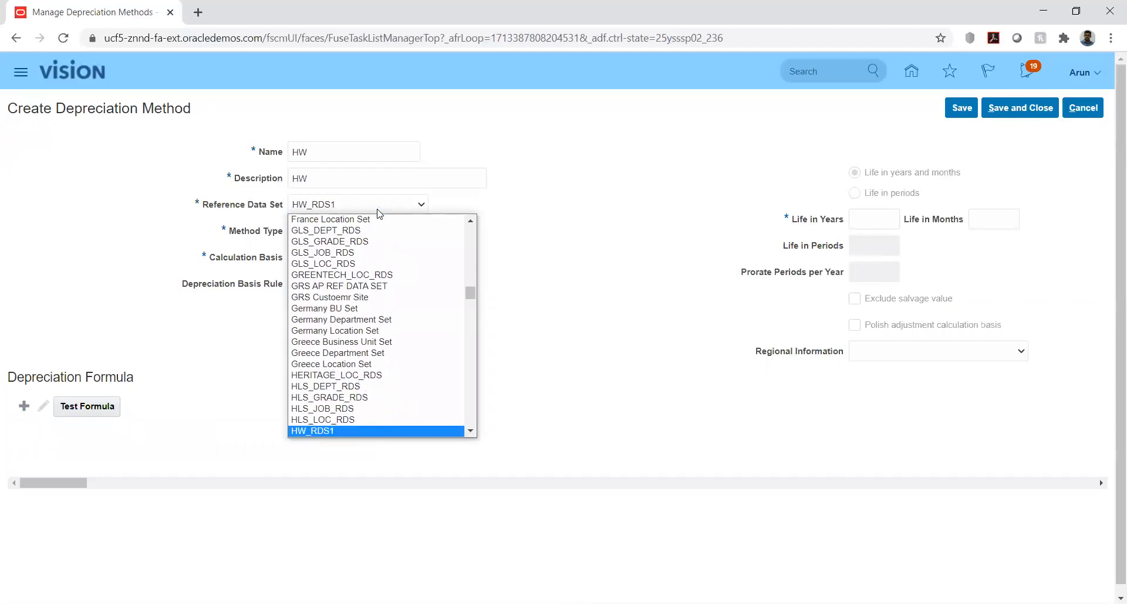
key(Return)
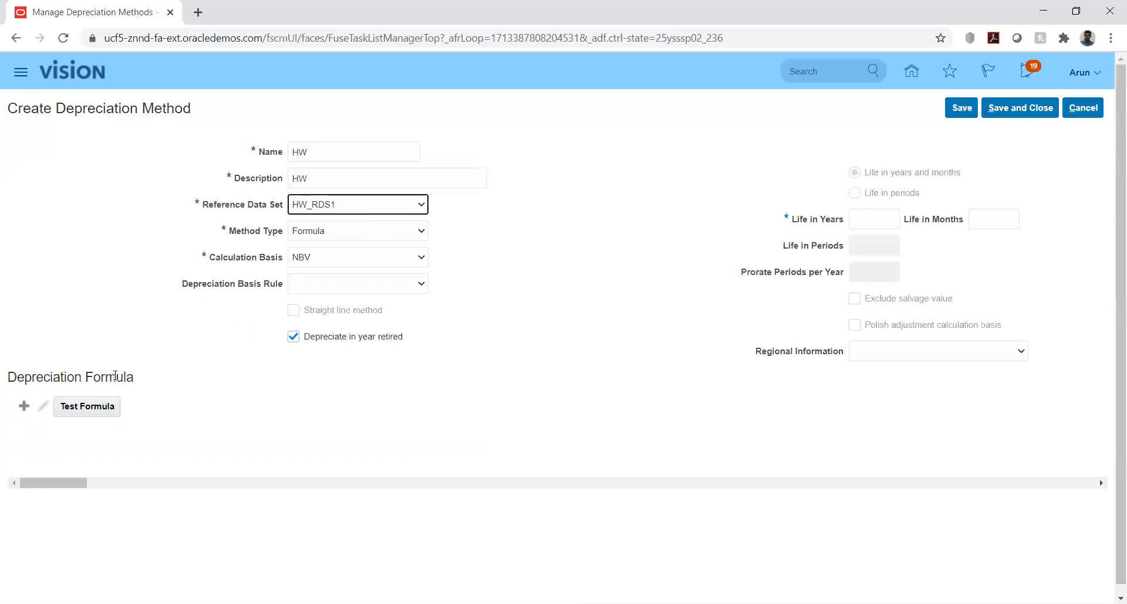
click(23, 406)
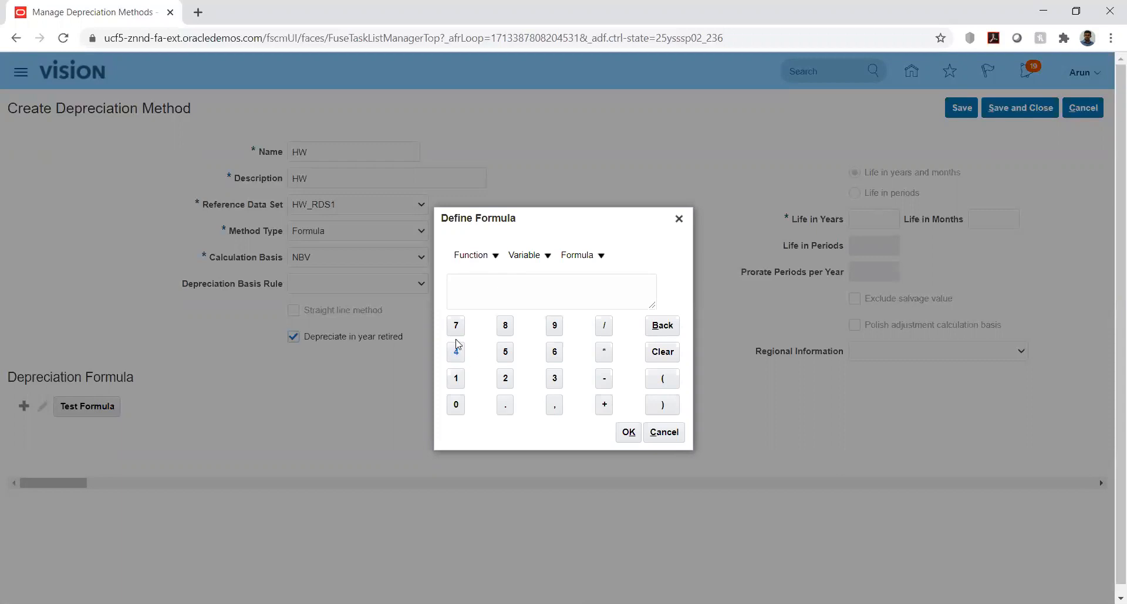
click(664, 434)
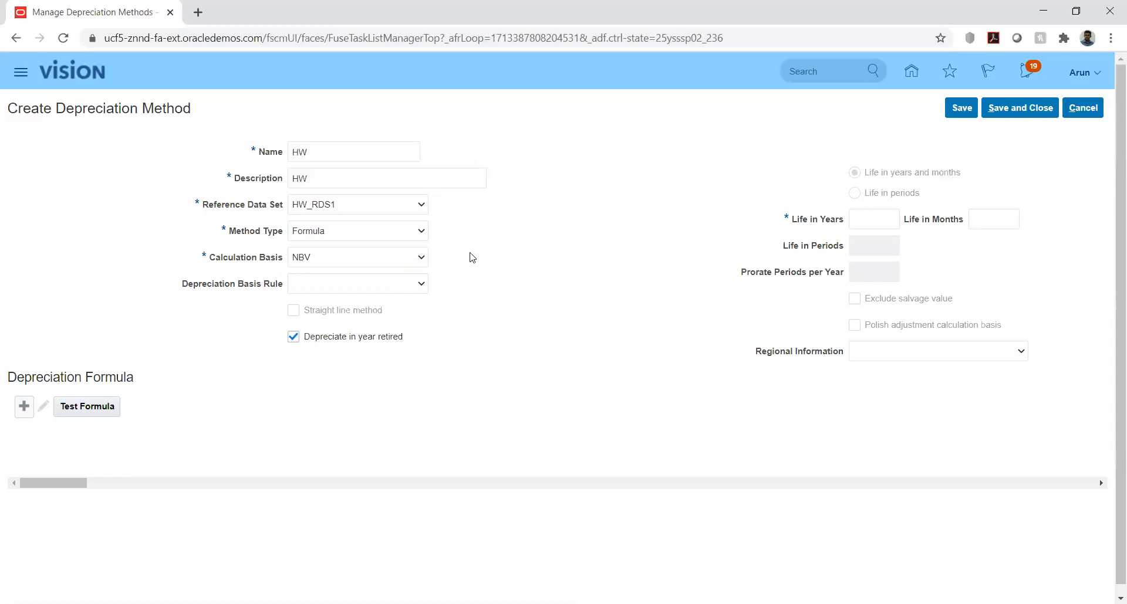
- Set the method type to Production and check the available calculation basis options
click(422, 233)
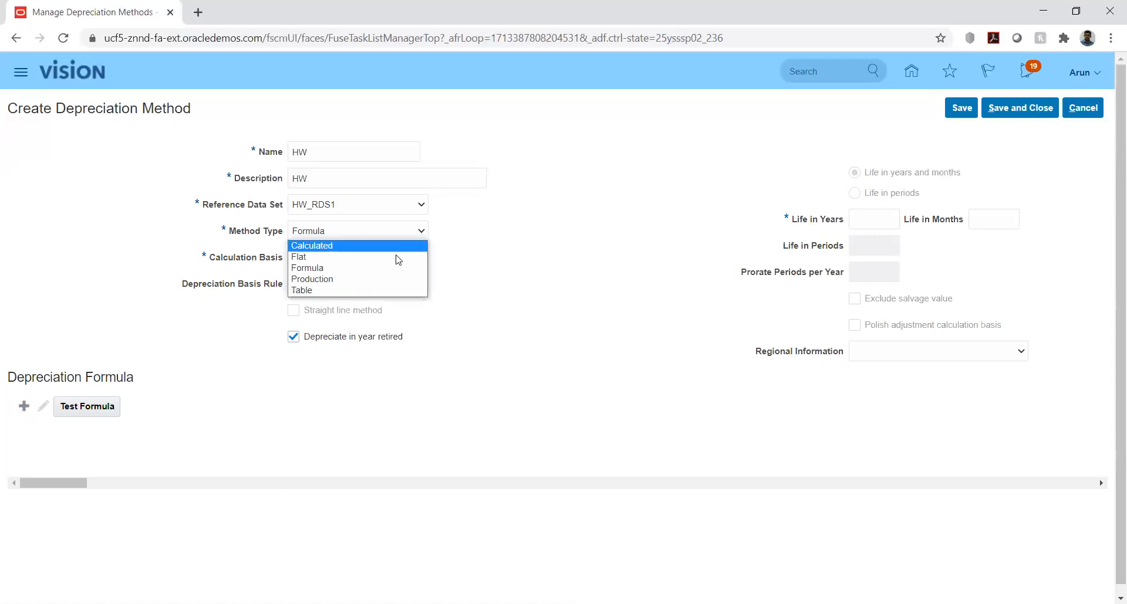
click(332, 280)
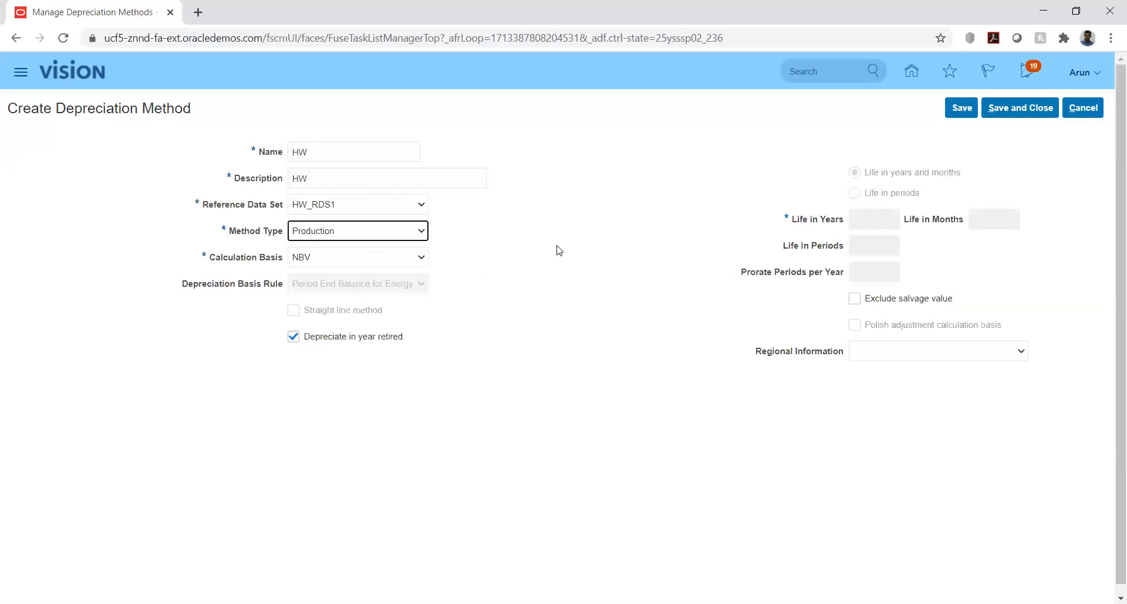
click(369, 258)
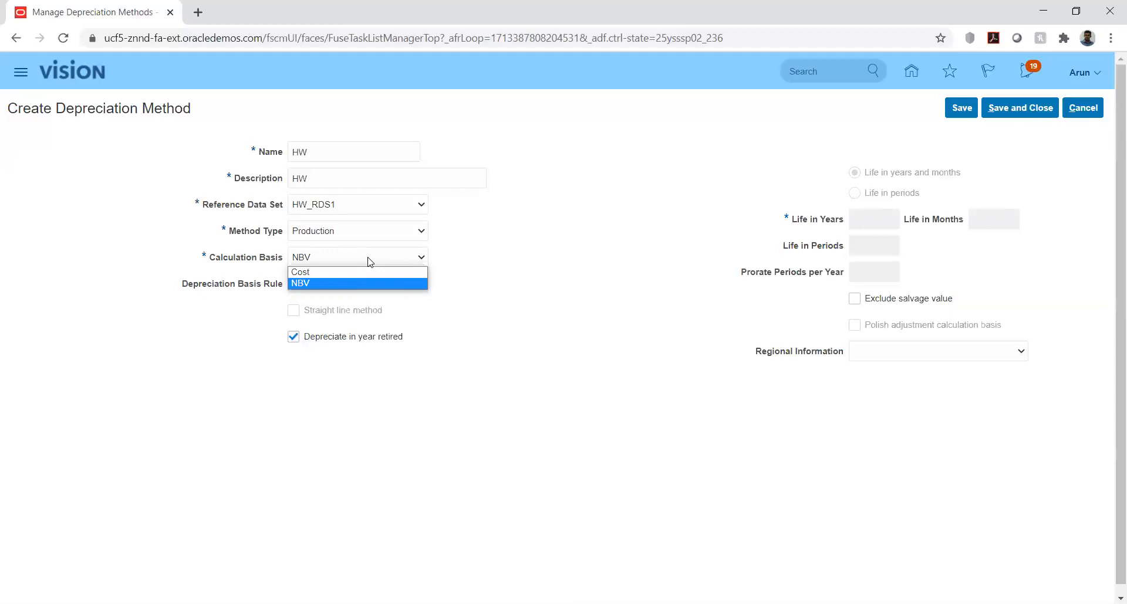
click(475, 247)
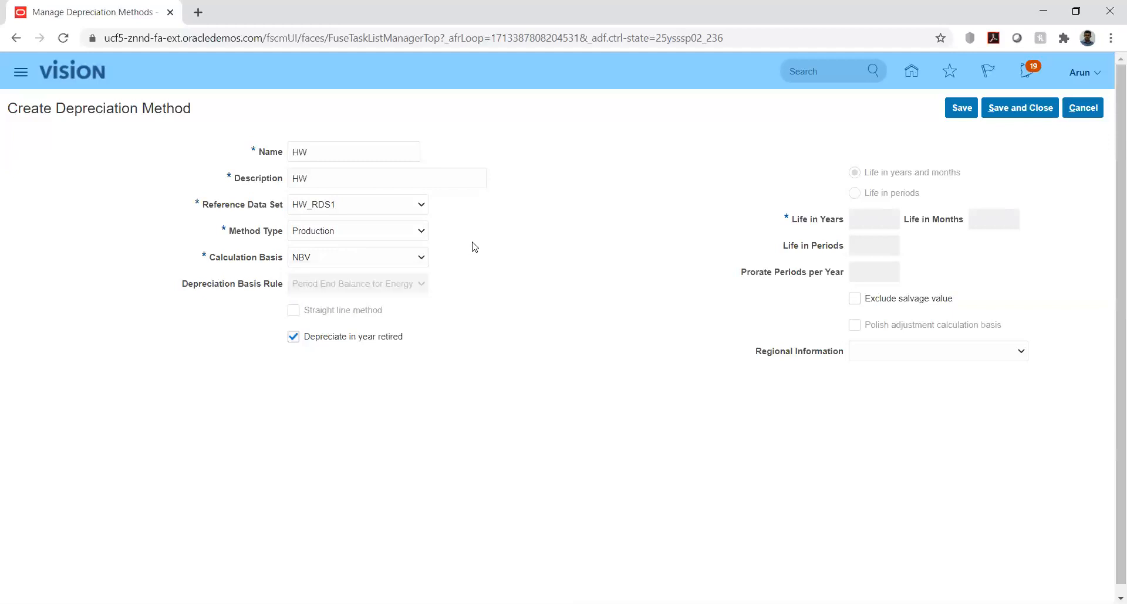
- Set the method type to Table, review the method type options, and discard the new depreciation method
click(363, 233)
click(321, 290)
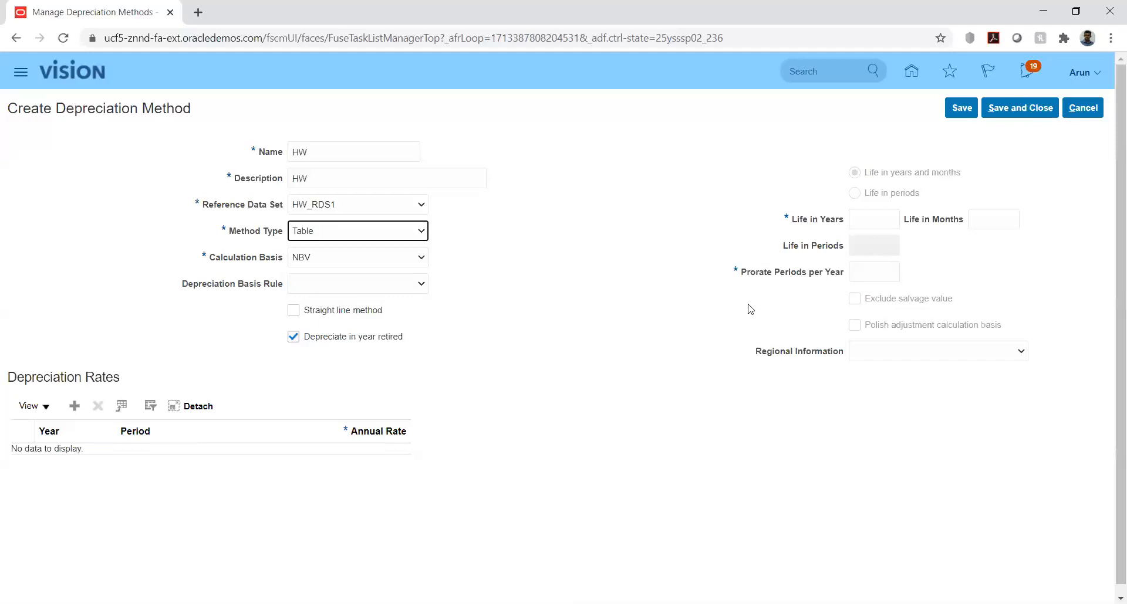
click(635, 326)
click(357, 233)
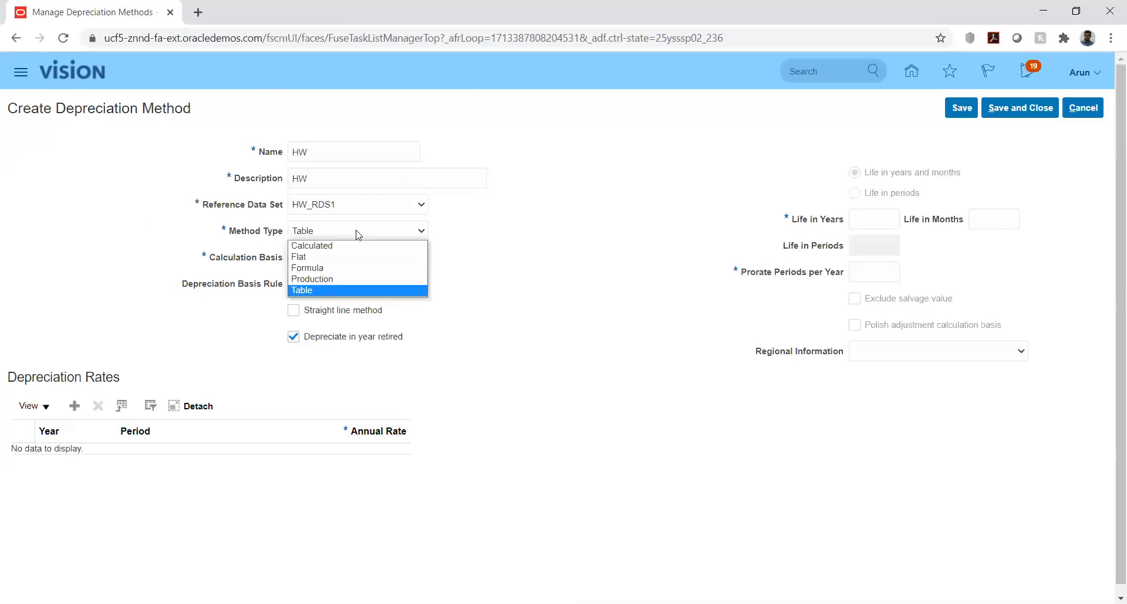
click(661, 183)
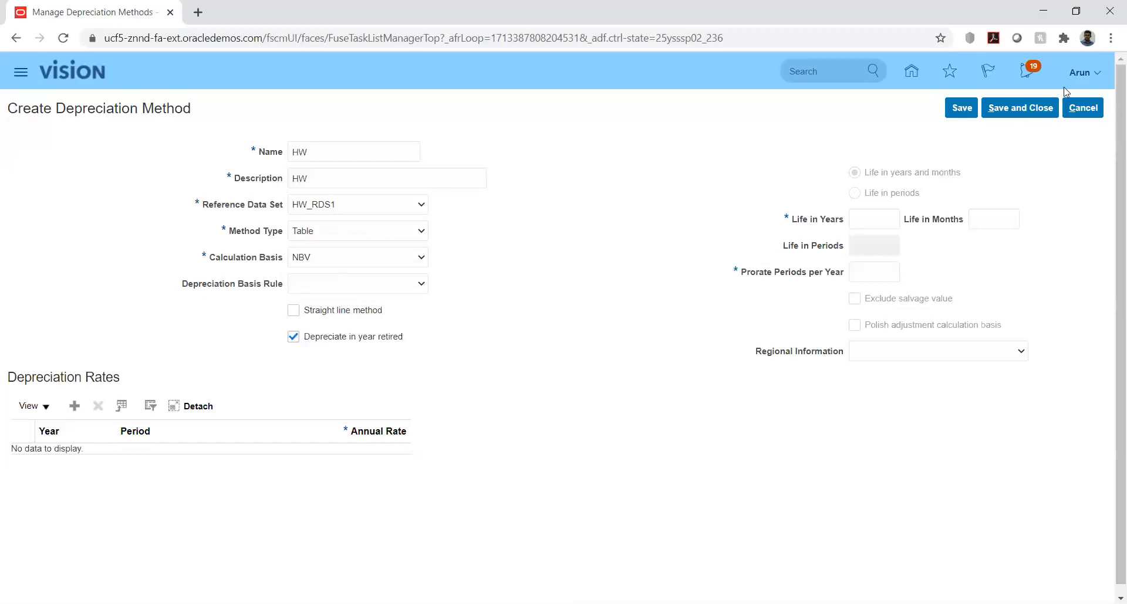
click(1081, 107)
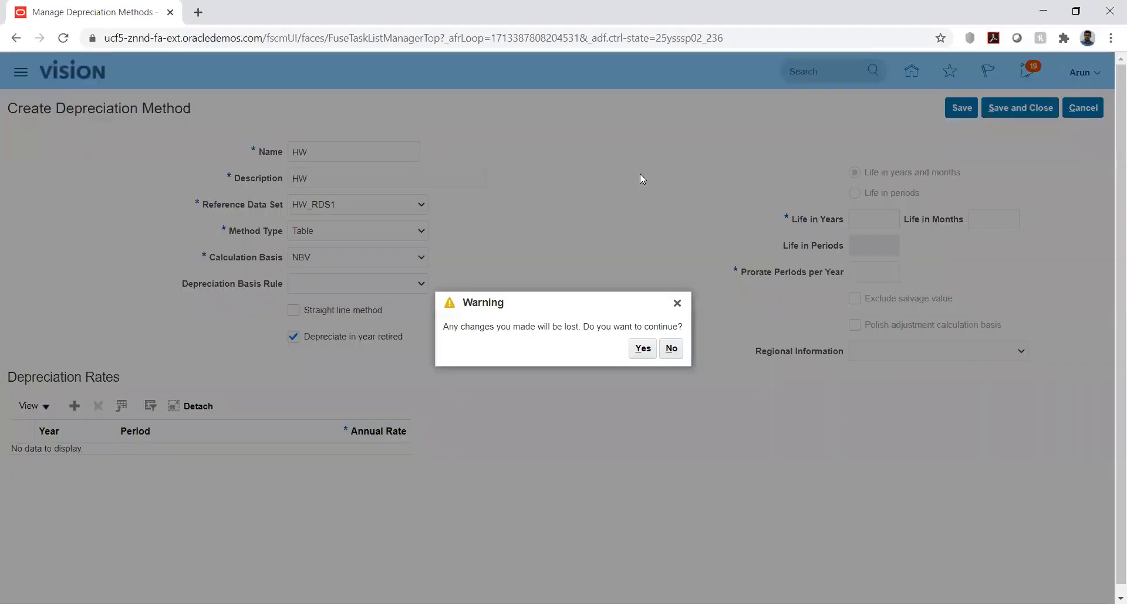
click(643, 350)
- Search the depreciation methods for the name hw with method type Flat
click(236, 189)
text(hw)
key(Return)
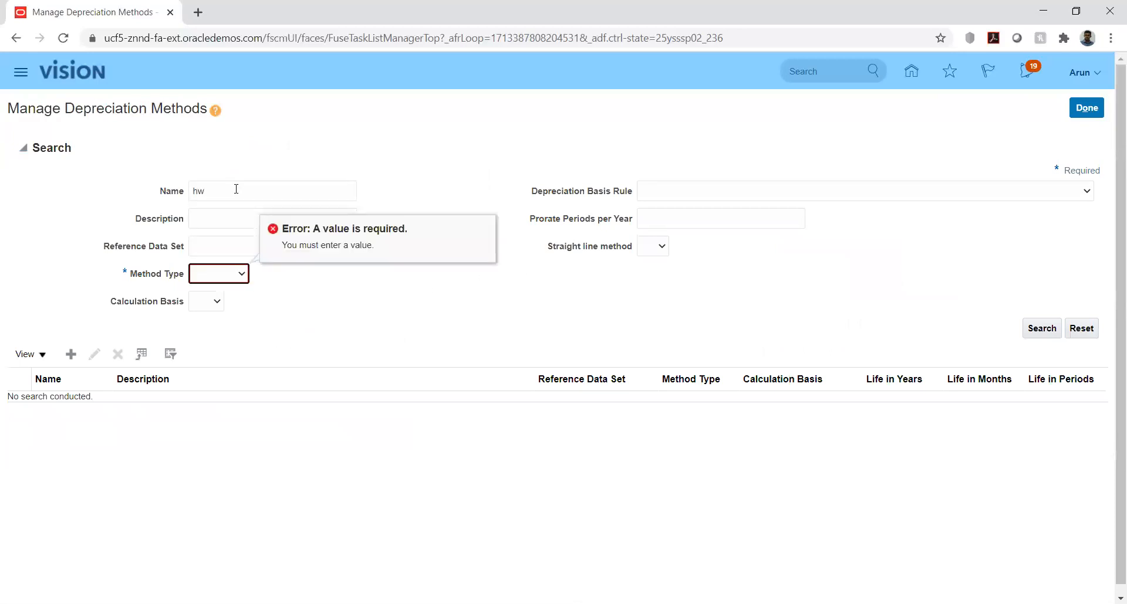
click(218, 276)
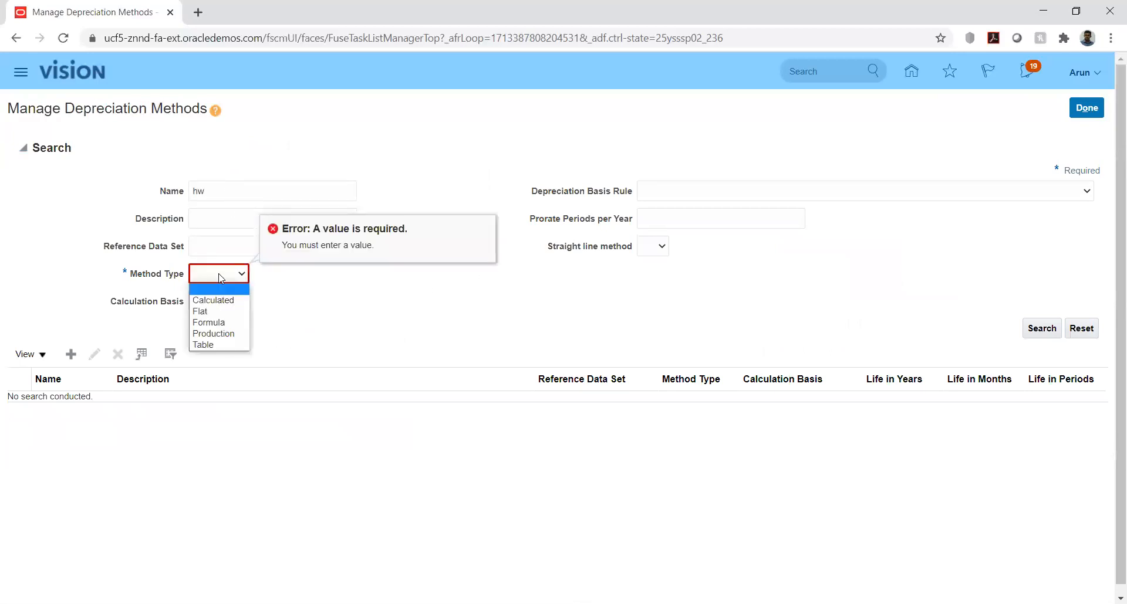
click(215, 311)
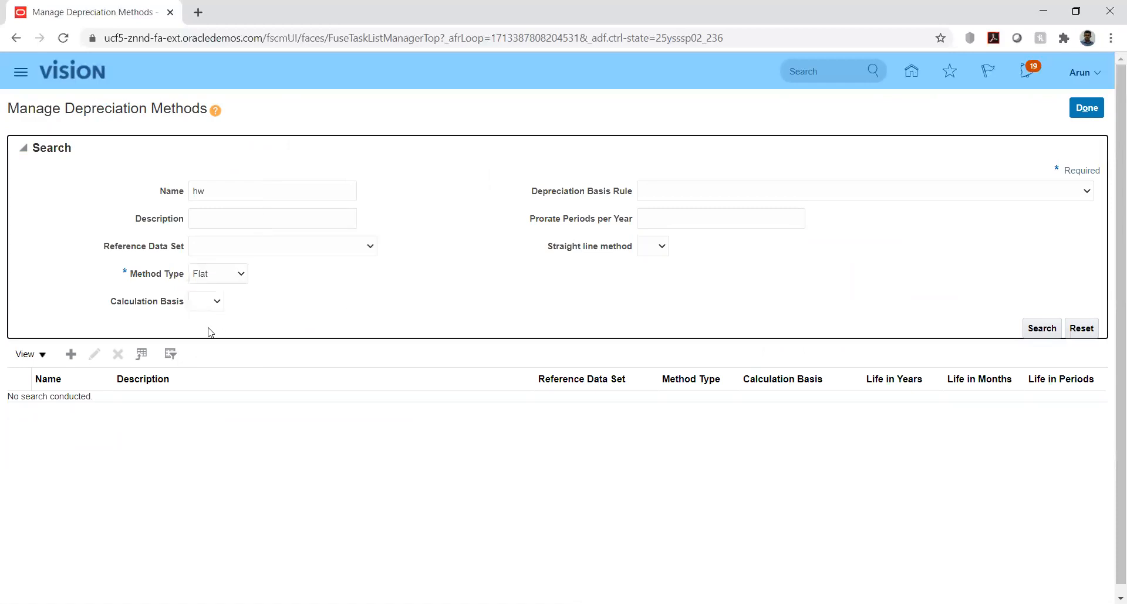
click(1042, 328)
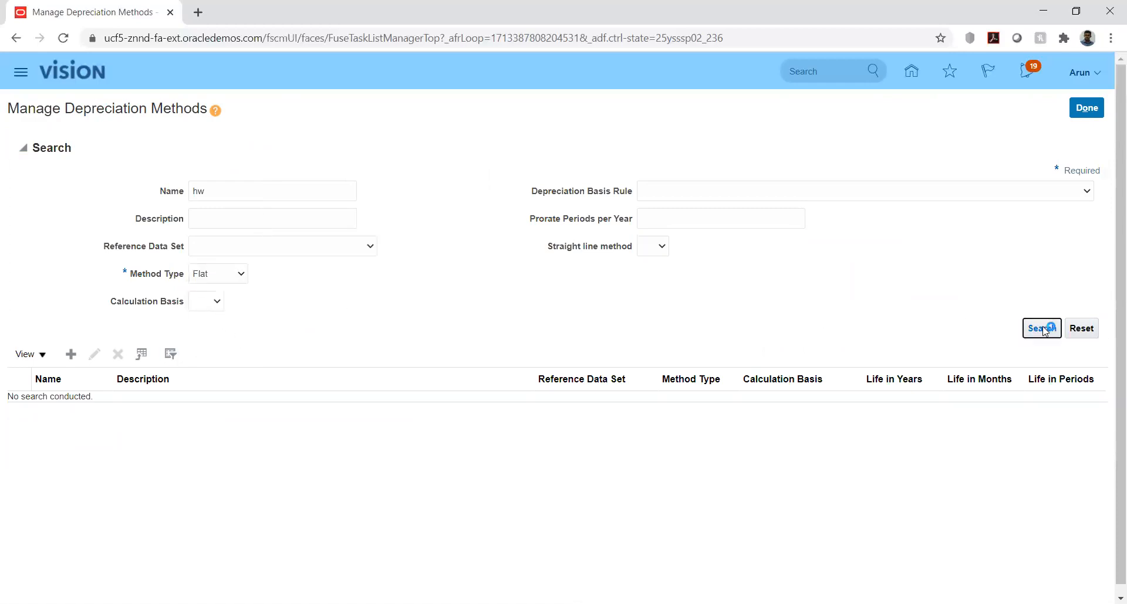
- Open the HW_SLM depreciation method and review its method type, calculation basis and flat rates
click(51, 231)
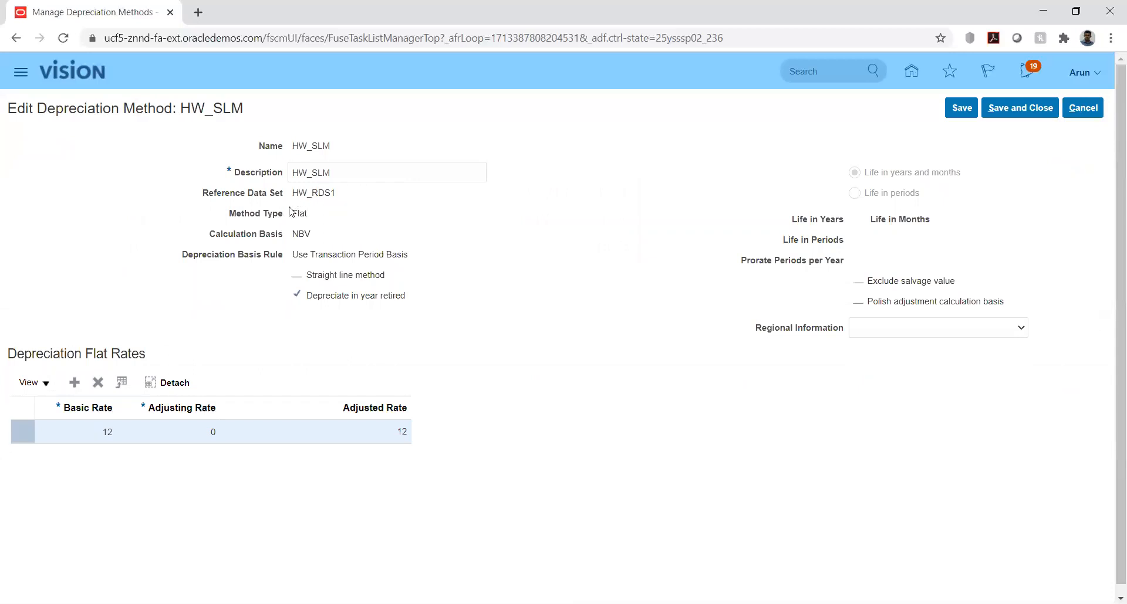
drag(291, 213, 312, 239)
click(315, 223)
click(489, 212)
scroll(580, 264, down, 1)
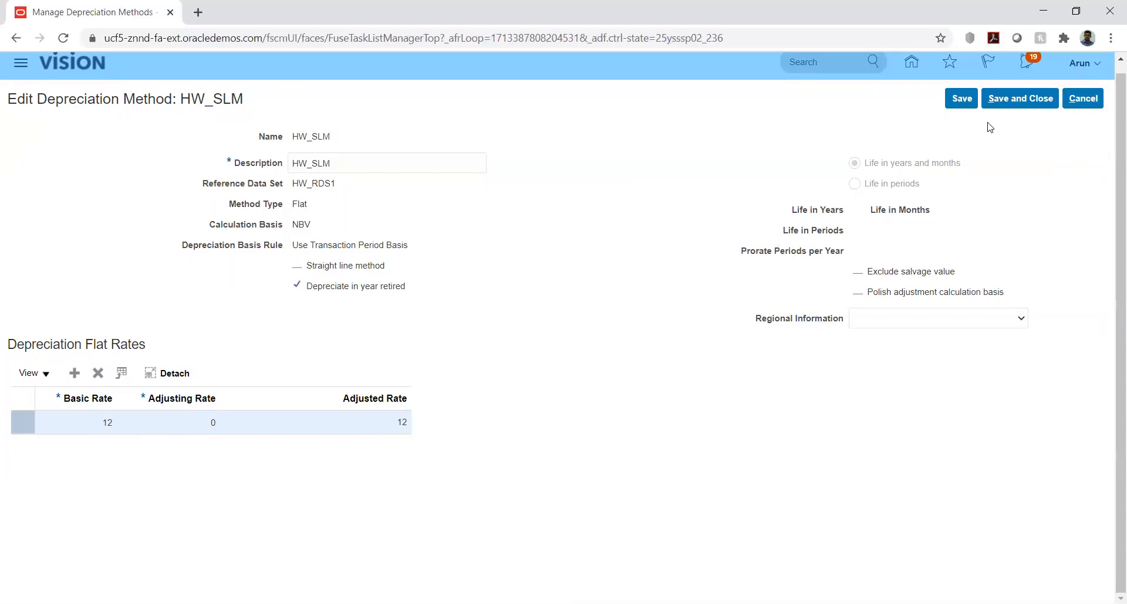
- Save and close HW_SLM, dismissing the error message, and return to the HW Implementation project
click(961, 98)
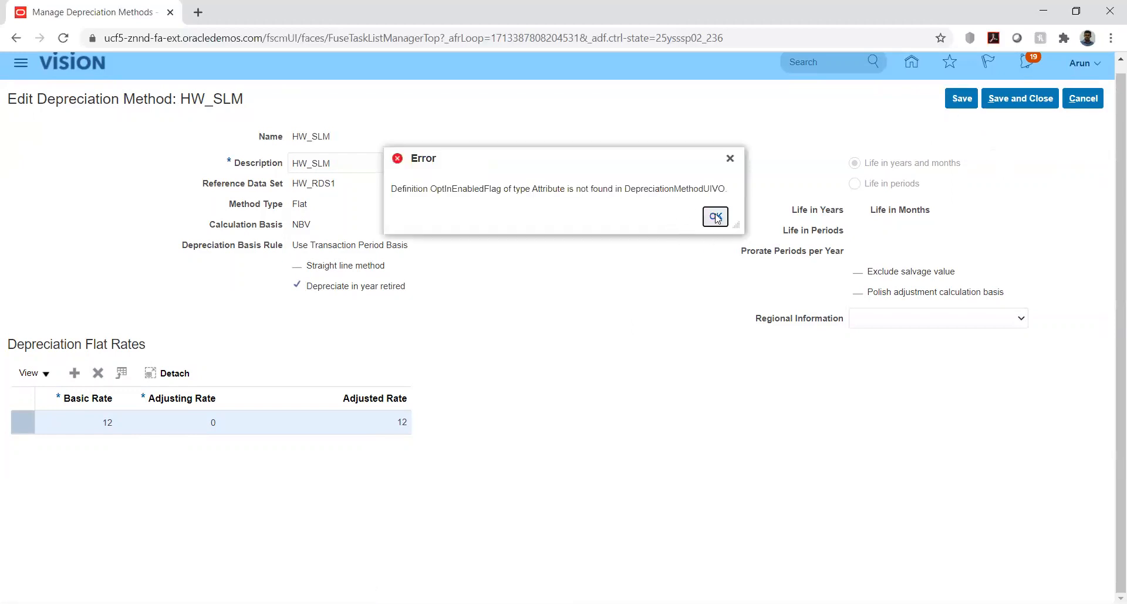
click(714, 216)
click(1016, 99)
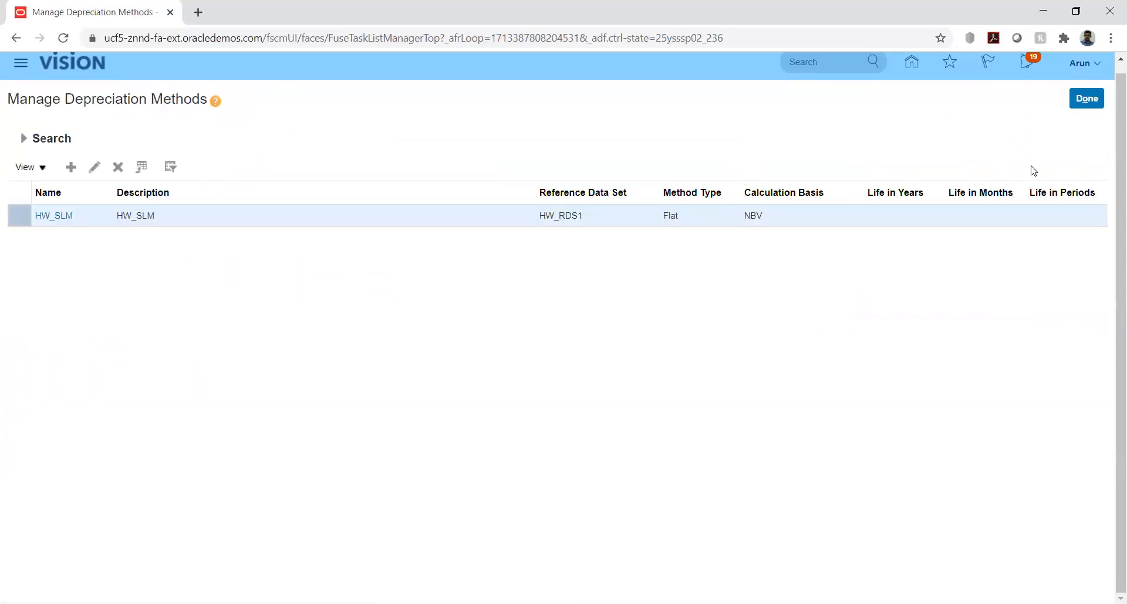
click(1086, 98)
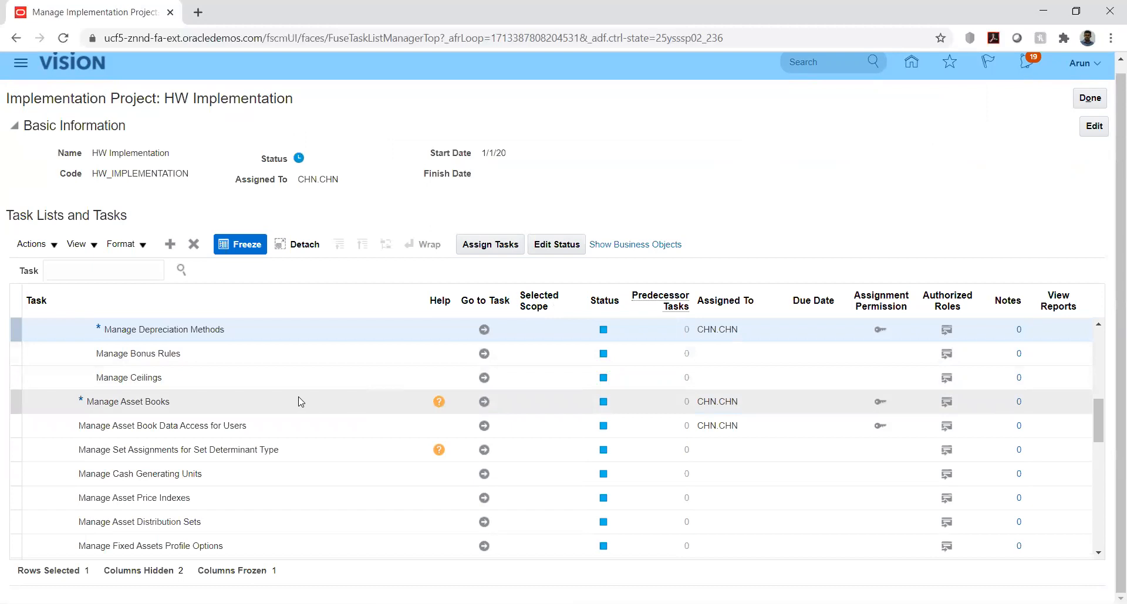
- Open the Manage Asset Books task, start creating a book and review the available book class options
click(484, 402)
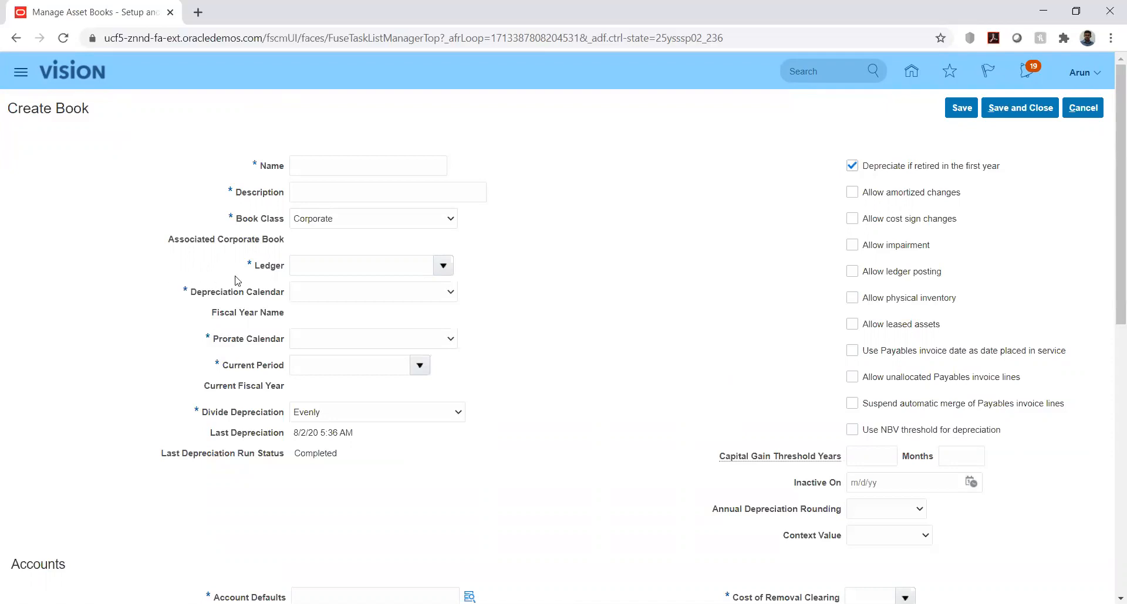
click(347, 225)
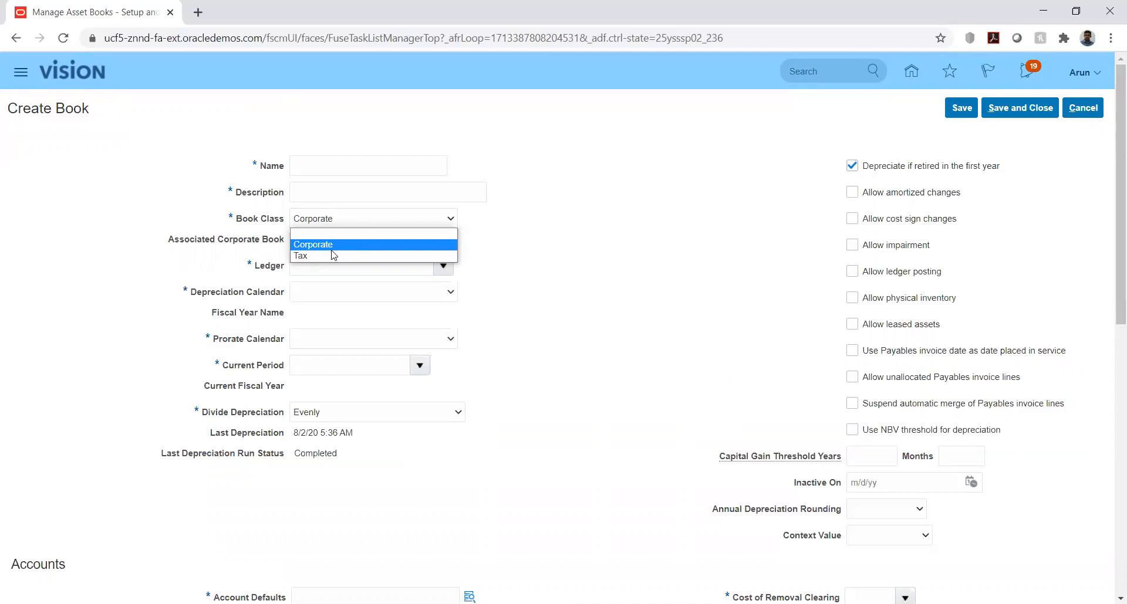
click(574, 226)
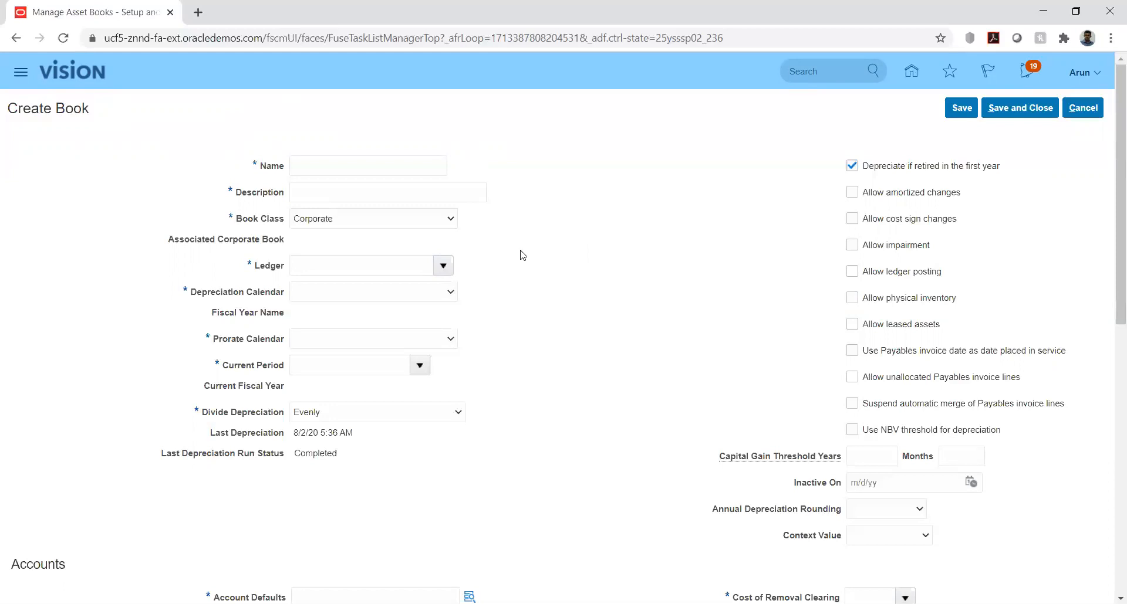
- Review the new book's current period, divide depreciation choices, last depreciation details and book option checkboxes
scroll(522, 255, down, 1)
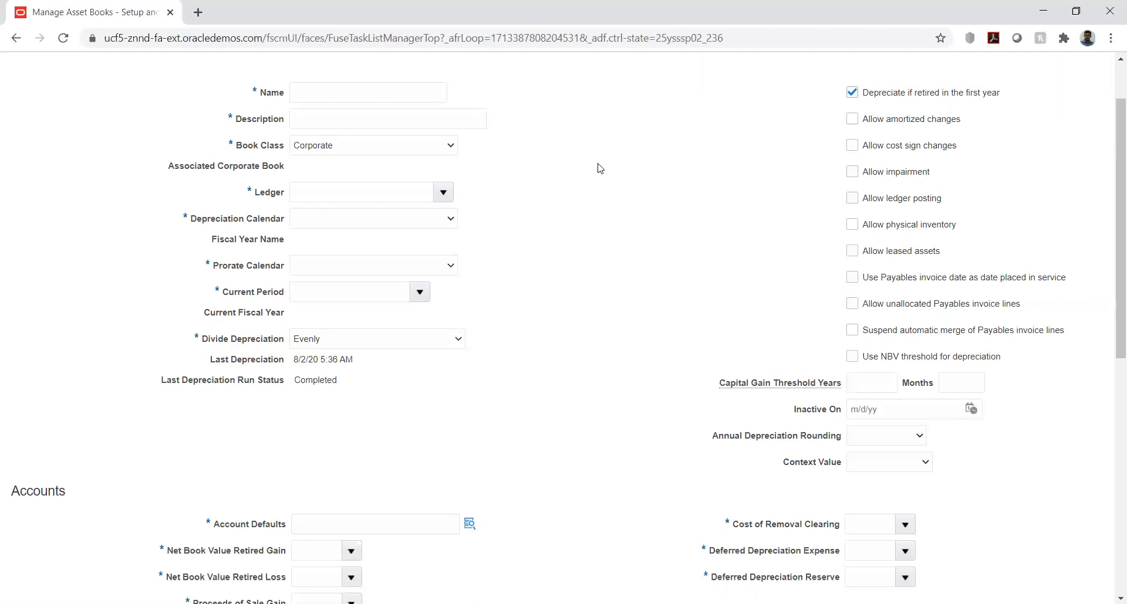
click(420, 293)
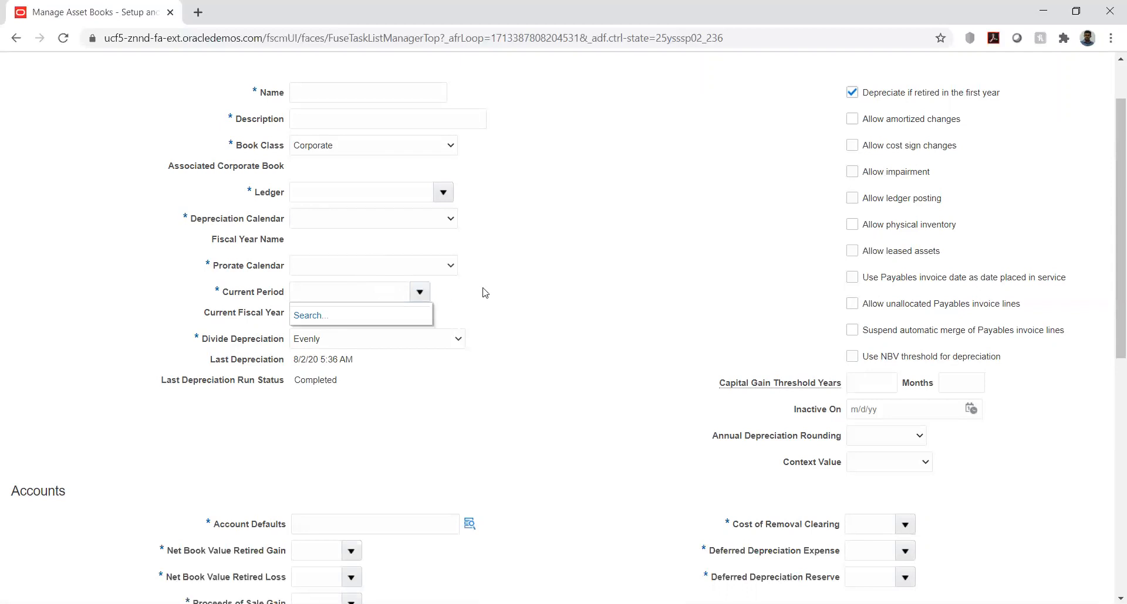
click(420, 292)
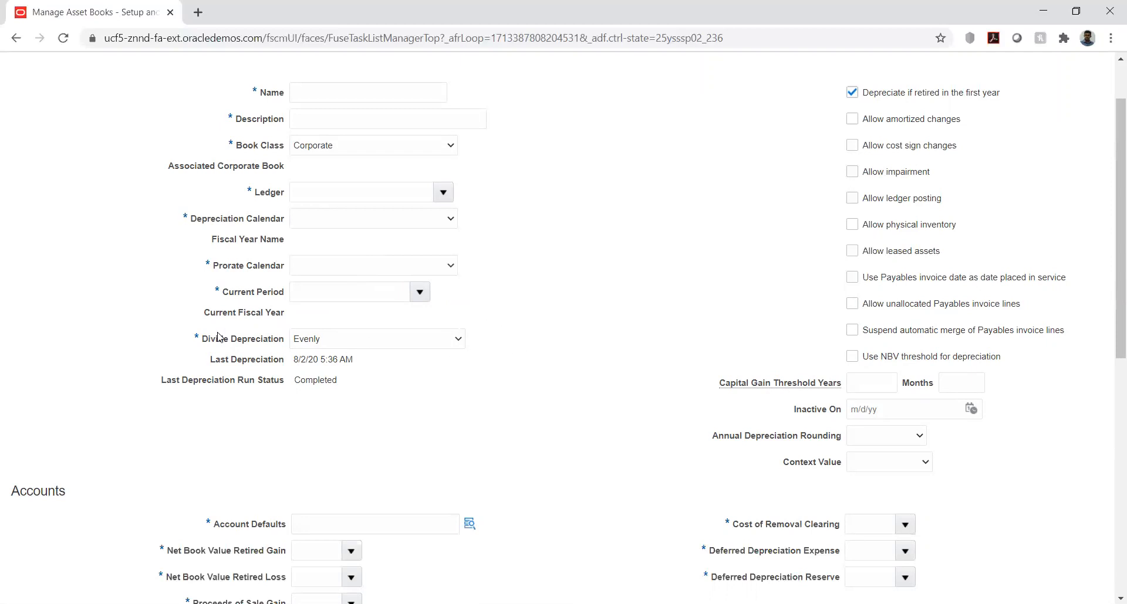
click(424, 343)
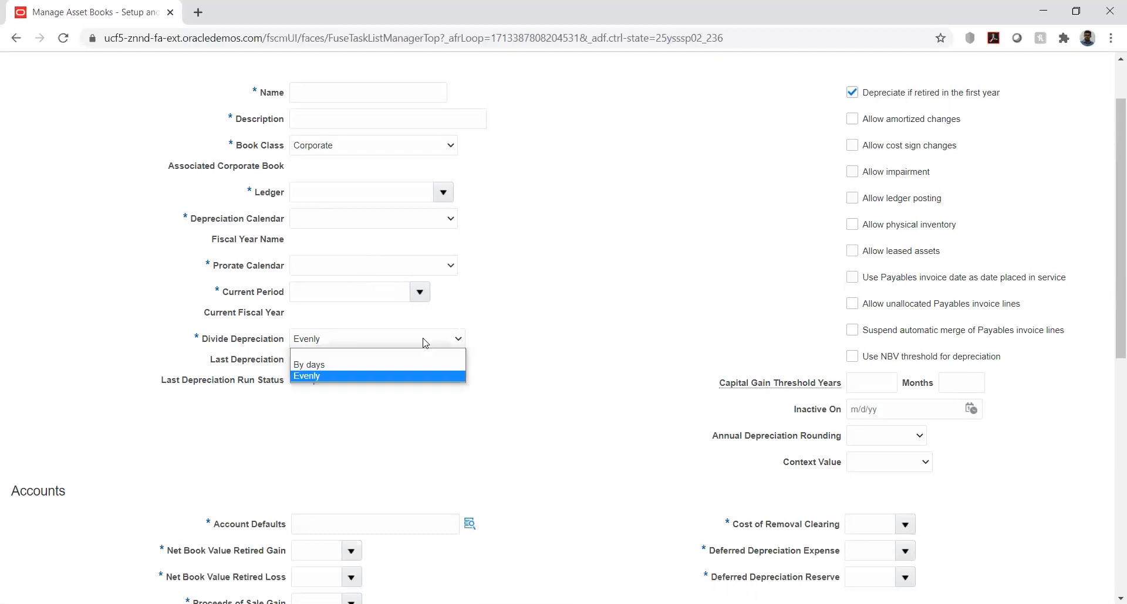
click(515, 336)
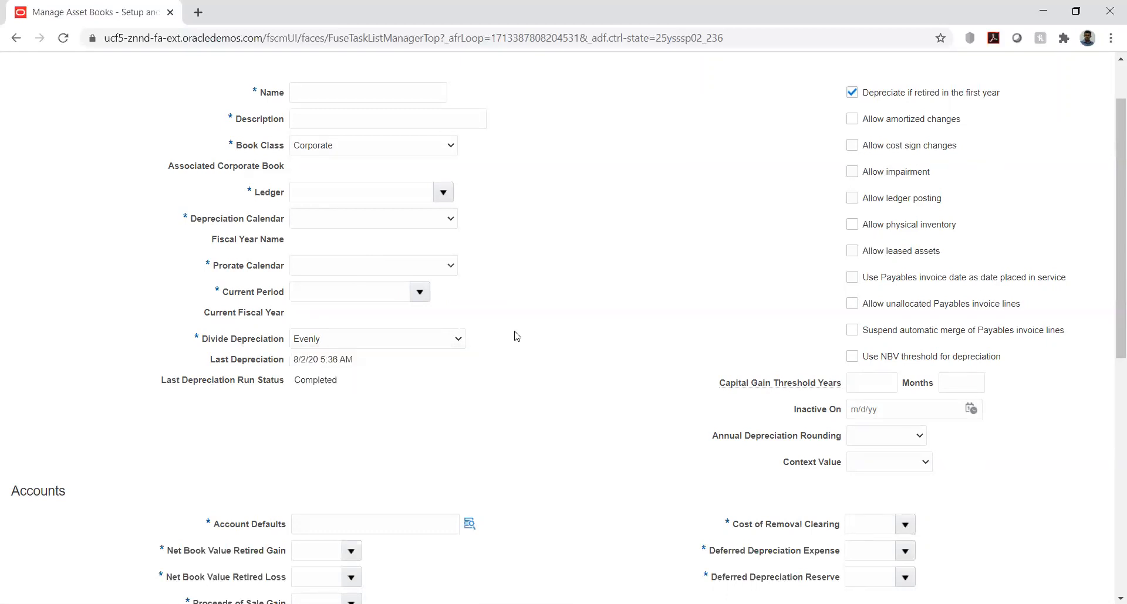
click(445, 344)
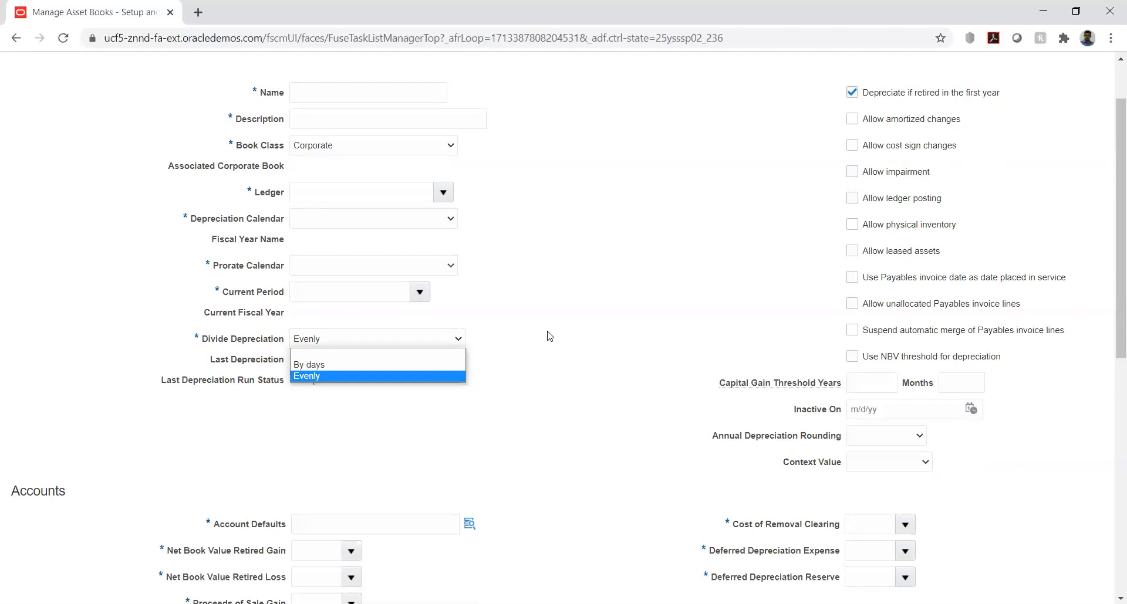
click(550, 335)
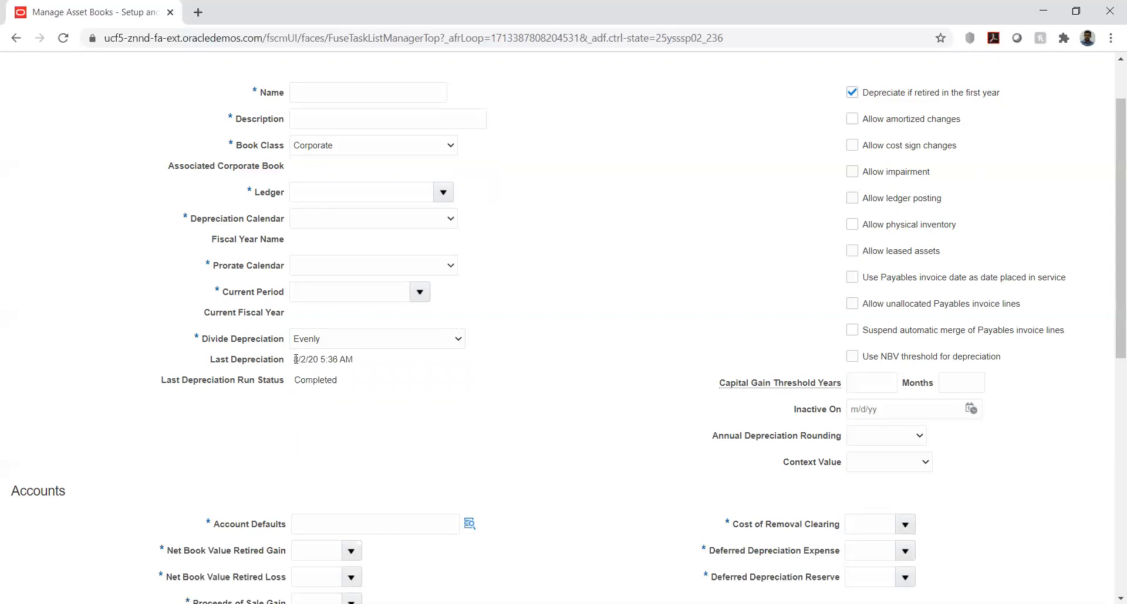
drag(296, 359, 319, 359)
click(401, 390)
scroll(611, 327, up, 2)
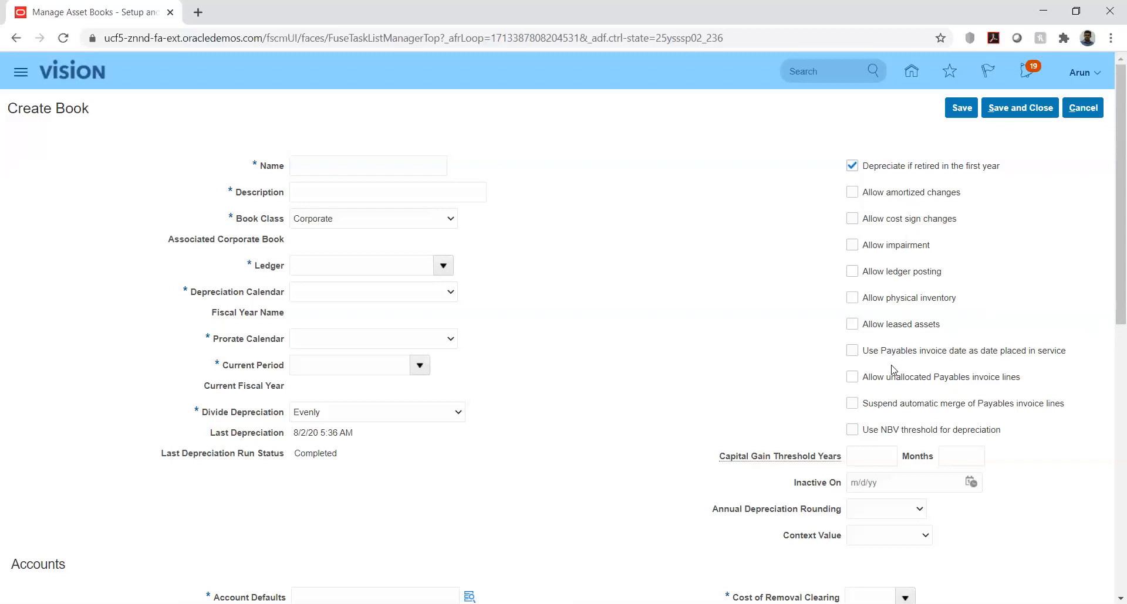
- Examine the new book's Accounts fields, covering net book value retired, proceeds of sale, cost of removal and deferred depreciation
scroll(892, 360, down, 1)
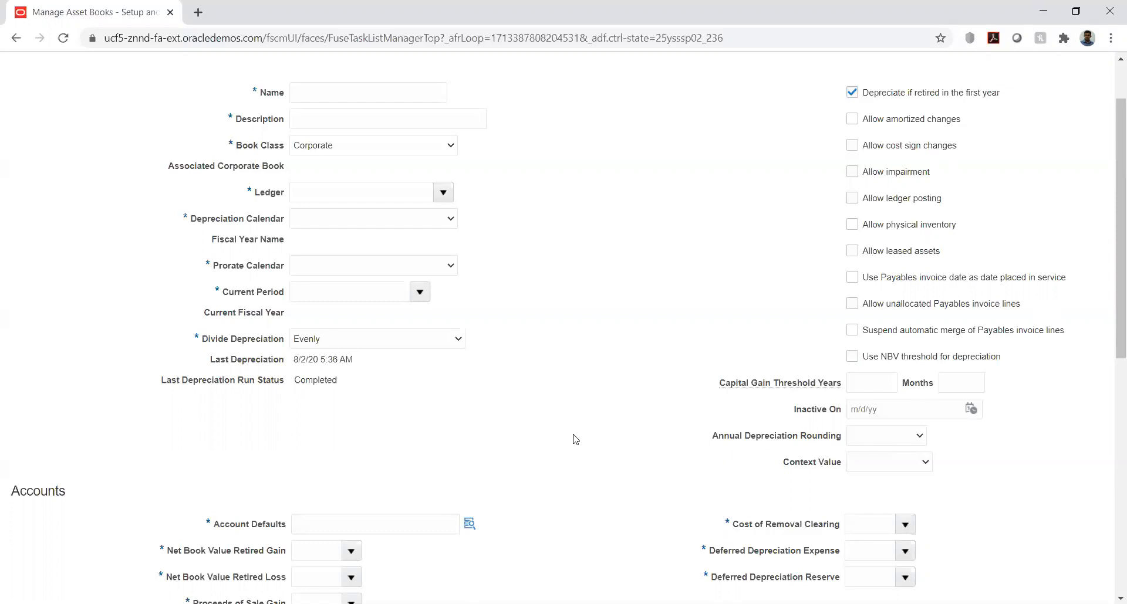
scroll(462, 408, down, 6)
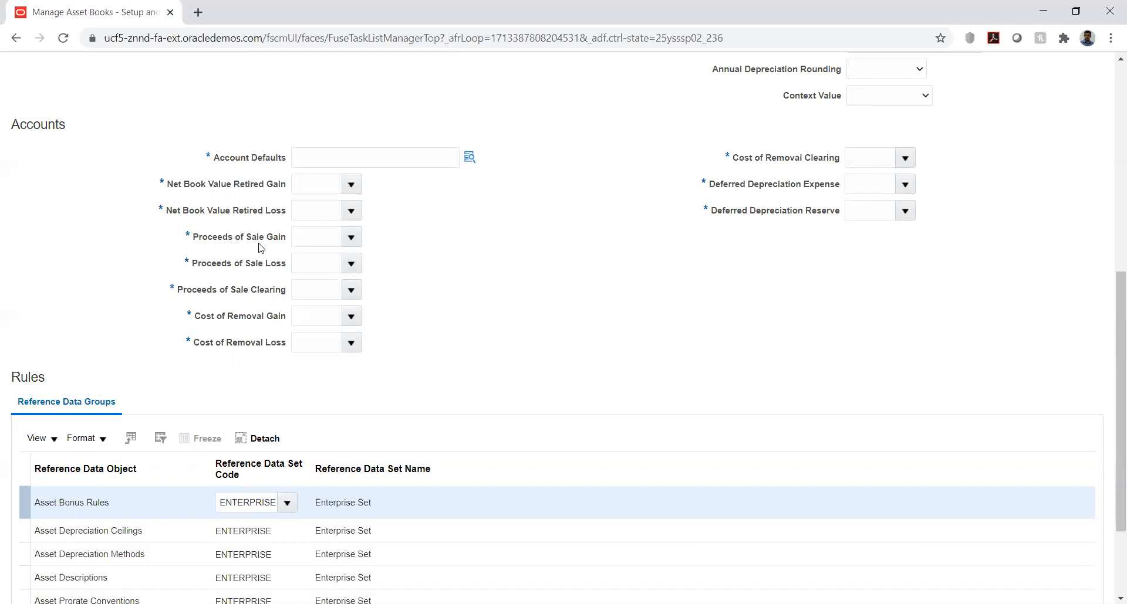
drag(264, 236, 289, 237)
drag(183, 289, 273, 292)
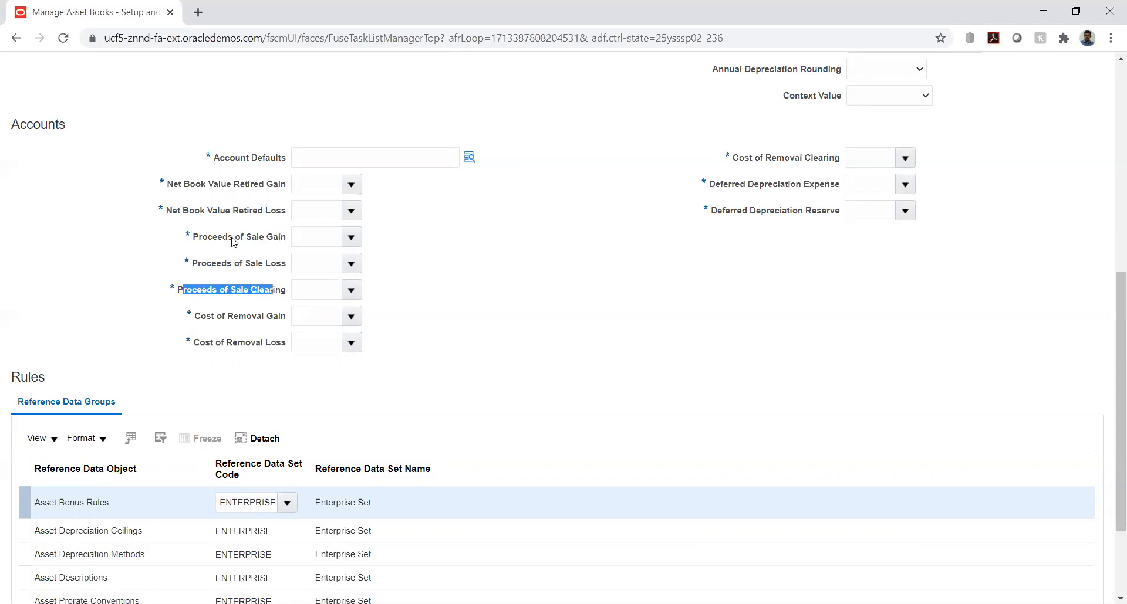
click(271, 302)
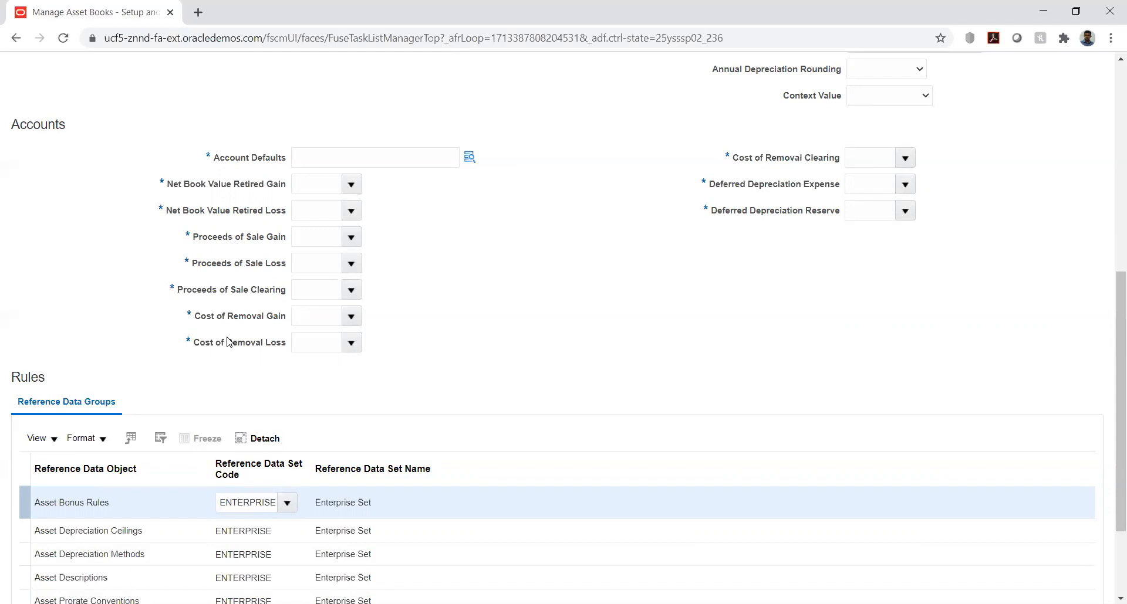
drag(197, 320, 288, 324)
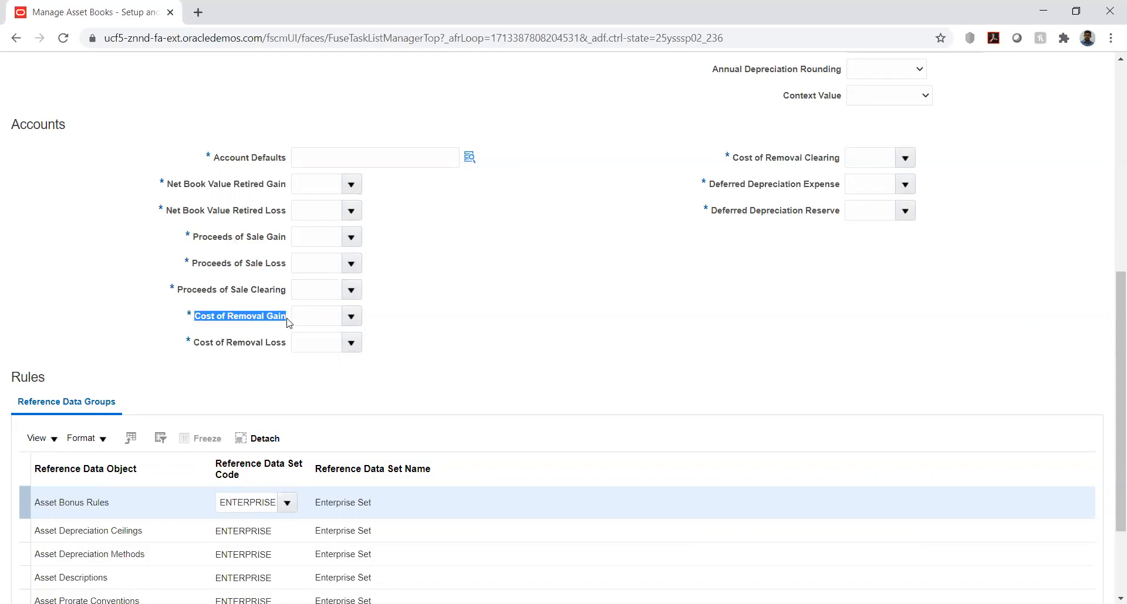
click(252, 333)
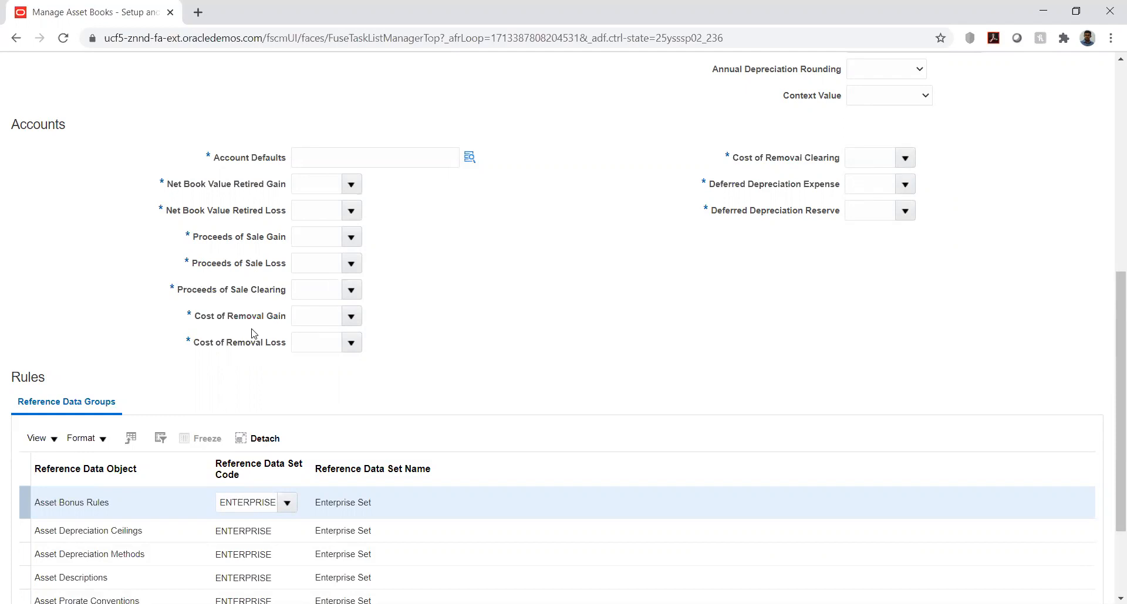
drag(266, 316, 283, 316)
click(270, 331)
drag(754, 185, 835, 186)
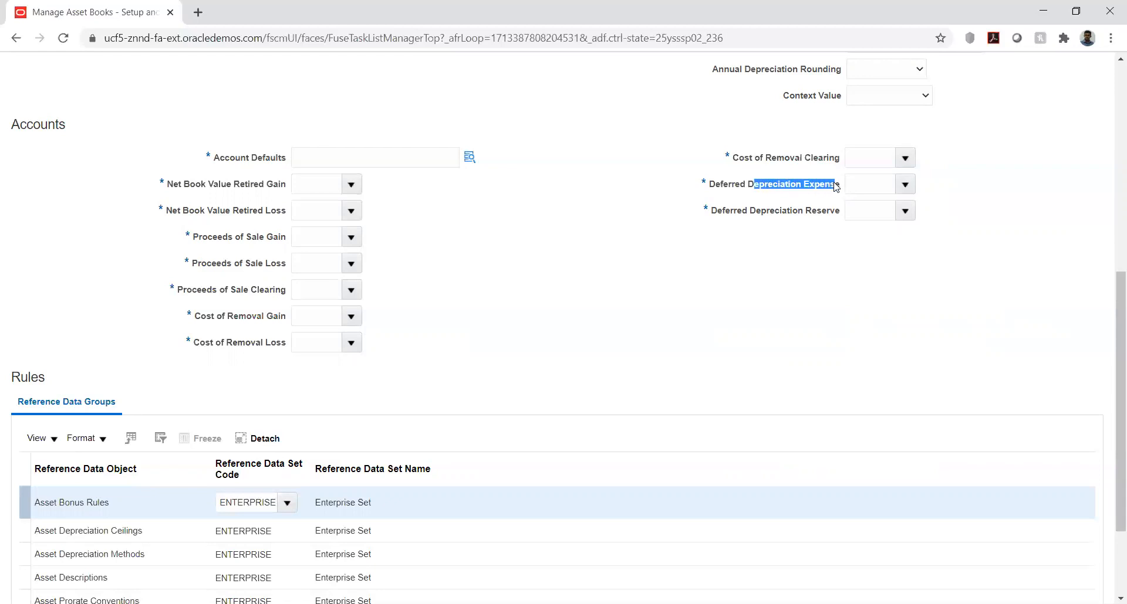
click(718, 270)
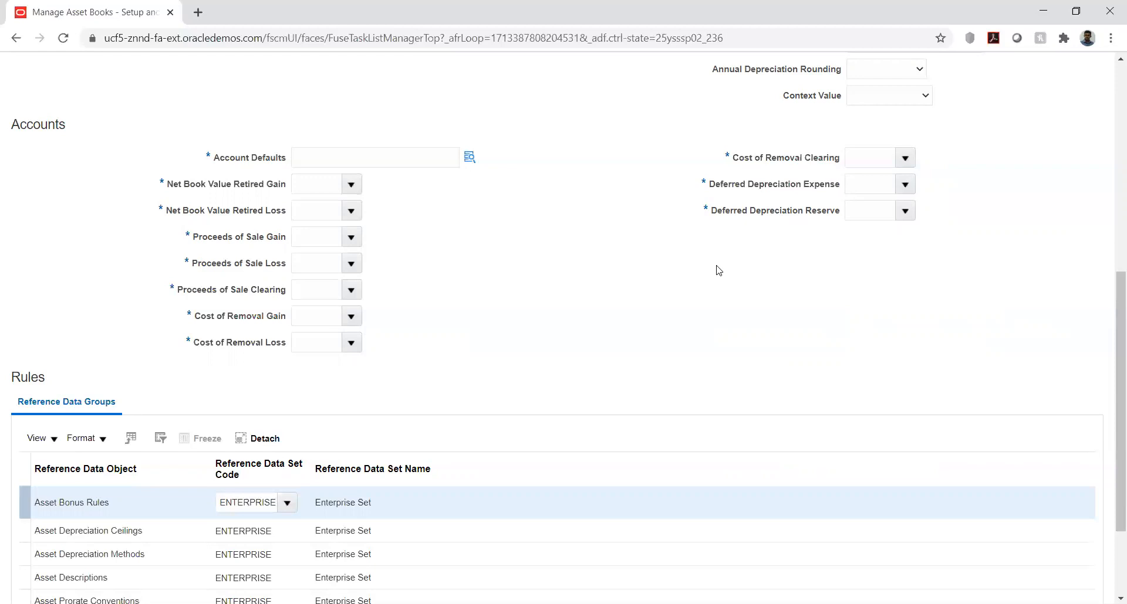
- Review the reference data groups under Rules and the rest of the book form, then discard the new book
scroll(733, 268, down, 2)
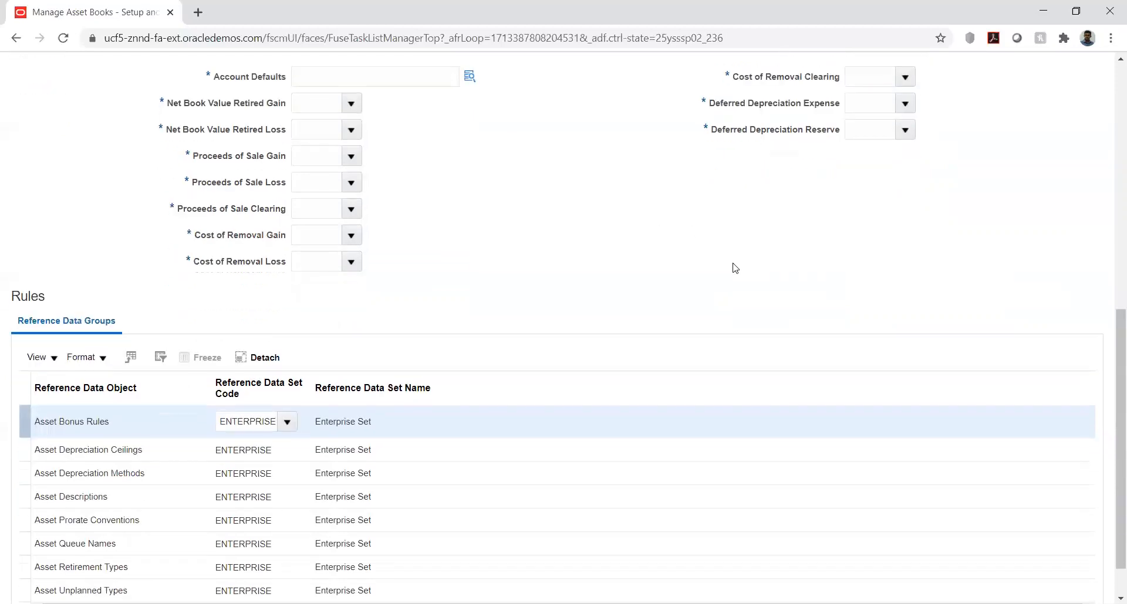
scroll(734, 268, down, 1)
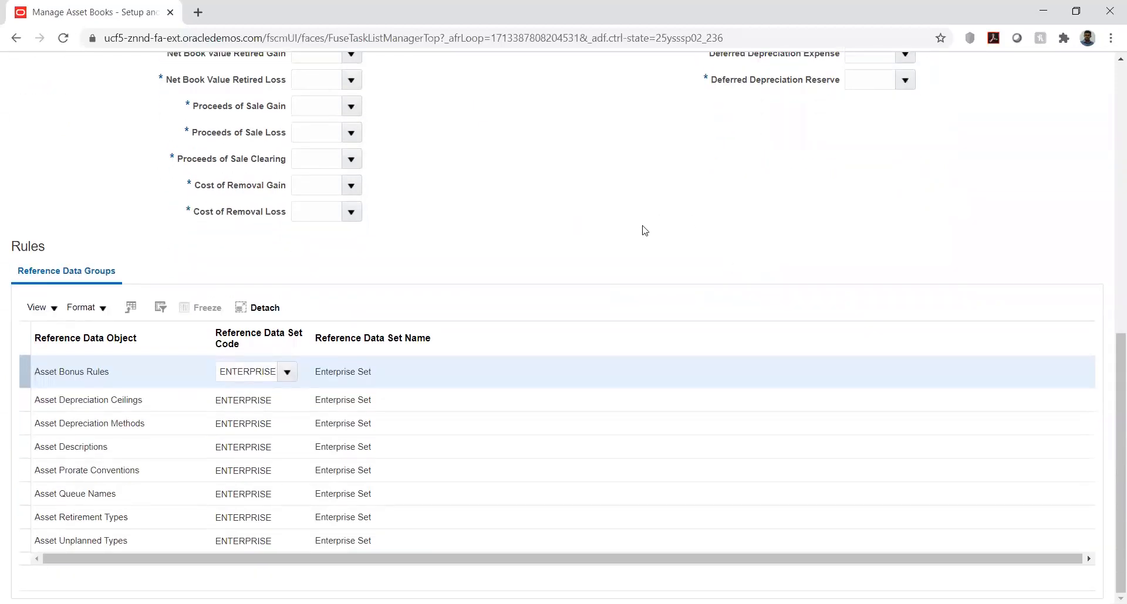
scroll(756, 226, up, 3)
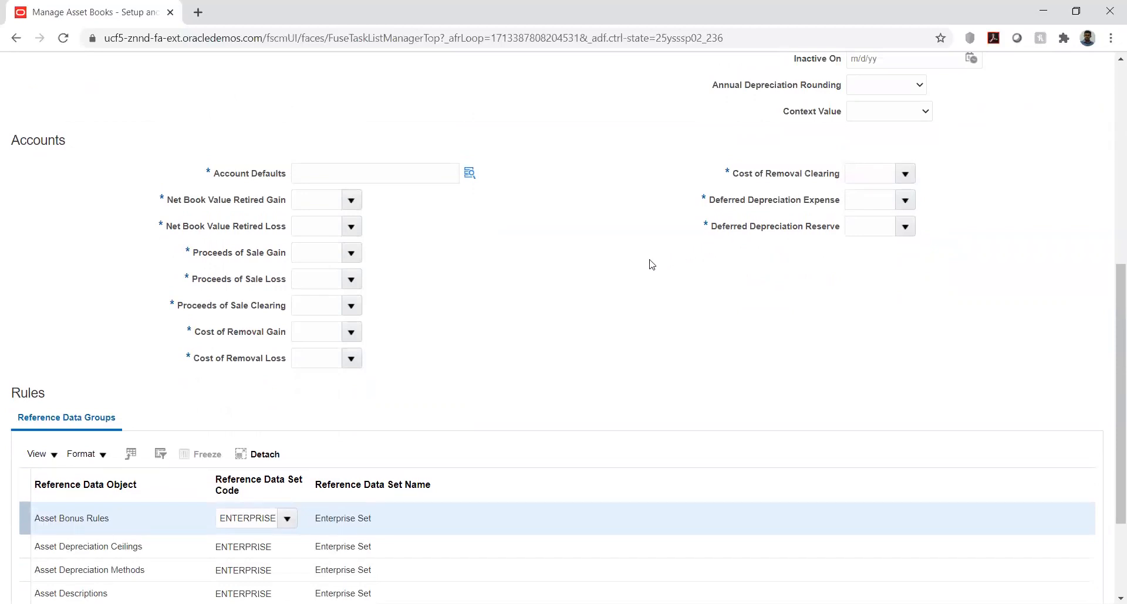
scroll(649, 265, up, 5)
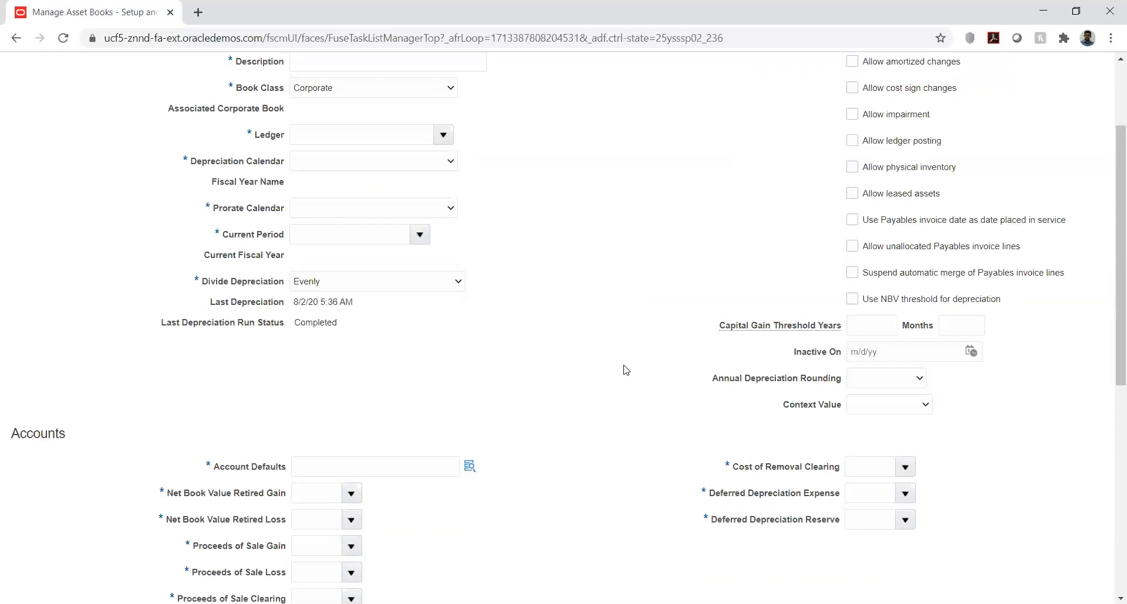
scroll(589, 371, down, 7)
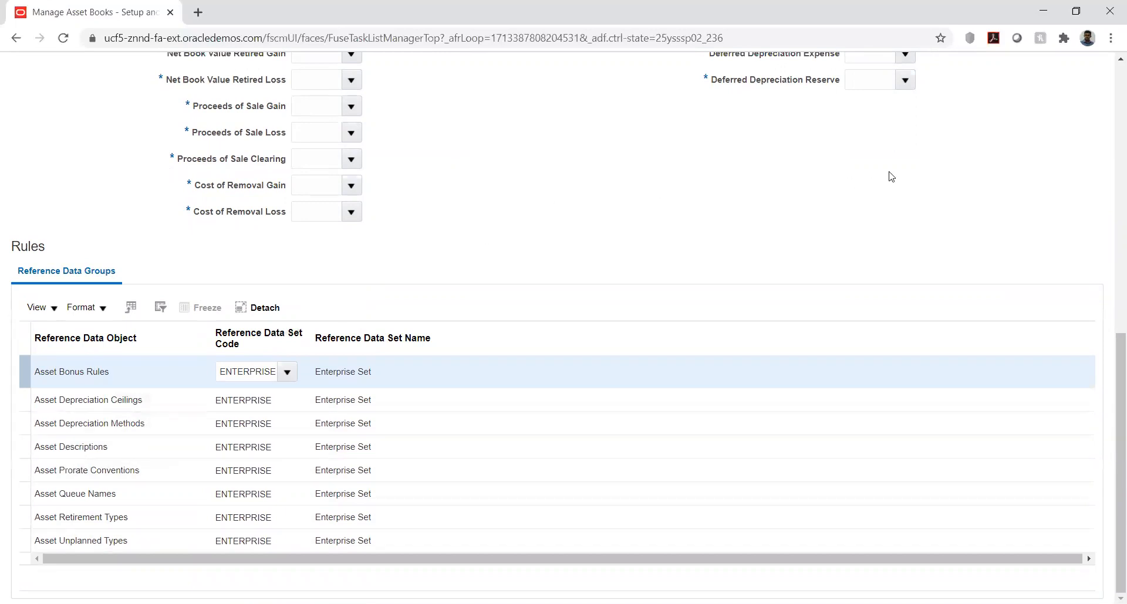
scroll(888, 176, up, 10)
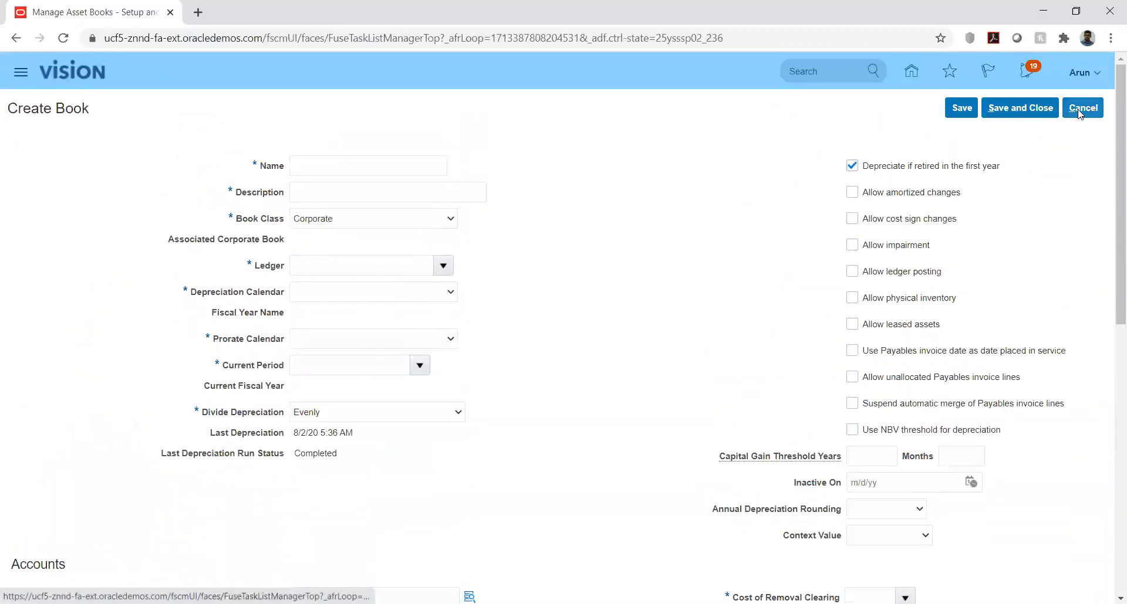
click(1064, 106)
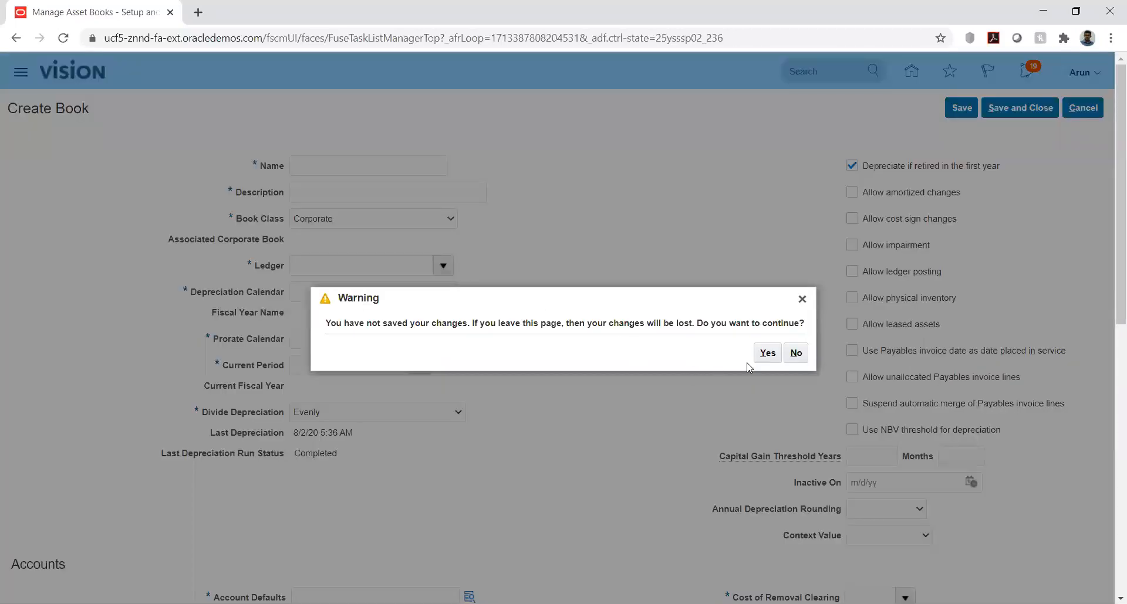
click(766, 353)
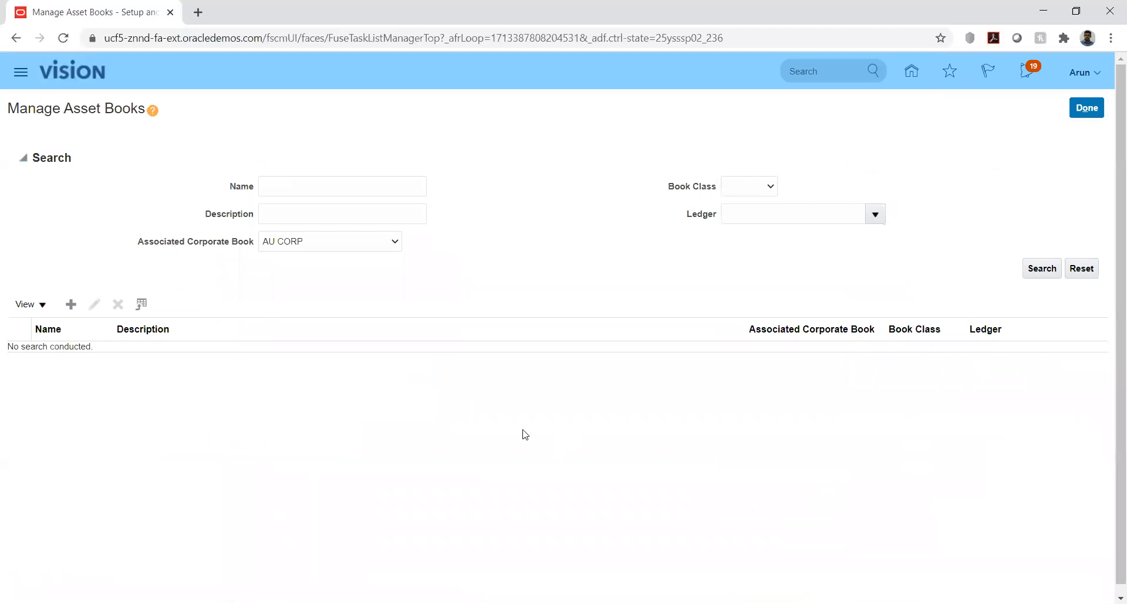
- Search the asset books for the name HW% with HWBOOKS as the associated corporate book
click(349, 187)
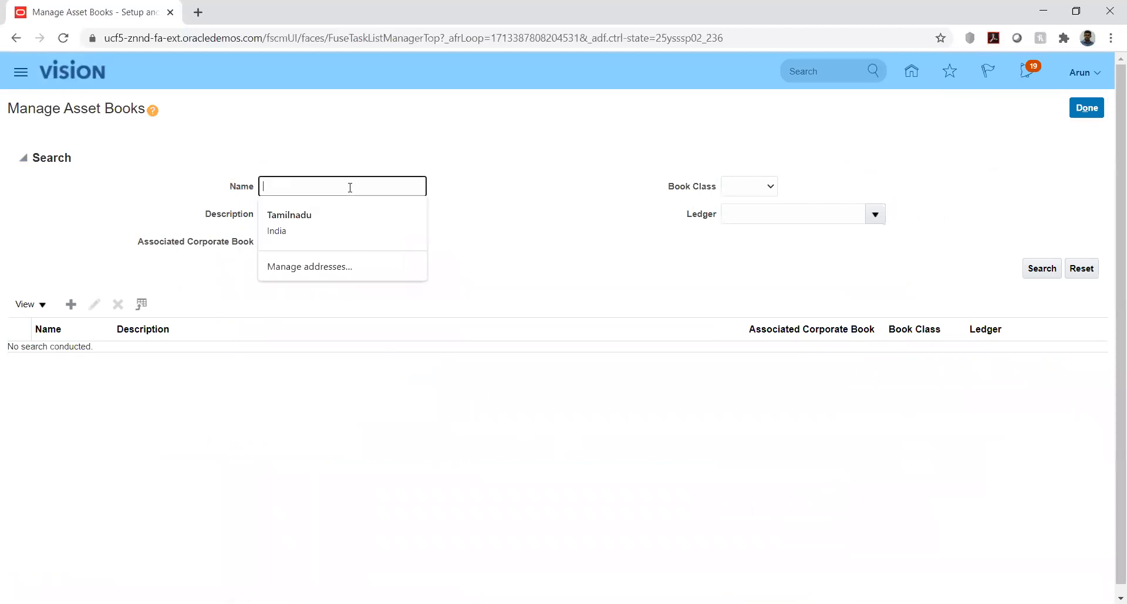
text(hw)
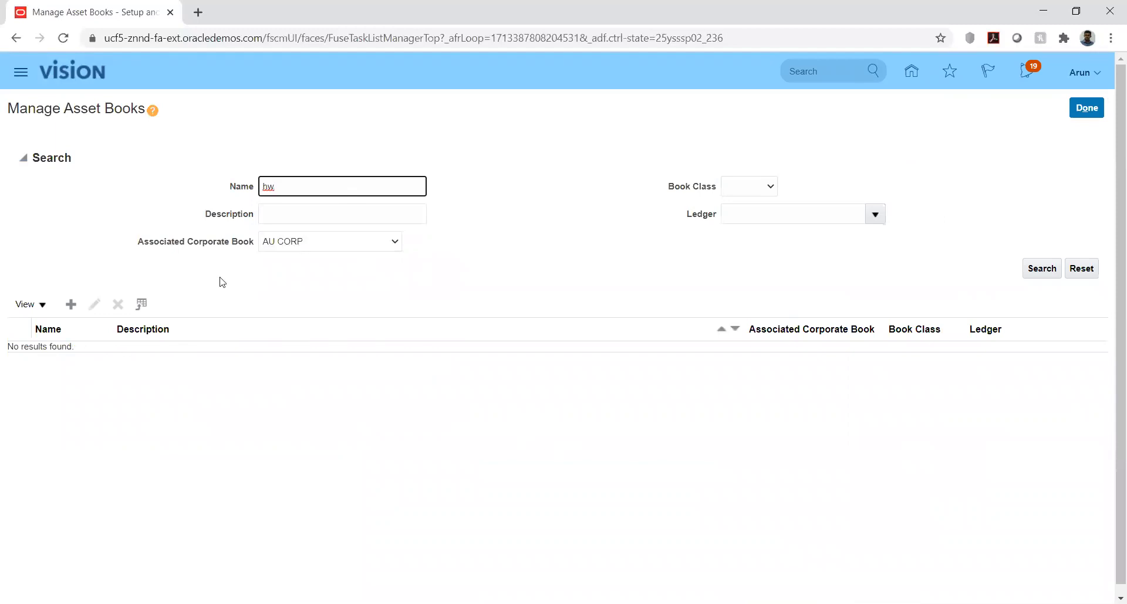
double_click(303, 187)
text(HW%)
click(388, 243)
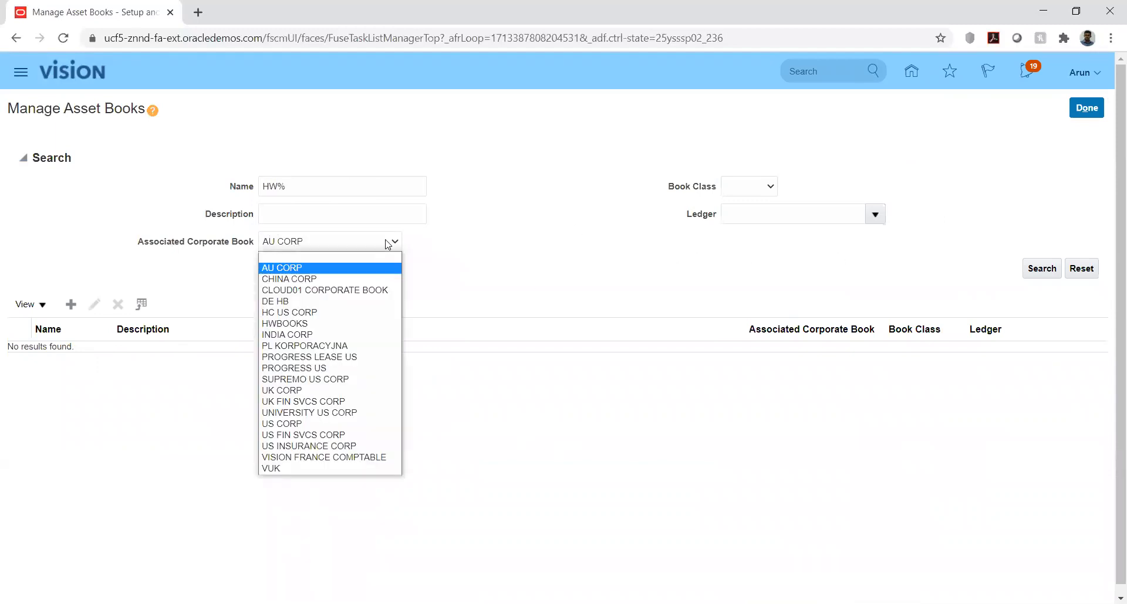
click(323, 324)
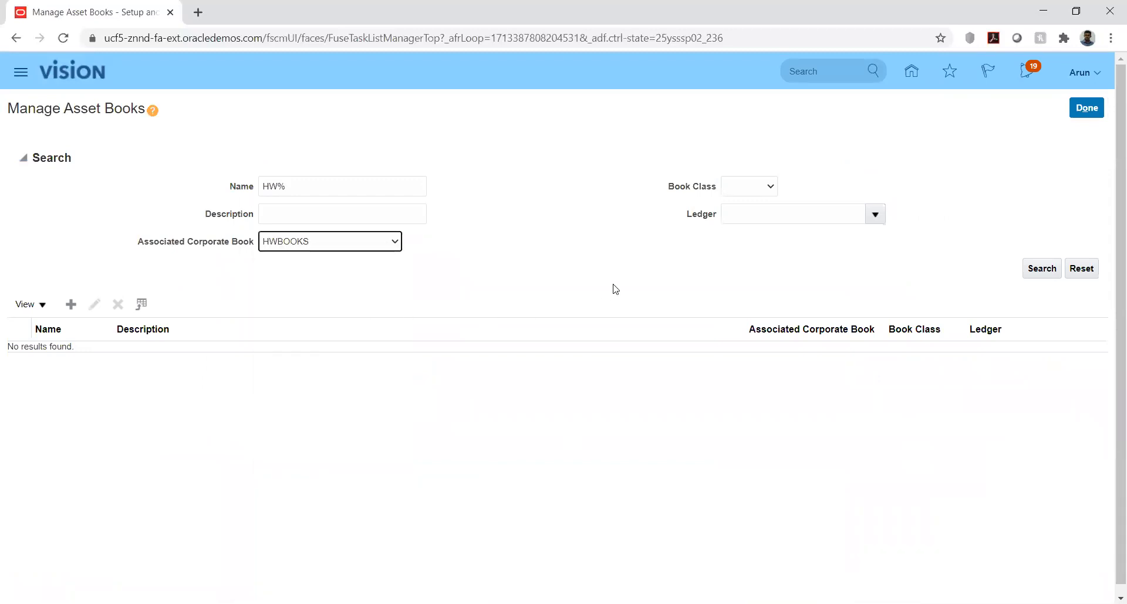
click(1042, 269)
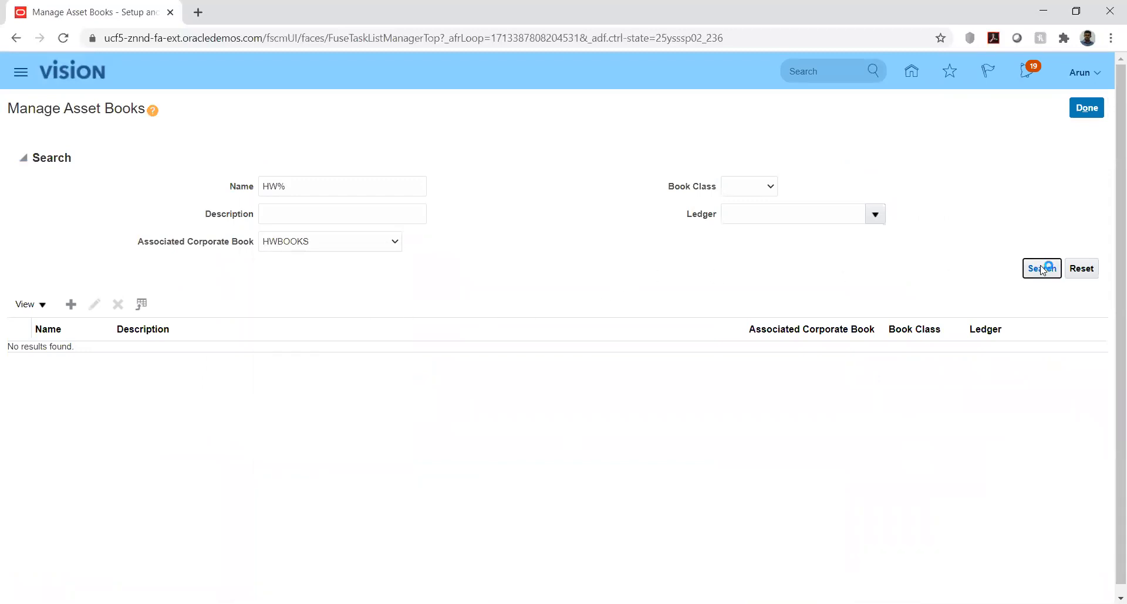
- Open the HWBOOKS asset book and review its book class, ledger, depreciation calendar, fiscal year name and prorate calendar
click(44, 244)
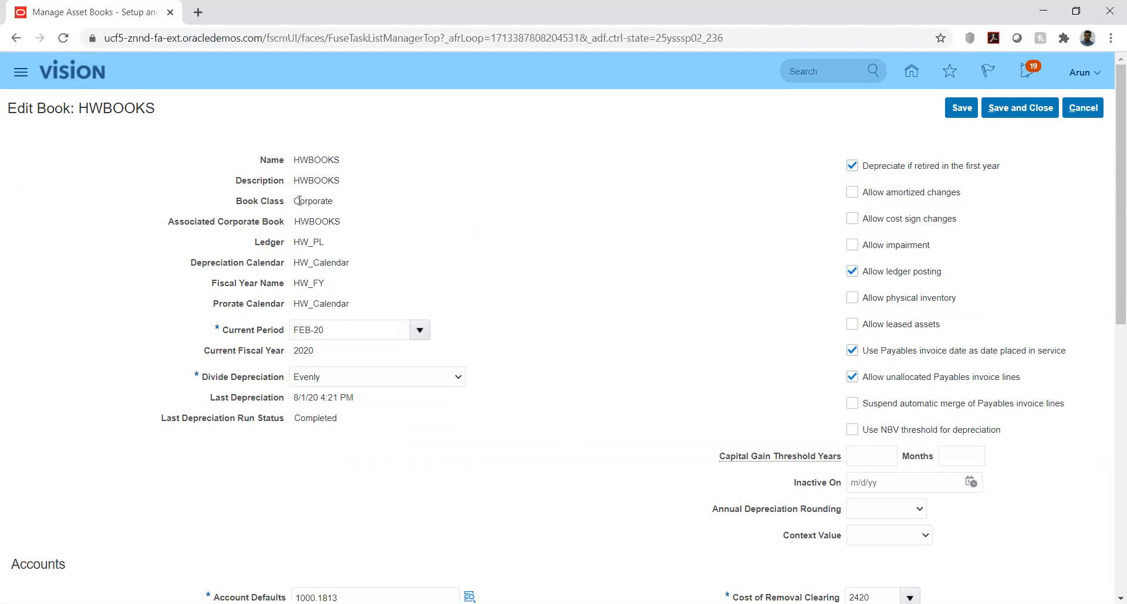
drag(294, 202, 329, 201)
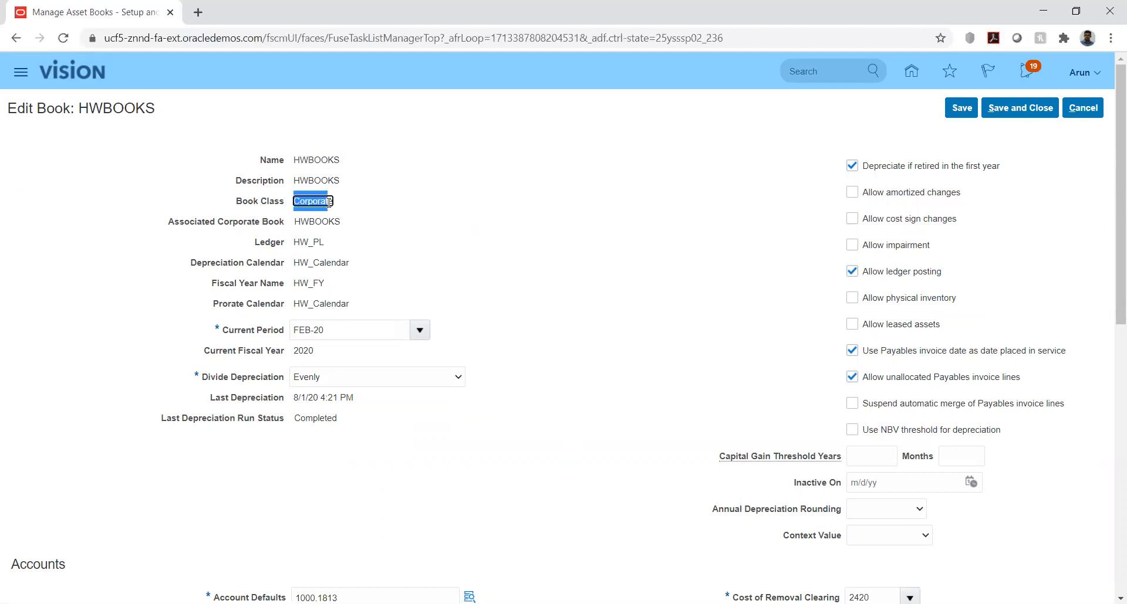
click(400, 244)
drag(293, 243, 366, 265)
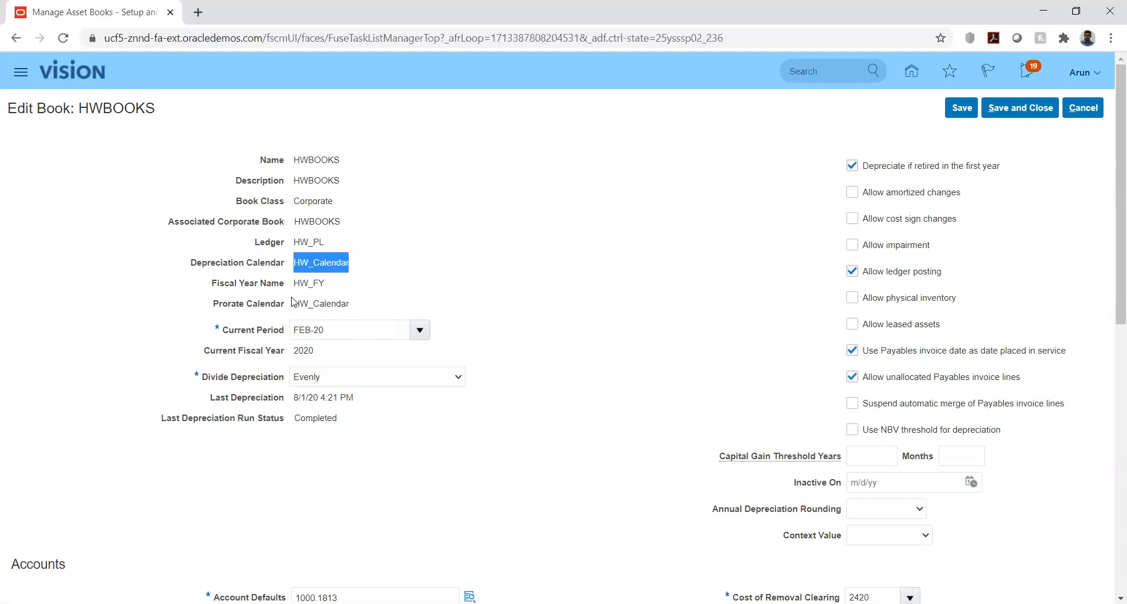
drag(300, 303, 376, 301)
click(433, 282)
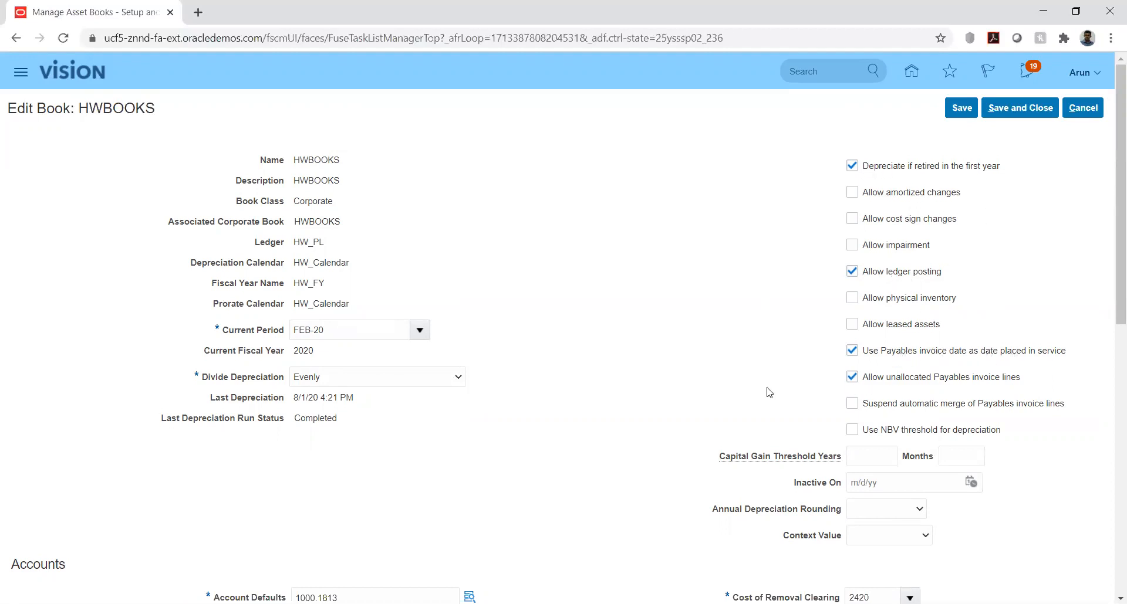
- Check the accounts and reference data groups of HWBOOKS, then save and close the book and return to the implementation project
scroll(599, 364, down, 6)
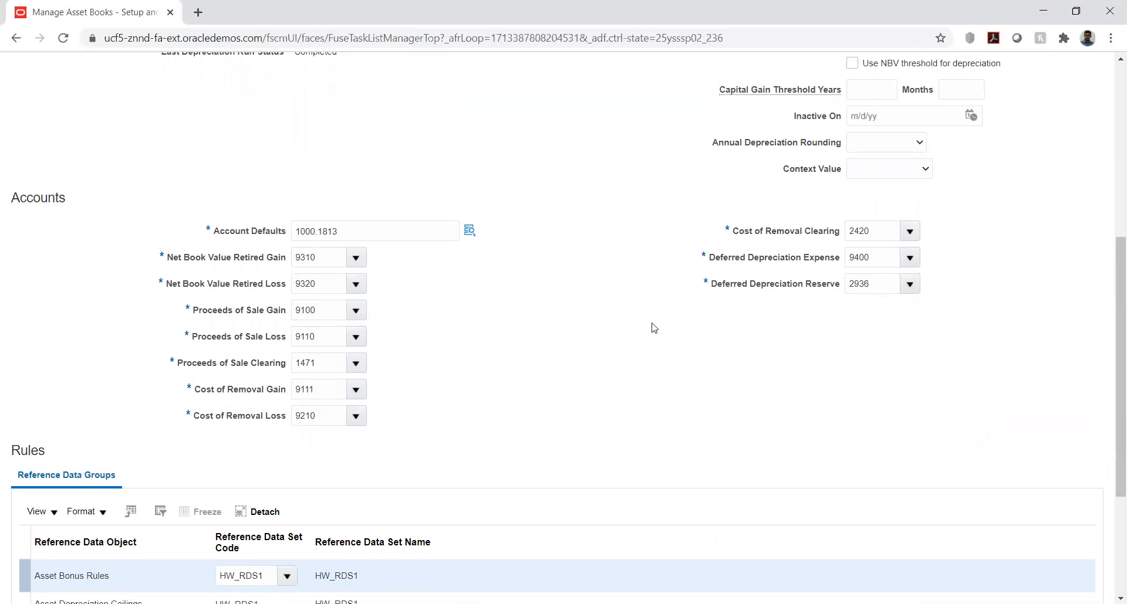
scroll(496, 307, down, 4)
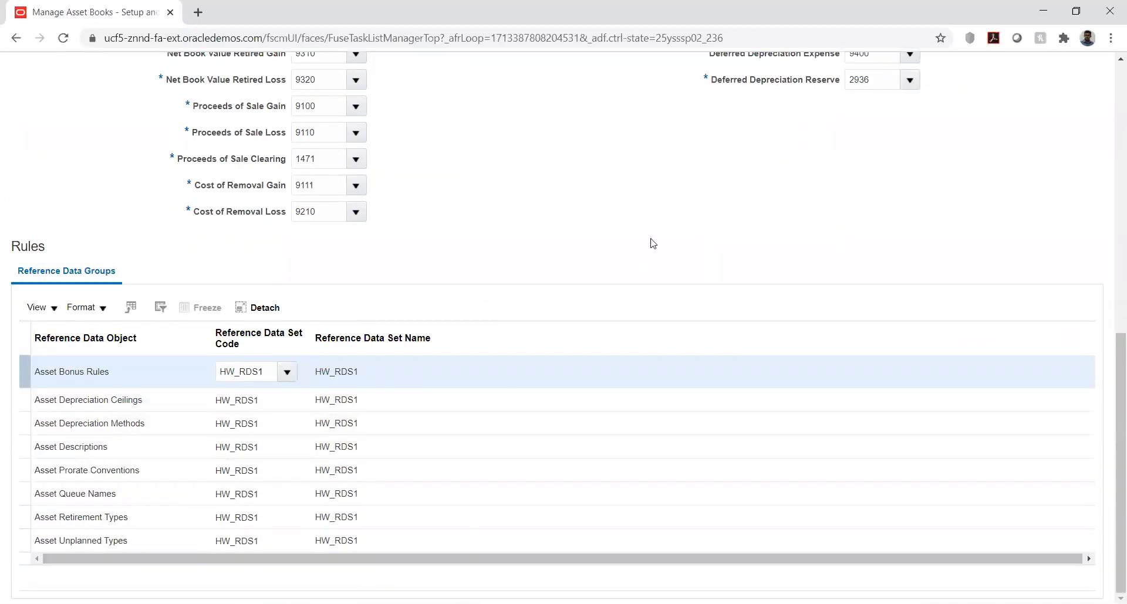
scroll(989, 207, up, 9)
scroll(992, 209, up, 2)
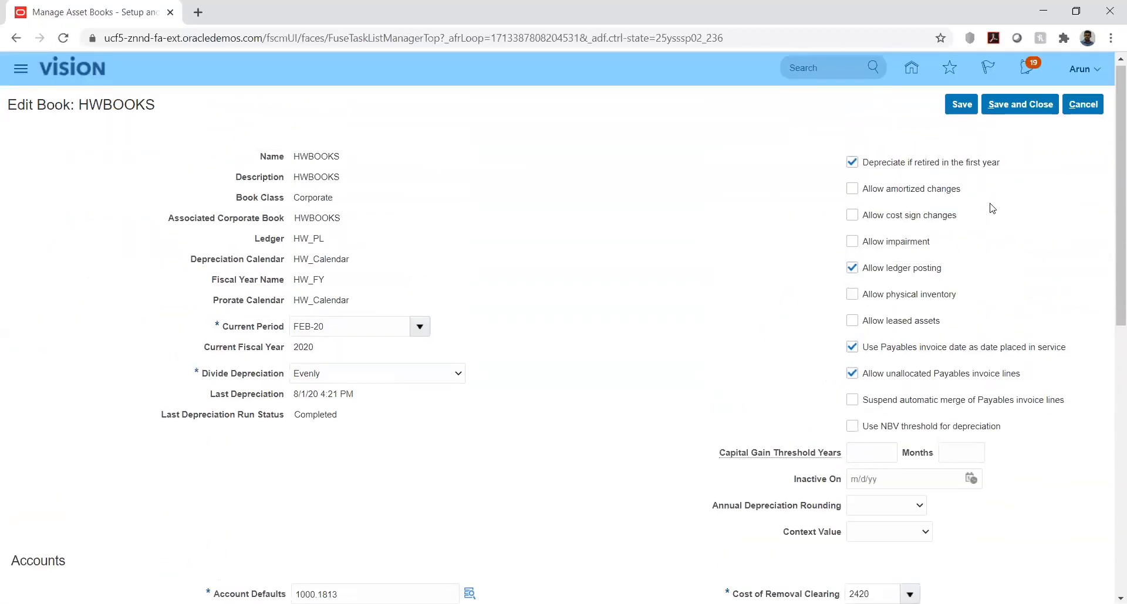
click(1009, 107)
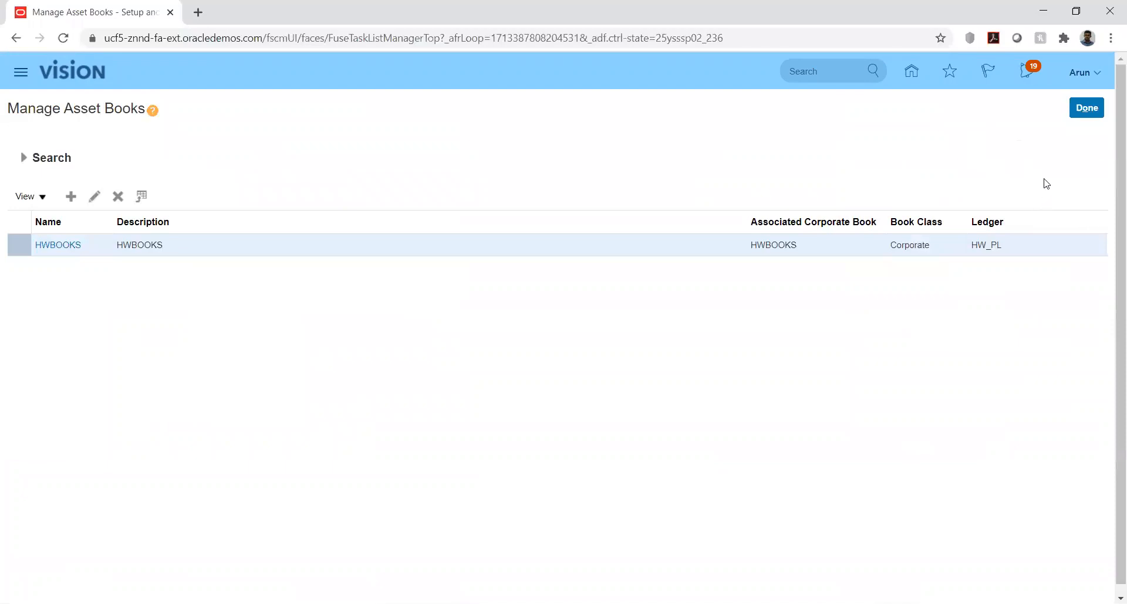
click(1086, 108)
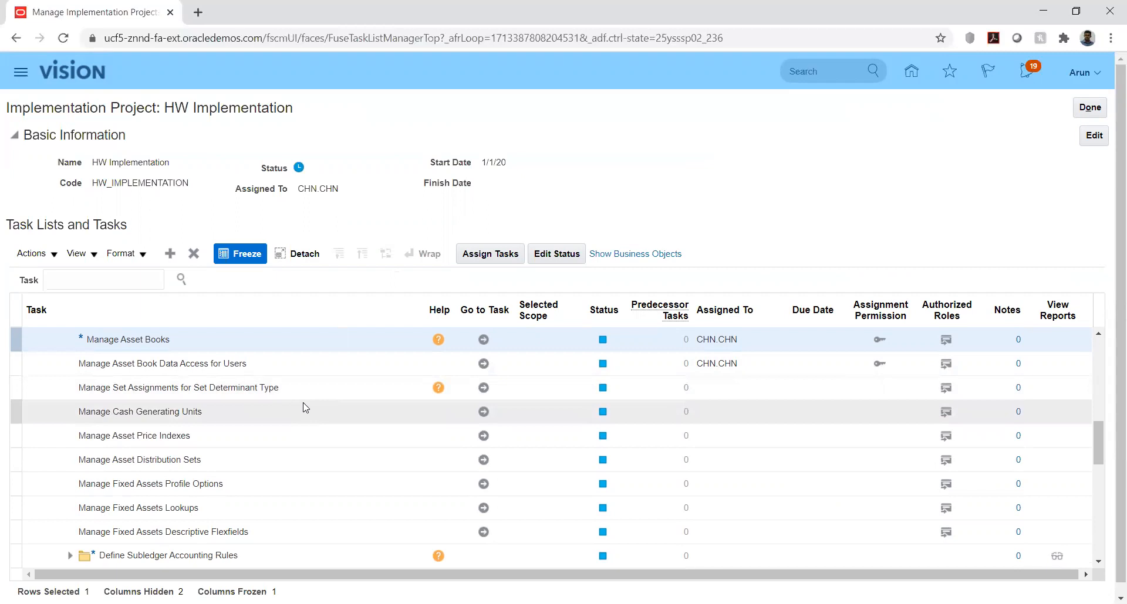
- Go to the asset categories task, search by book HWBOOKS and open the ASTRA BUILDINGS, ASTRA OFFICE PREMISE category
scroll(305, 408, down, 3)
click(483, 489)
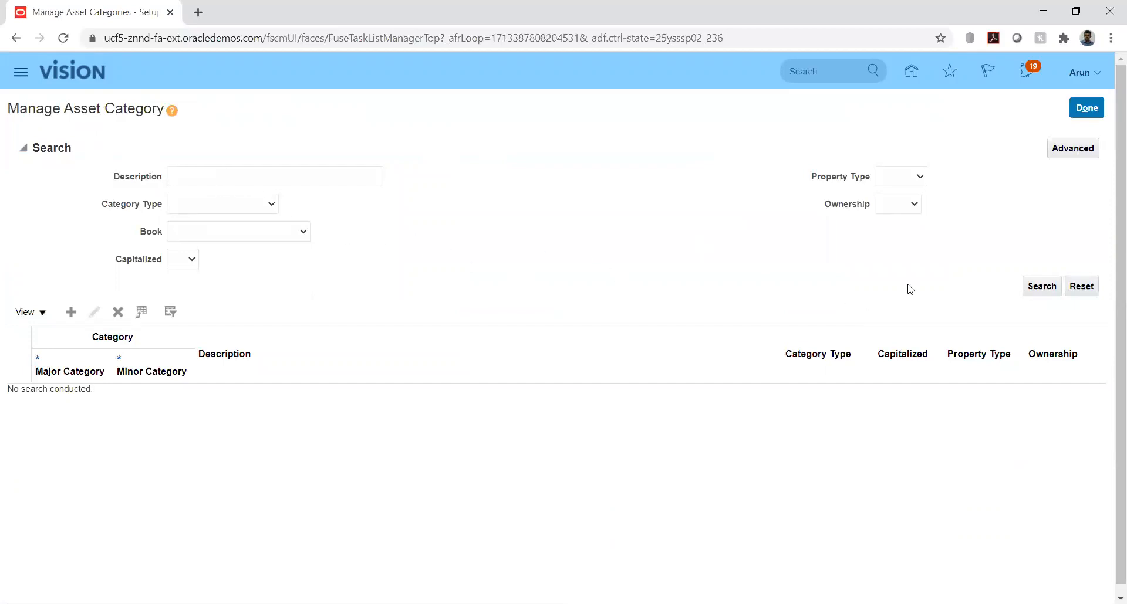
click(254, 230)
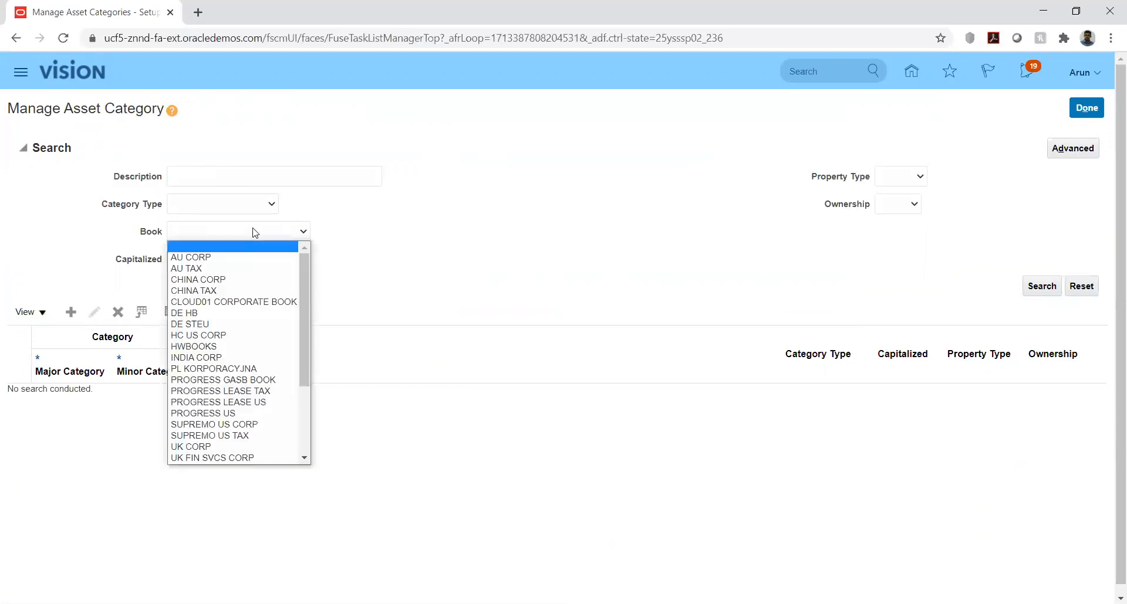
click(214, 346)
click(1042, 287)
click(1036, 290)
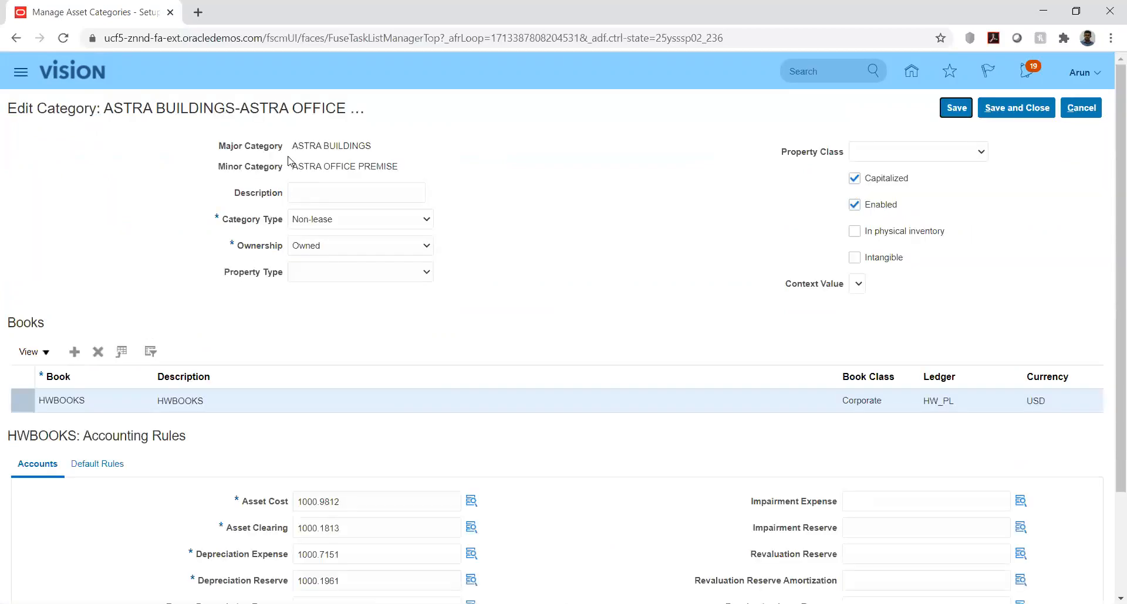
- Review the category's major and minor category names and the available category types, leaving Non-lease selected
drag(293, 148, 386, 151)
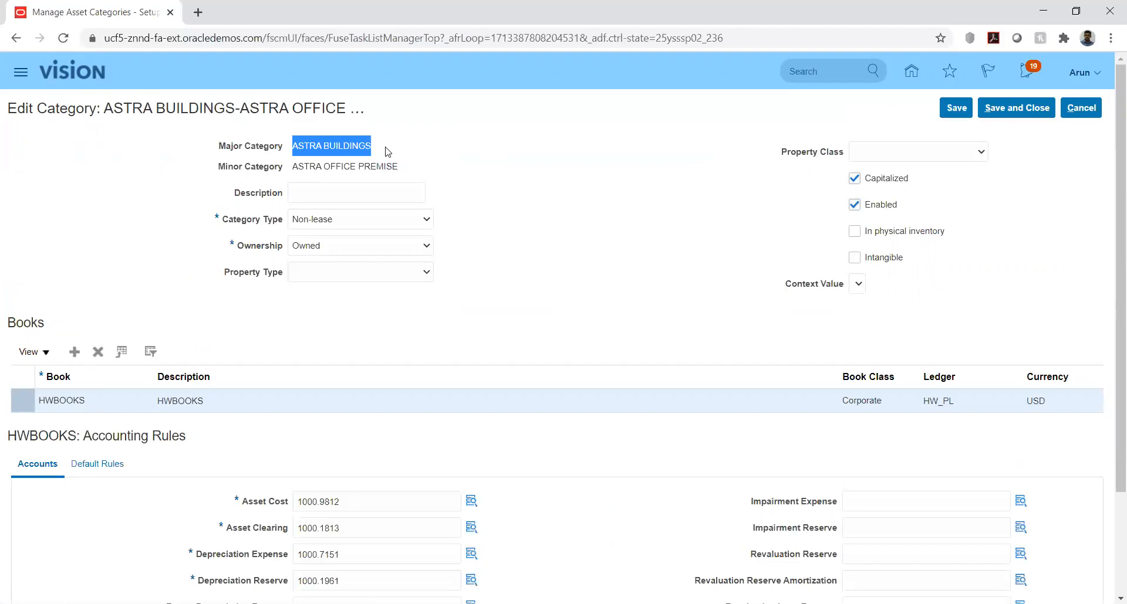
click(534, 152)
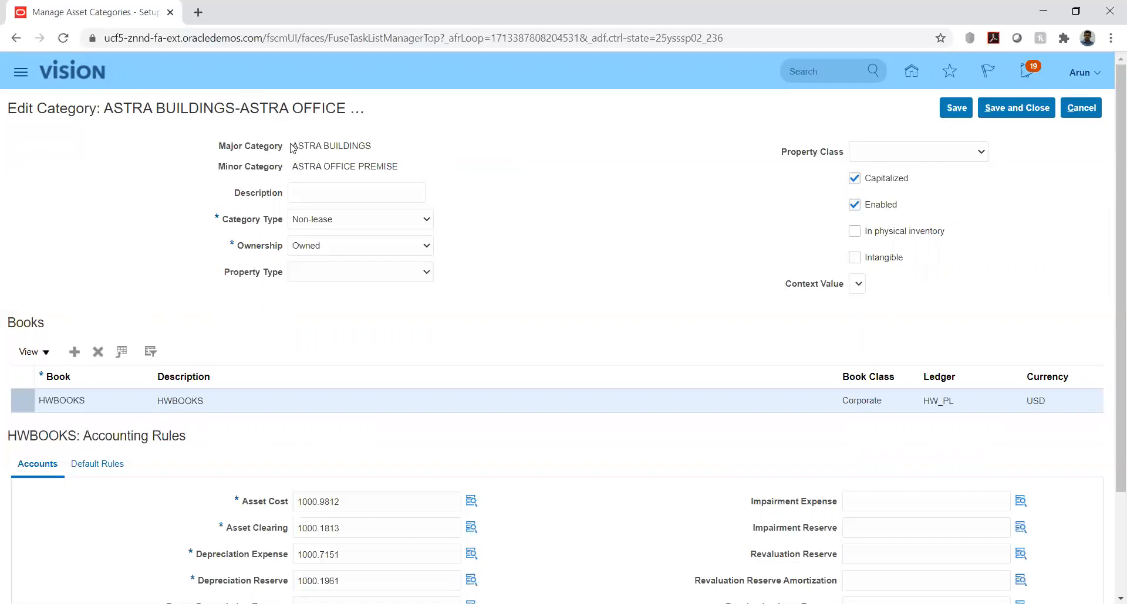
drag(296, 145, 377, 153)
drag(293, 166, 404, 175)
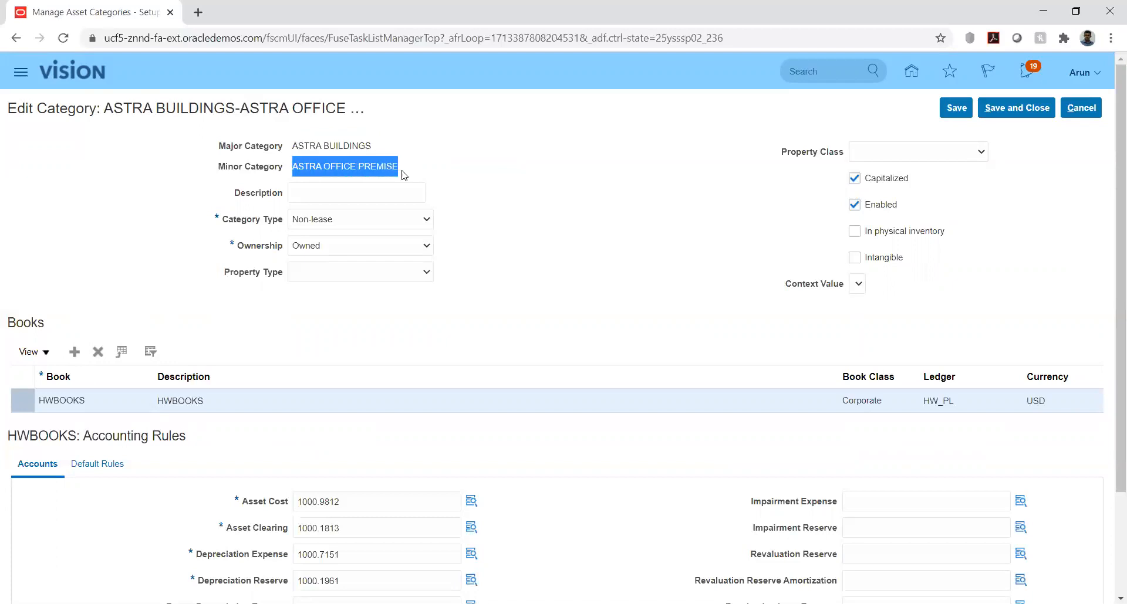
click(557, 170)
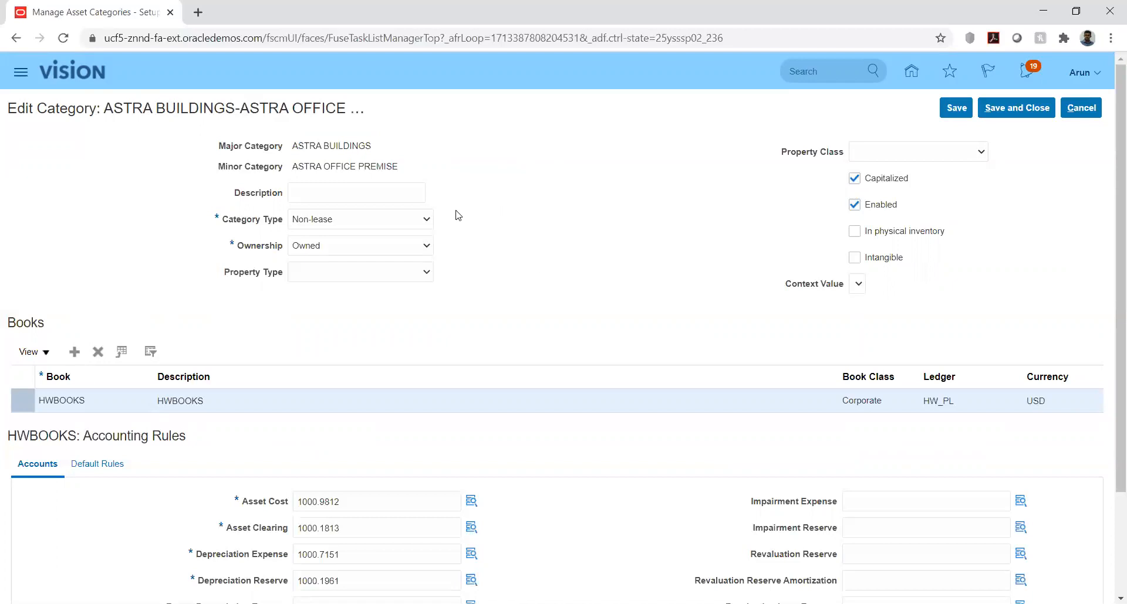
click(425, 224)
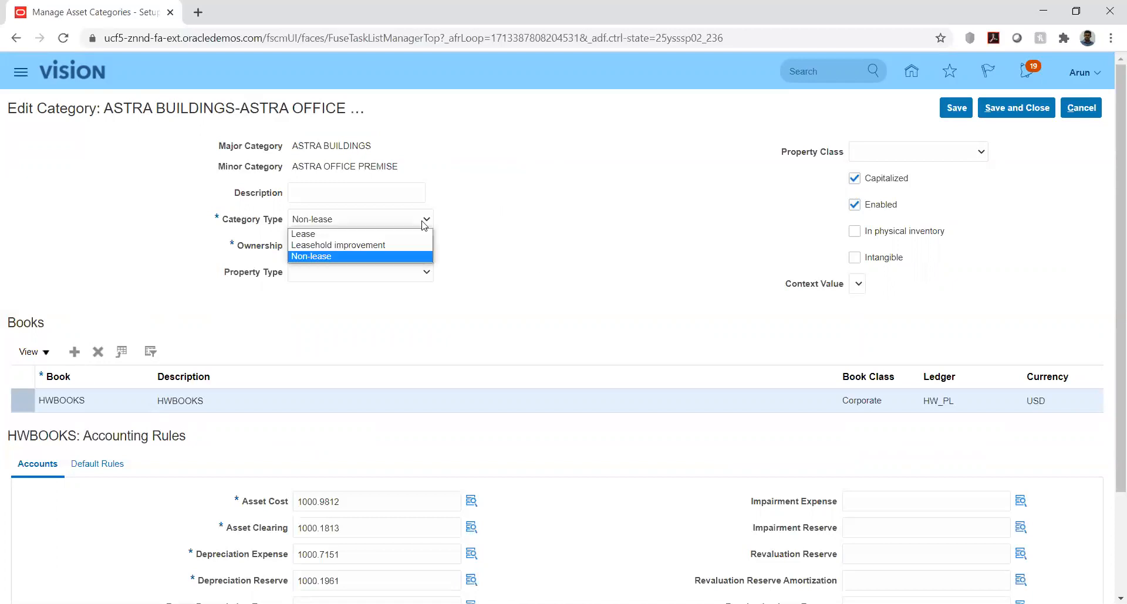
click(523, 224)
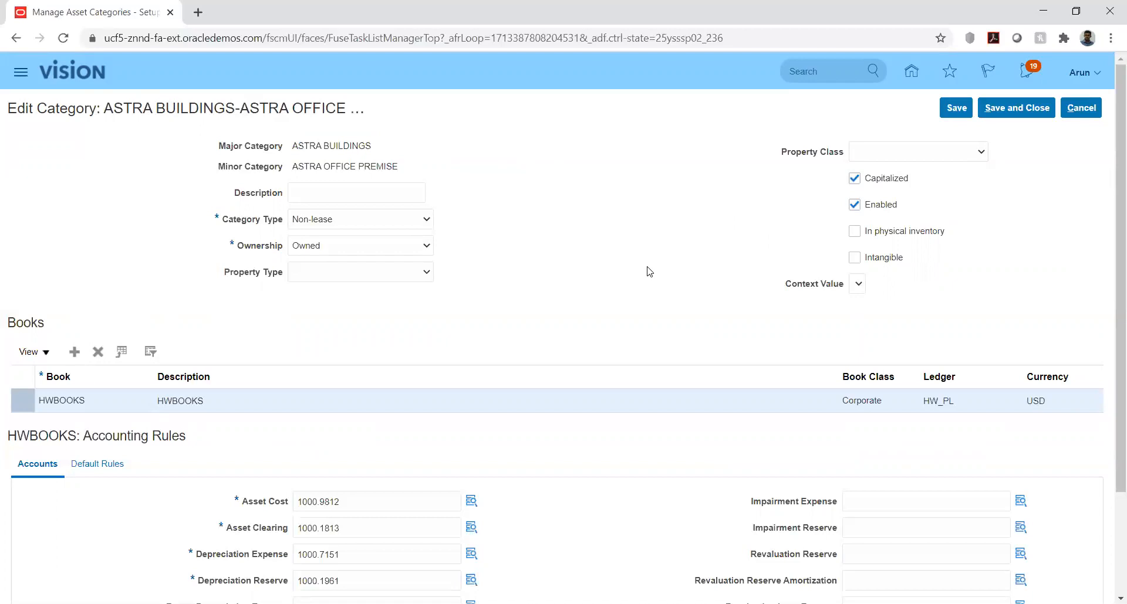
- Examine the HWBOOKS accounting rules for the category, covering its accounts and the default depreciation method
scroll(3, 273, down, 2)
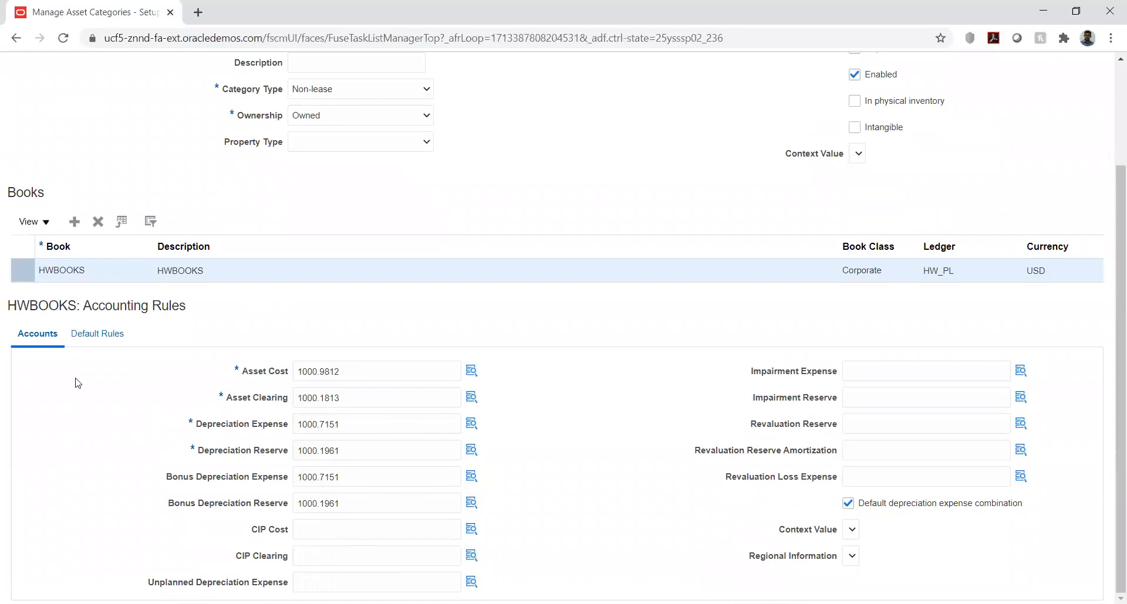
click(108, 335)
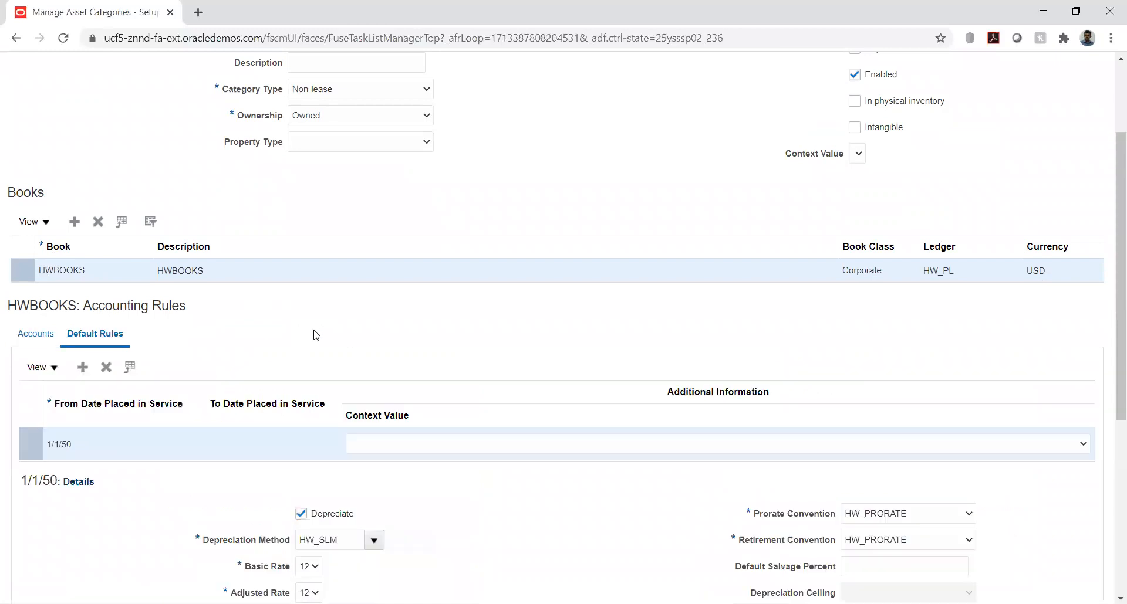
scroll(531, 318, down, 4)
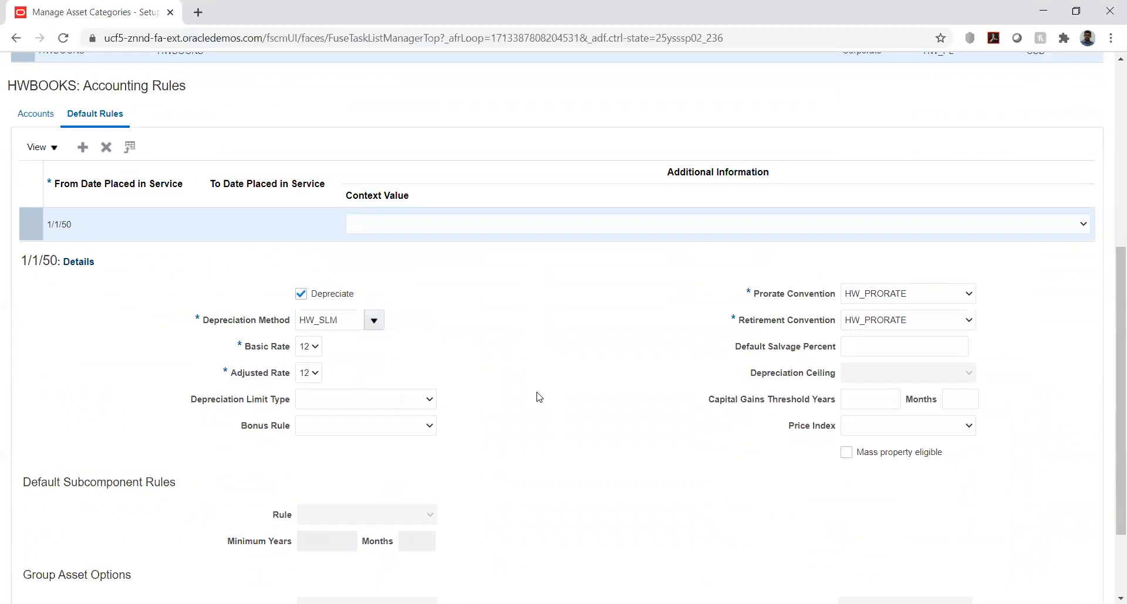
scroll(536, 396, down, 1)
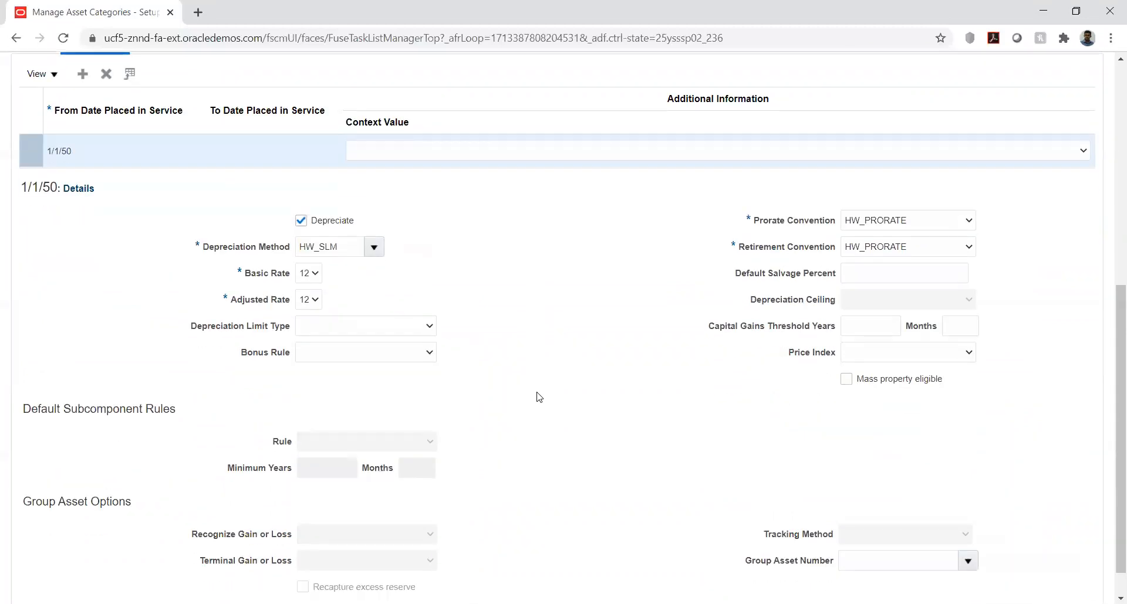
scroll(573, 292, up, 1)
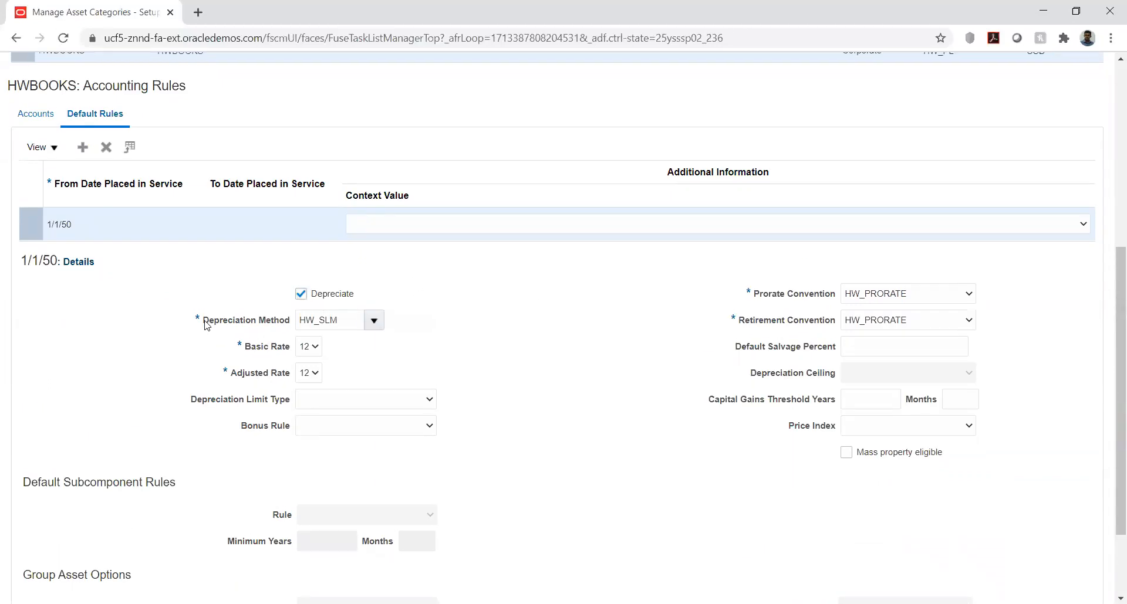
drag(204, 323, 287, 325)
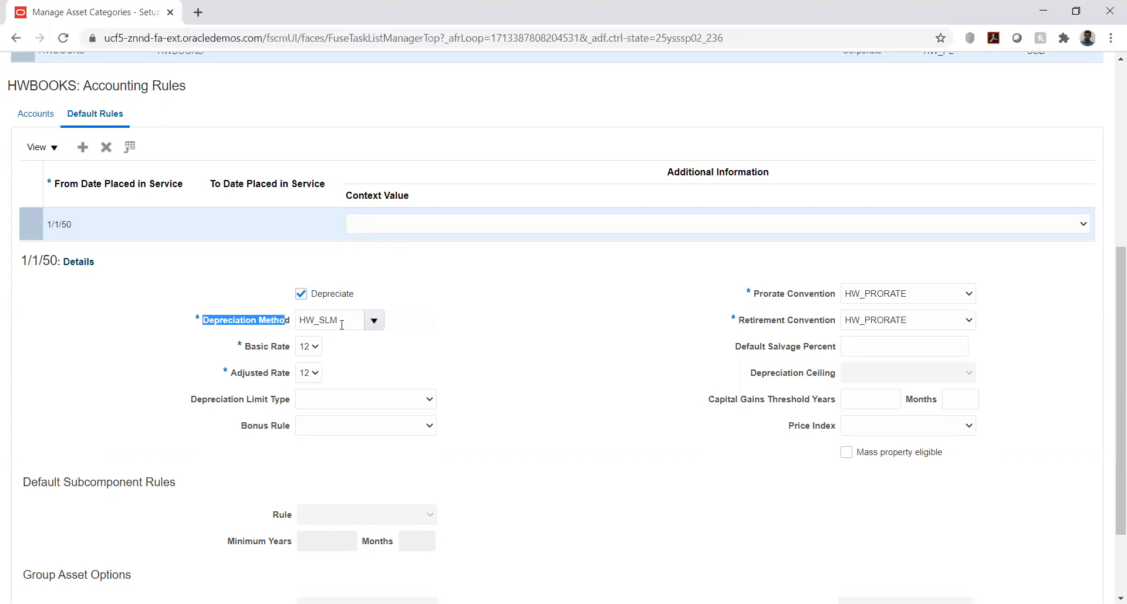
click(524, 327)
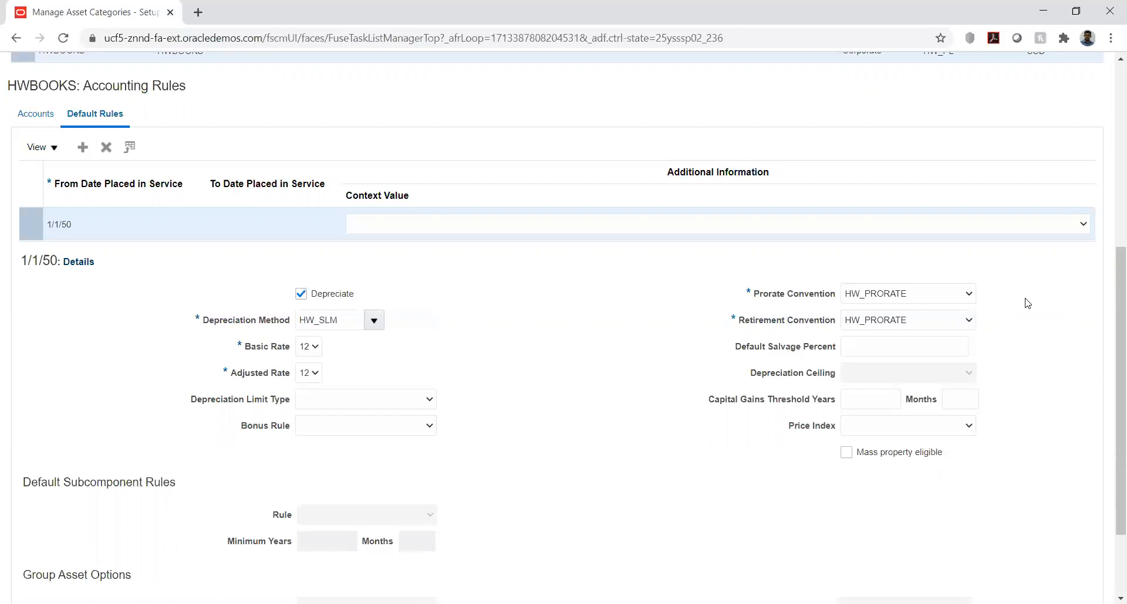
- Review the prorate and retirement convention choices, keeping HW_PRORATE, and look over the subcomponent rules and group asset options
click(957, 294)
click(957, 308)
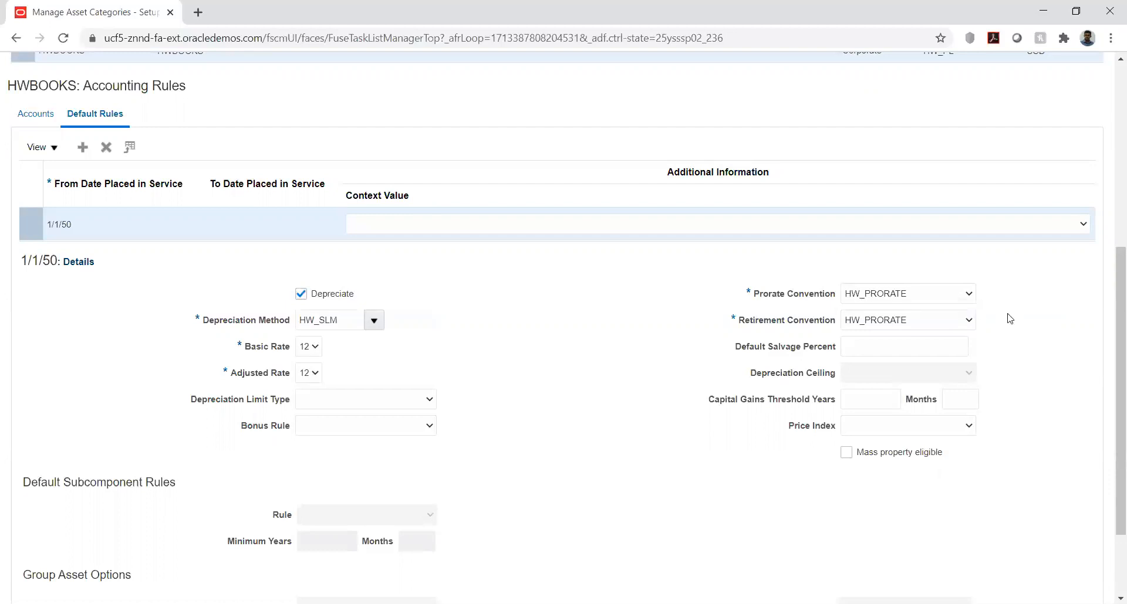
click(946, 318)
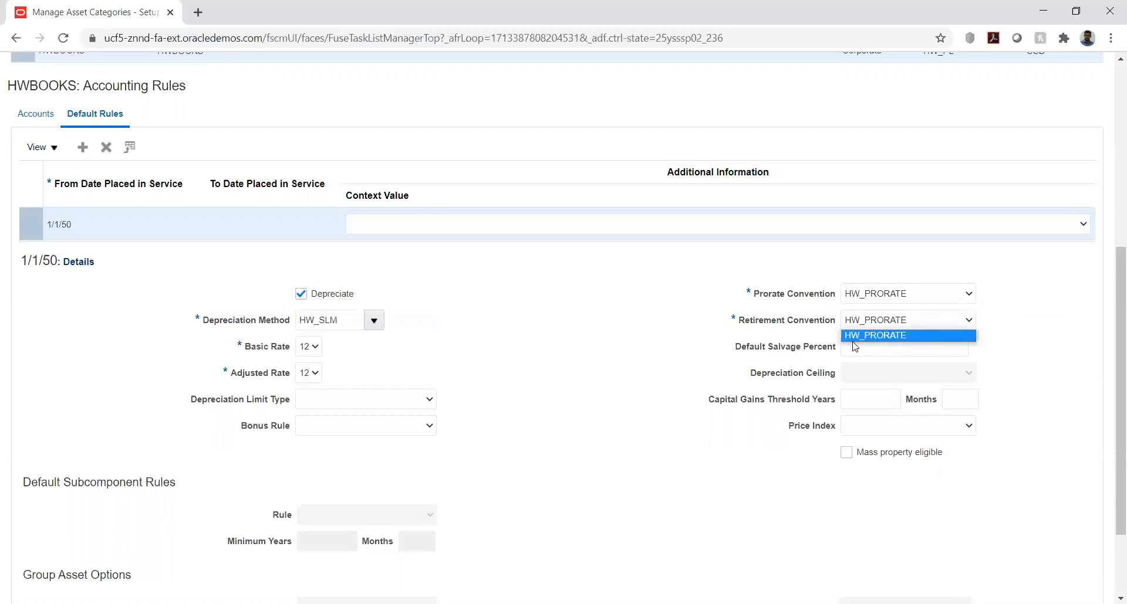
click(1039, 328)
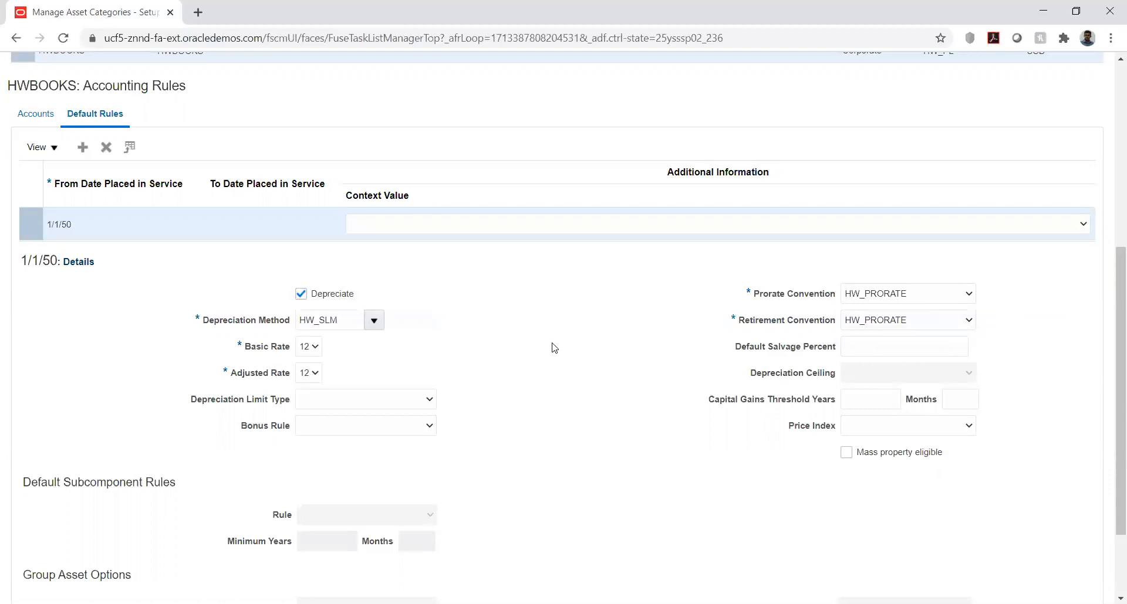
scroll(555, 347, down, 2)
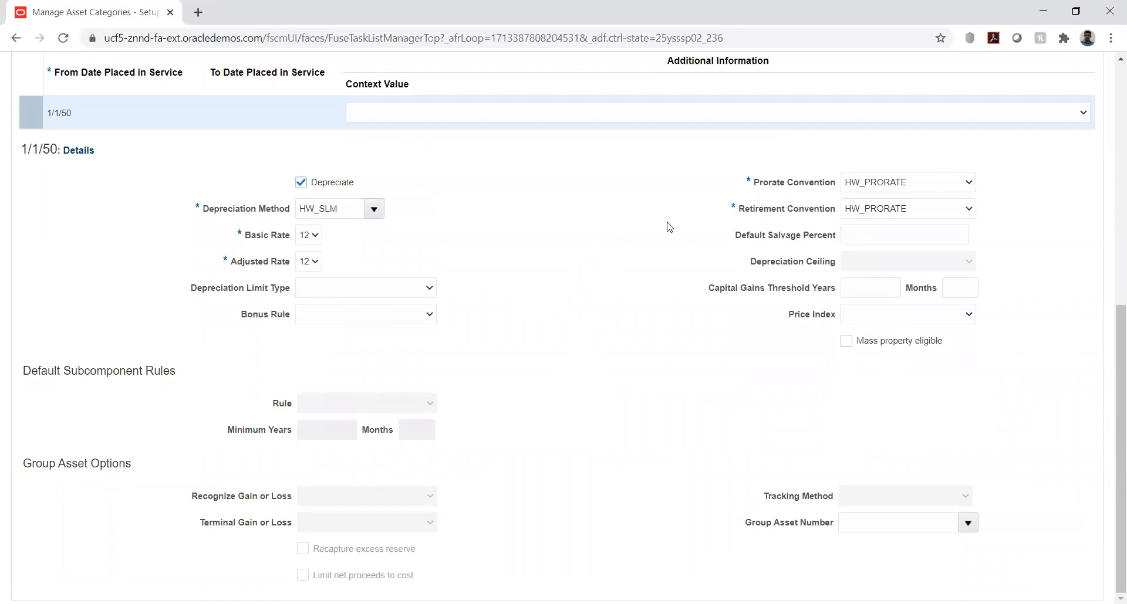
scroll(581, 365, up, 4)
scroll(581, 365, up, 4)
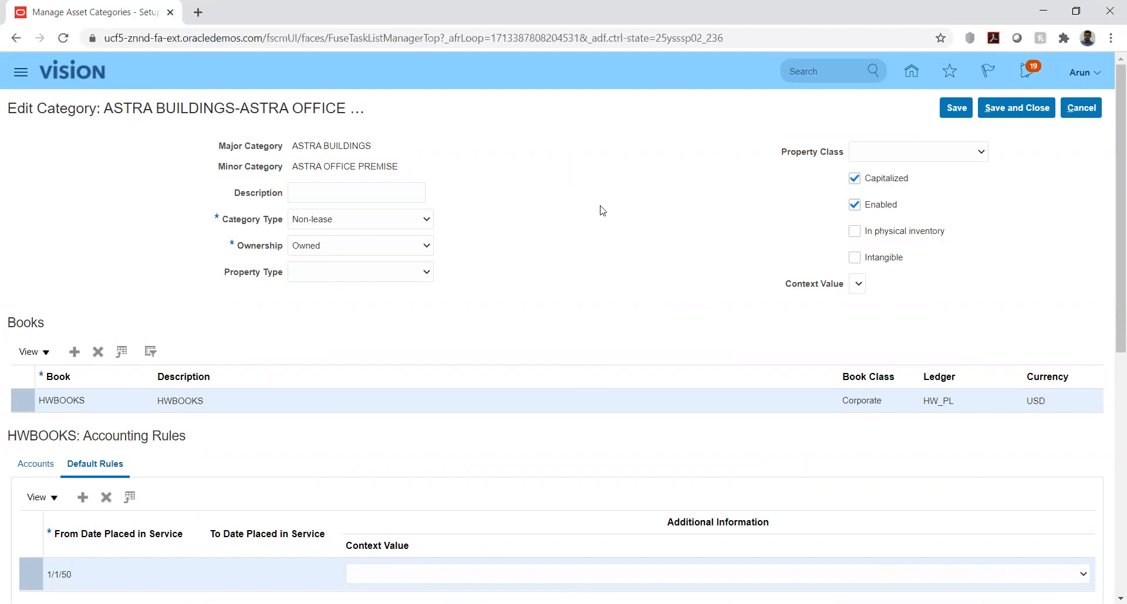
- Save and close the asset category, then return to the HW Implementation project and look back over its fixed assets tasks
click(953, 106)
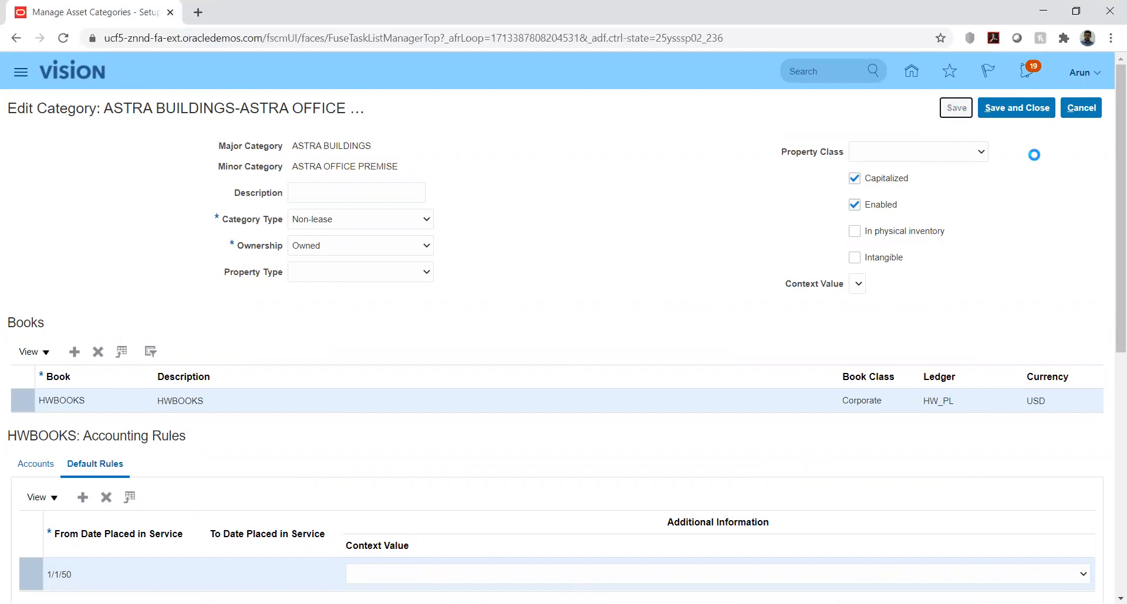
click(1016, 113)
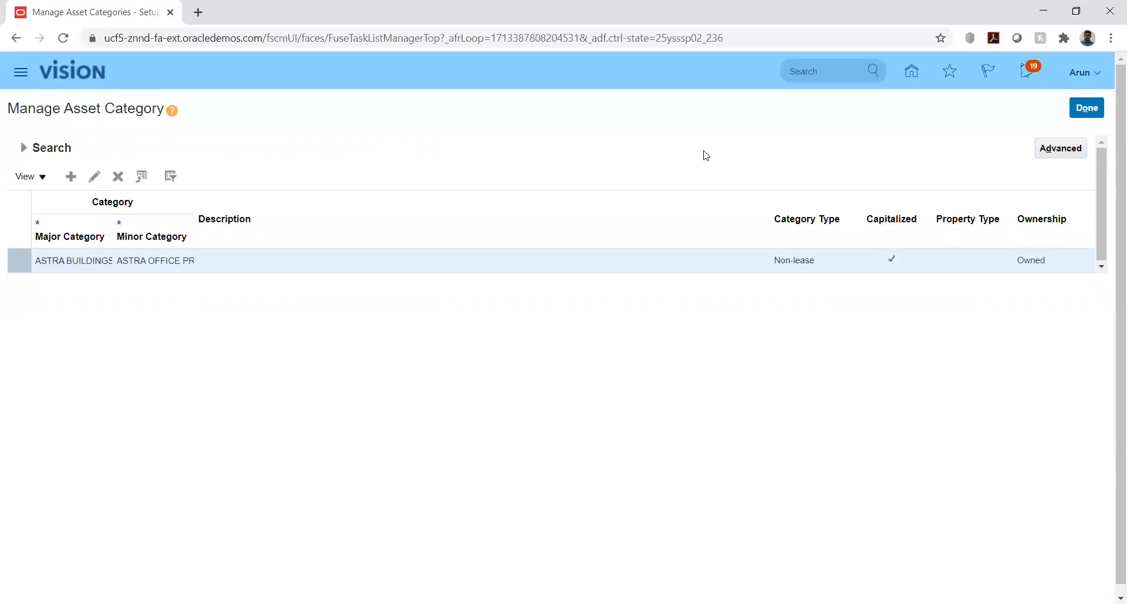
click(1088, 111)
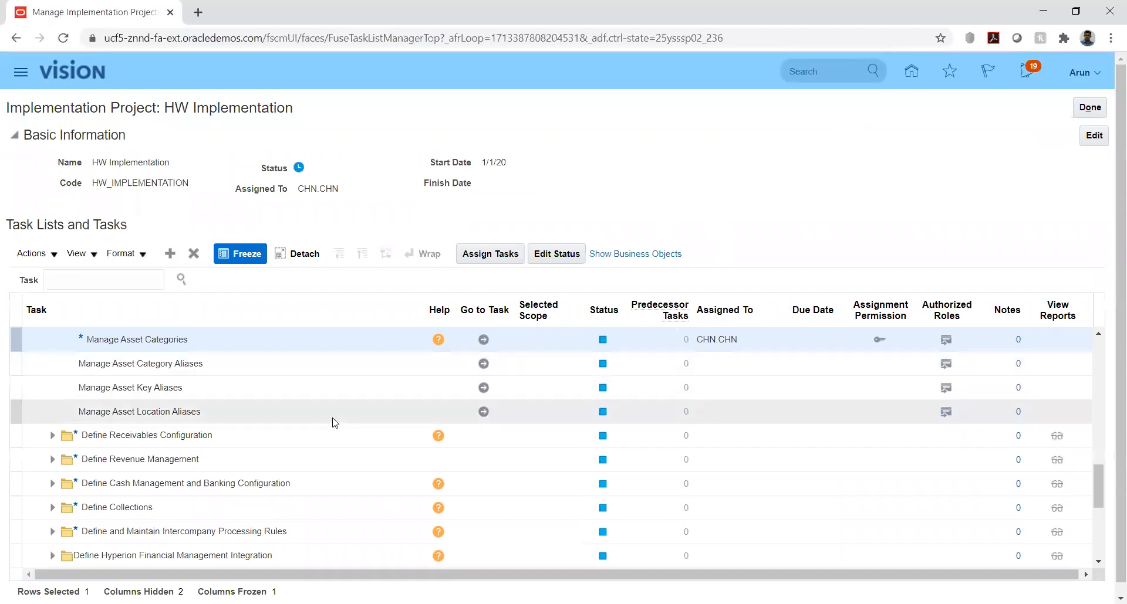
scroll(344, 420, up, 5)
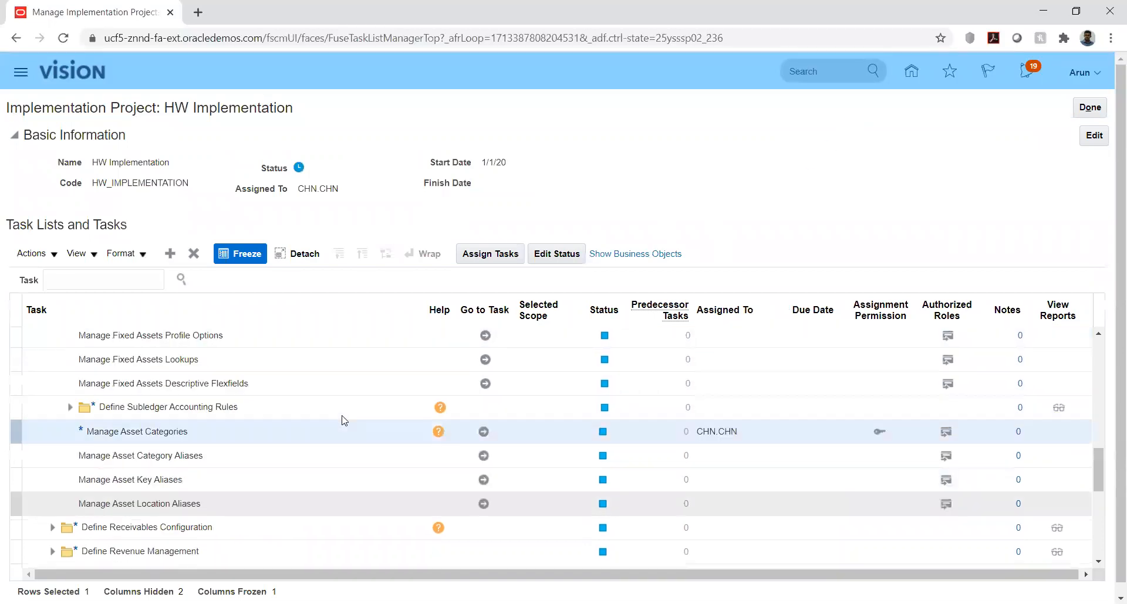
scroll(344, 421, up, 4)
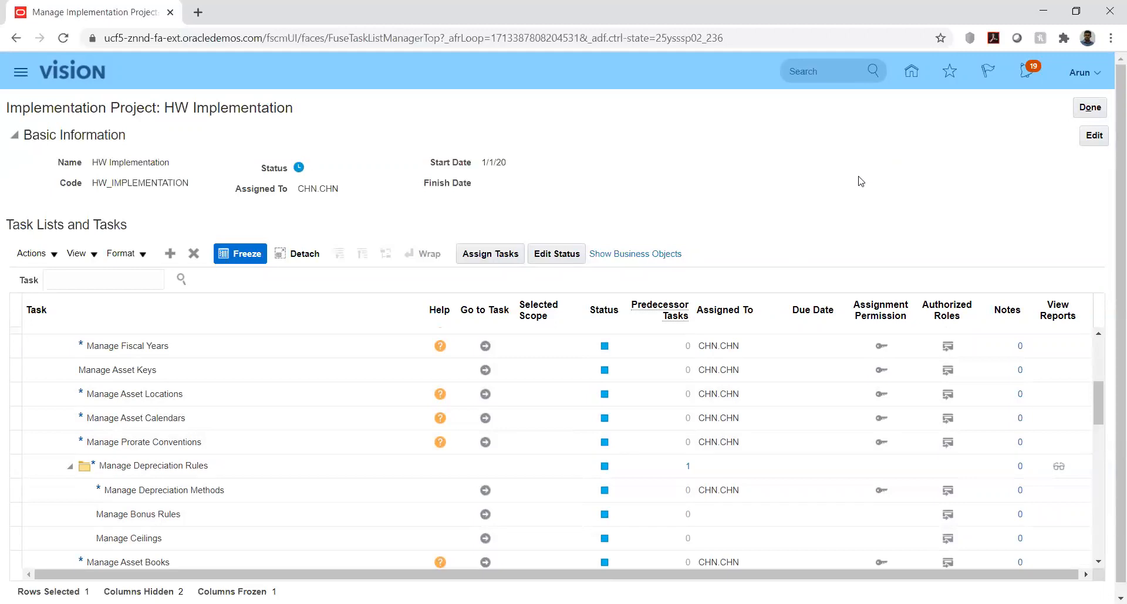
- Close the HW Implementation project and open the Security Console, dismissing its warning about the user and role import process
click(1091, 108)
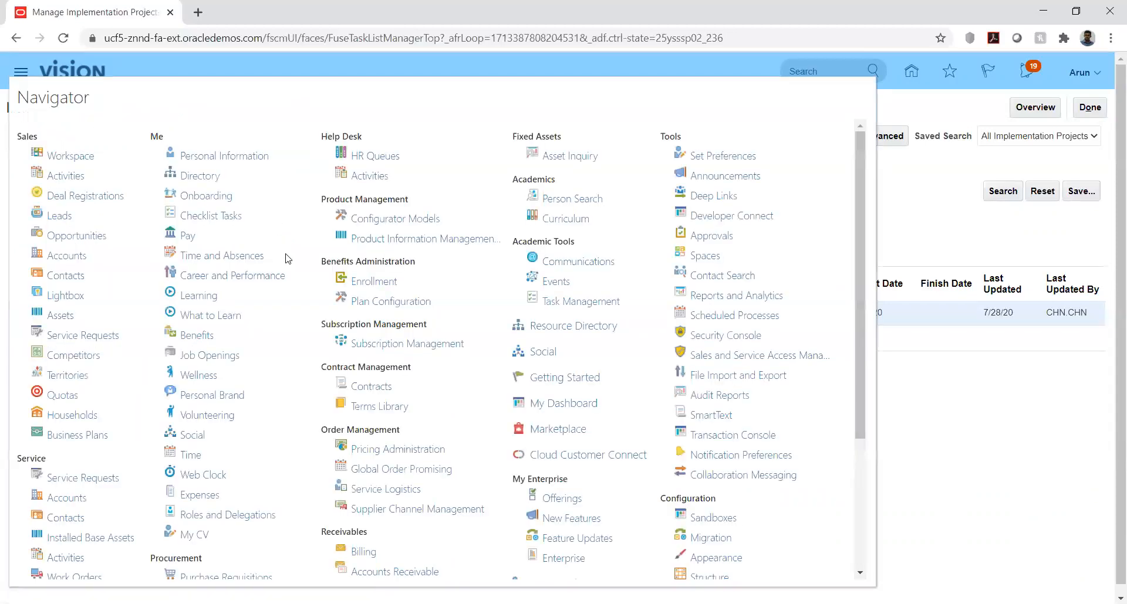
scroll(589, 350, down, 3)
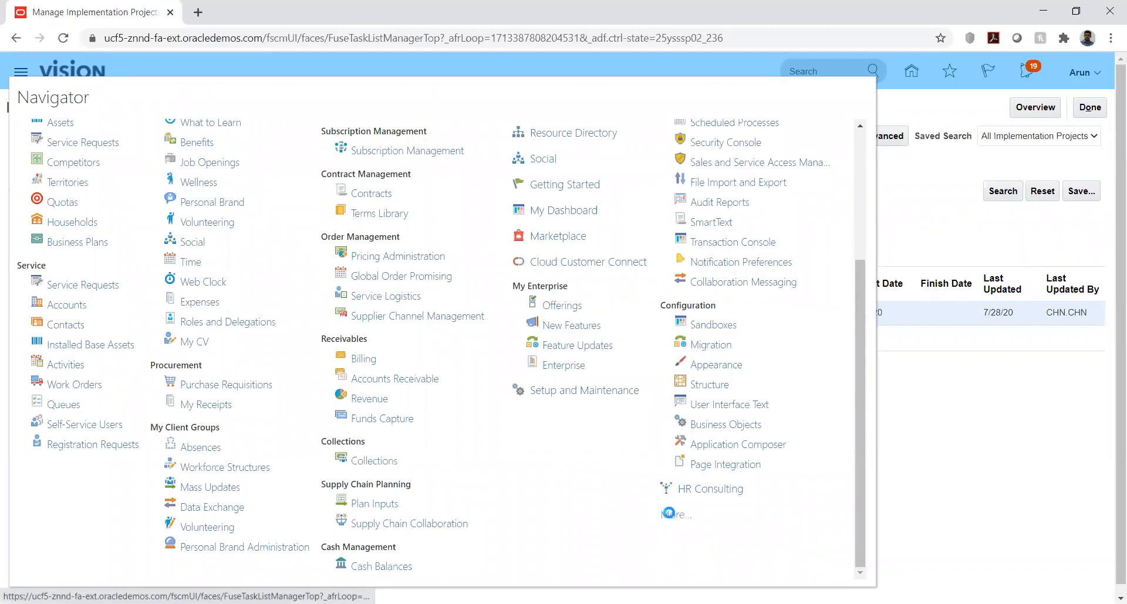
click(665, 515)
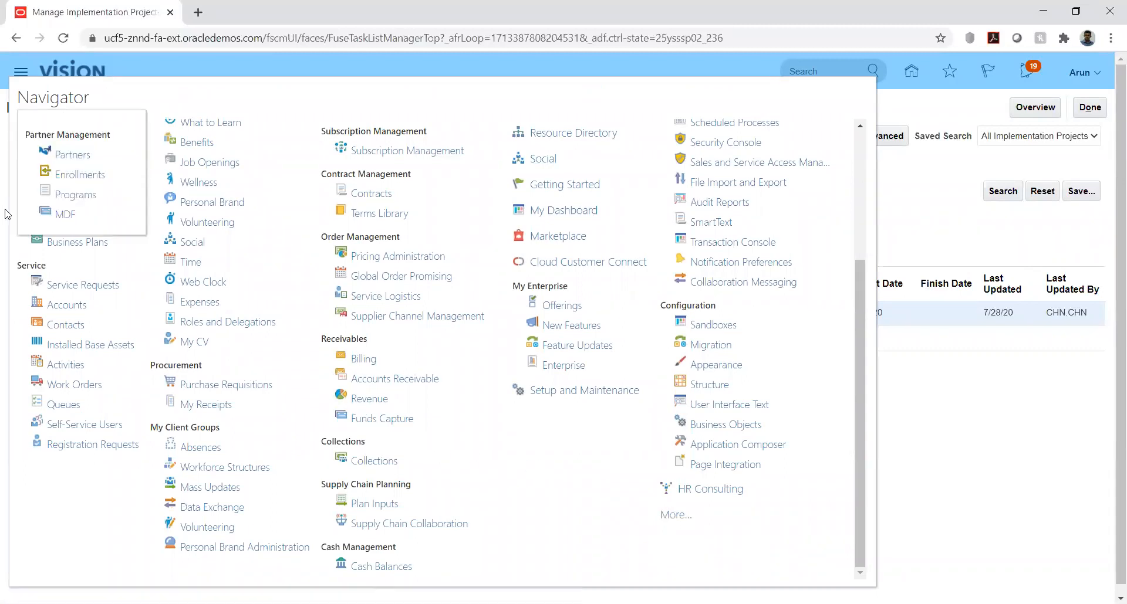
scroll(637, 472, up, 2)
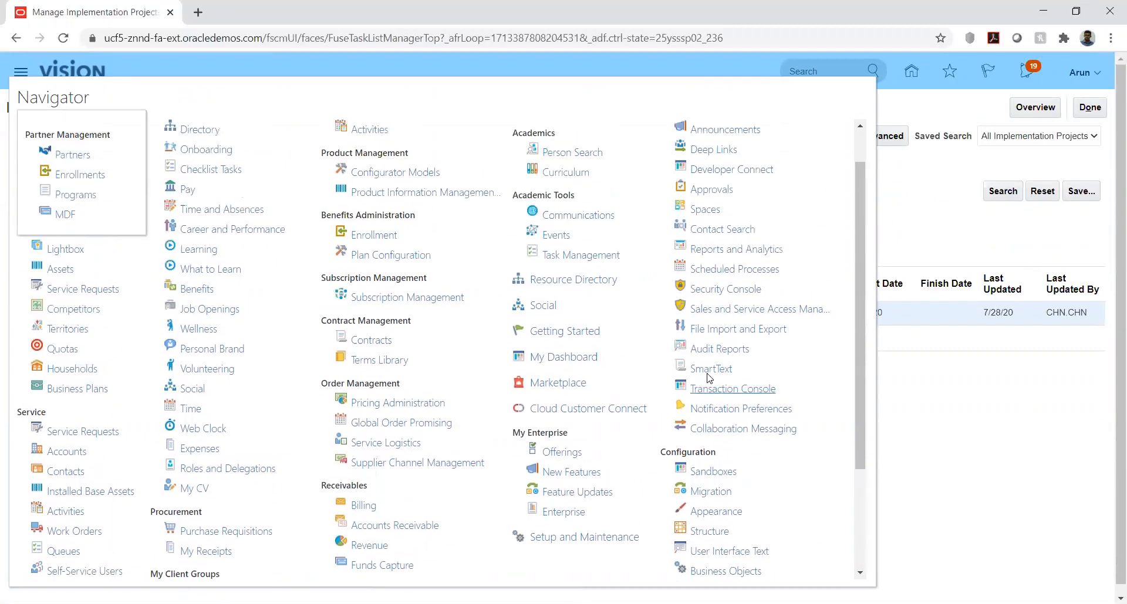
click(722, 295)
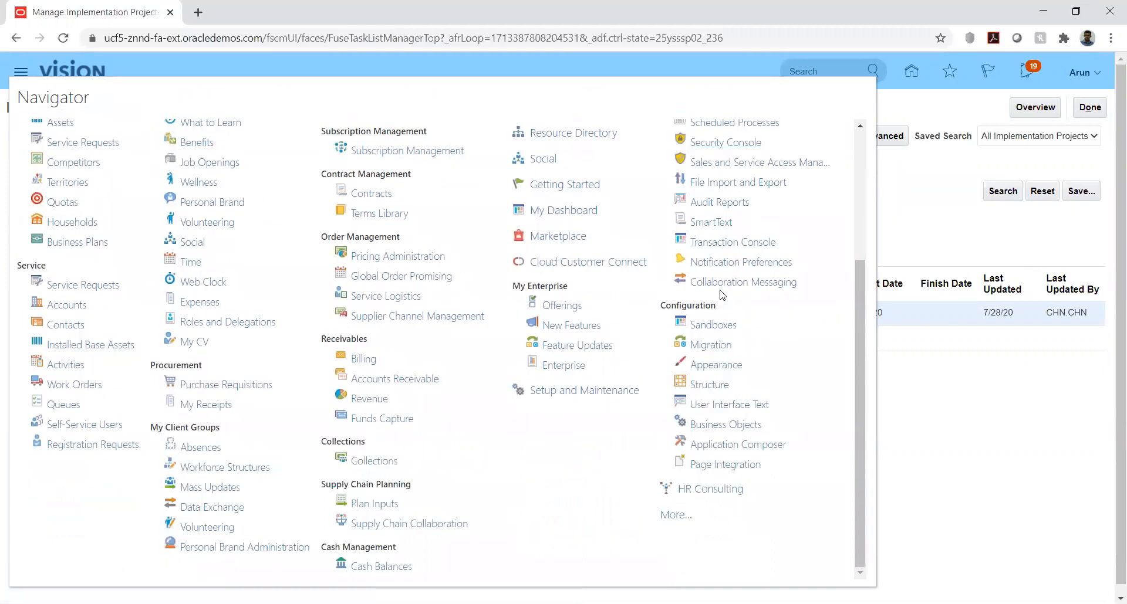
click(726, 143)
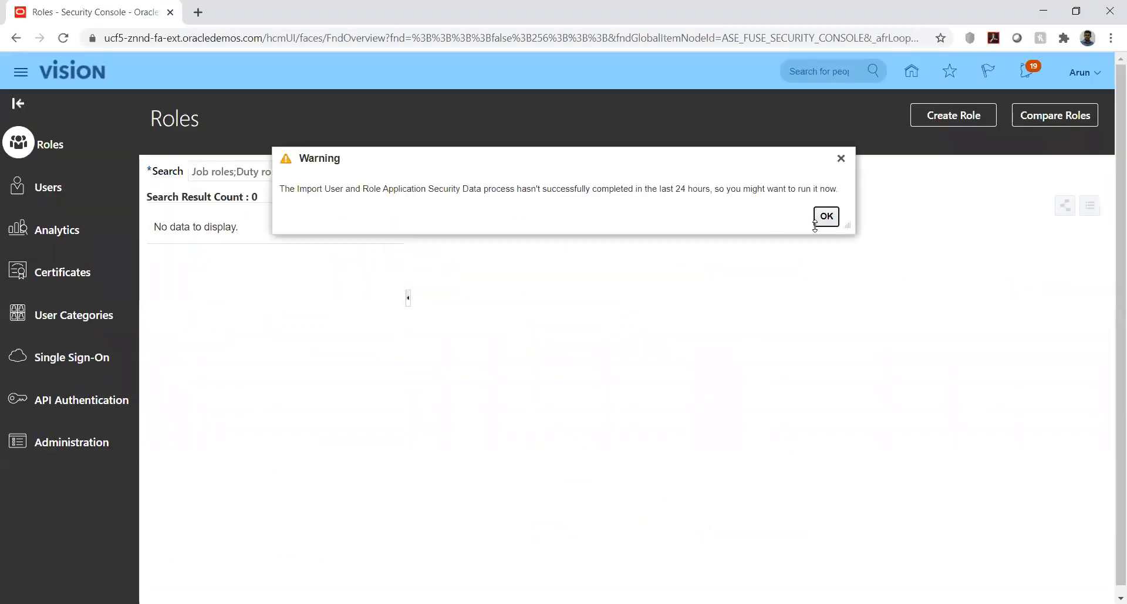
click(822, 218)
click(528, 170)
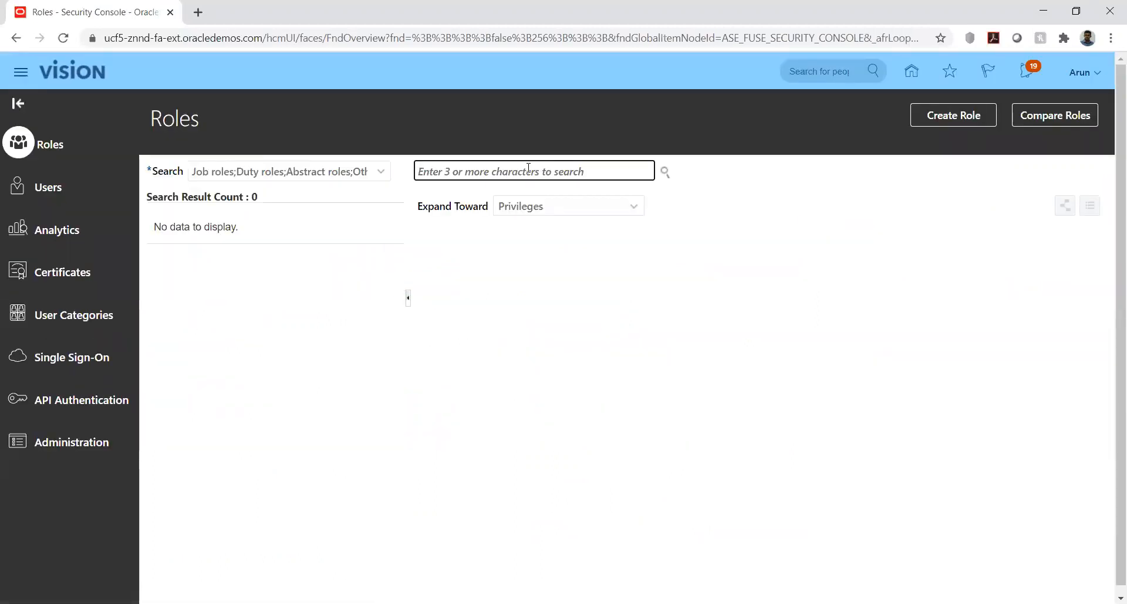
- Look up the implementation user's account among the user accounts, review its assigned roles, and close the account details
click(45, 192)
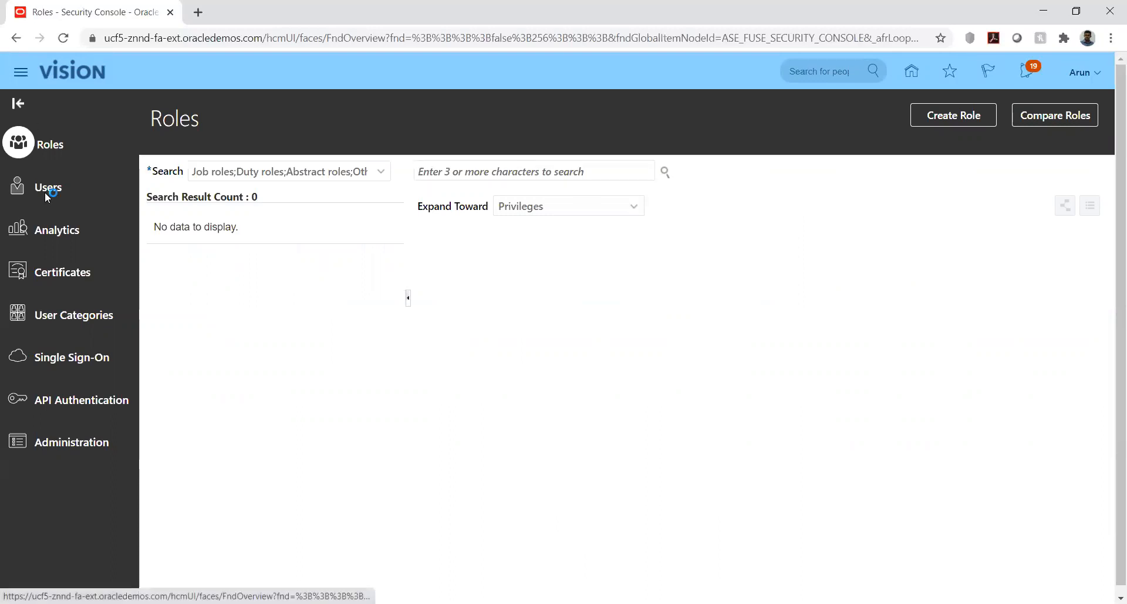
click(434, 171)
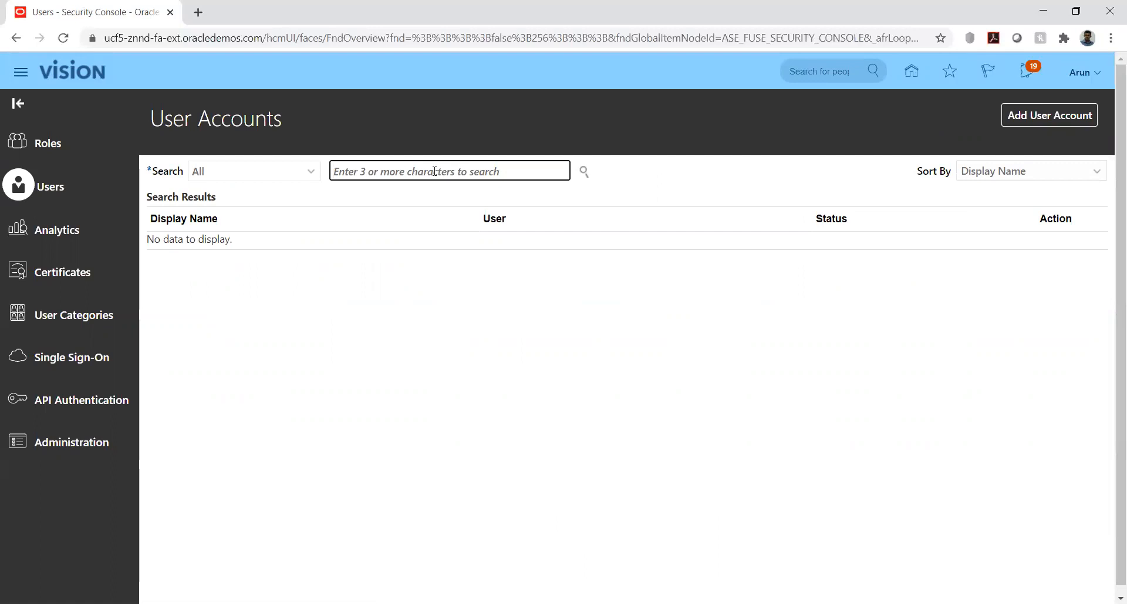
text(CHN.)
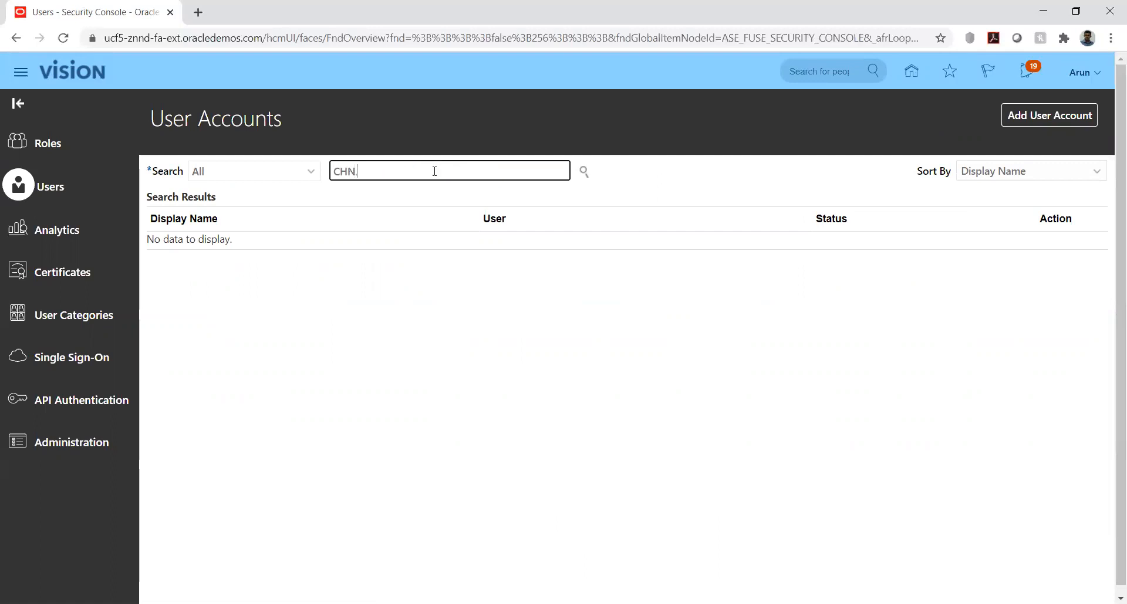
text(CHN)
key(Return)
click(184, 264)
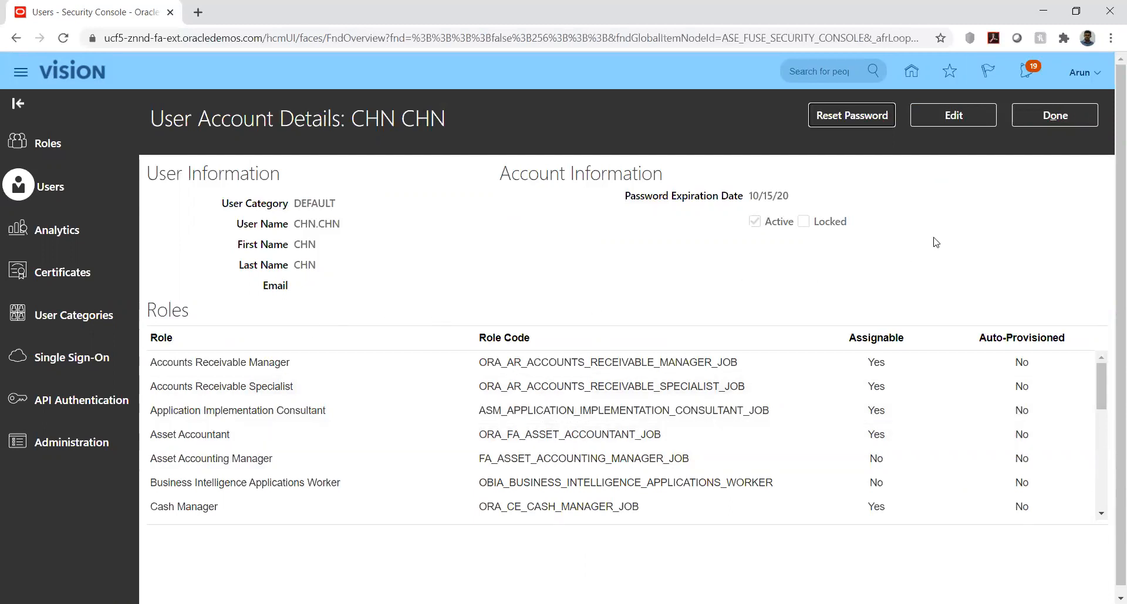
click(1034, 116)
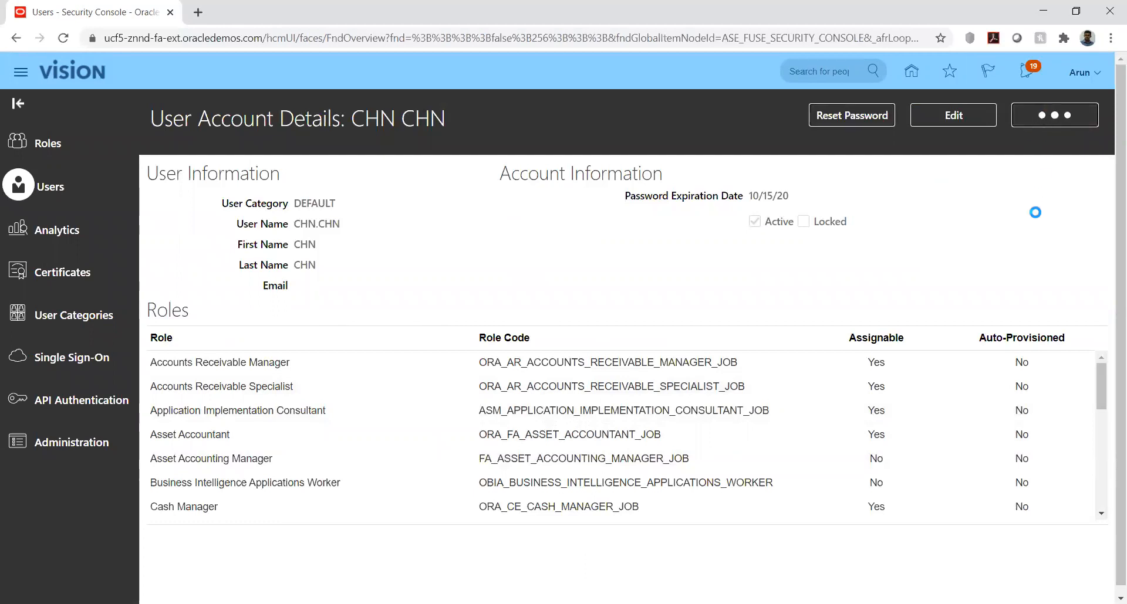
- Search Setup and Maintenance for data access tasks with %data%acc%, narrowing the search to %data%acc%use%
click(1097, 74)
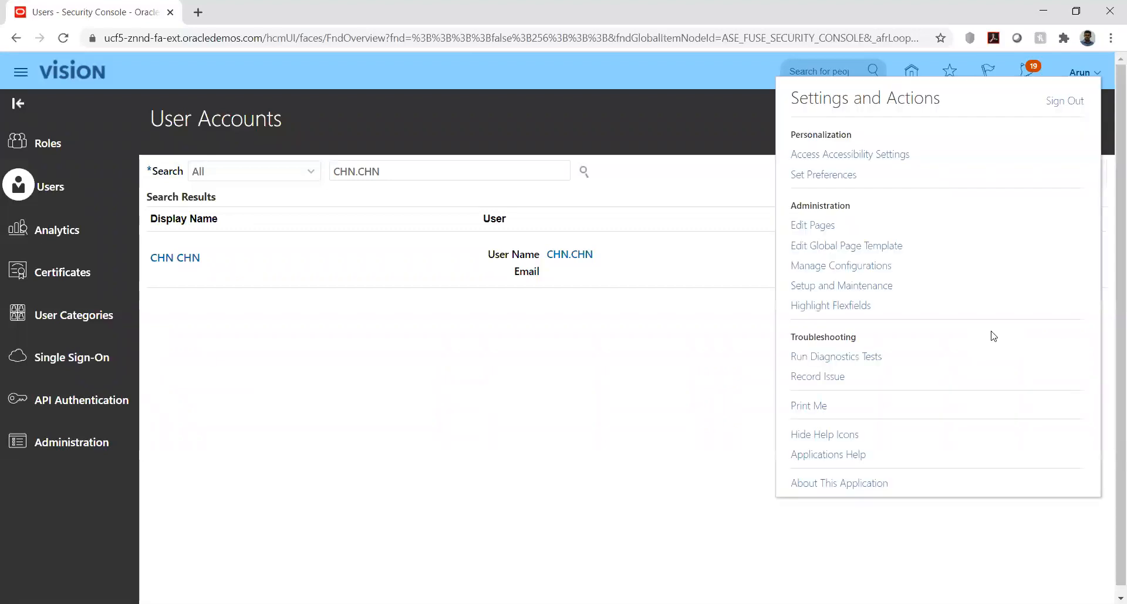
click(845, 287)
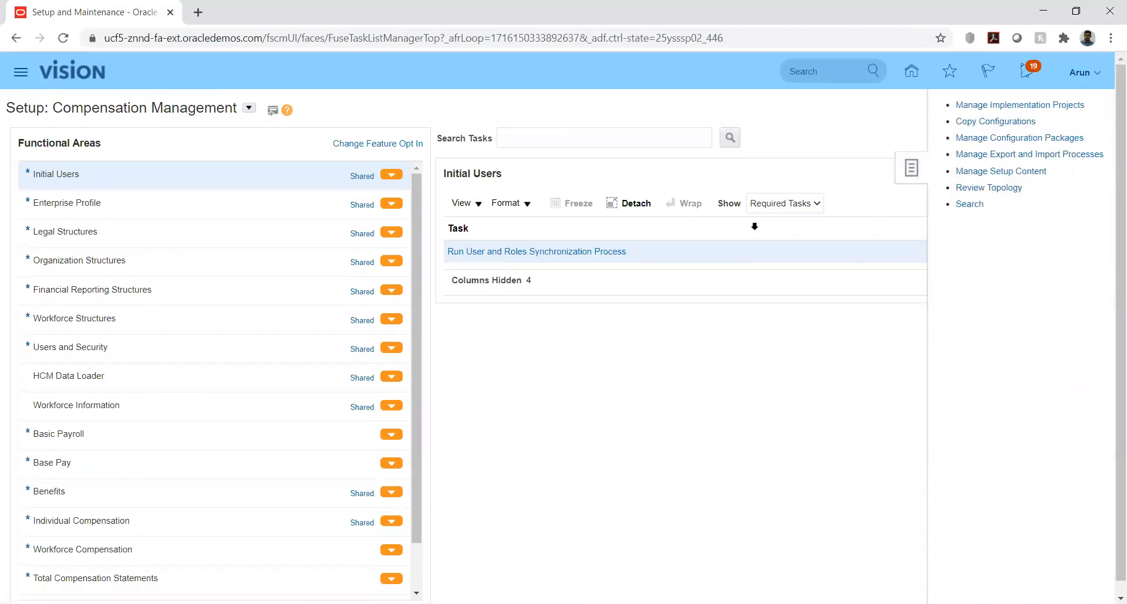
click(317, 131)
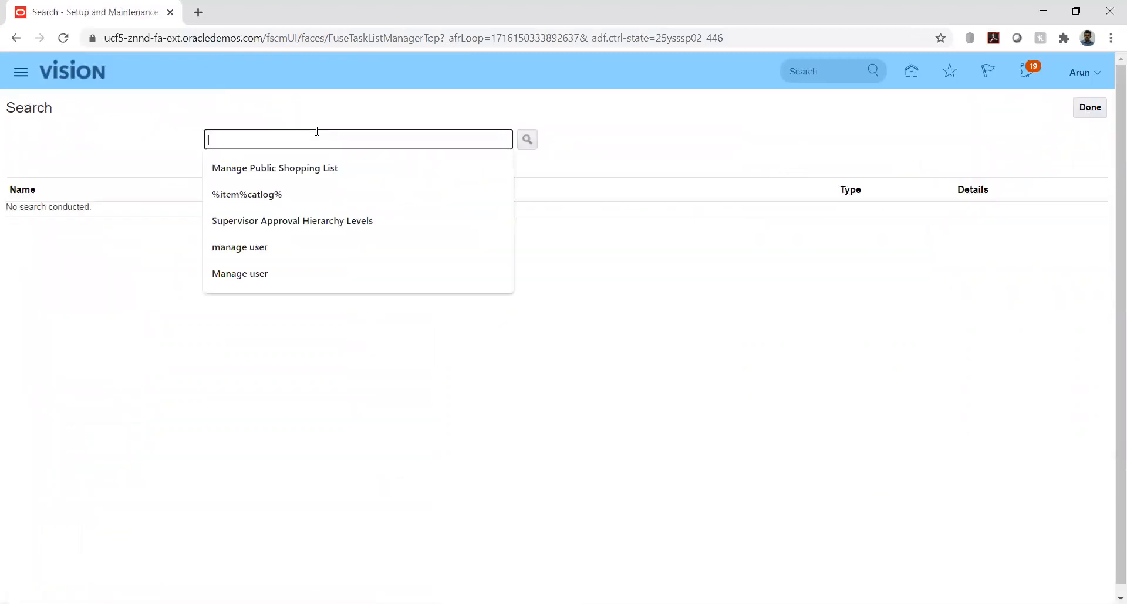
text(%)
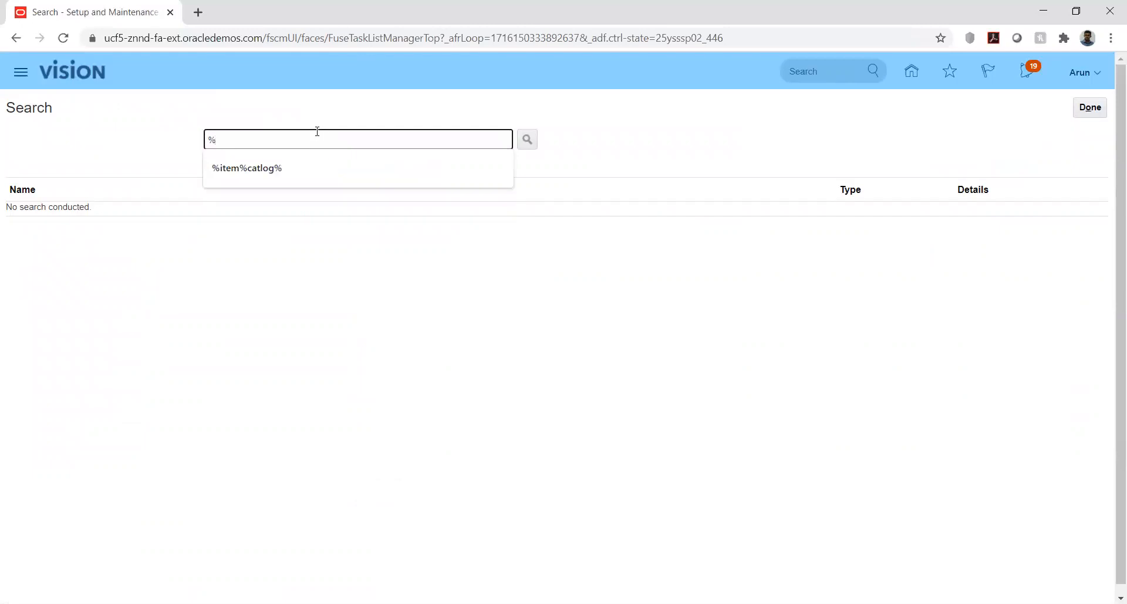
text(data%acc%)
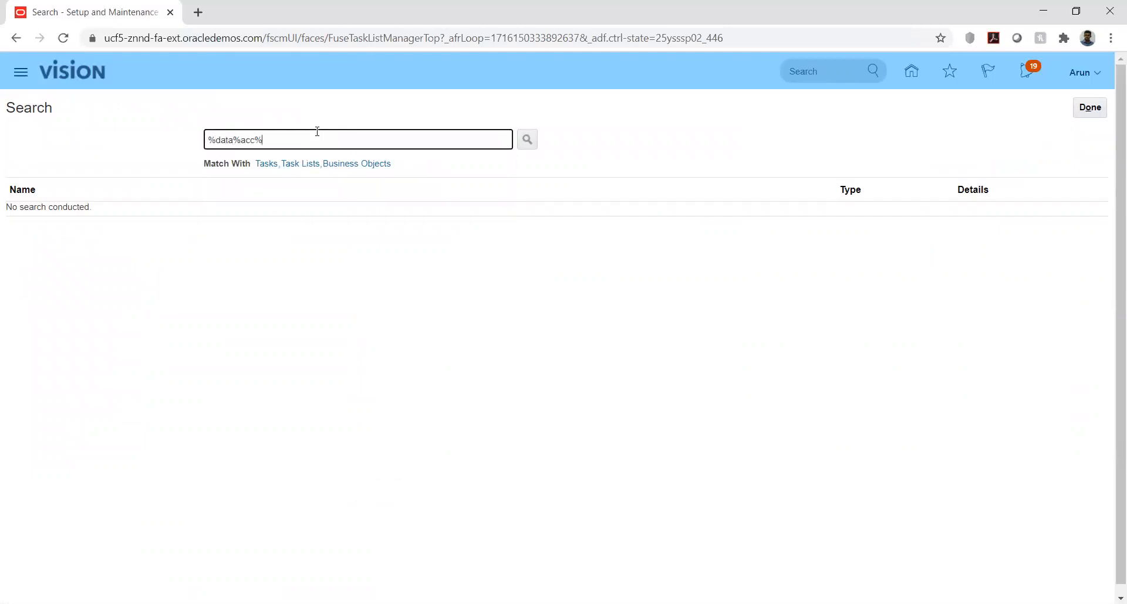
key(Return)
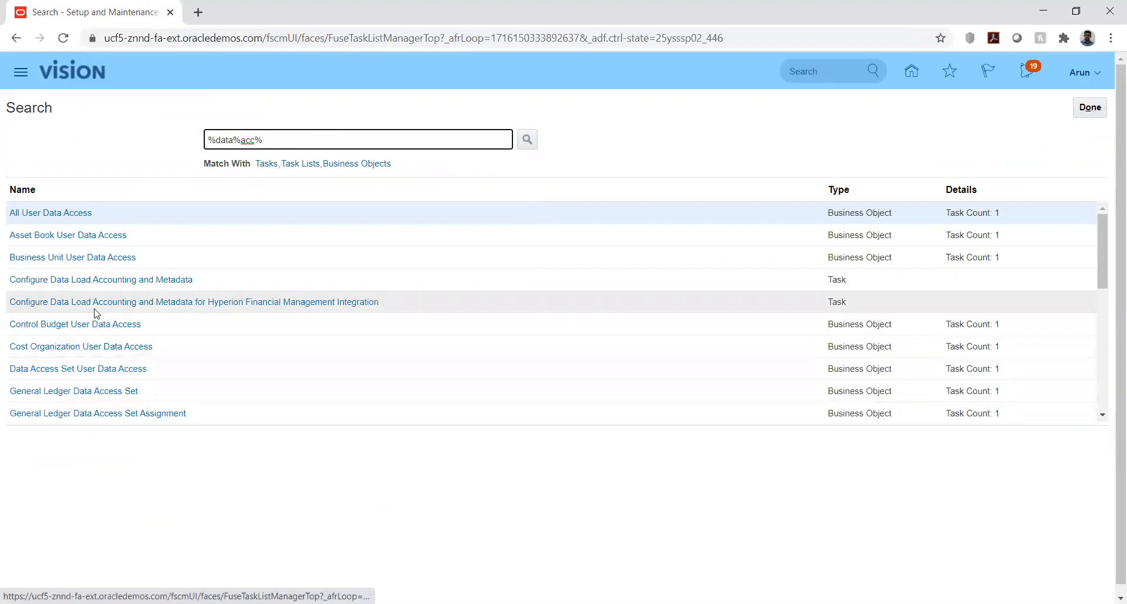
click(286, 137)
text(use%)
click(527, 139)
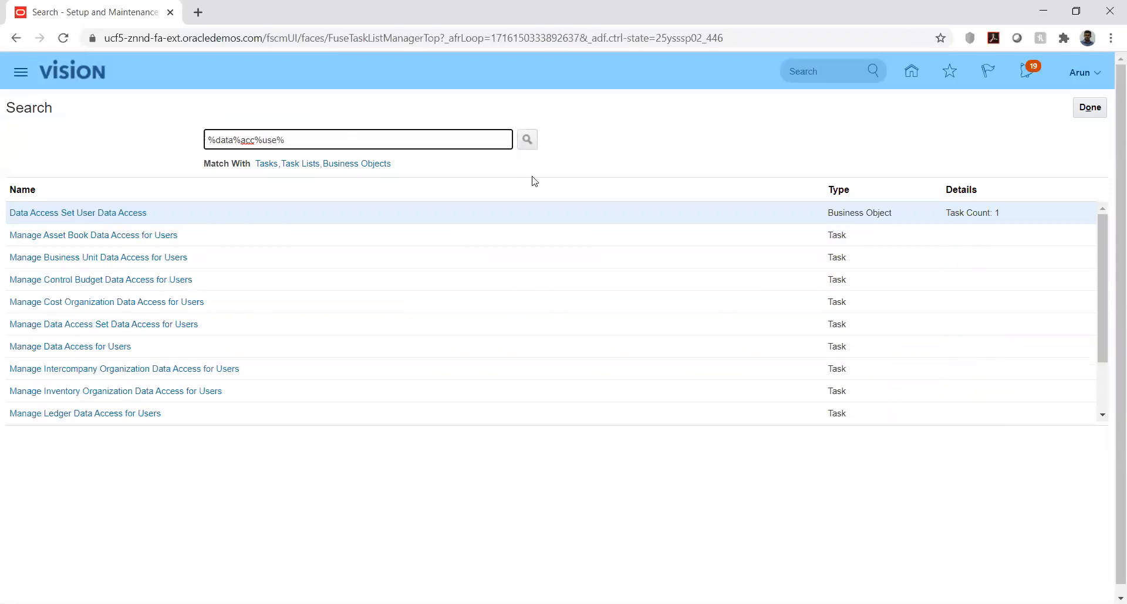
- Open Manage Asset Book Data Access for Users and review the implementation user's asset book access among Users with Data Access
click(108, 235)
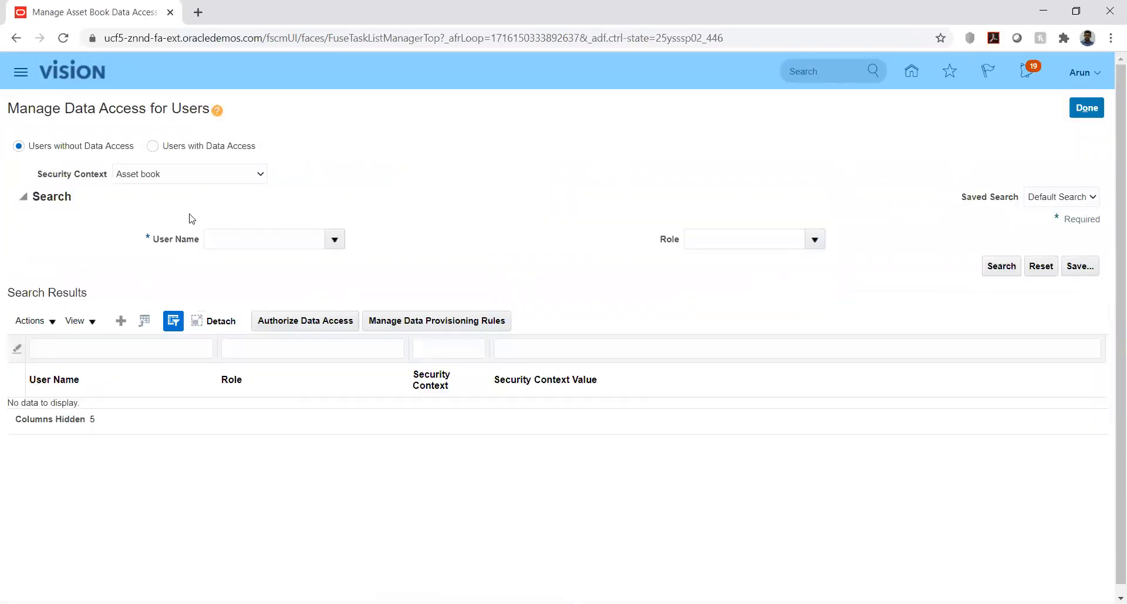
click(153, 147)
click(295, 238)
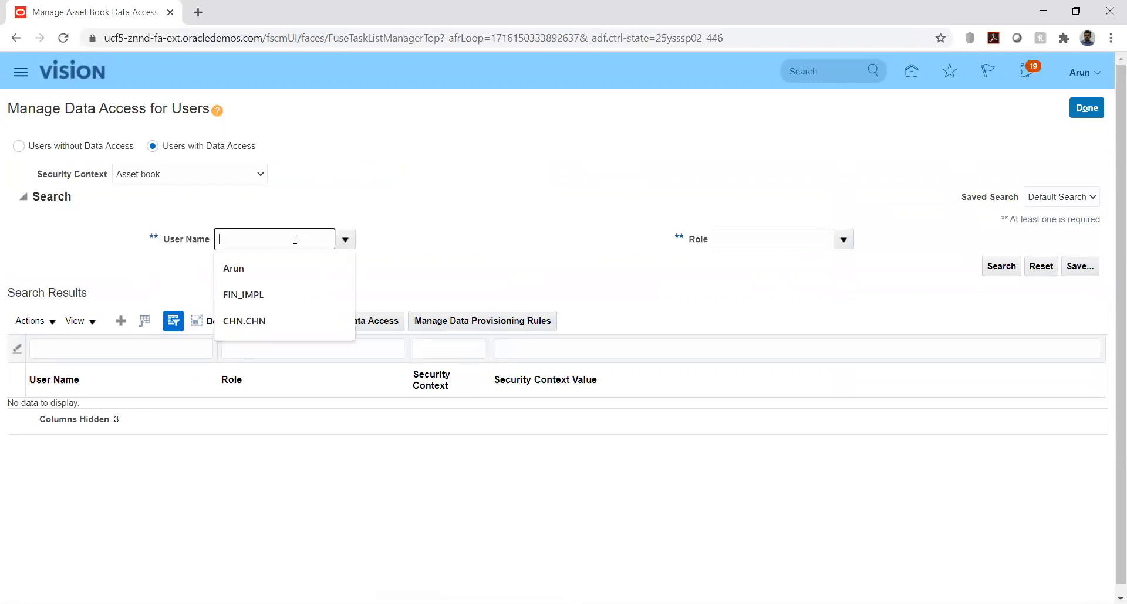
text(CHN)
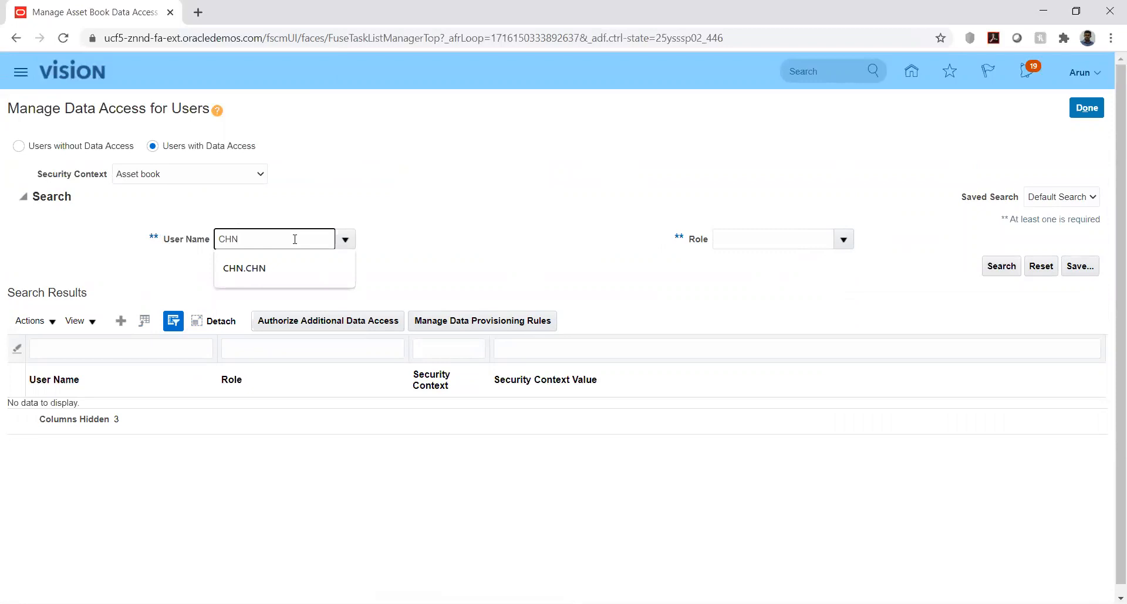
click(283, 267)
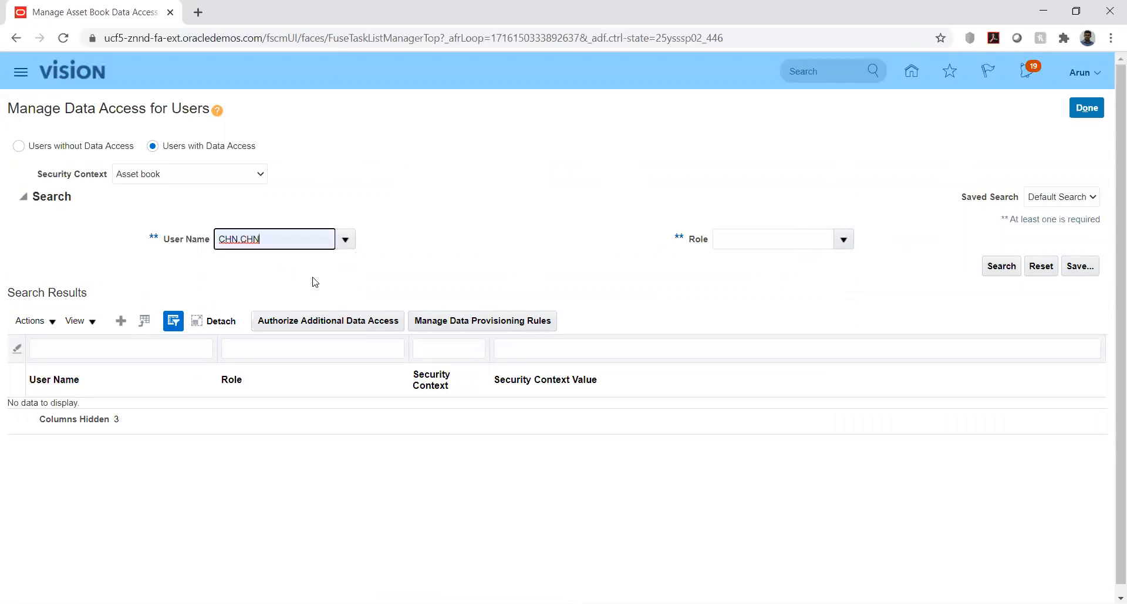
click(1001, 267)
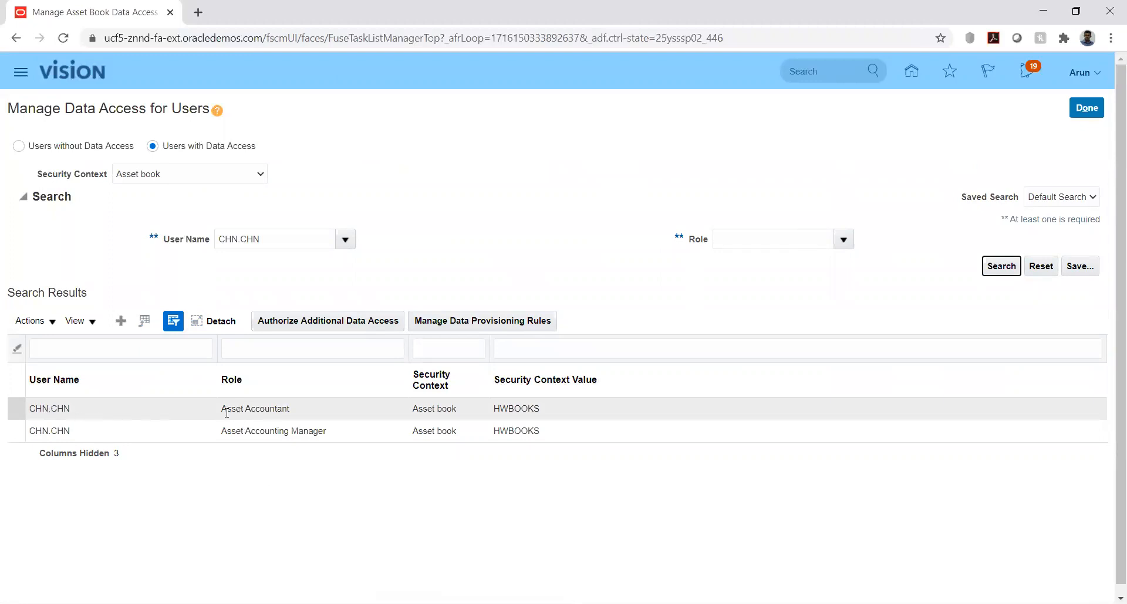
click(267, 425)
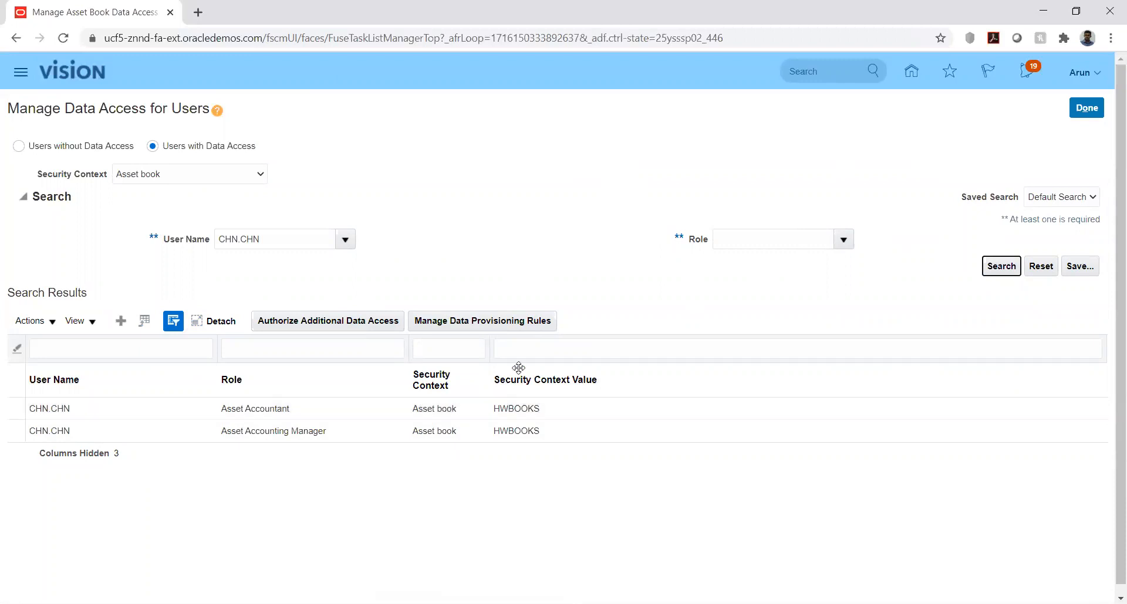
click(1086, 108)
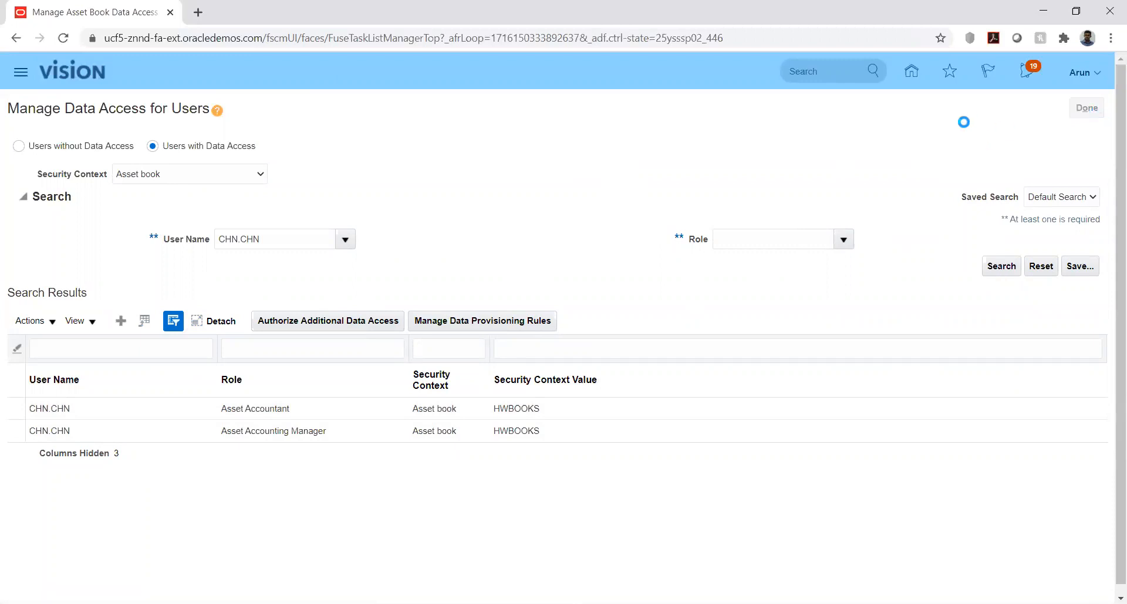
- Sign out of the current session and confirm the single sign-off
click(1093, 73)
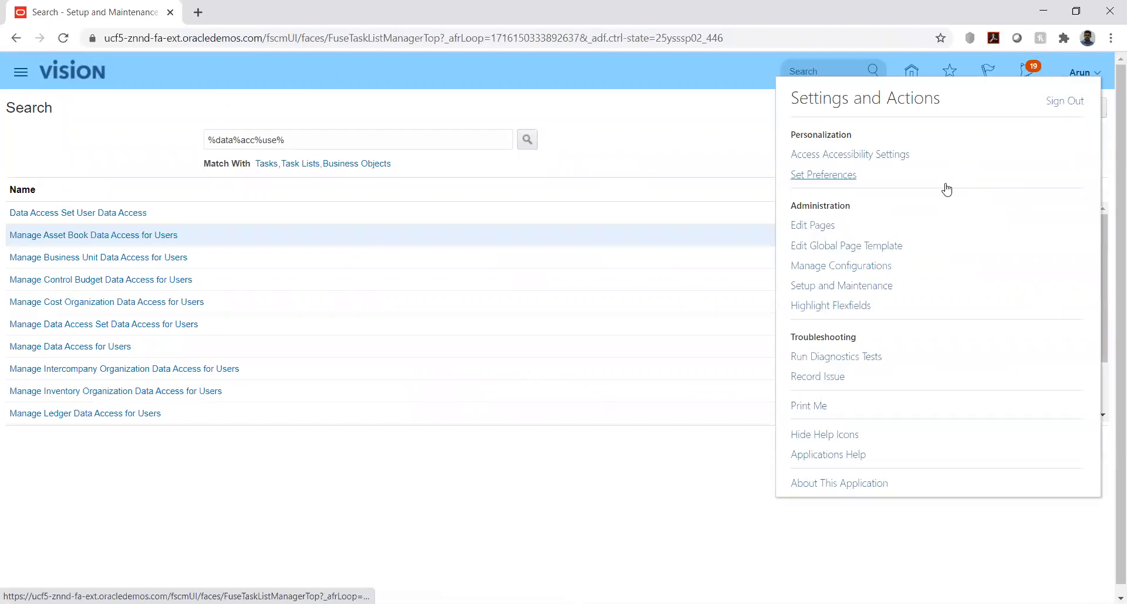
click(1063, 102)
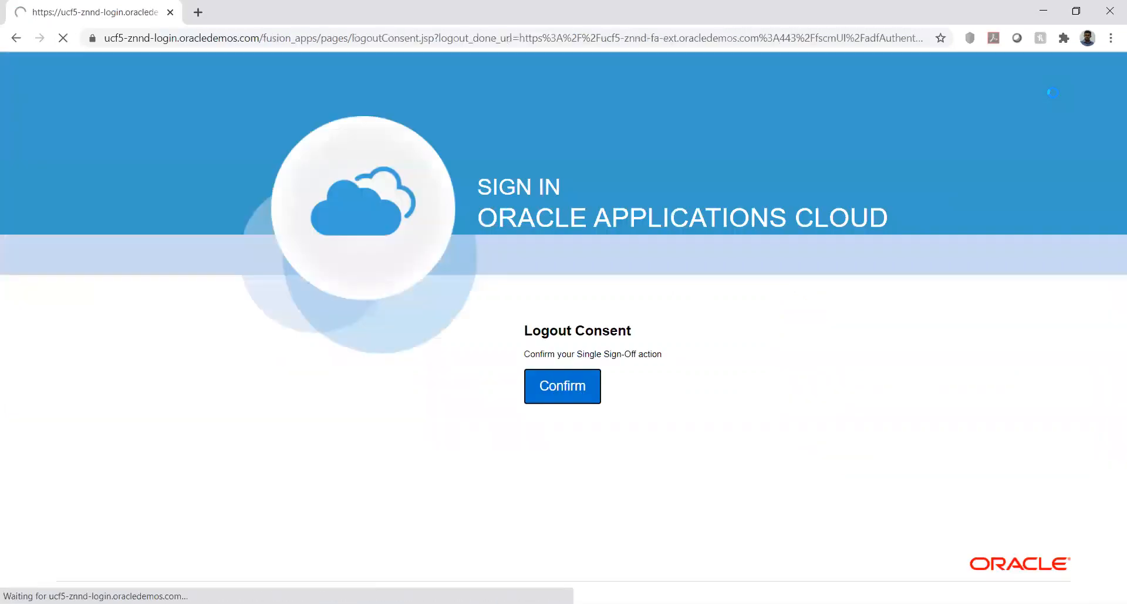
click(588, 374)
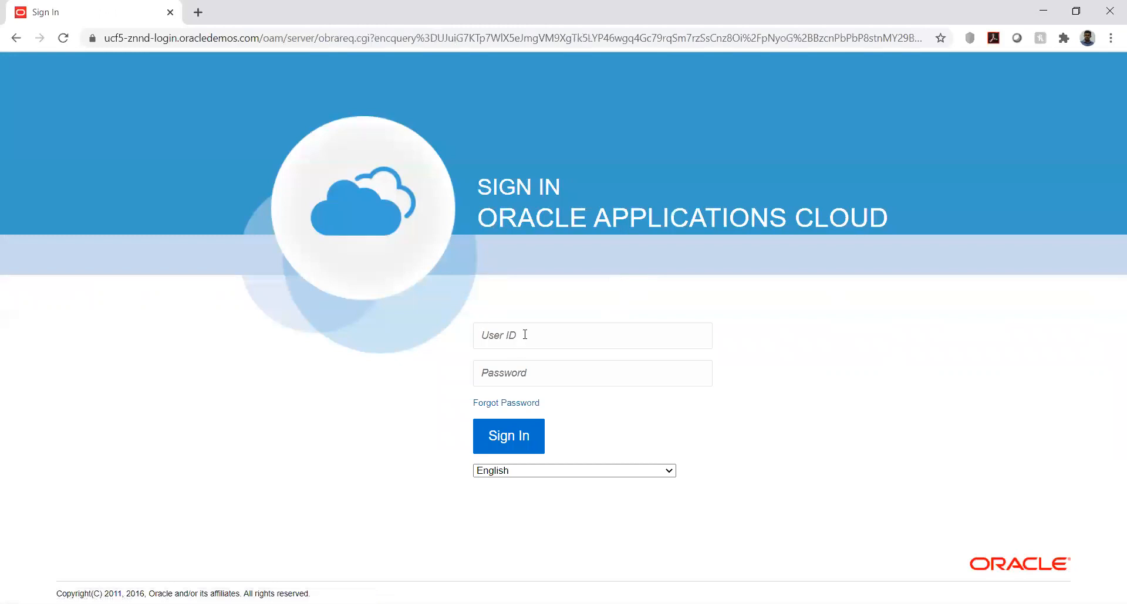
- Sign in to Oracle Applications Cloud as the implementation user by entering the user ID and the account password
click(522, 336)
text(CHN)
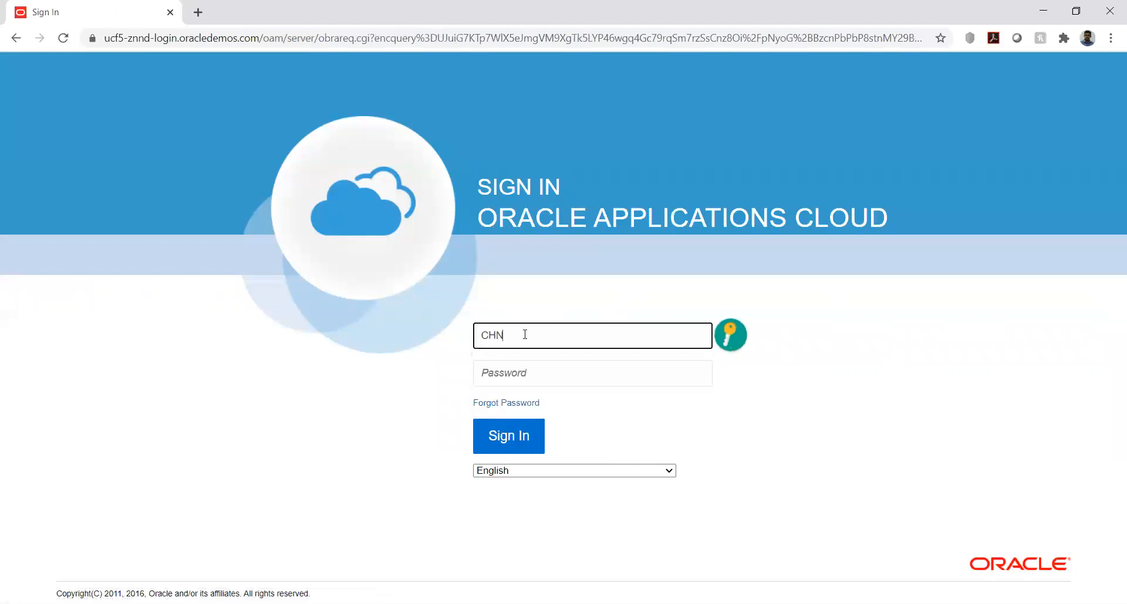
text(.CHN)
key(Tab)
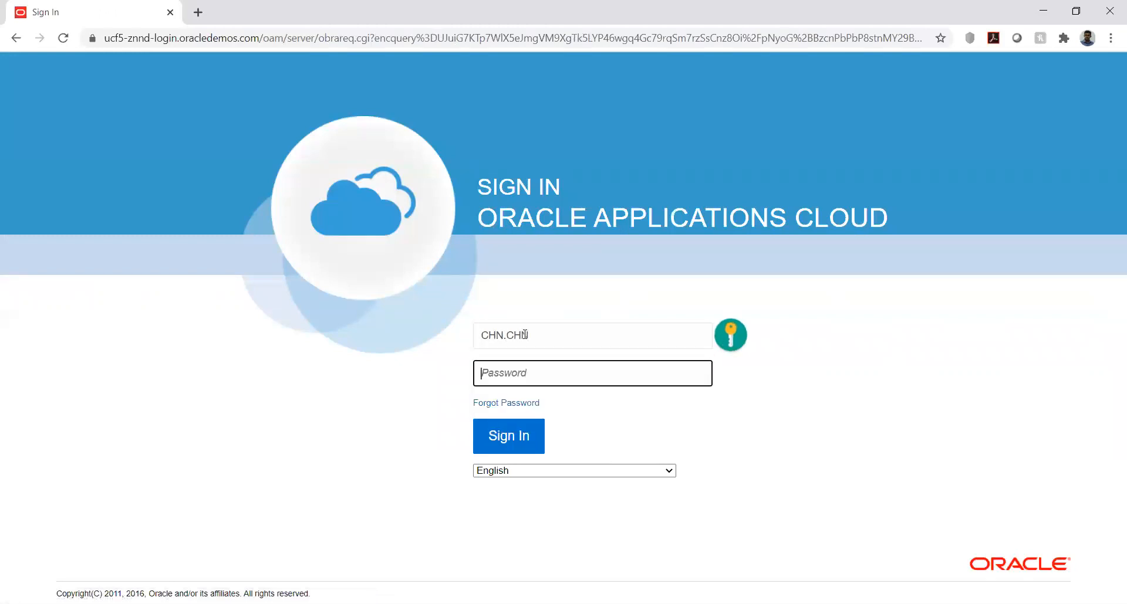
key(alt+Tab)
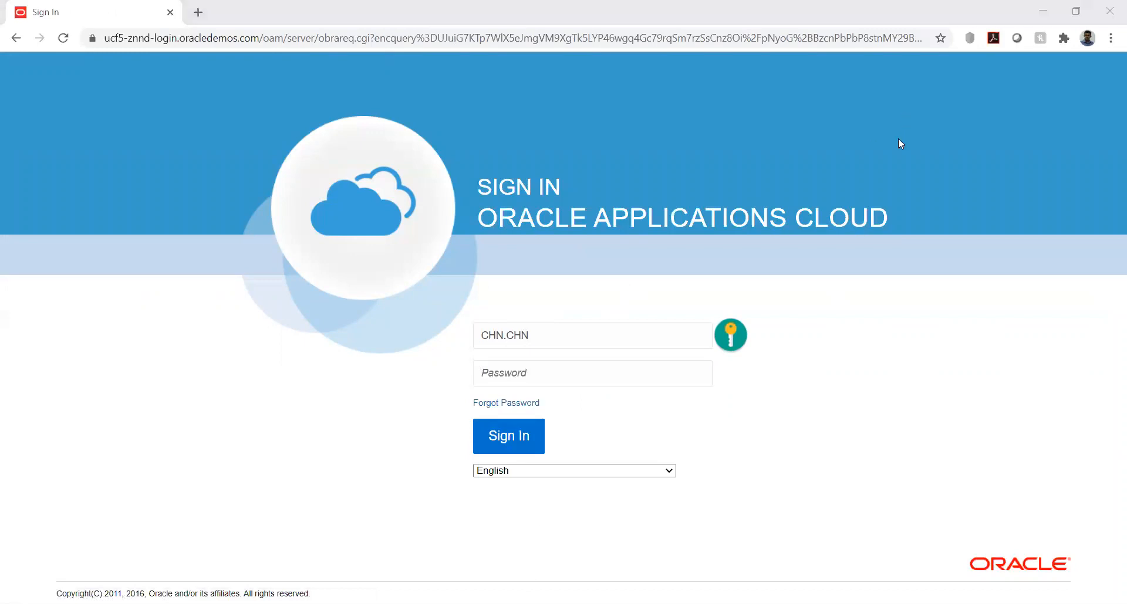
click(604, 362)
text(********)
click(541, 452)
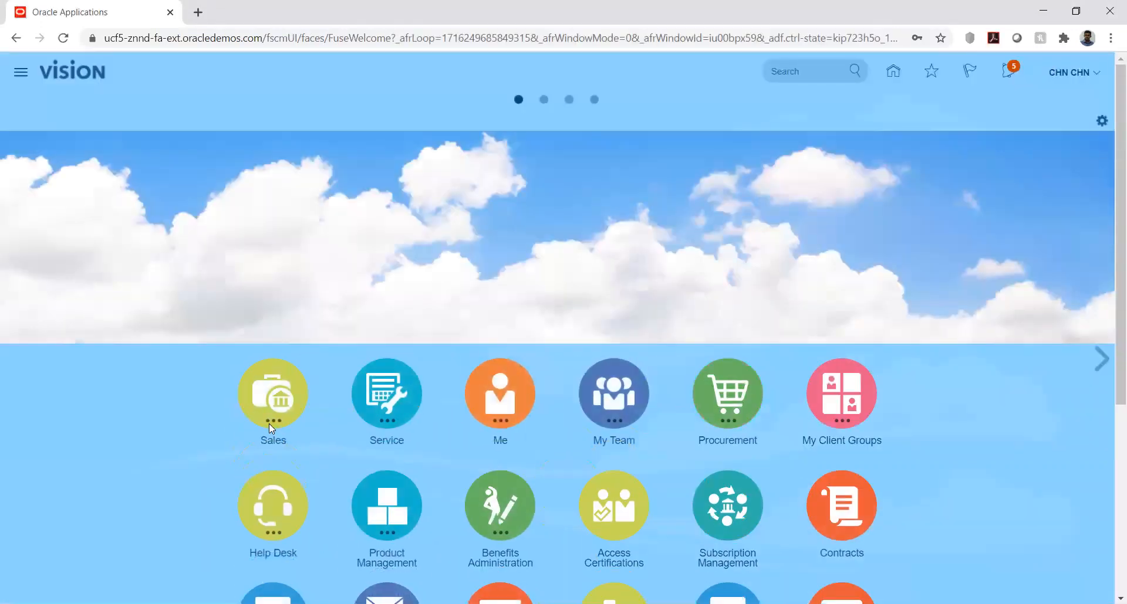
- Open Assets under Fixed Assets and start adding a new asset to the HWBOOKS book
scroll(145, 404, down, 5)
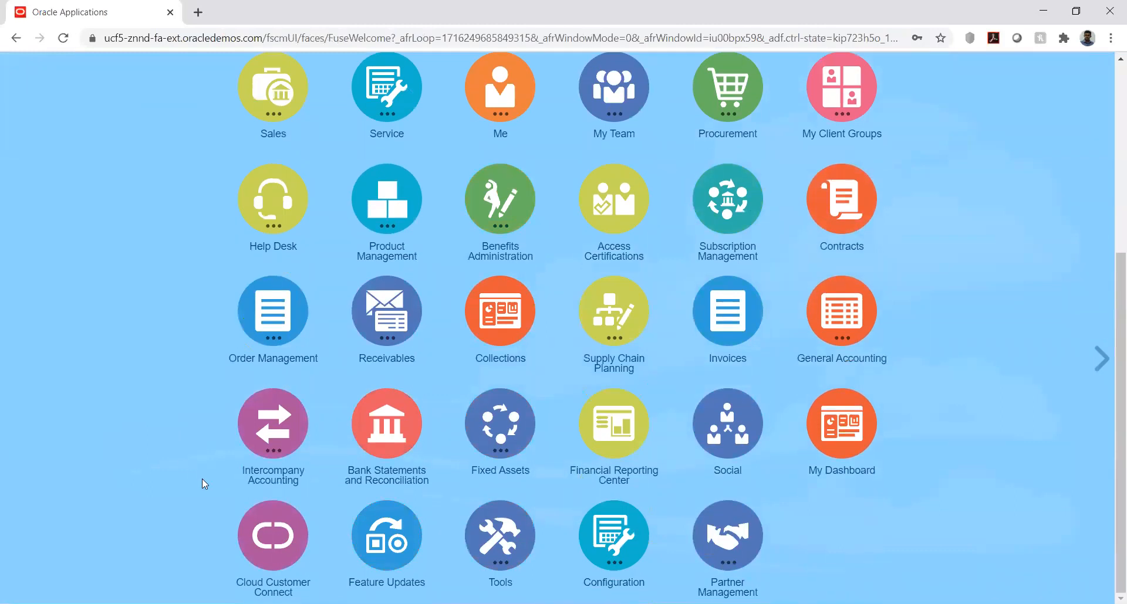
click(501, 444)
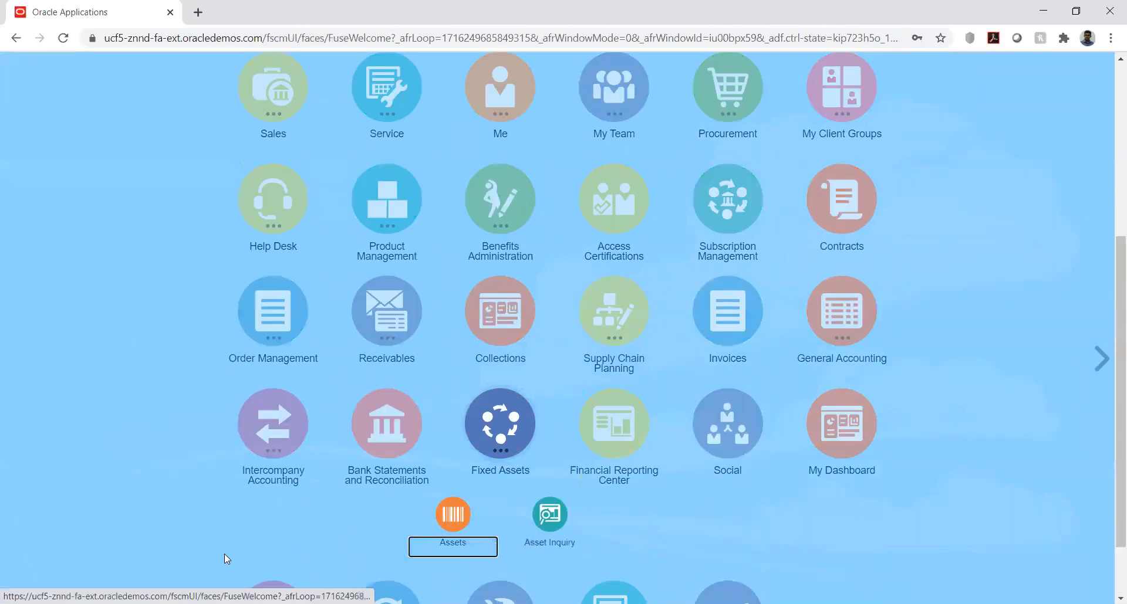
click(456, 523)
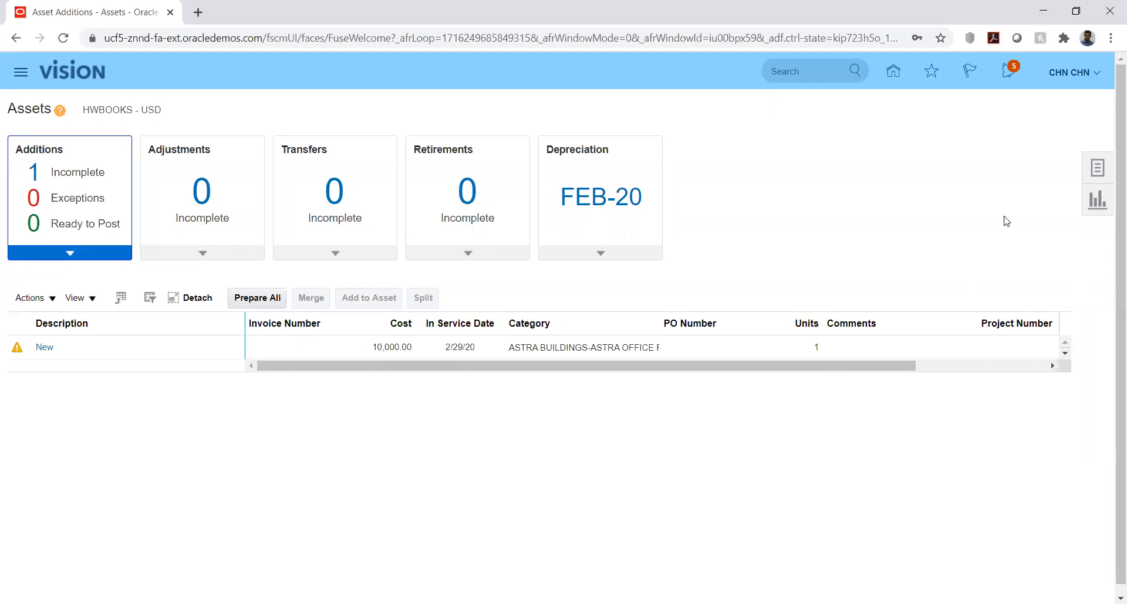
click(1097, 167)
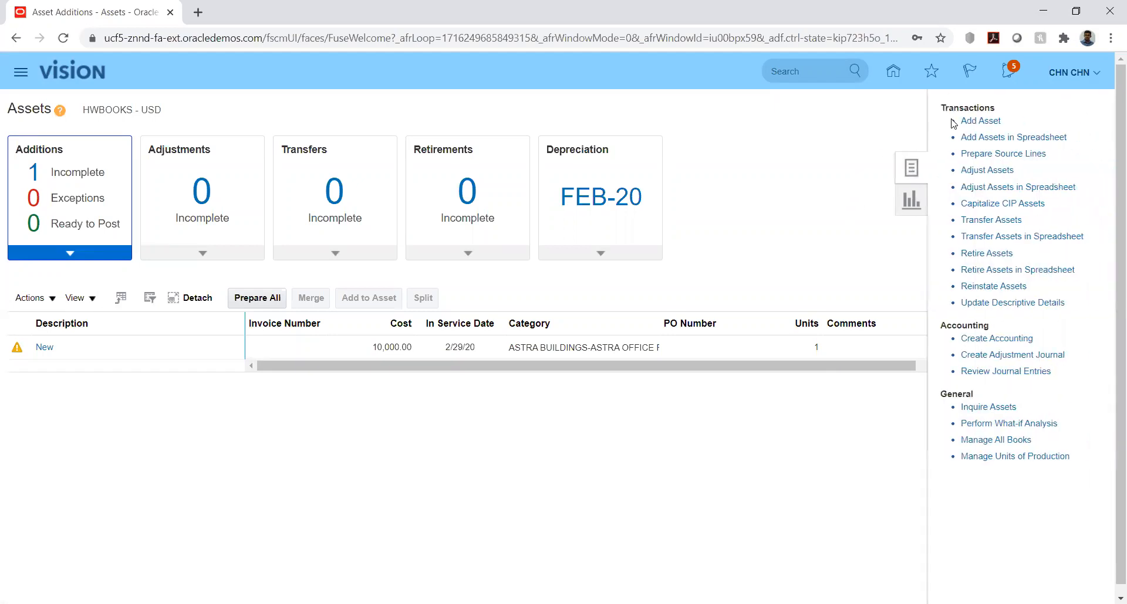
click(978, 122)
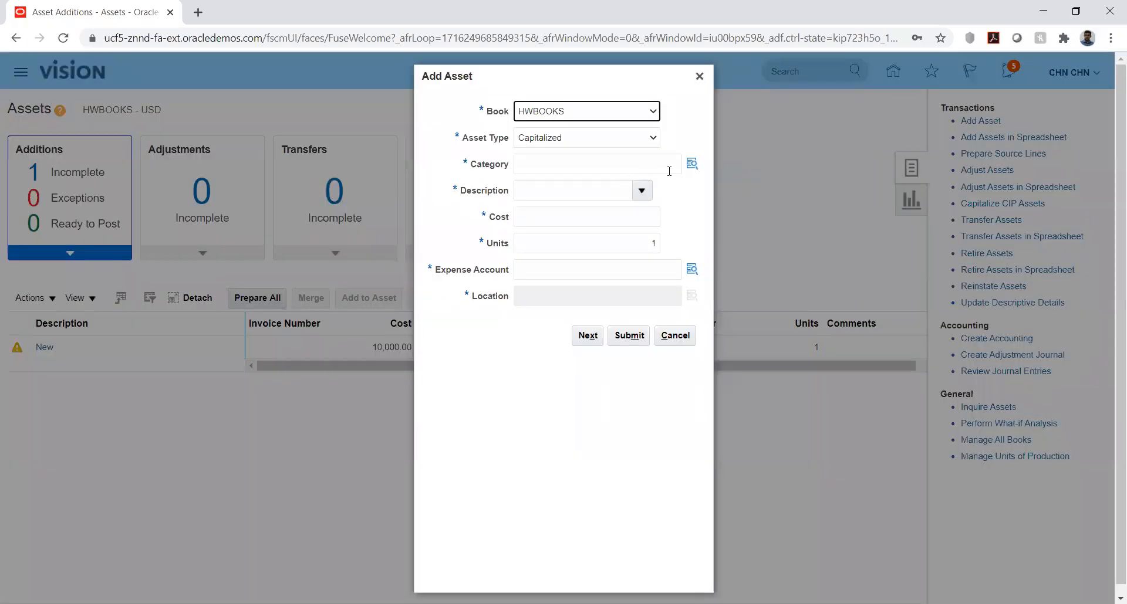
- Set the asset category to major category ASTRA BUILDINGS and minor category ASTRA OFFICE PREMISE
click(692, 164)
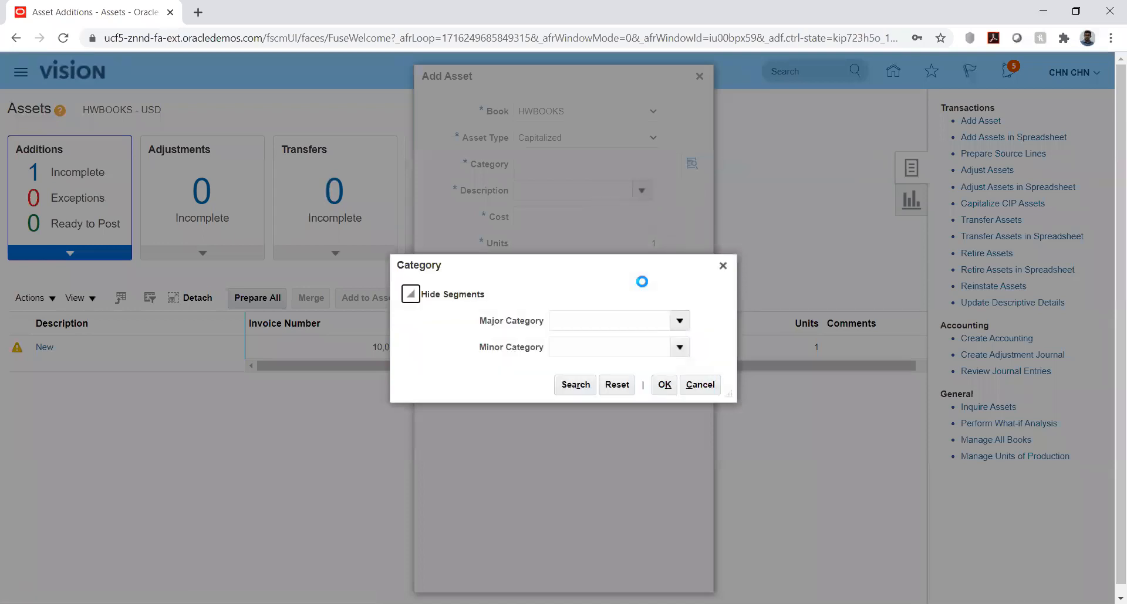
click(678, 324)
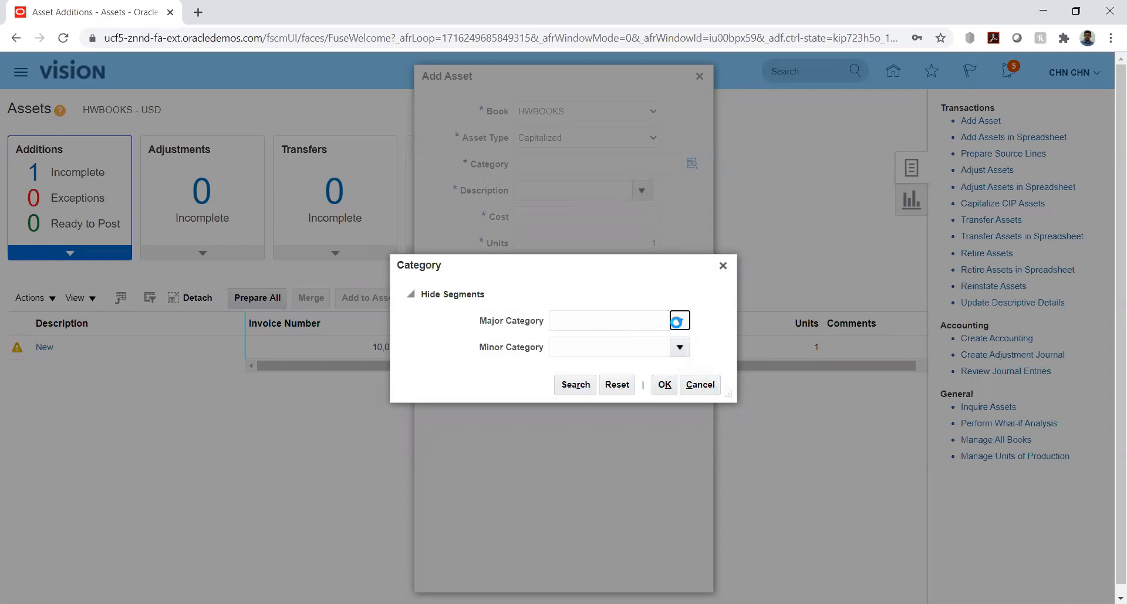
click(611, 345)
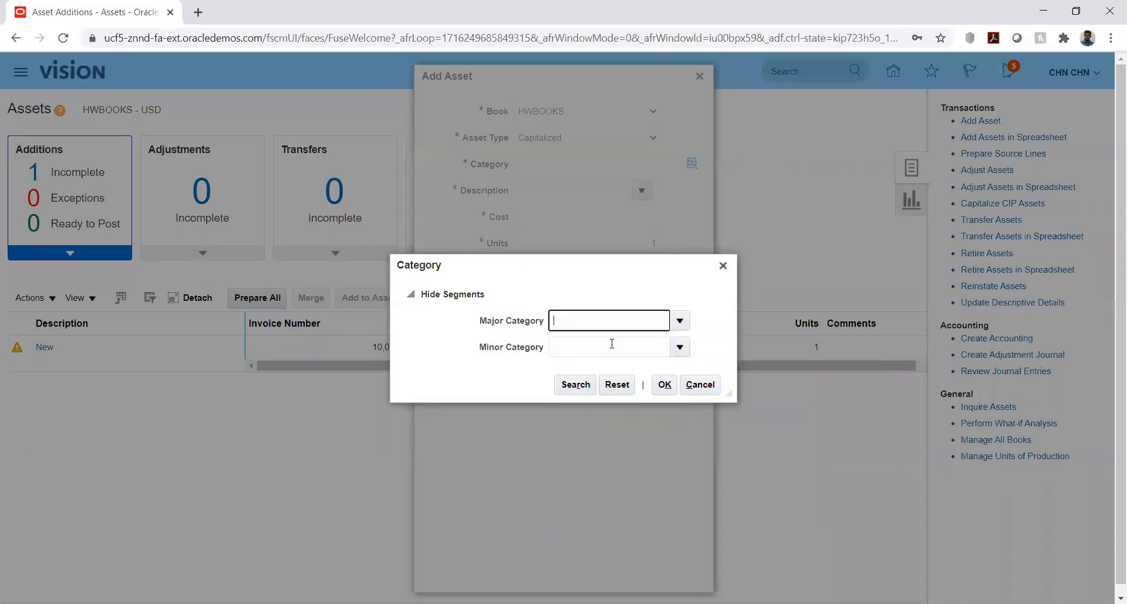
click(660, 346)
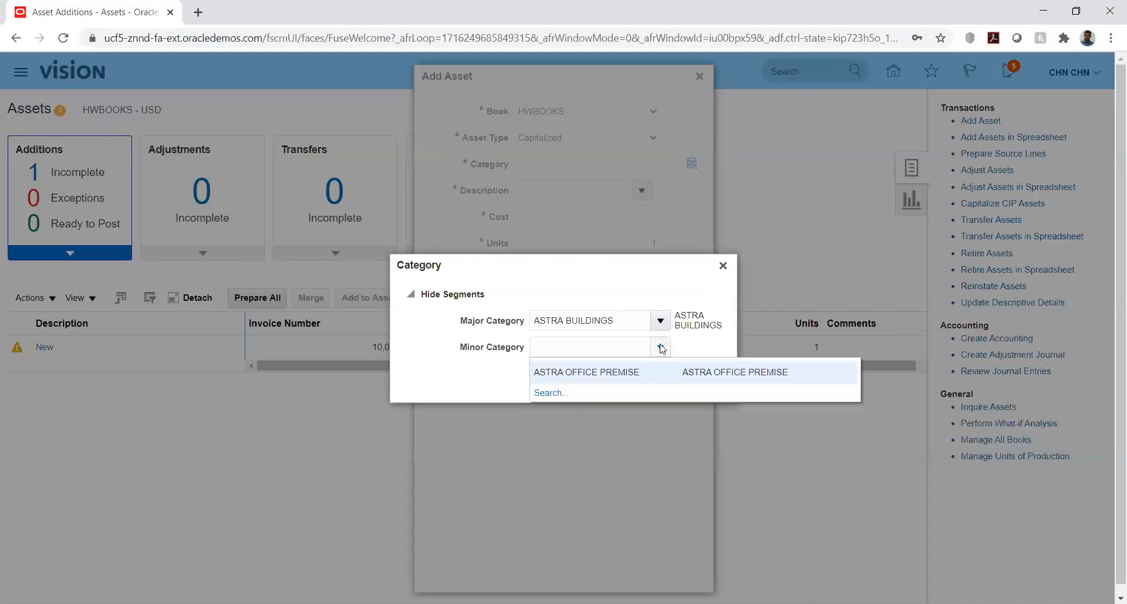
click(613, 371)
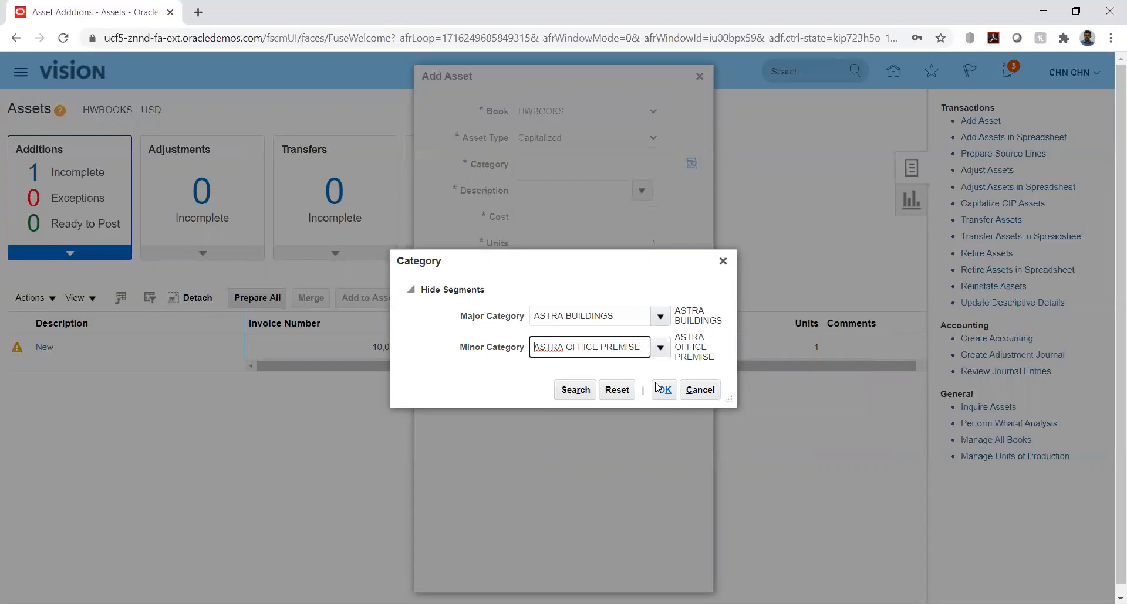
click(659, 389)
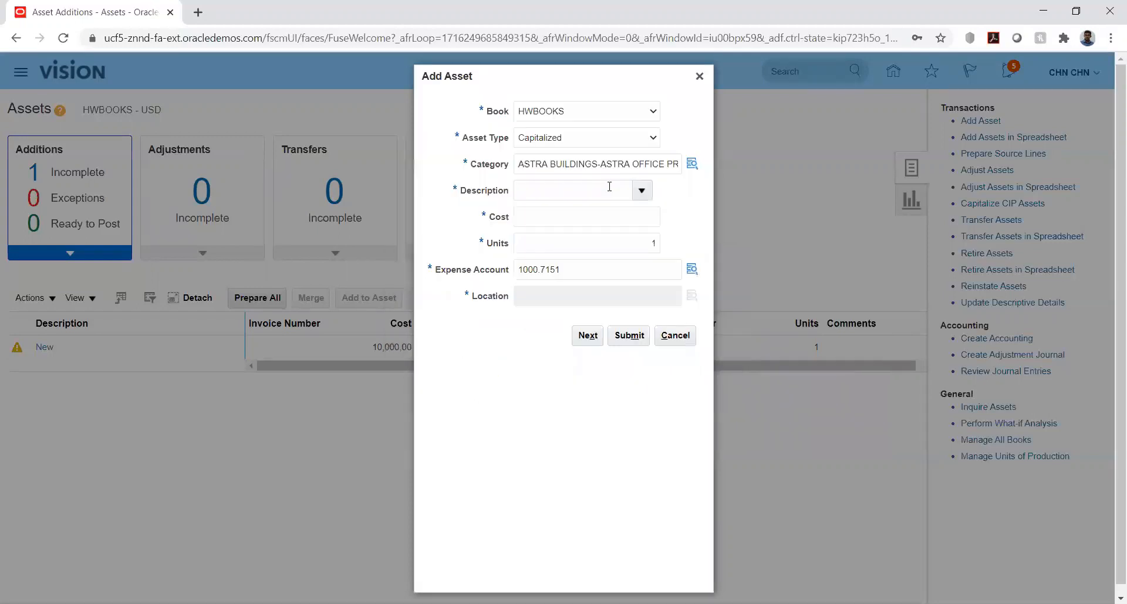
- Enter the description New, a cost of 125,000 and 3 units, and continue to the full asset details
click(548, 193)
text(New)
key(Tab)
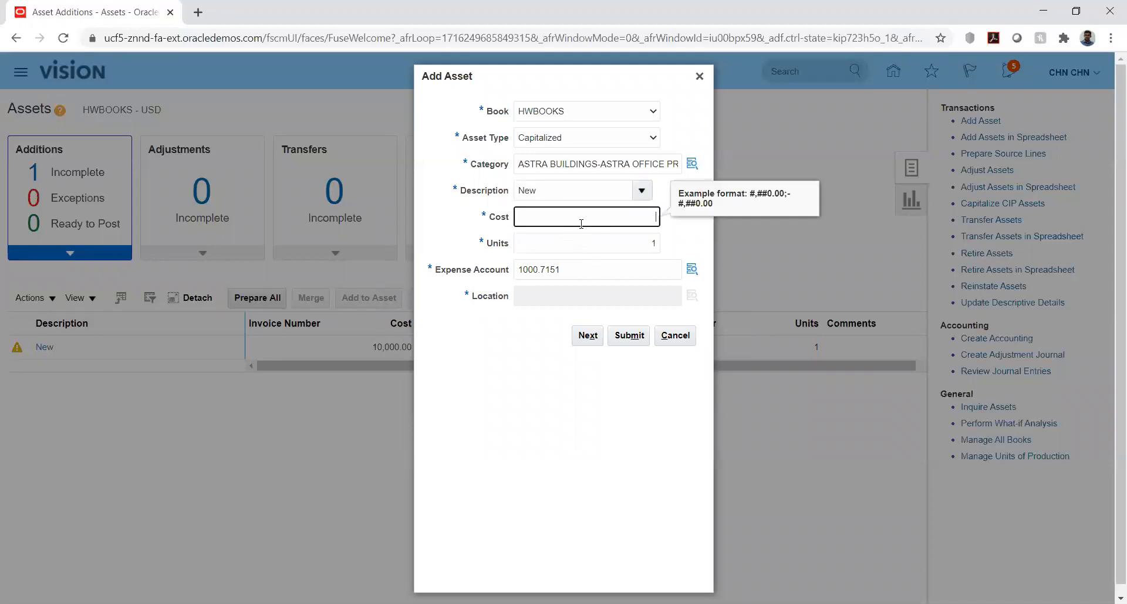
text(125,000)
key(Tab)
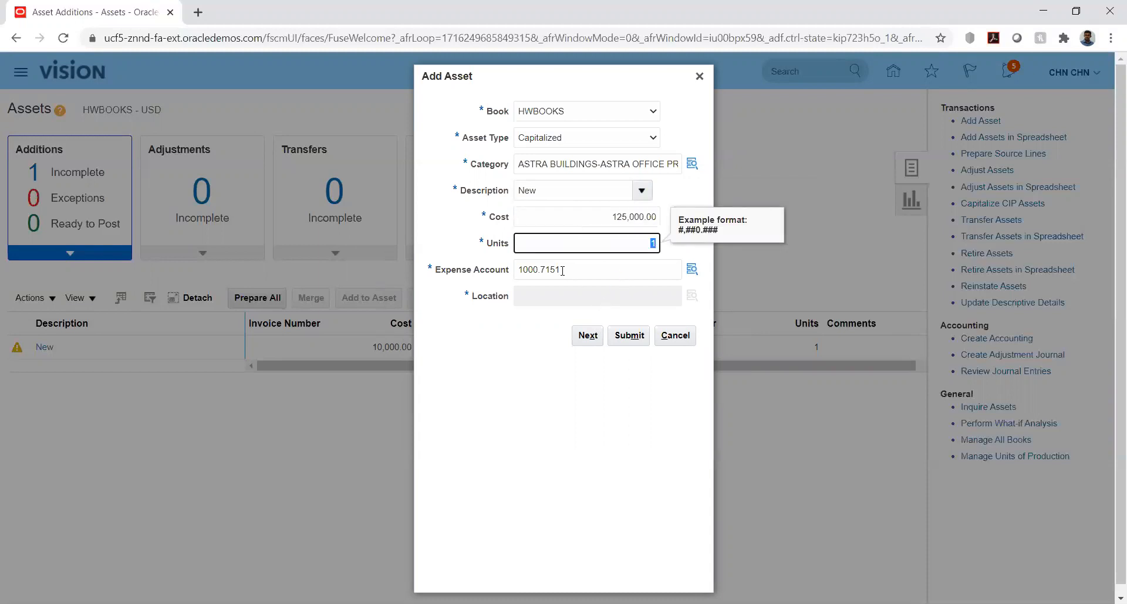
text(3)
key(Tab)
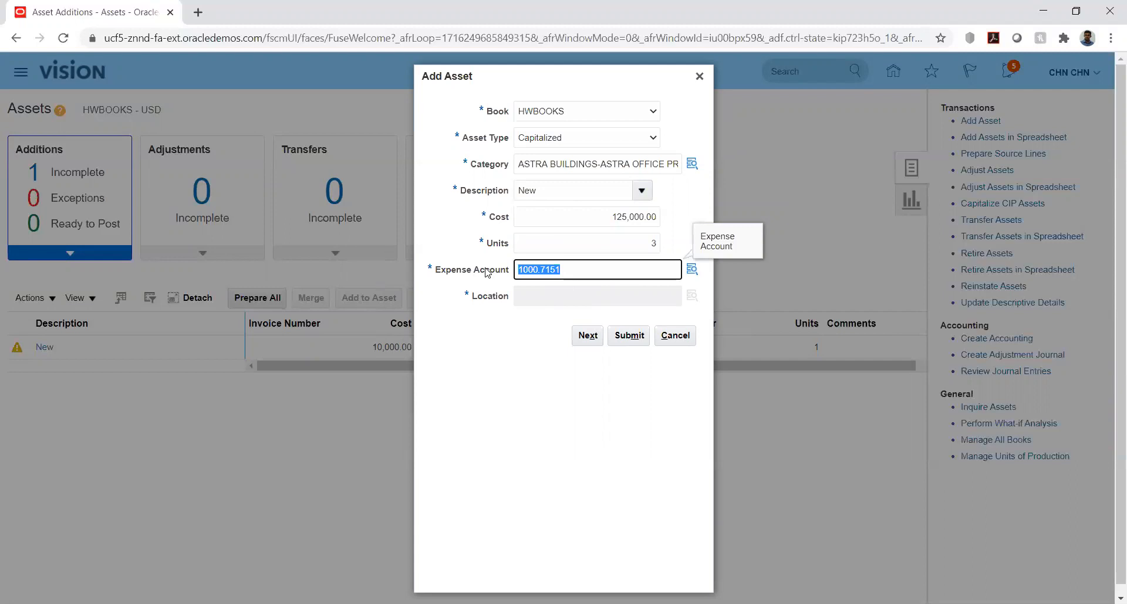
click(494, 352)
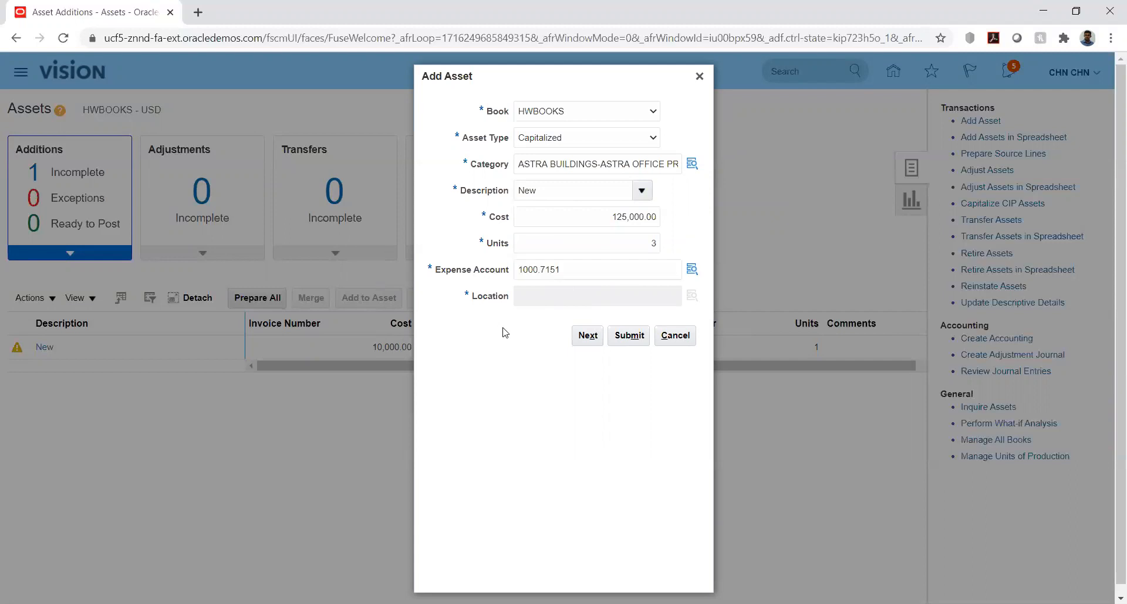
click(588, 337)
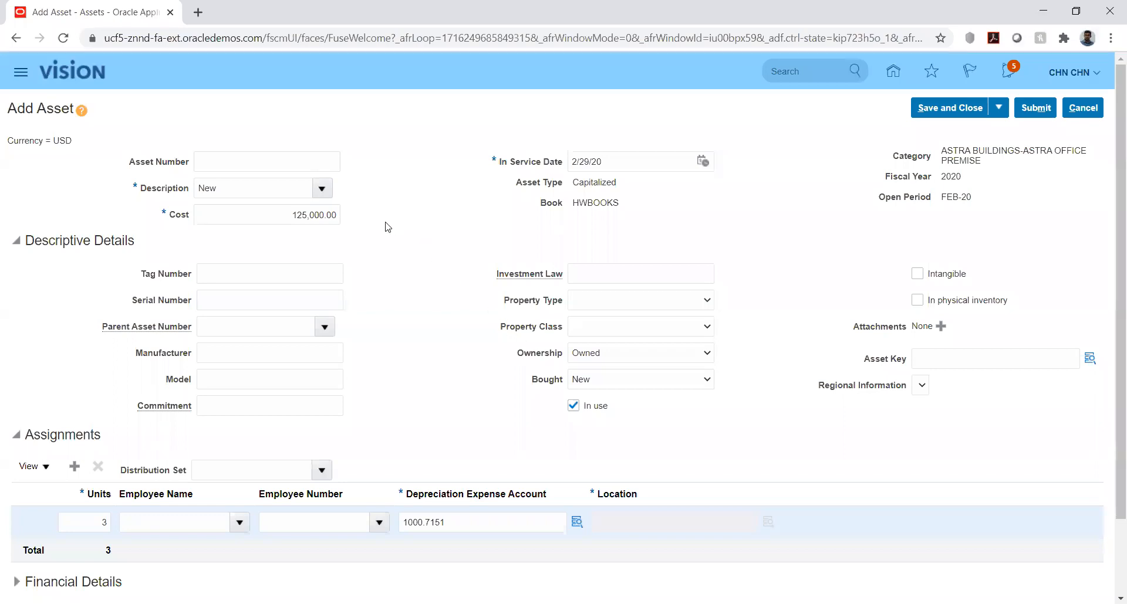
- Set the asset key to ASTRA-COVID VAC19 in the new asset's descriptive details
click(296, 168)
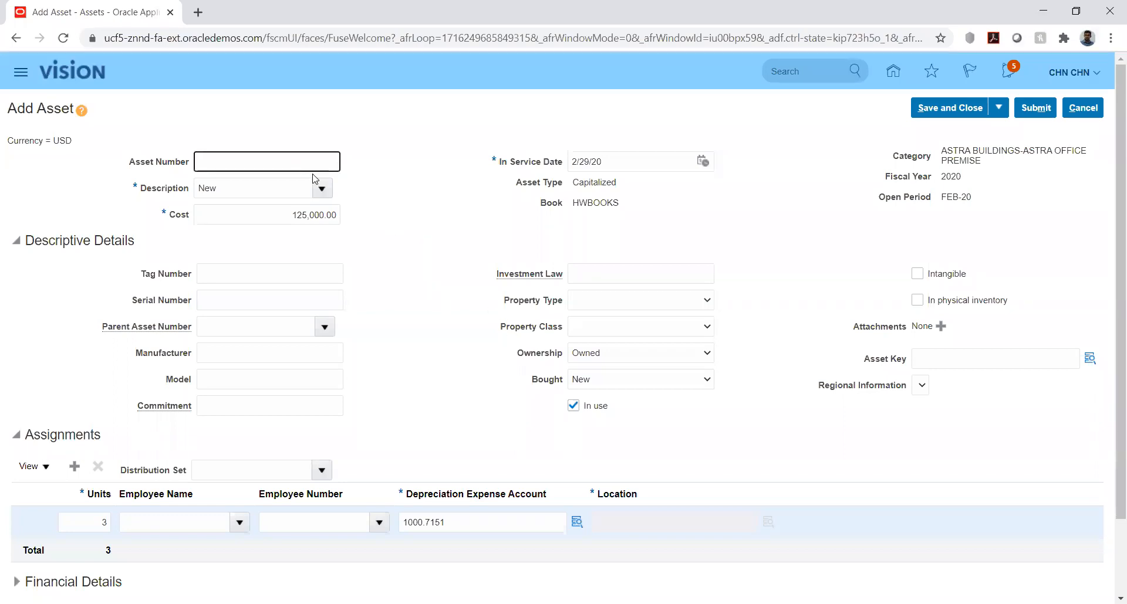
click(417, 226)
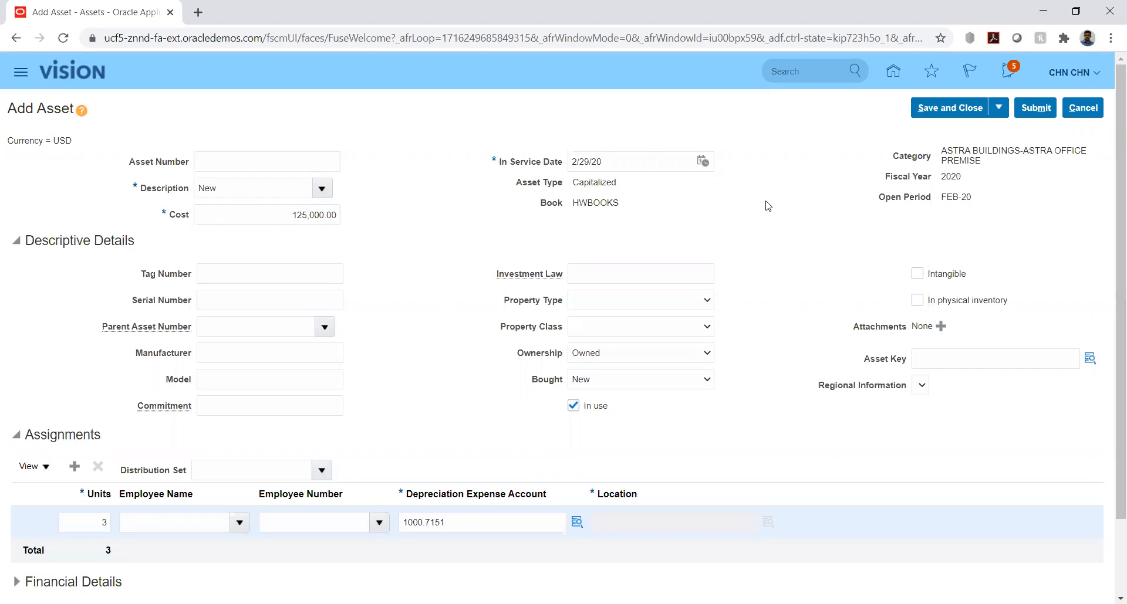
scroll(356, 242, down, 3)
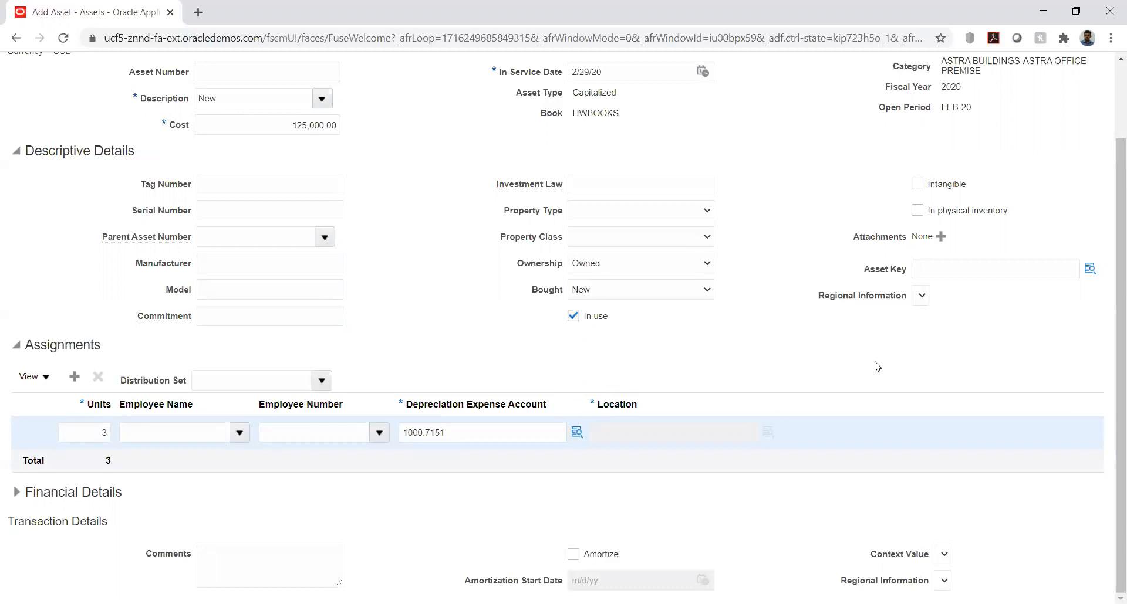
click(656, 291)
click(807, 356)
click(1090, 269)
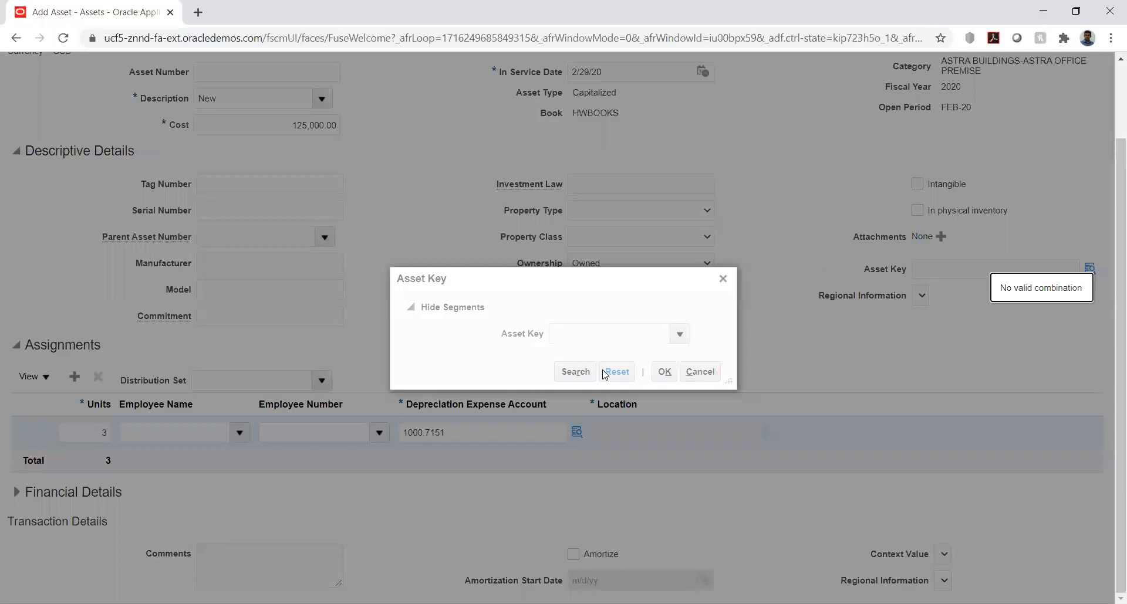
click(673, 330)
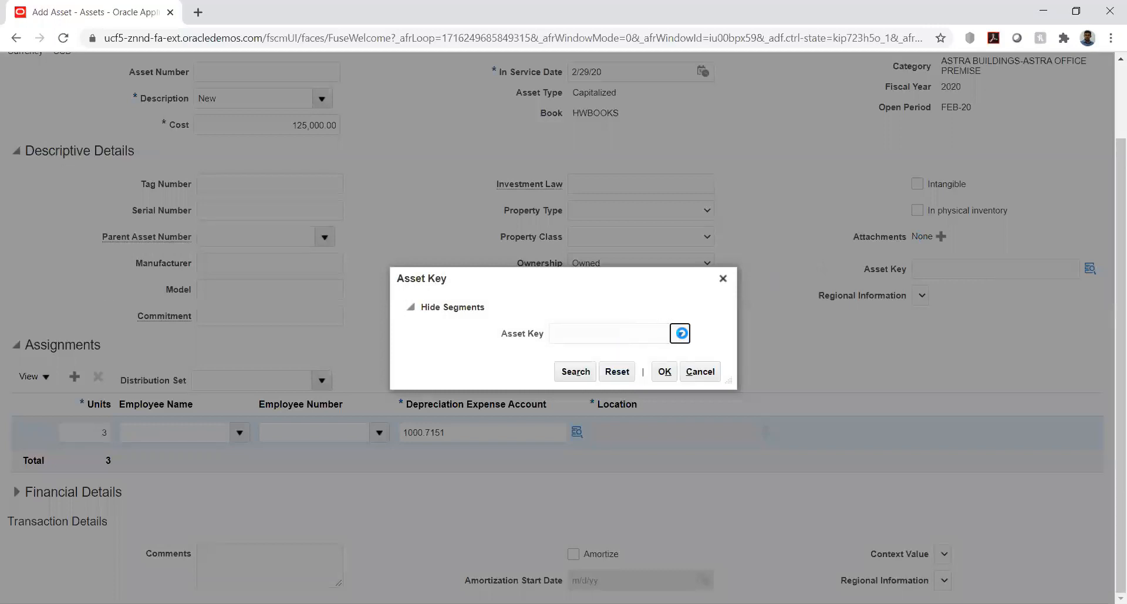
click(678, 333)
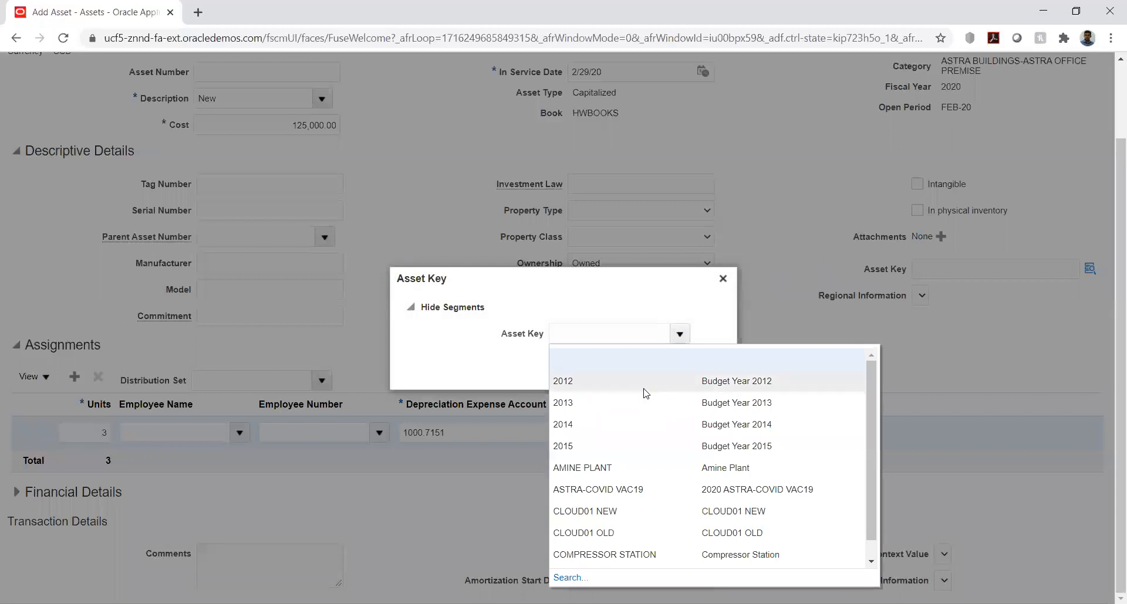
click(575, 489)
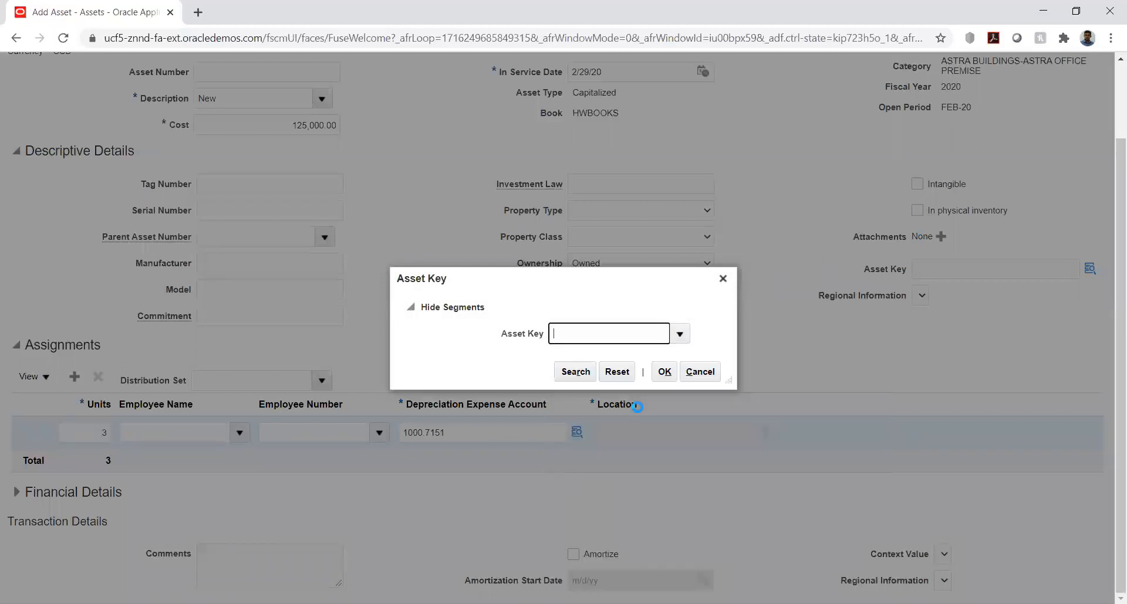
click(669, 380)
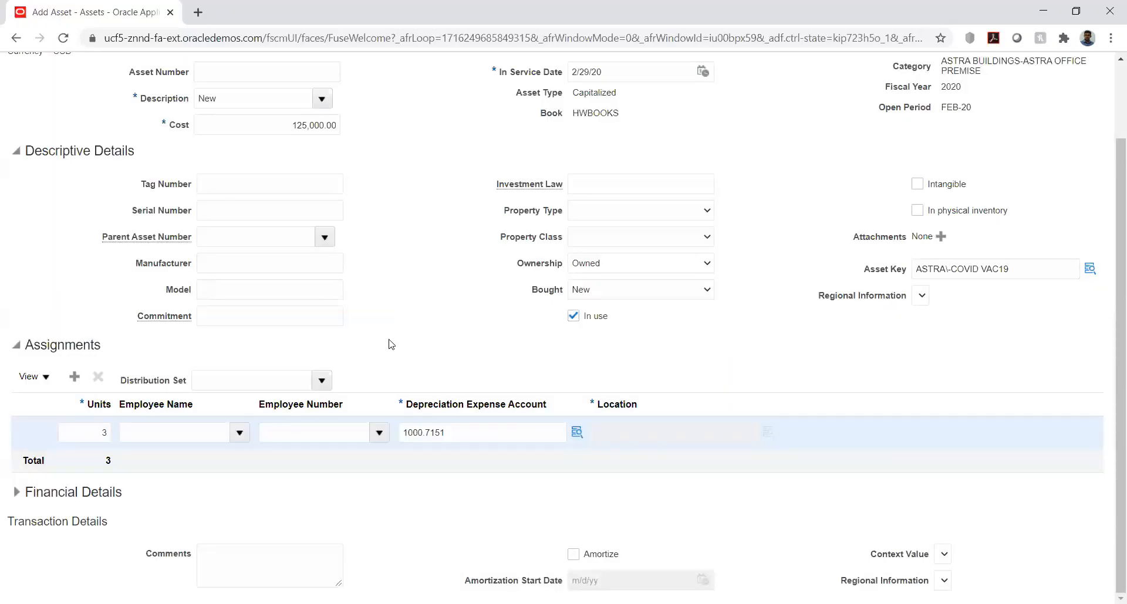
- Assign the asset's units to an employee by looking up and selecting the employee's name in the assignment row
click(180, 435)
text(Aru)
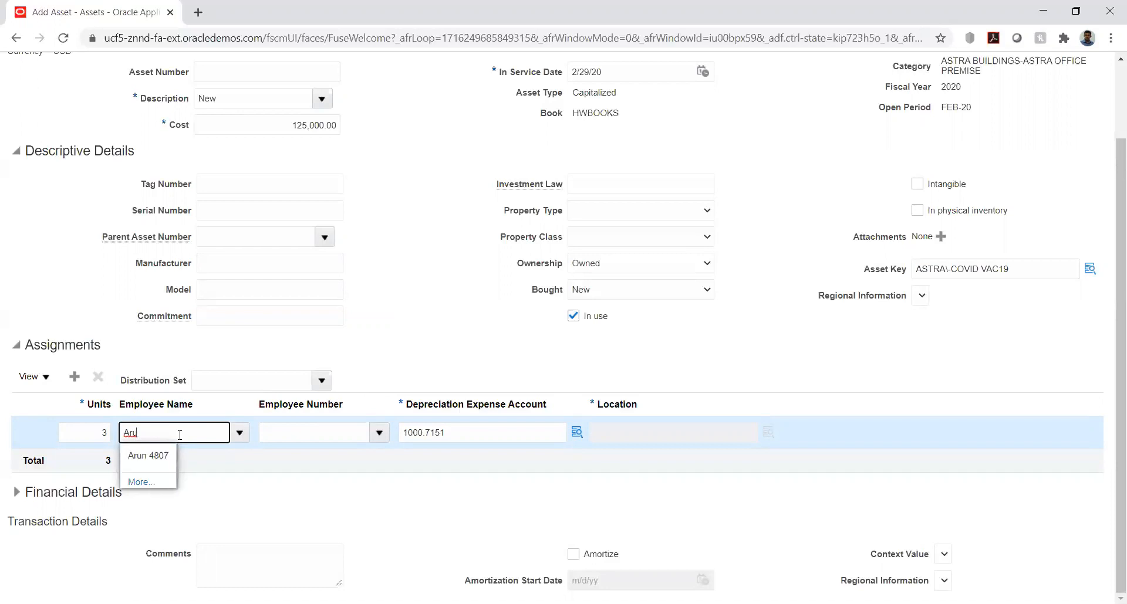
click(160, 457)
click(325, 435)
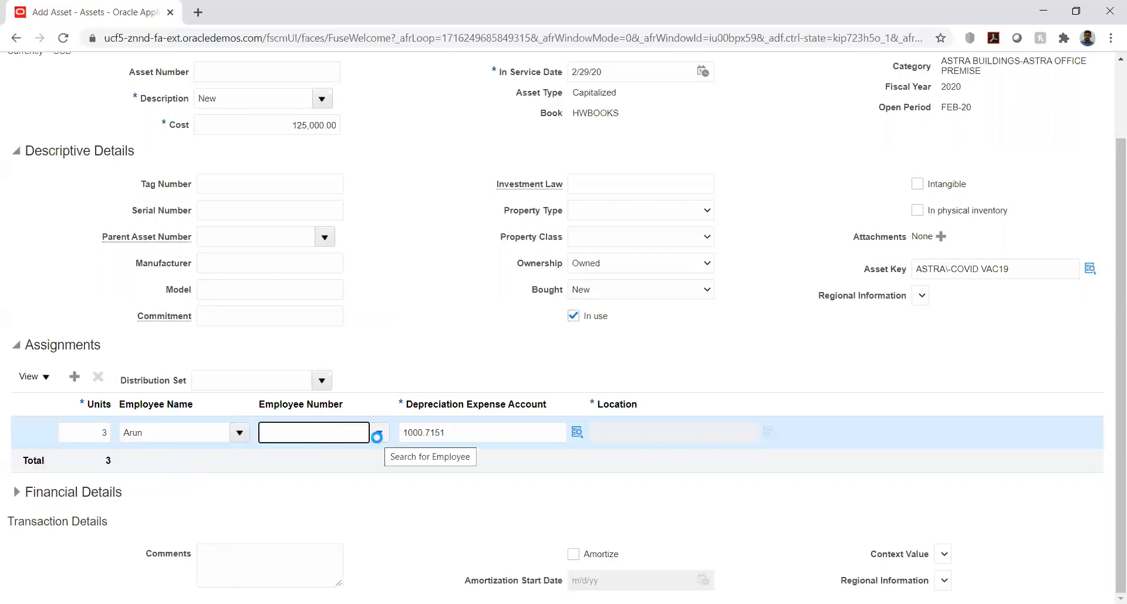
click(598, 505)
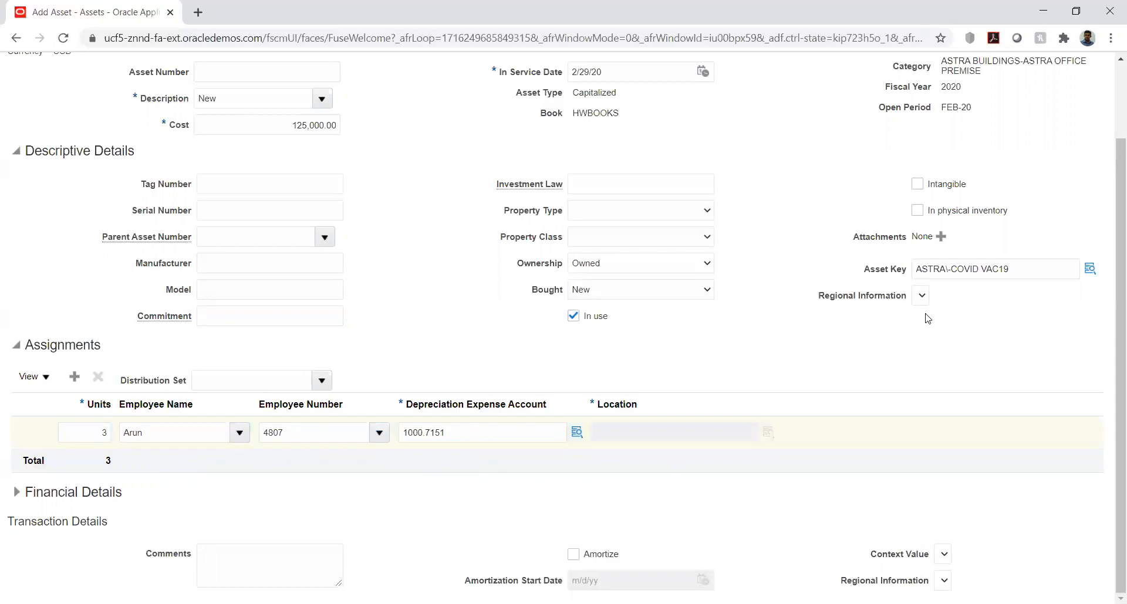
- Save the new asset and try to submit it
scroll(927, 318, up, 2)
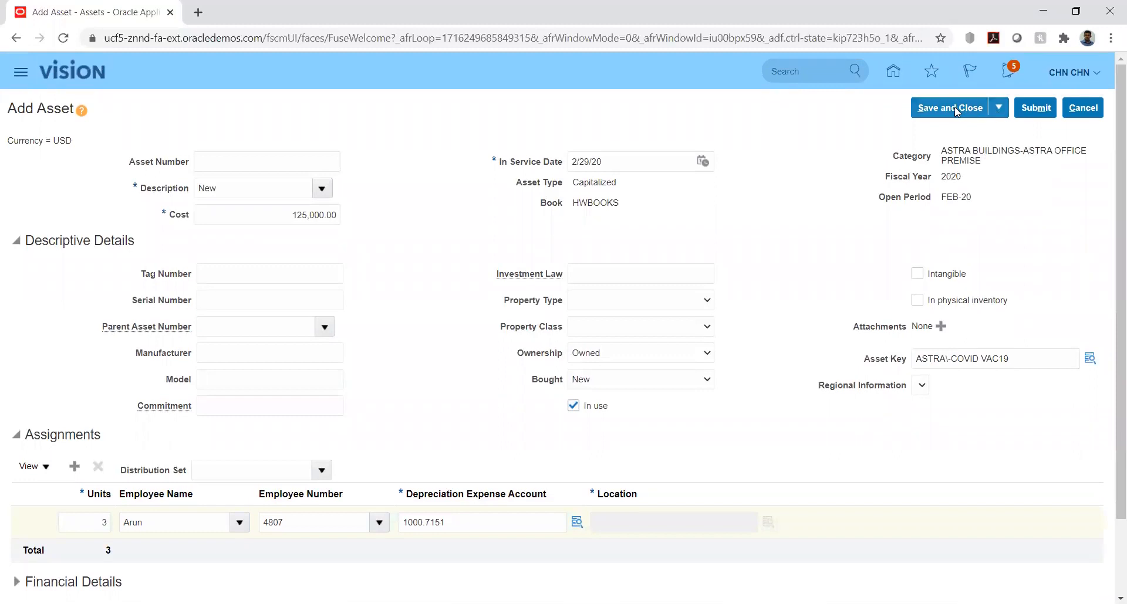
click(998, 108)
click(920, 130)
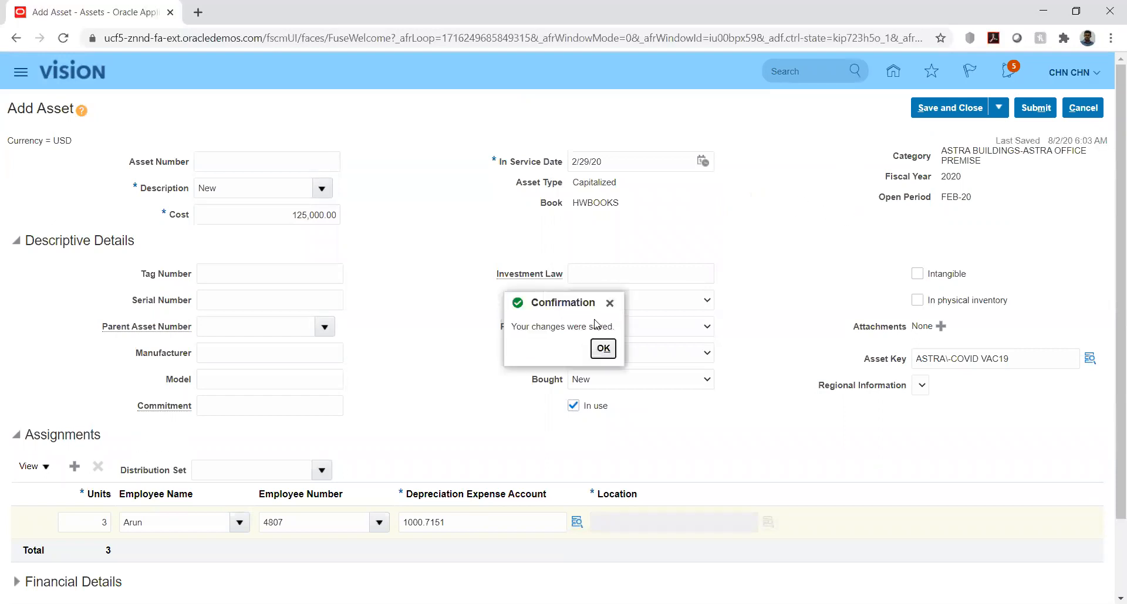
click(603, 349)
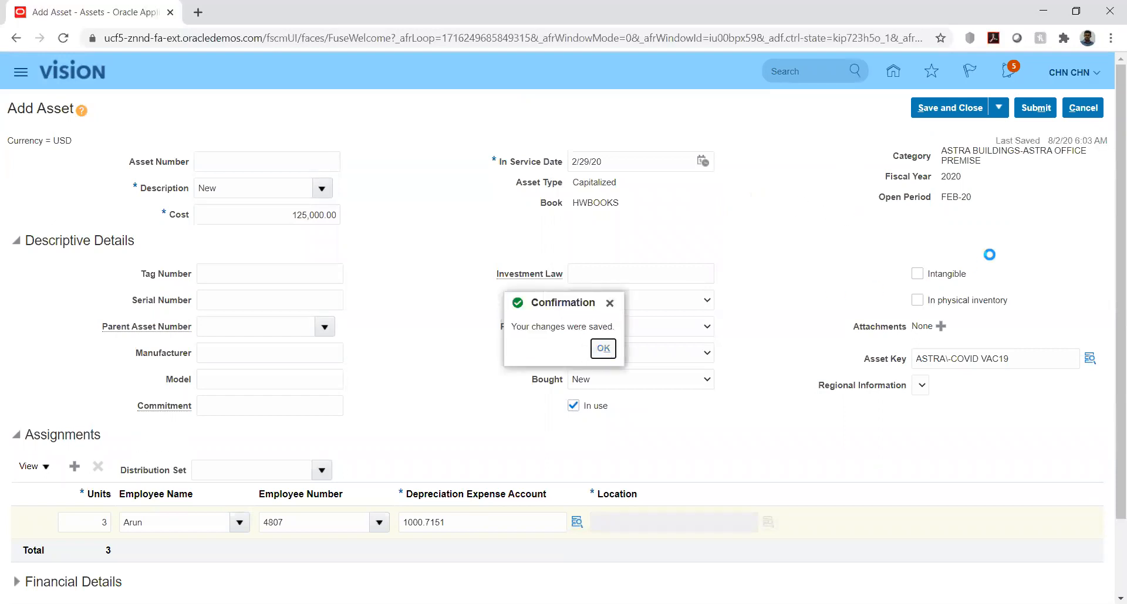
click(1036, 108)
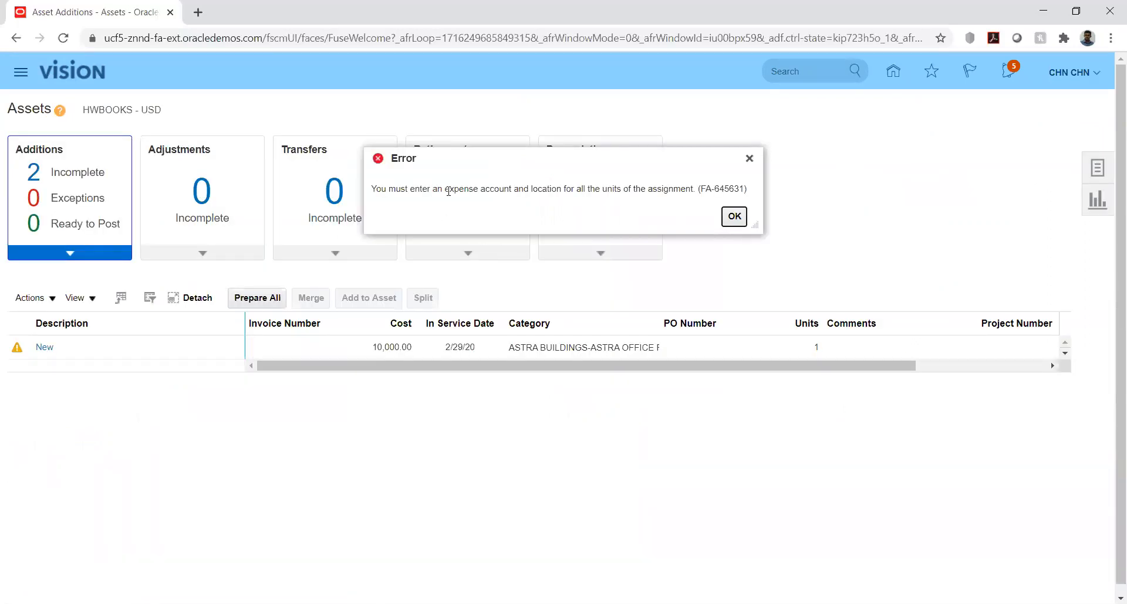
click(735, 217)
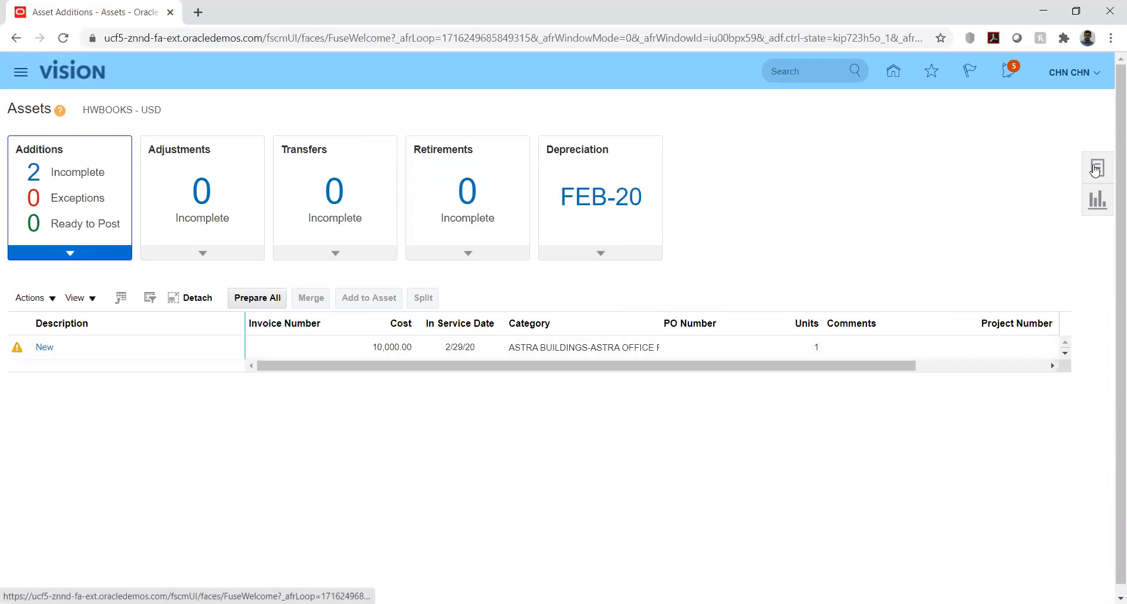
- Reopen the incomplete 125,000.00 asset from the additions list for editing and go to its assignments
click(598, 254)
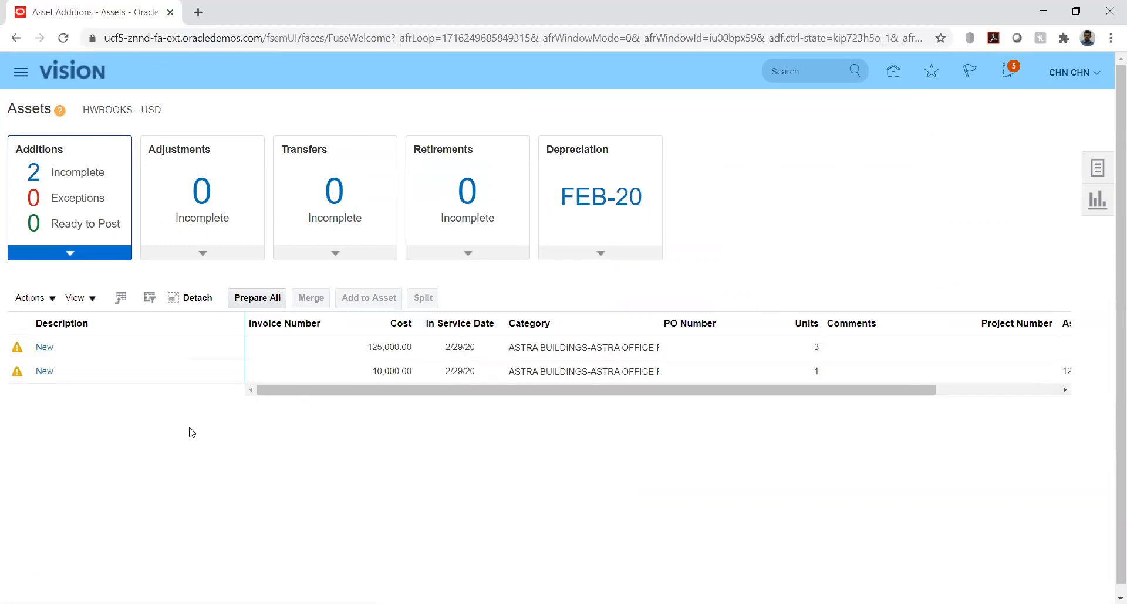
click(44, 347)
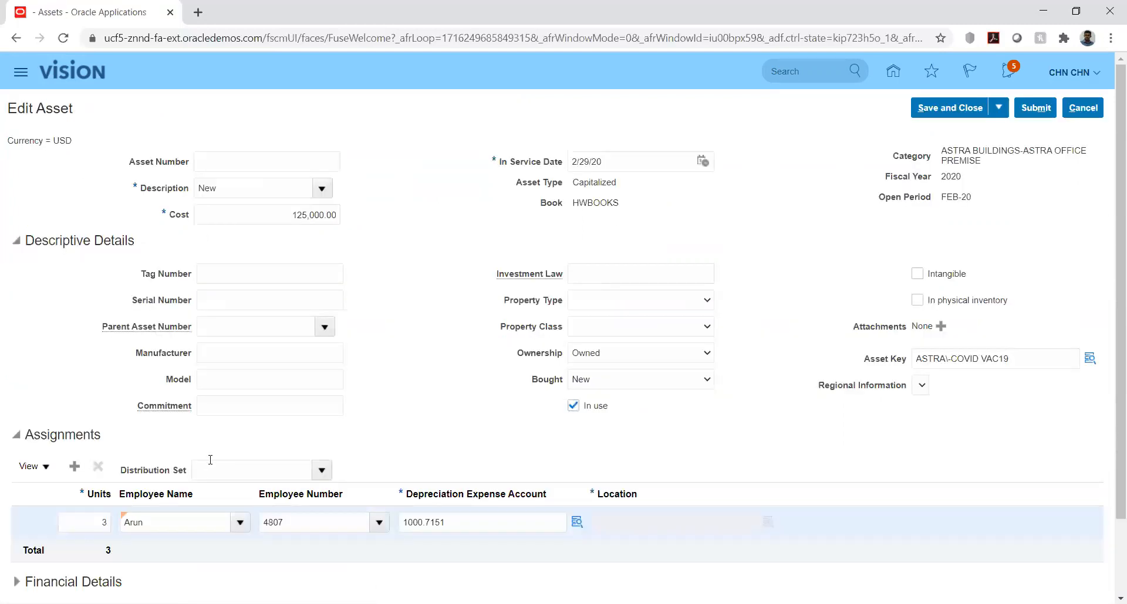
scroll(430, 292, down, 2)
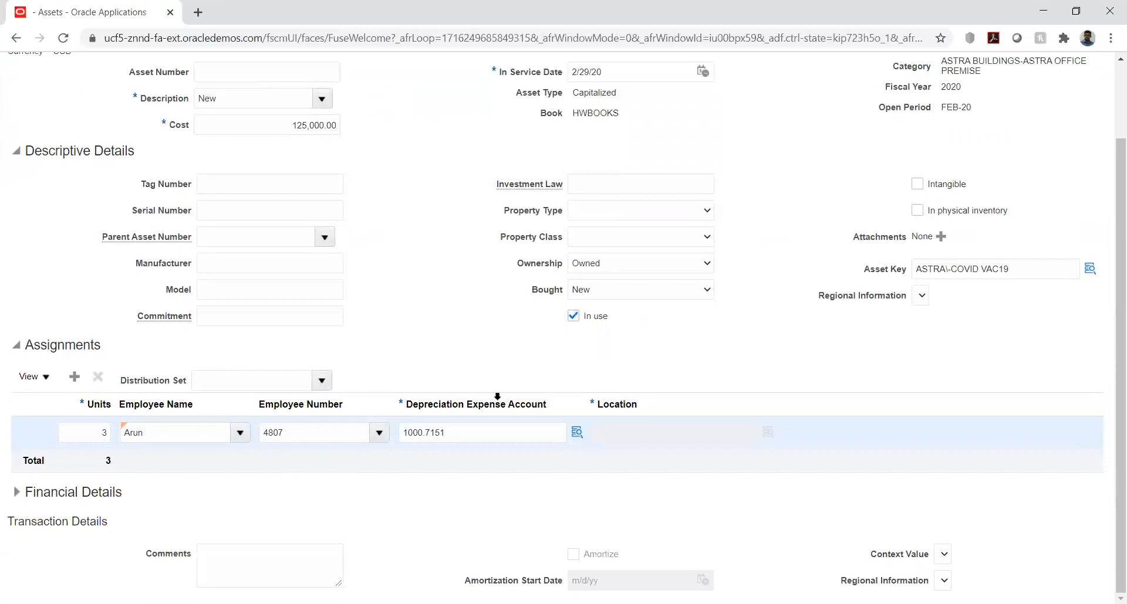
- Try to look up a location for the employee's assignment row and save and close the 125,000.00 asset
click(770, 434)
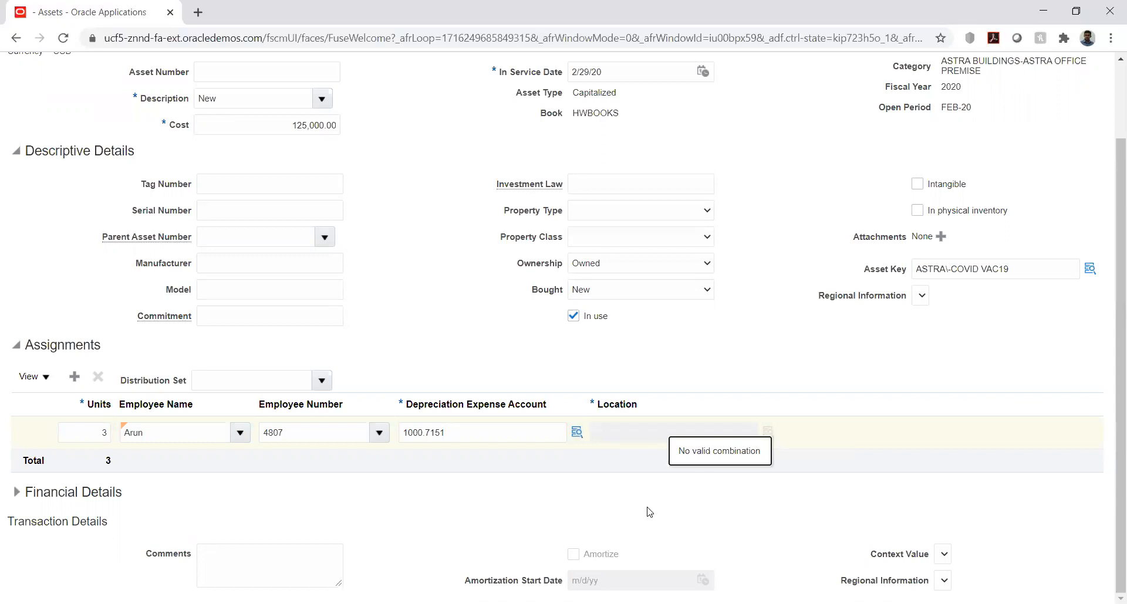
scroll(776, 301, up, 2)
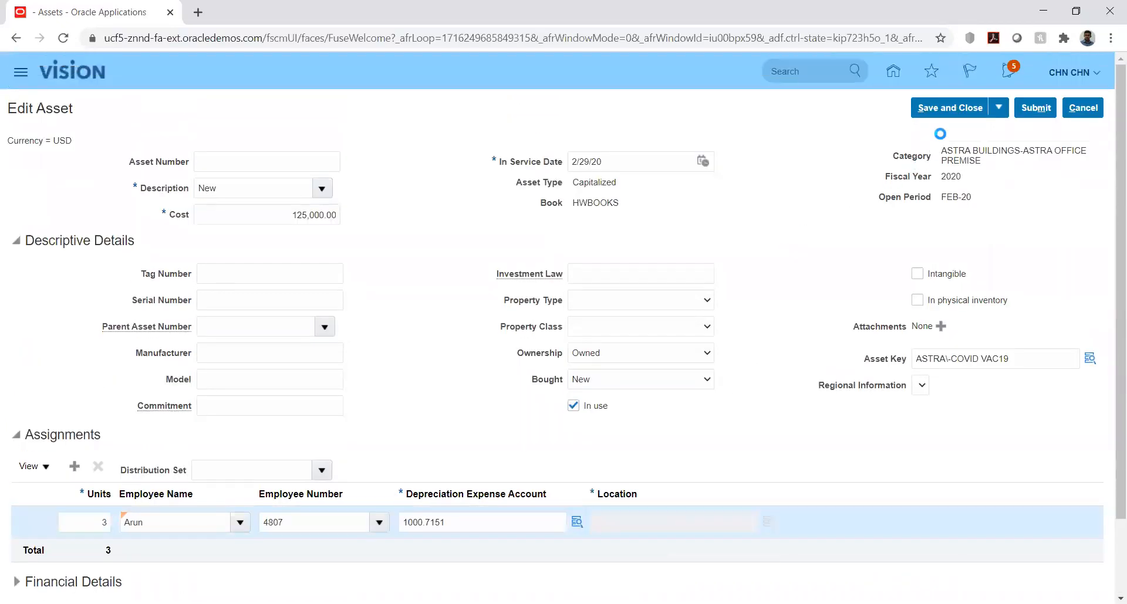
click(950, 108)
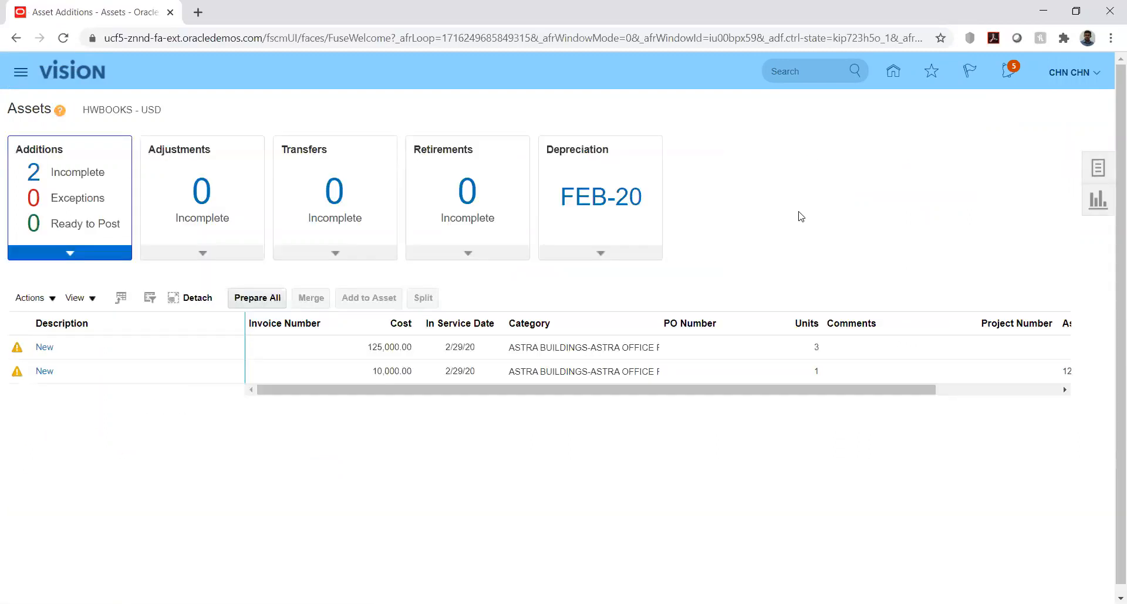
- Leave the assets work area and go to Setup and Maintenance
click(894, 75)
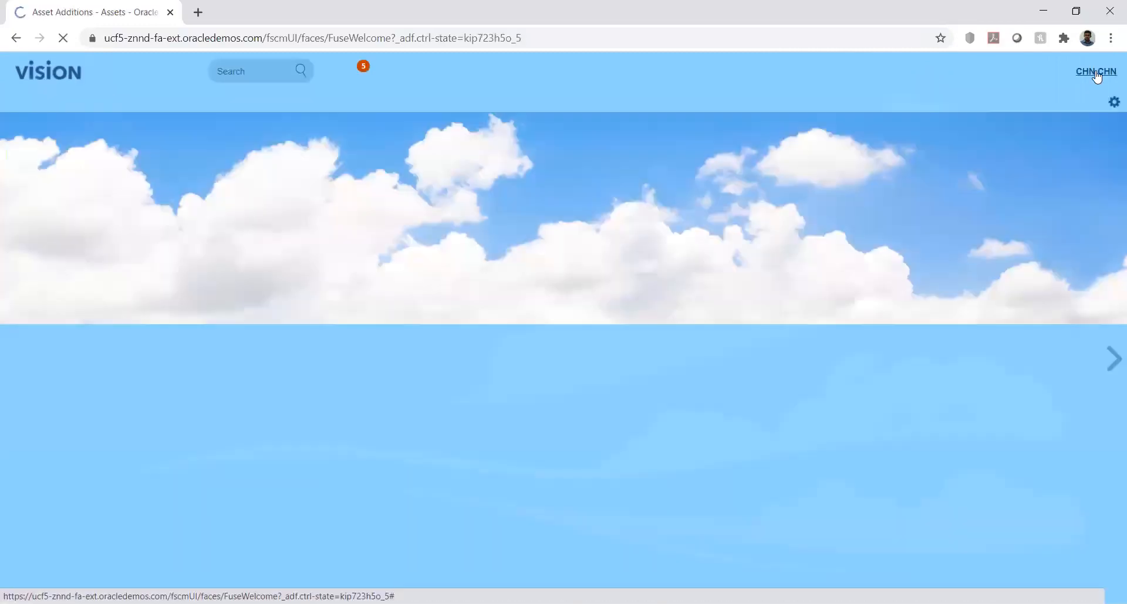
click(1095, 74)
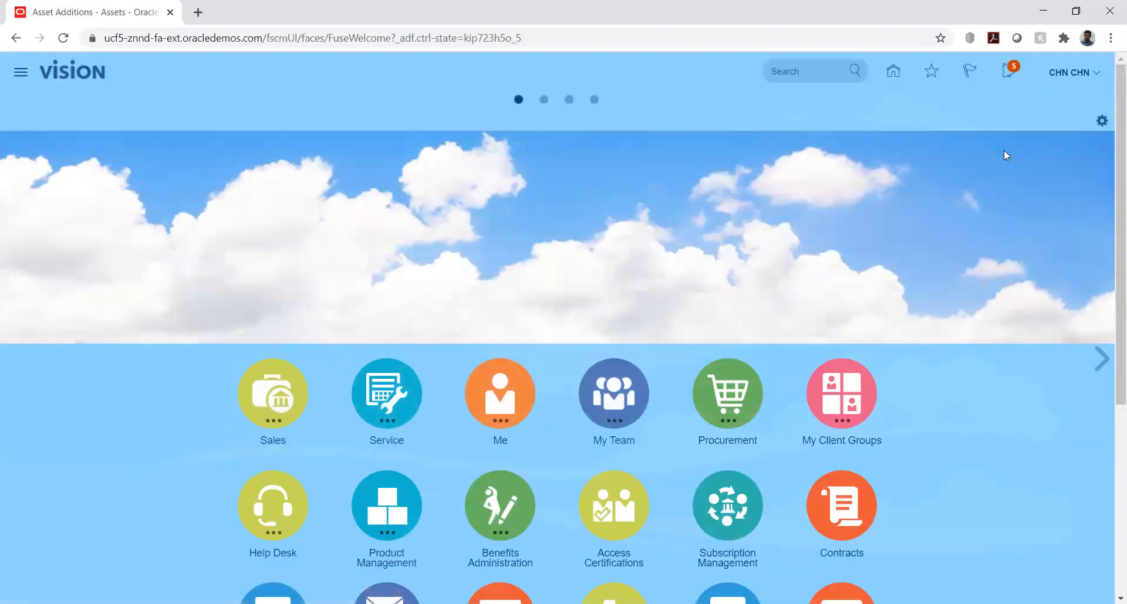
click(845, 286)
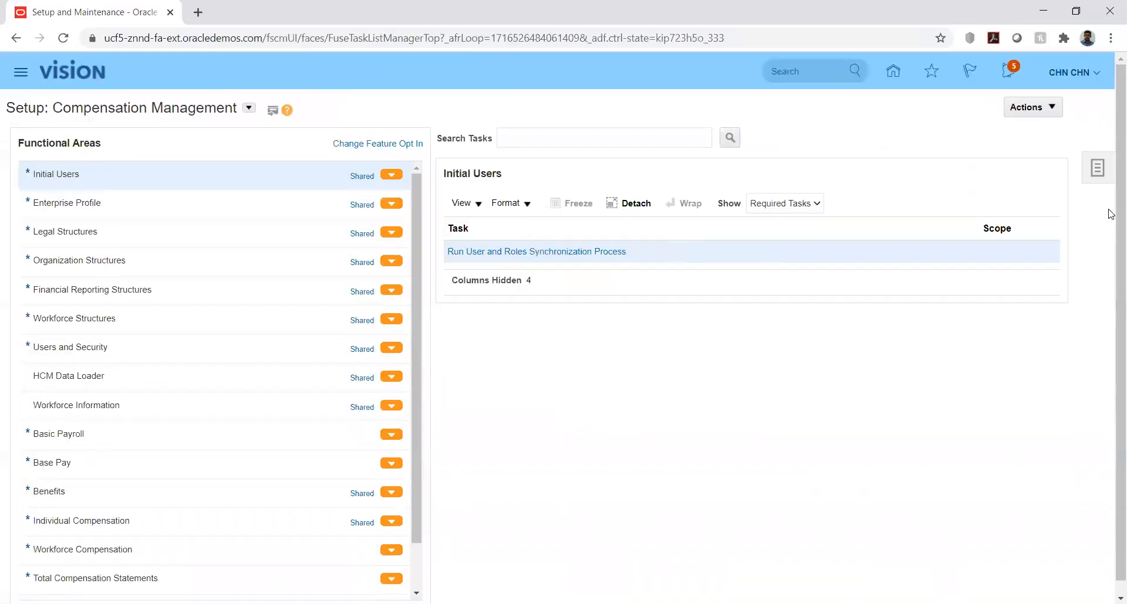
- Find the HW Implementation project by searching implementation projects for "hw", and open it with its Financials task list expanded
click(1096, 170)
click(968, 105)
click(94, 164)
text(hw)
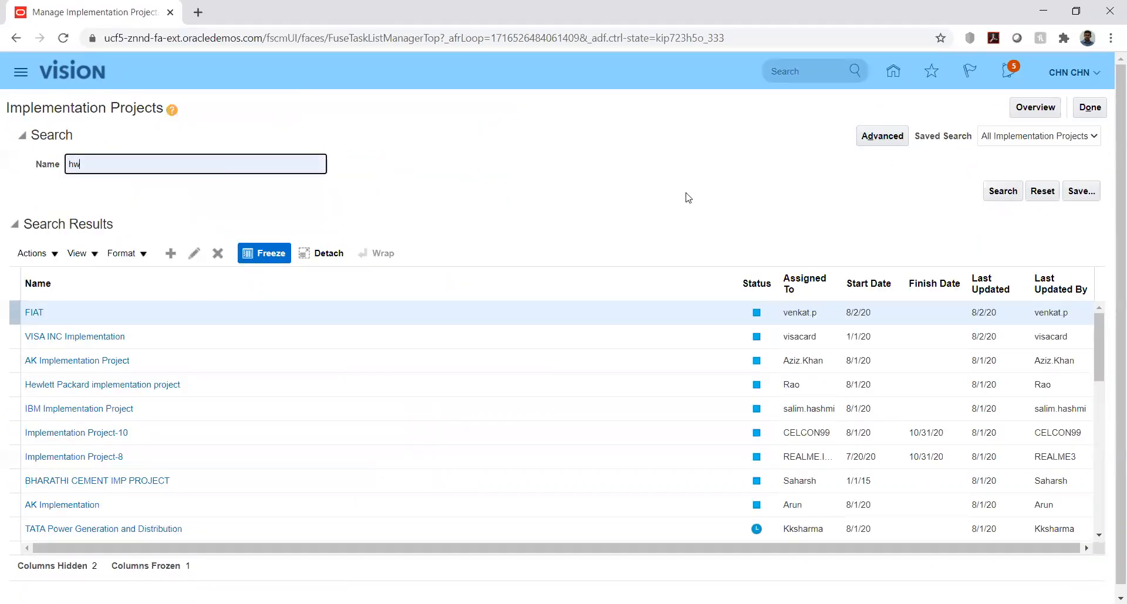
click(998, 192)
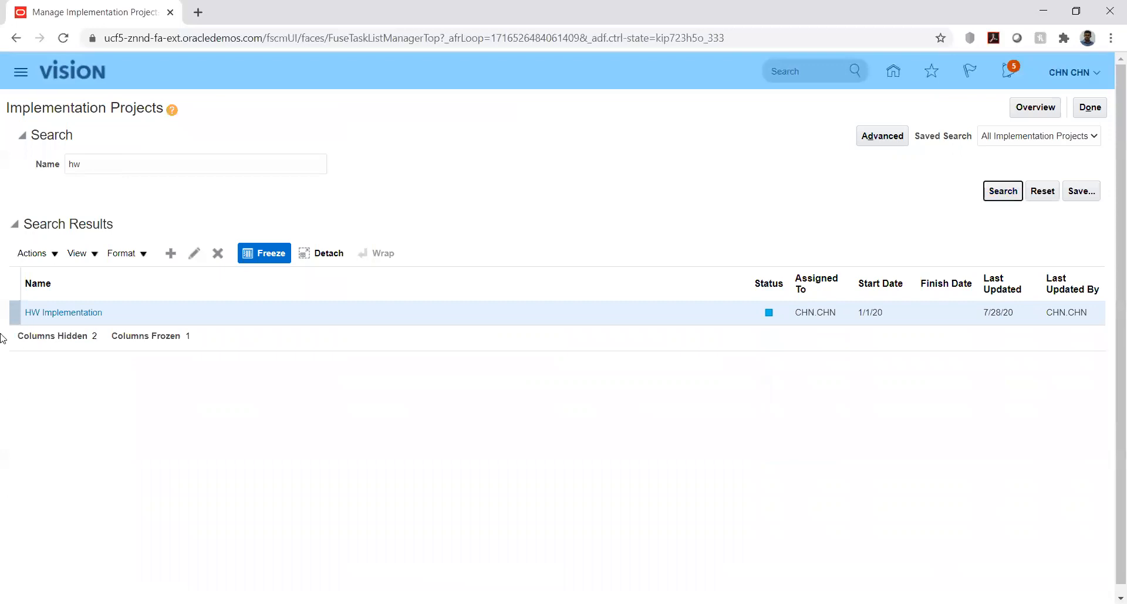
click(84, 317)
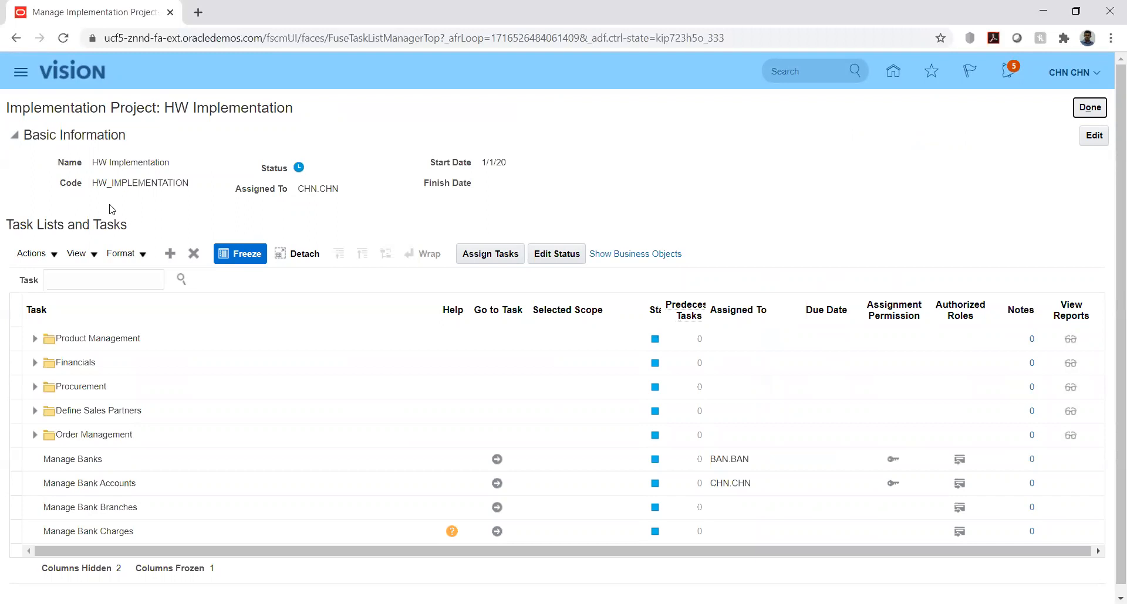
click(34, 363)
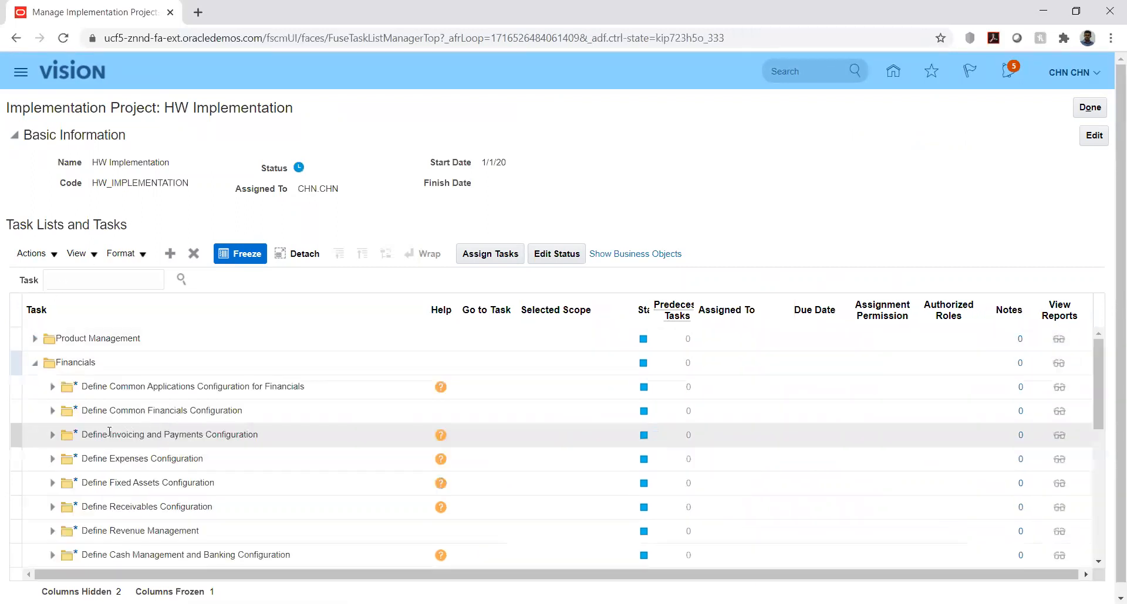
- Expand the Define Fixed Assets Configuration folder under Financials and look through its tasks
click(52, 483)
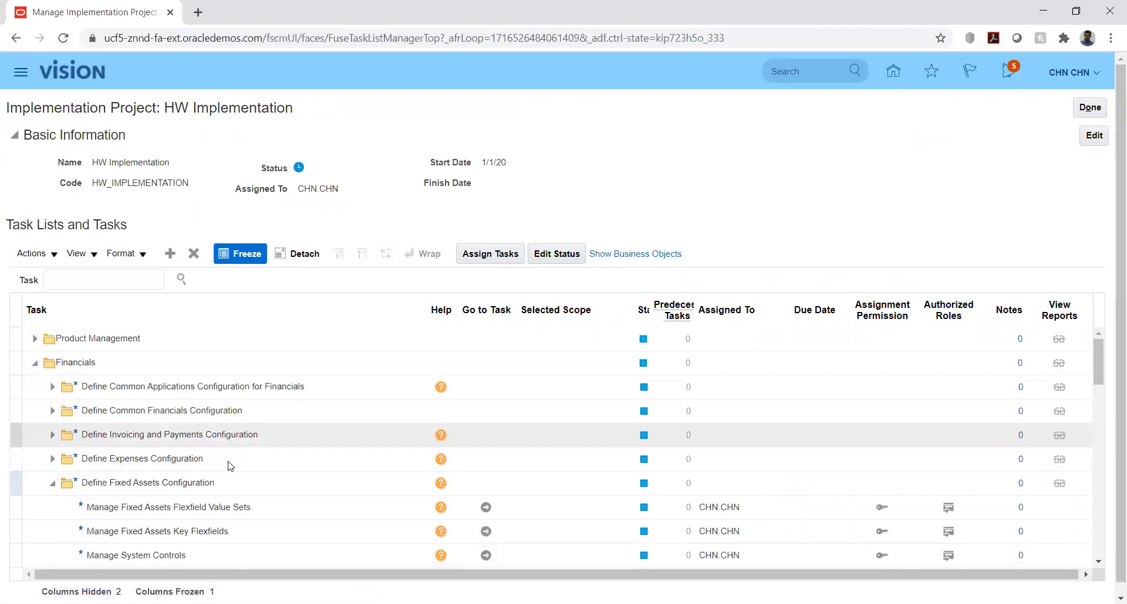
scroll(210, 467, down, 3)
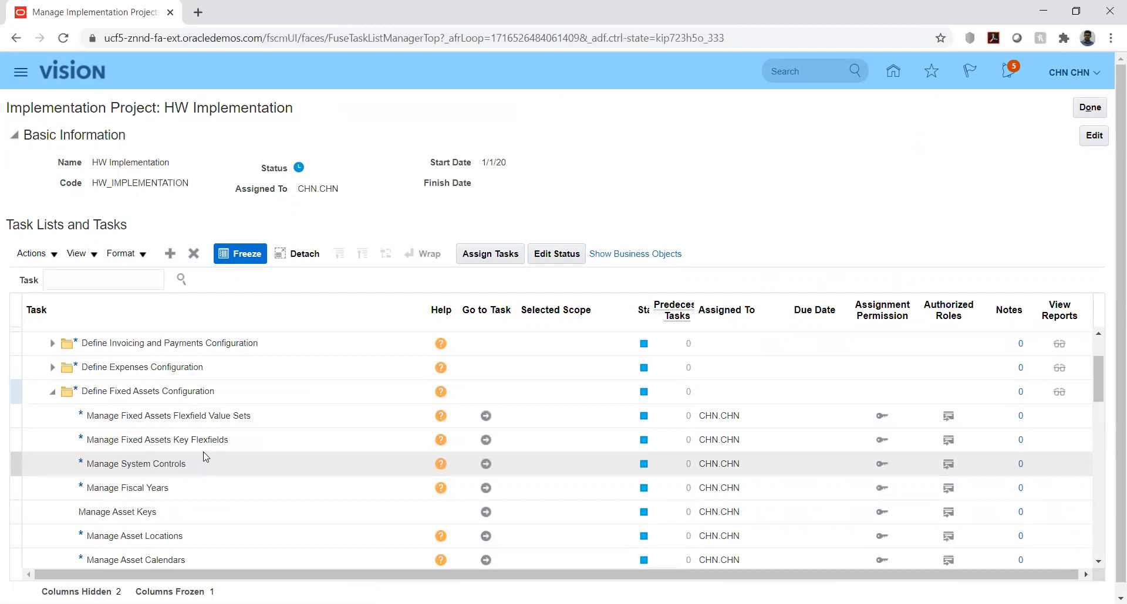
scroll(198, 440, down, 3)
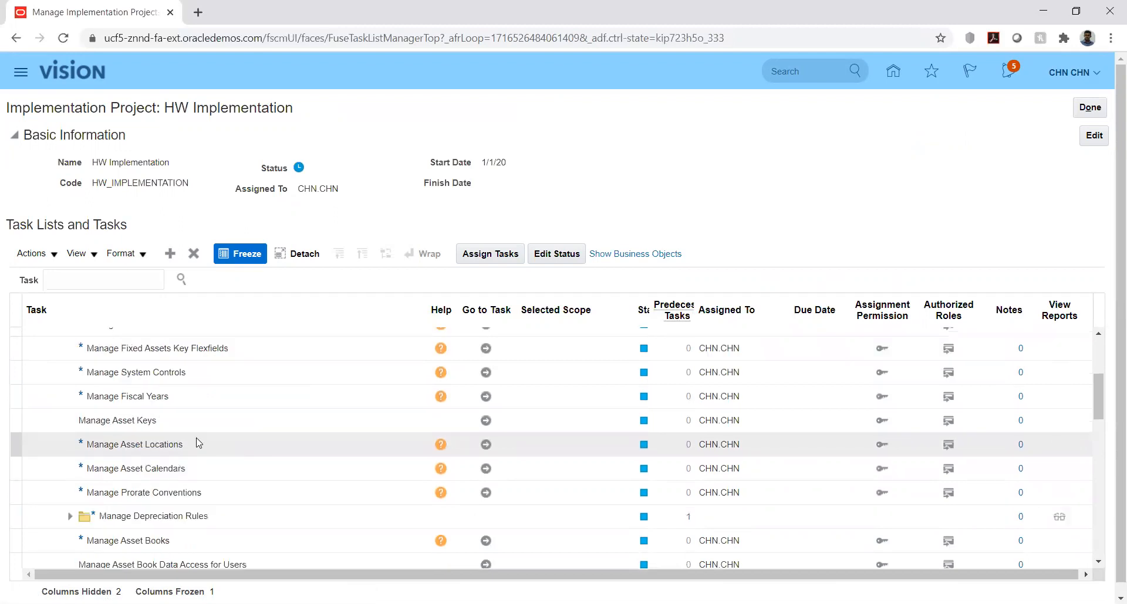
scroll(198, 444, down, 3)
- Search the project tasks for %valueset% and clear the search
click(104, 280)
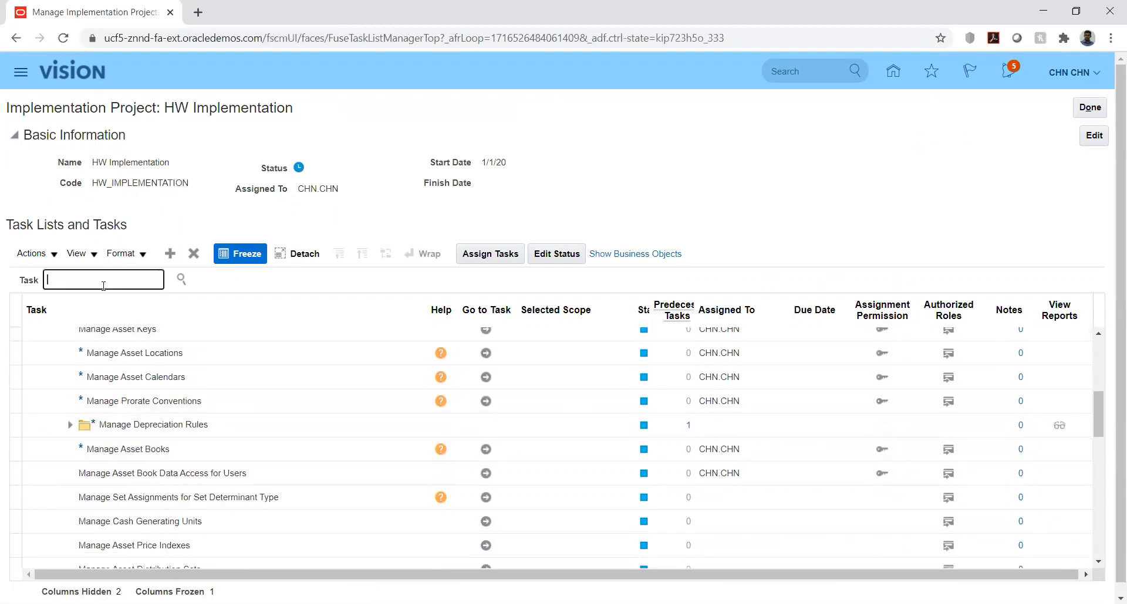
text(%valueset%)
click(187, 282)
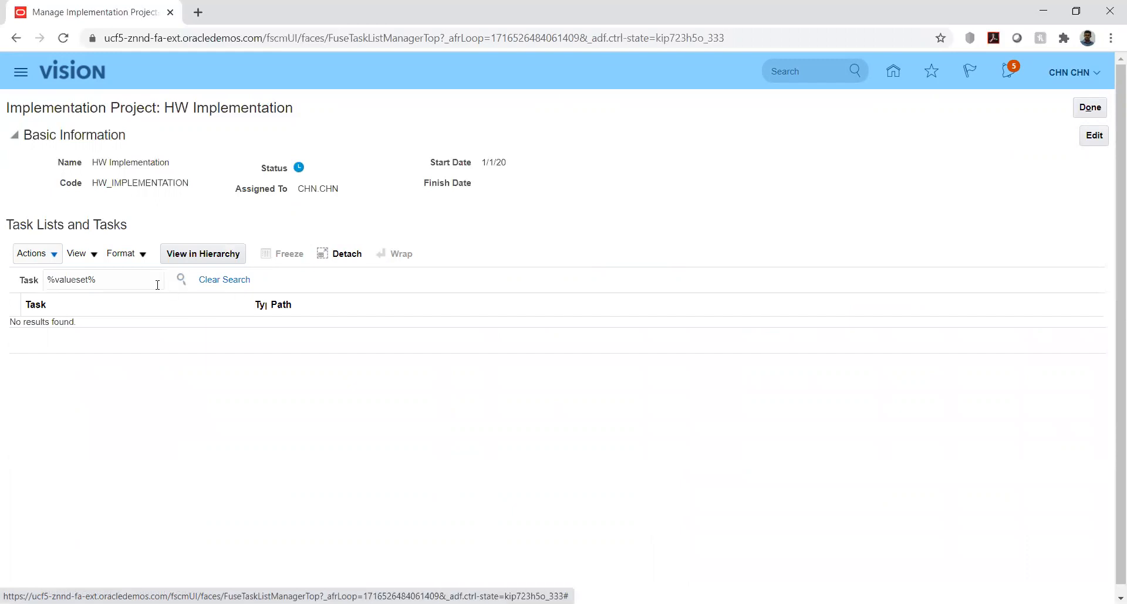
click(90, 279)
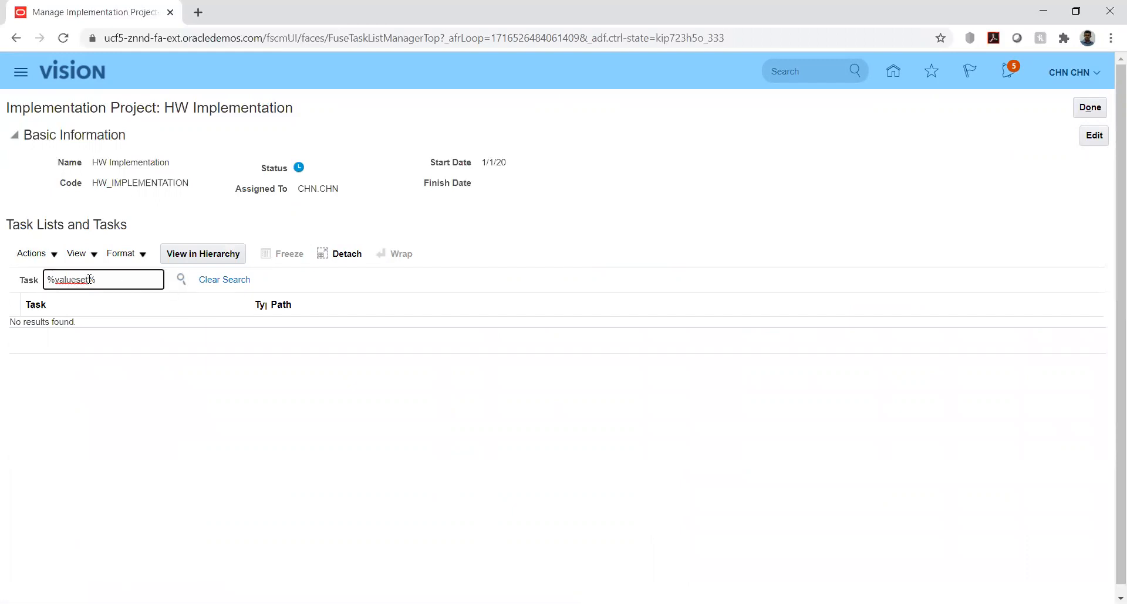
click(211, 279)
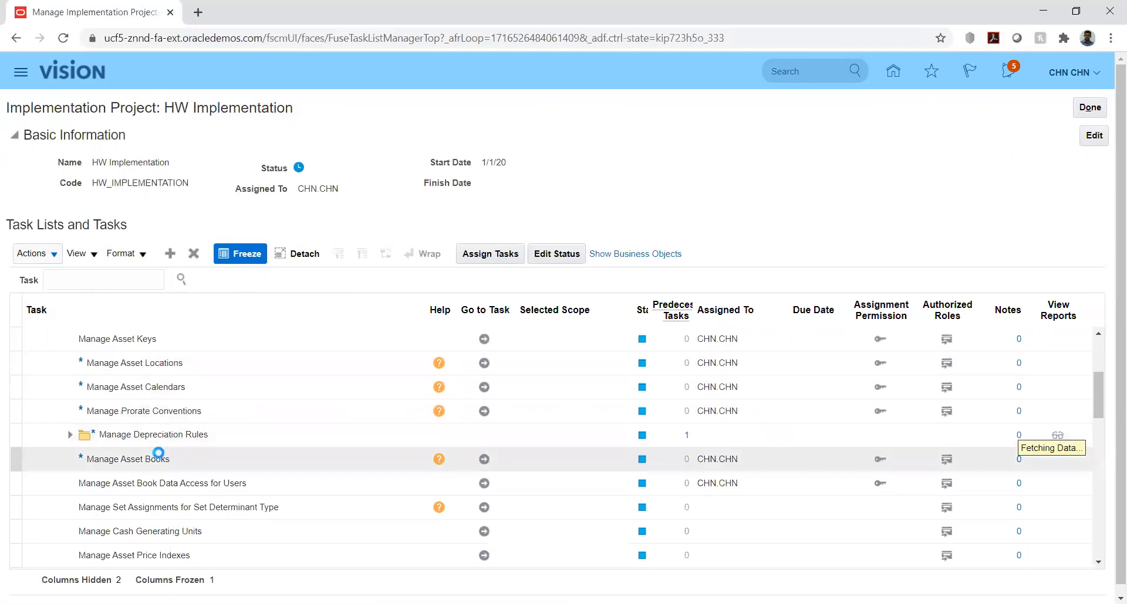
- Expand Define Common Applications Configuration for Financials, its Define Enterprise Structures for Financials folder, and Define Financial Reporting Structures within it
scroll(158, 453, up, 5)
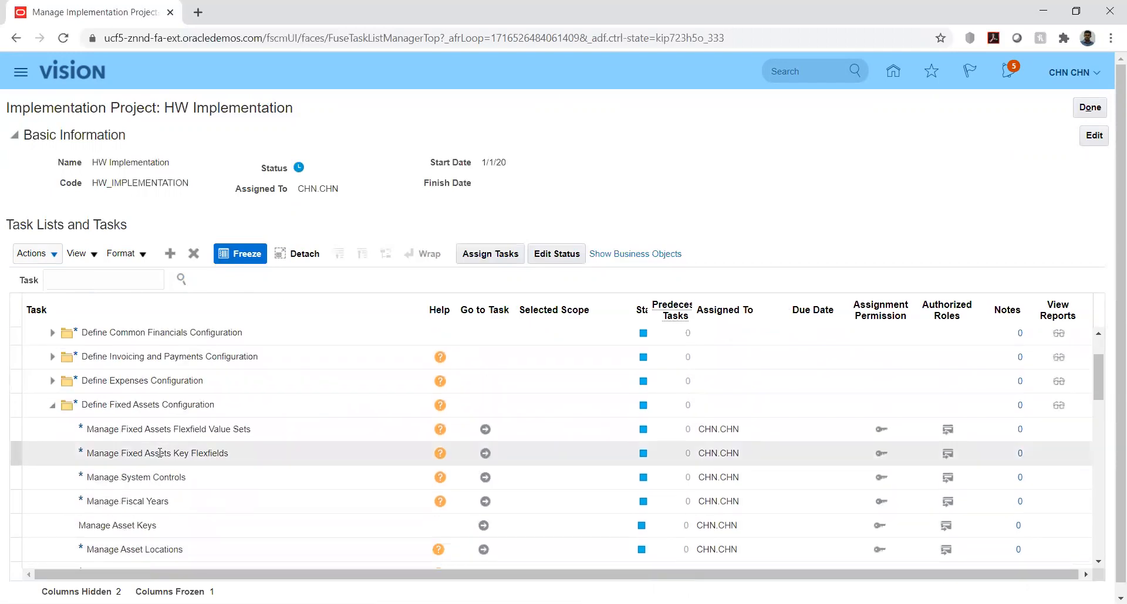
scroll(160, 453, up, 3)
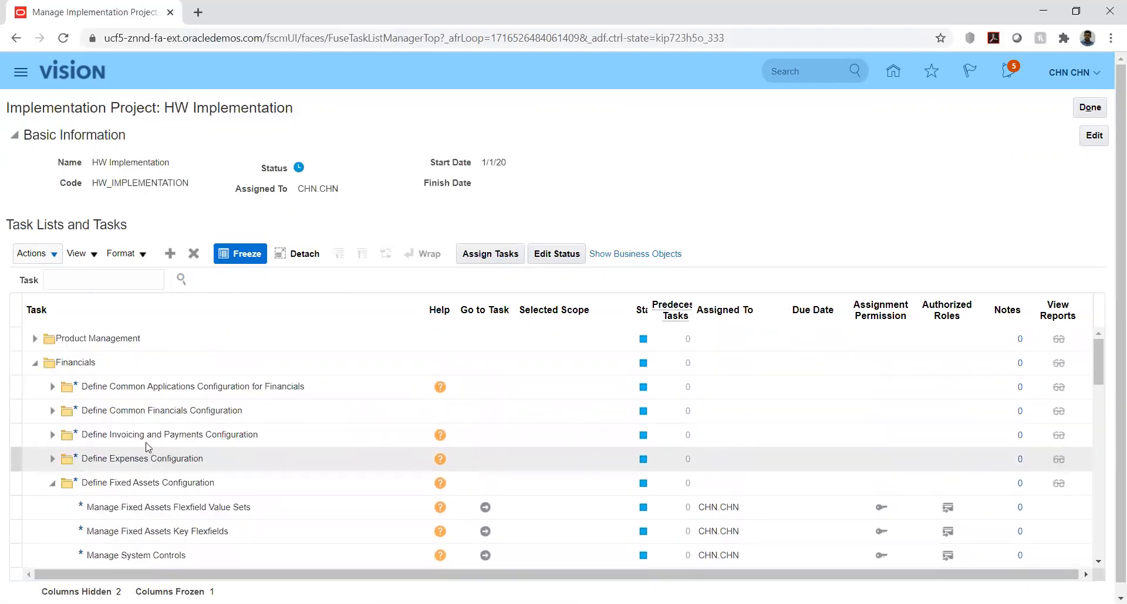
click(52, 387)
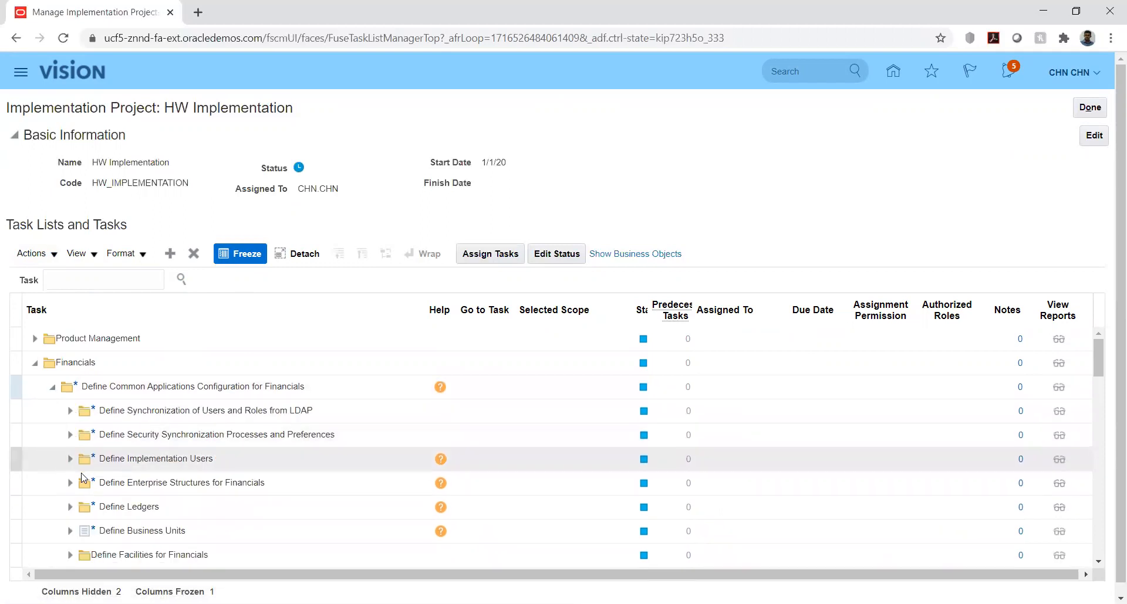
click(70, 485)
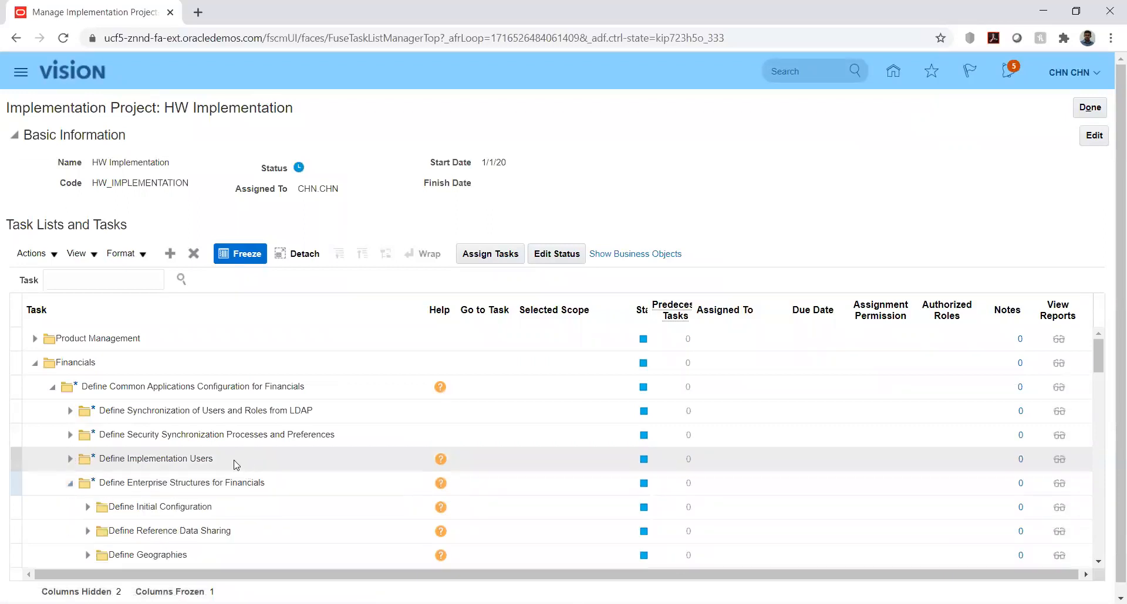
scroll(236, 465, down, 3)
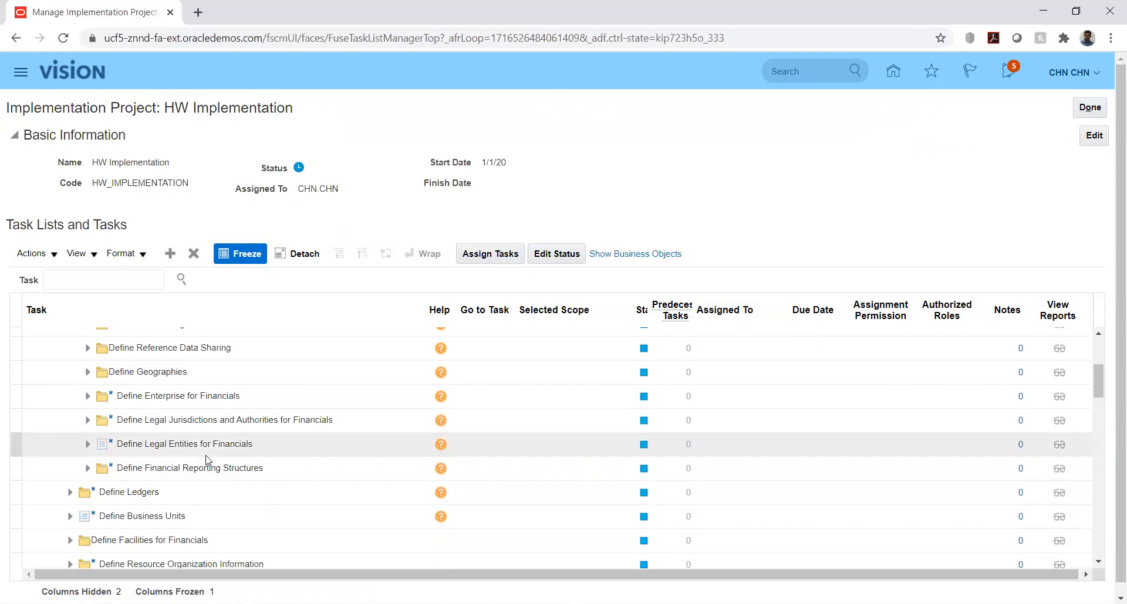
click(87, 468)
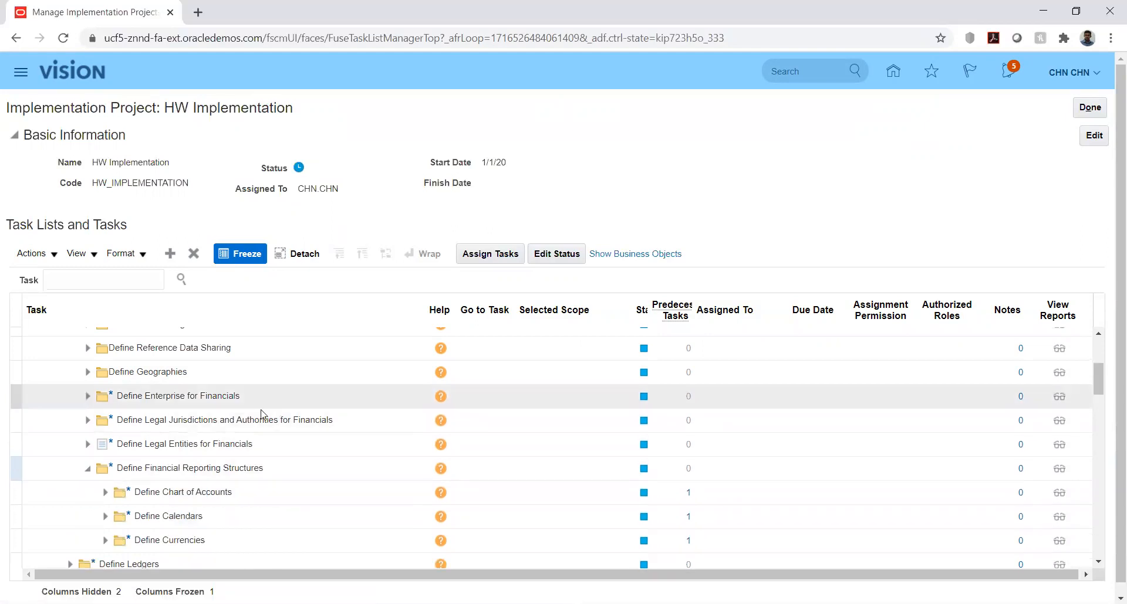
- Open the Manage Fixed Assets Flexfield Value Sets task under Define Fixed Assets Configuration
scroll(255, 418, down, 5)
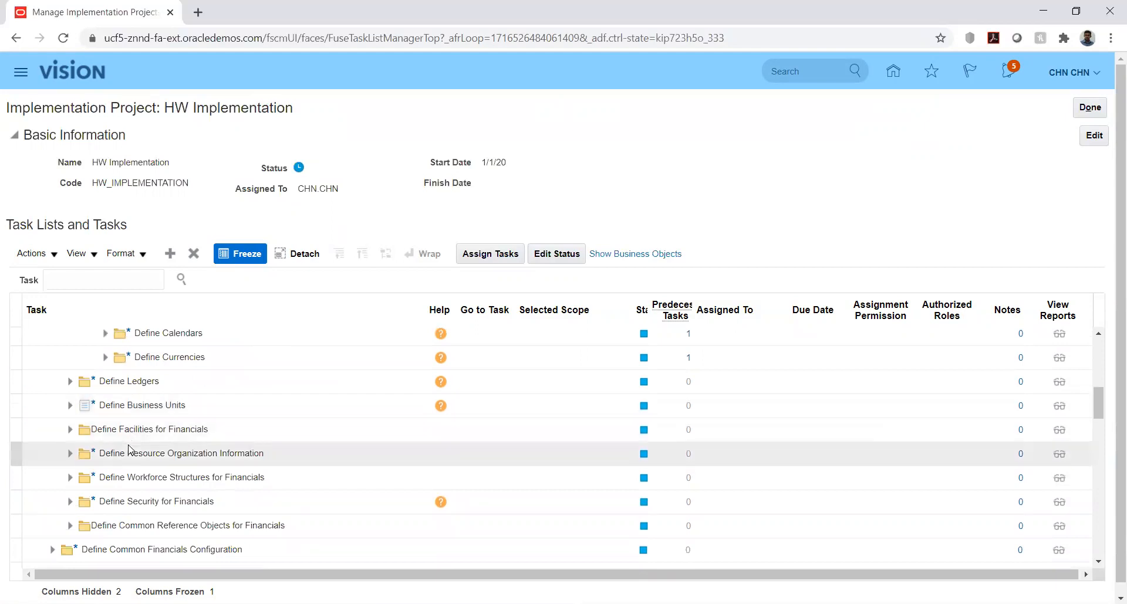
scroll(130, 449, down, 2)
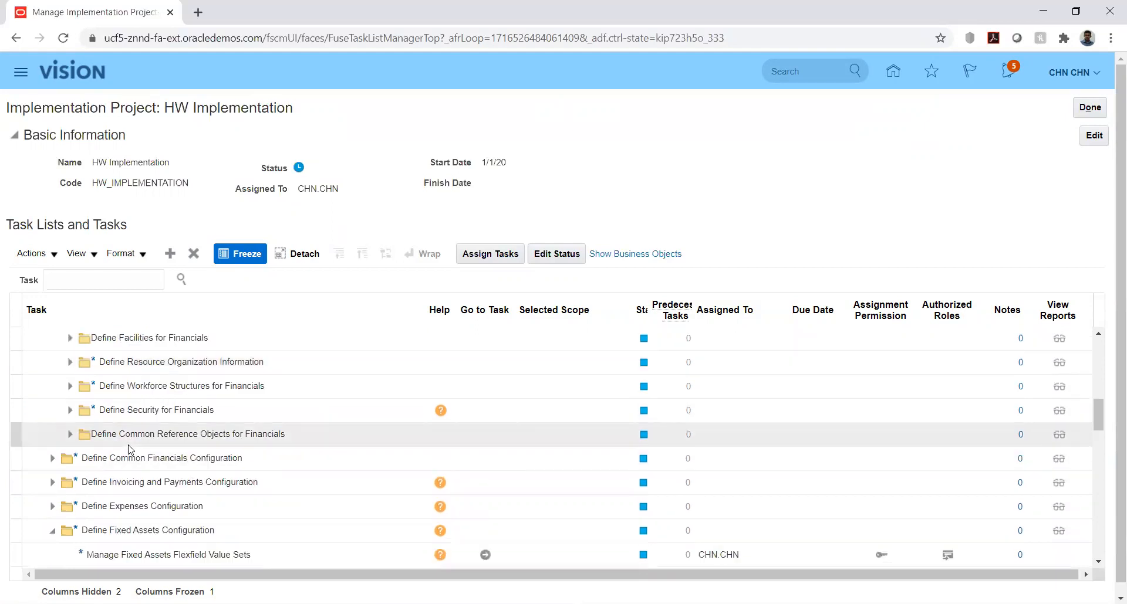
scroll(130, 450, down, 4)
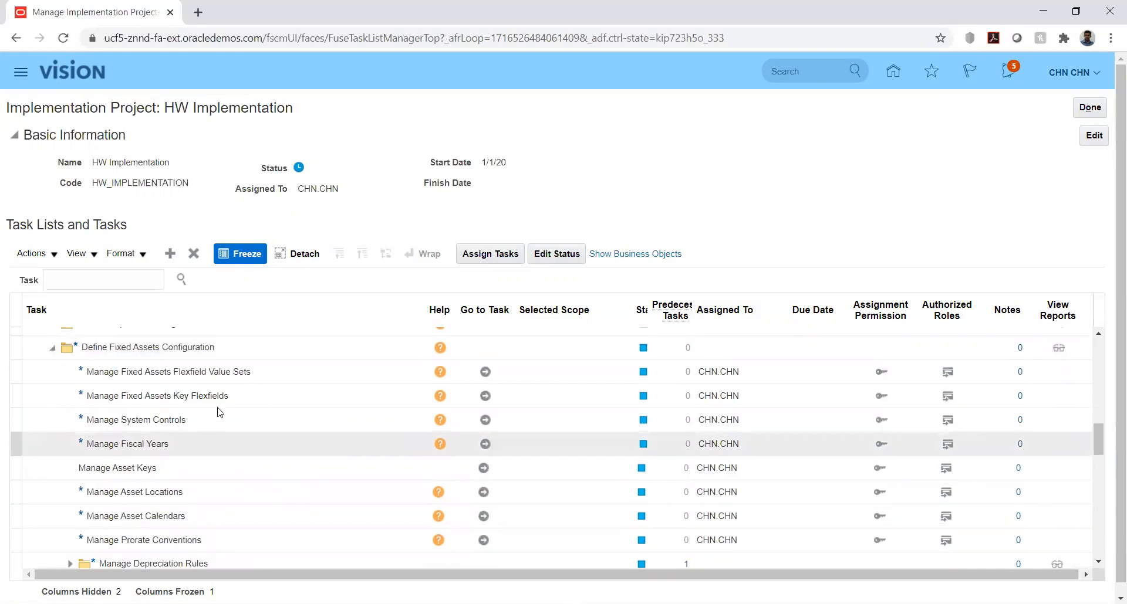
click(485, 372)
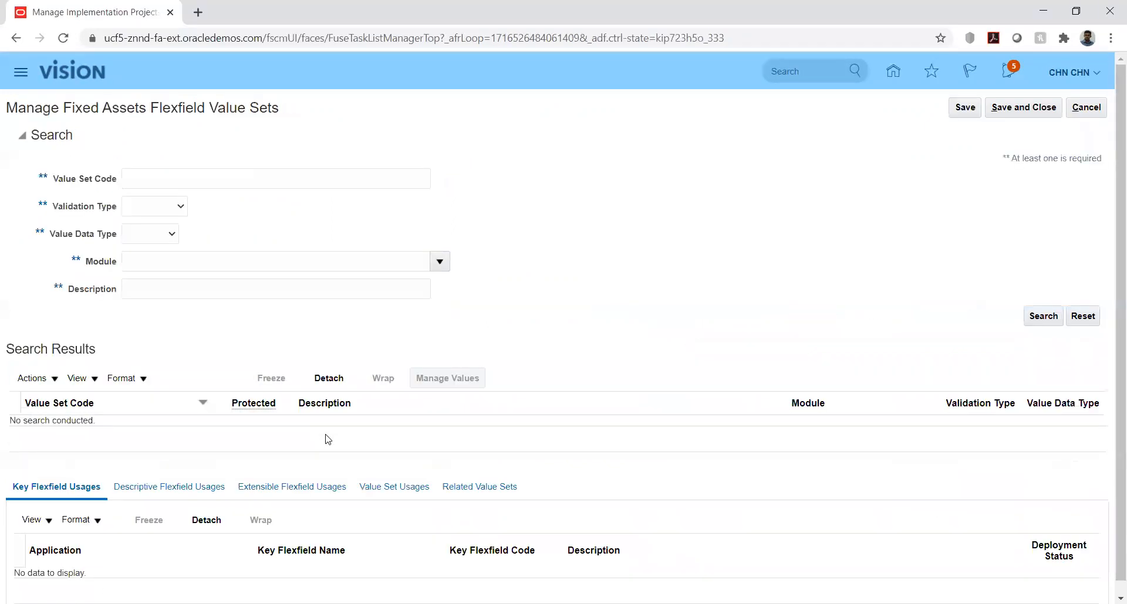
- Try to search for value sets with the value set code %cat%
click(233, 179)
text(%cat%)
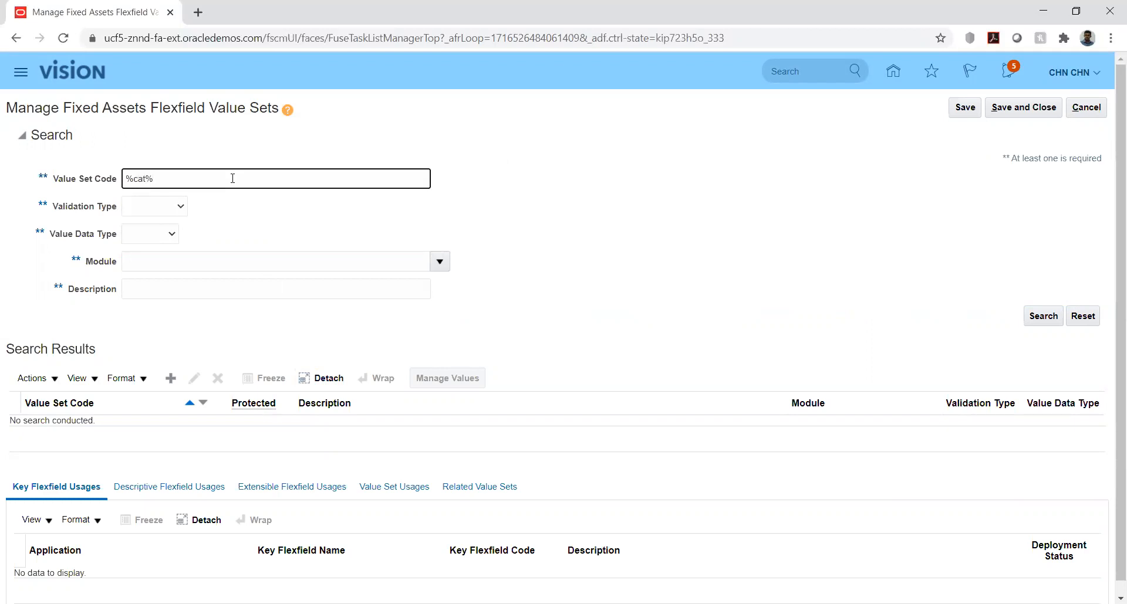
click(1037, 317)
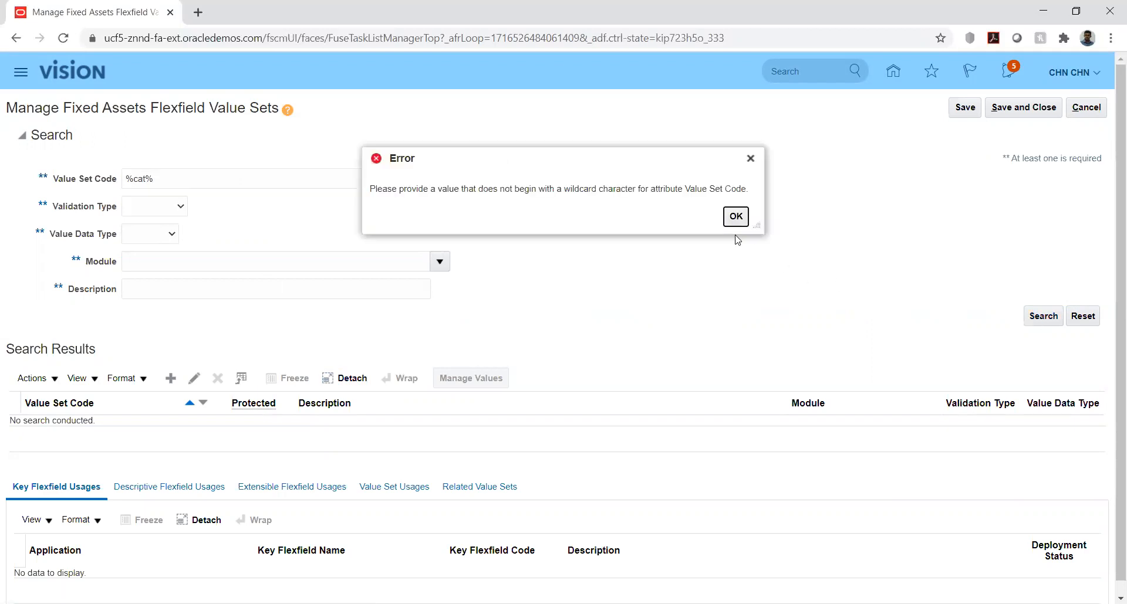
click(735, 217)
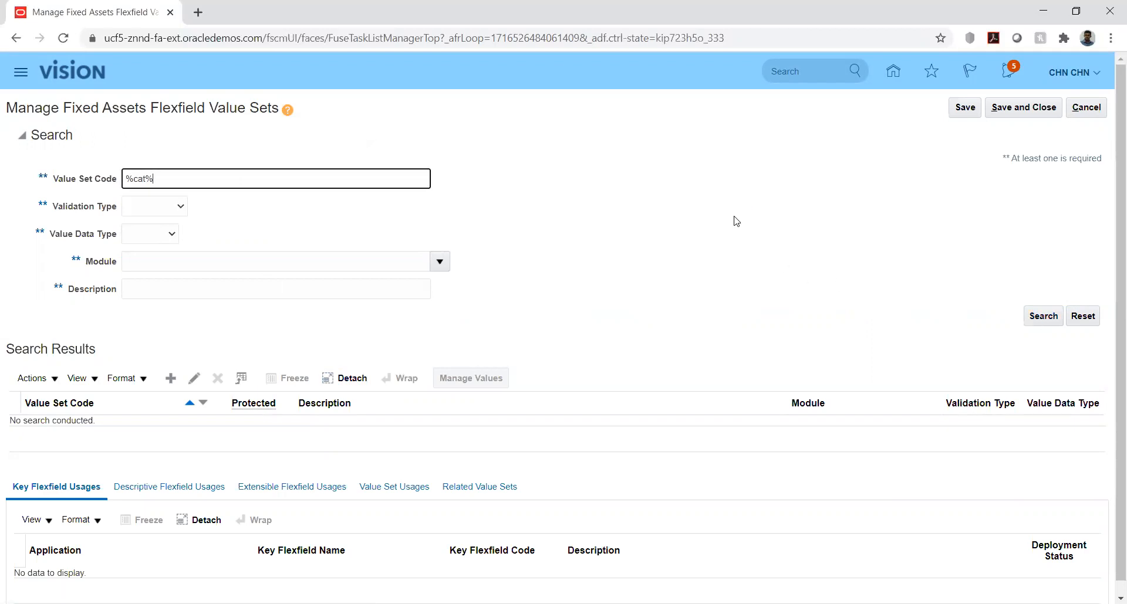
- Search for value sets by the Assets module alone, with the value set code left empty, and return to the task list
double_click(142, 178)
key(BackSpace)
key(BackSpace)
click(441, 262)
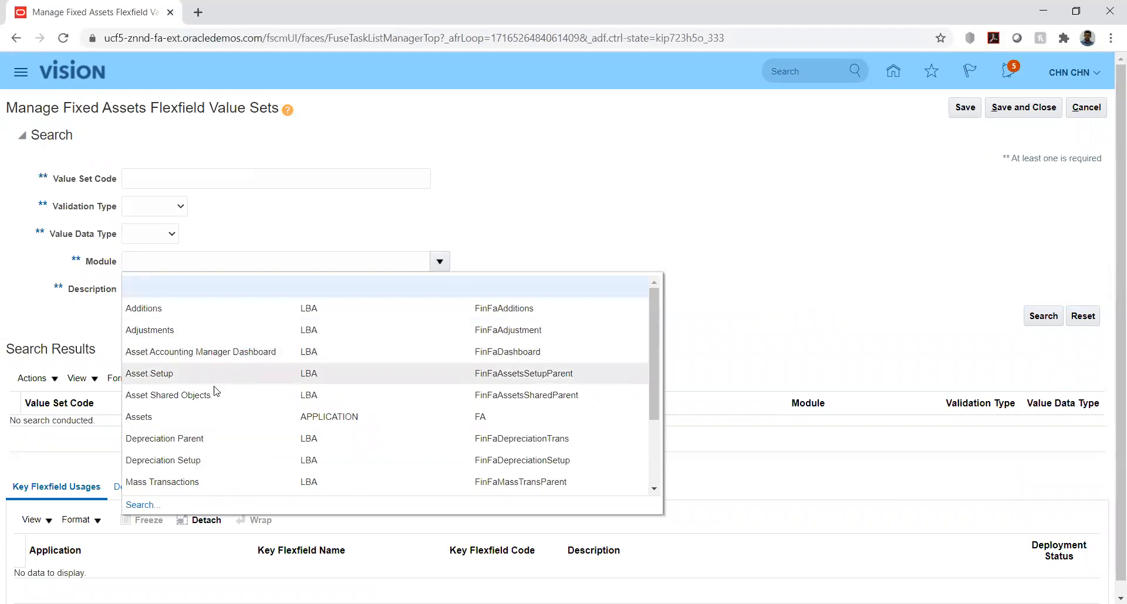
click(214, 417)
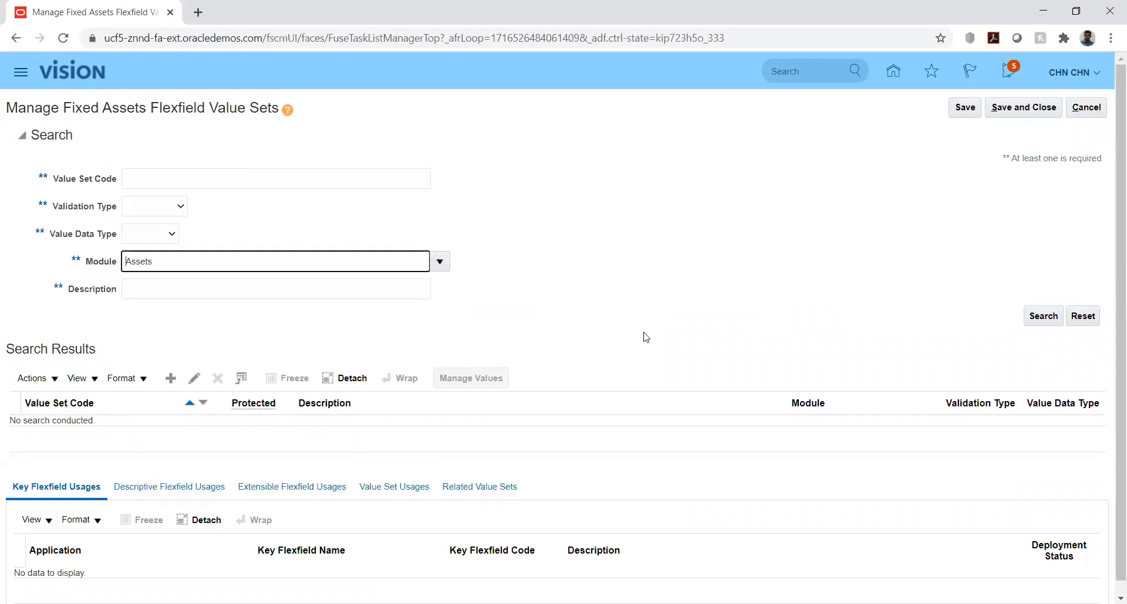
click(1044, 316)
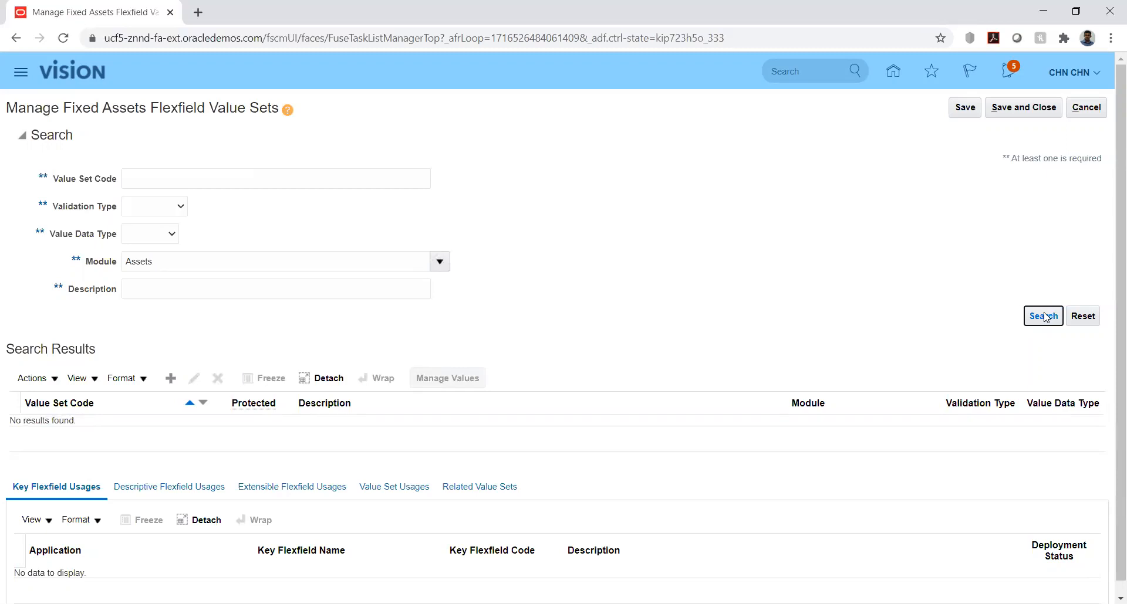
click(1086, 108)
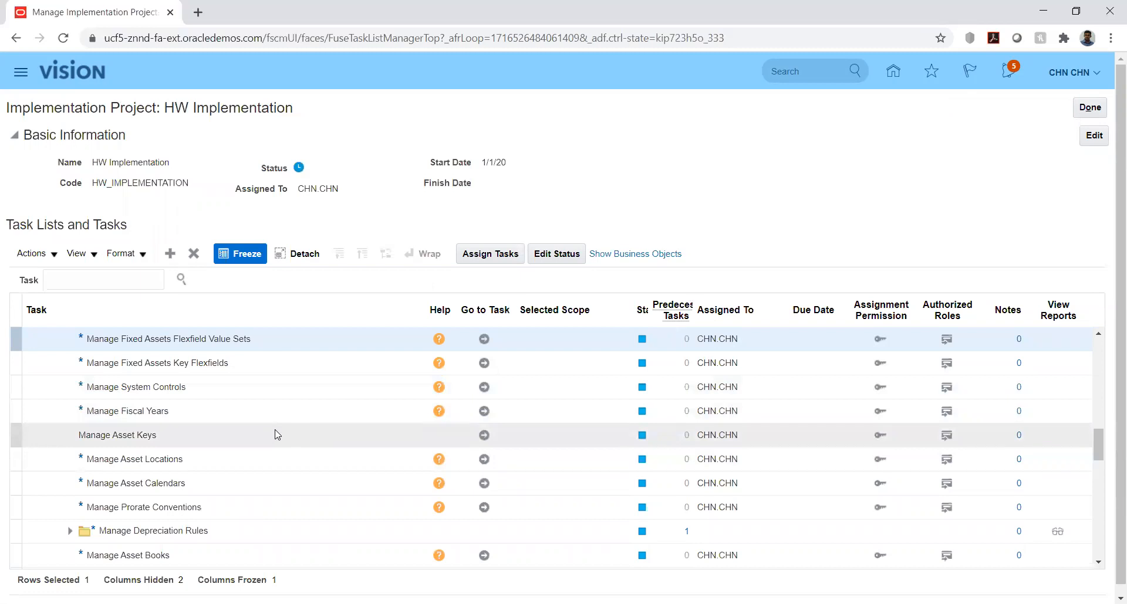
- From the Manage Fixed Assets Key Flexfields task, open the Location Flexfield's ASSET_LOCATION_FLEXFIELD structure for editing
click(482, 363)
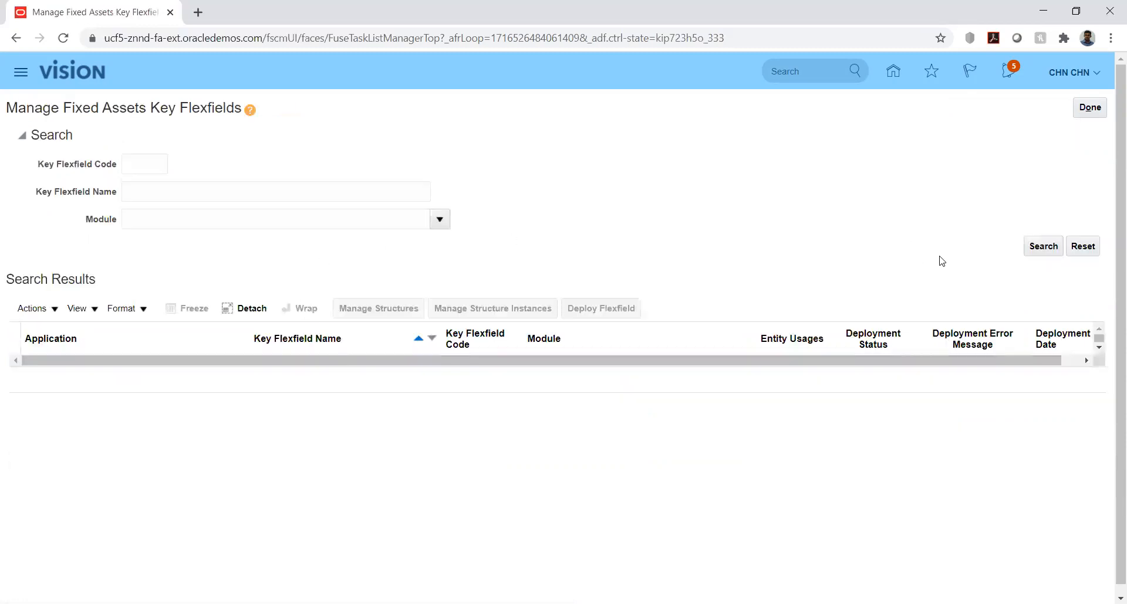
click(1043, 247)
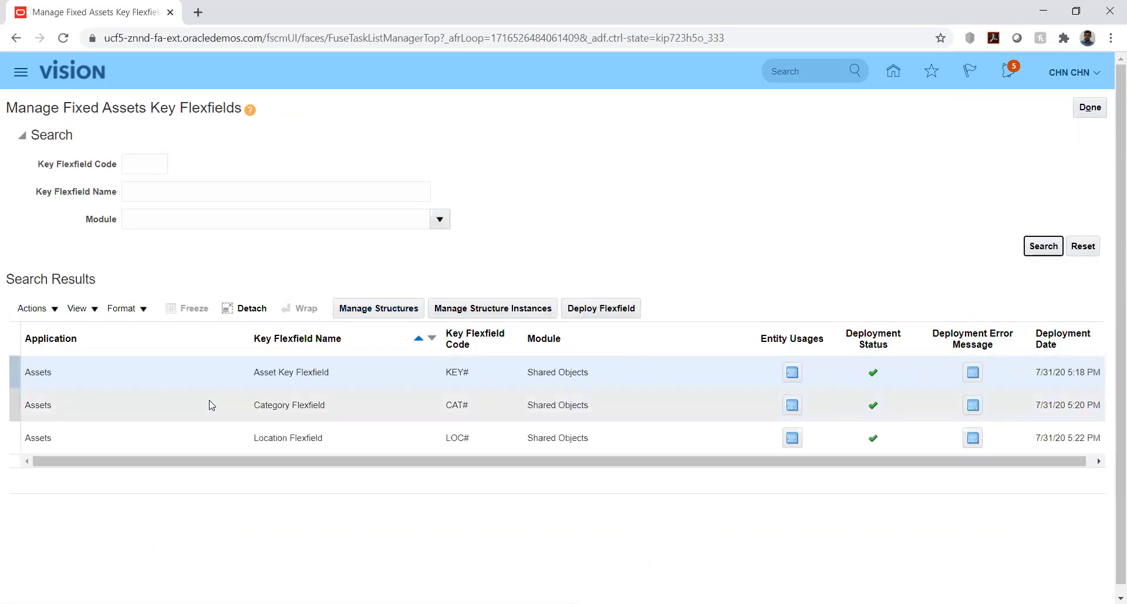
click(212, 438)
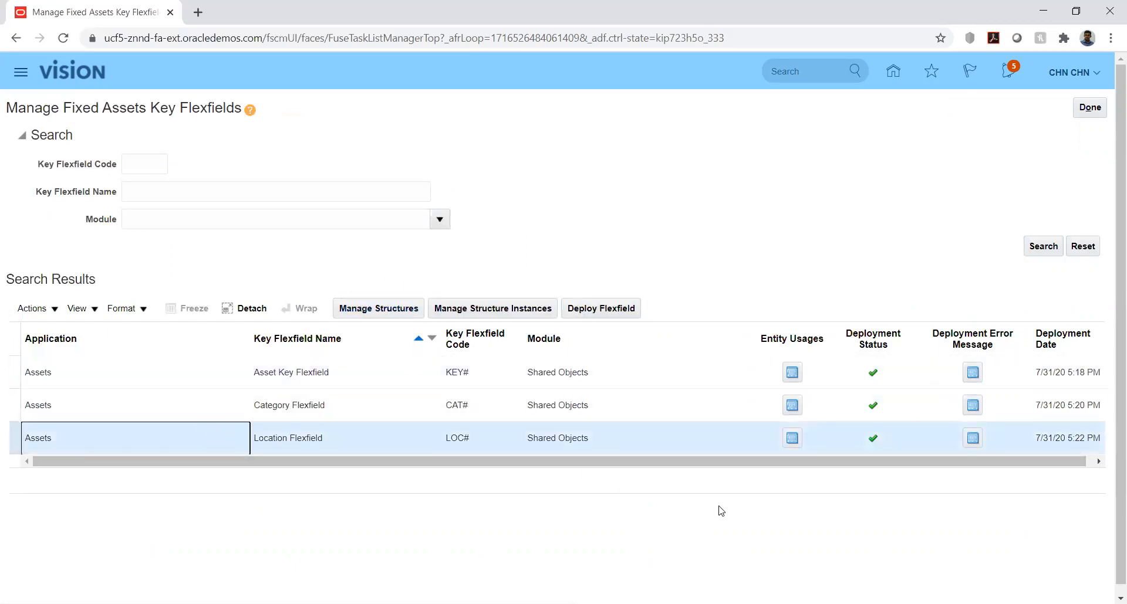
click(384, 308)
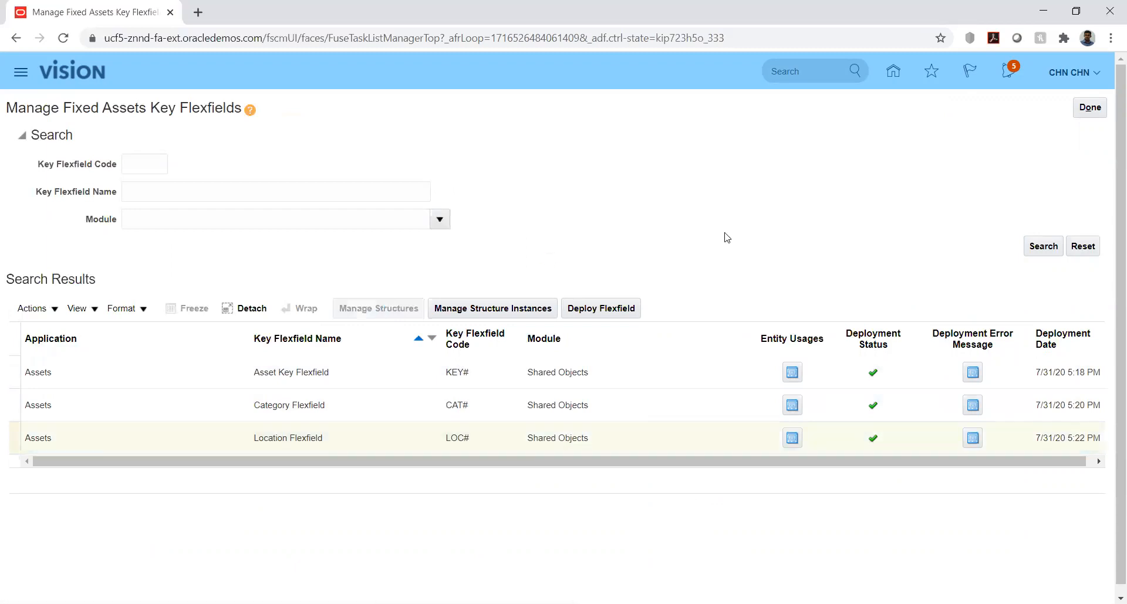
click(1048, 229)
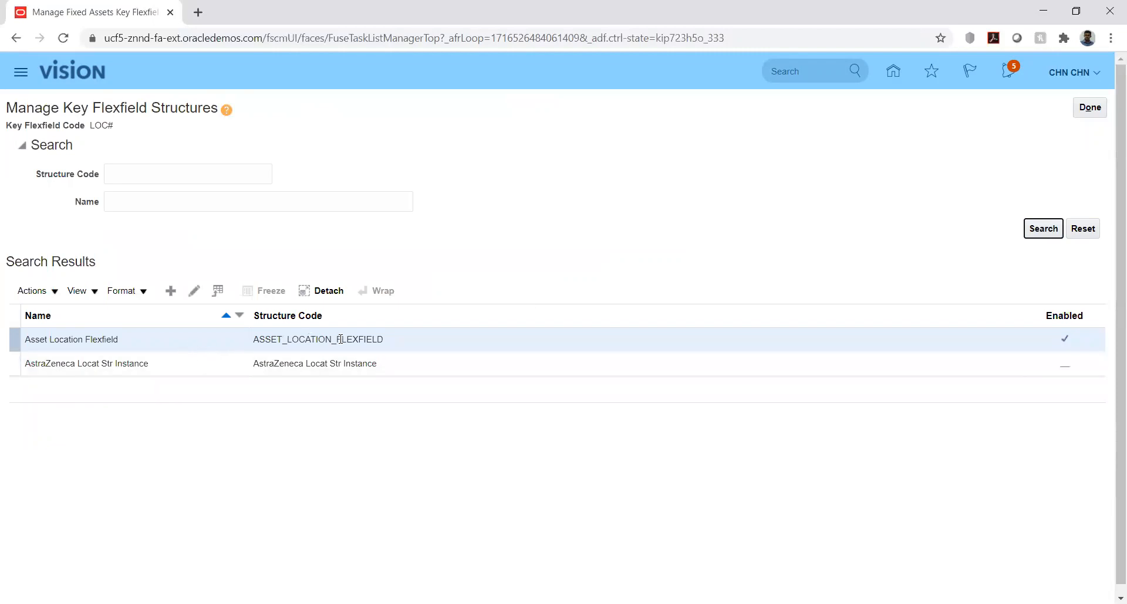
click(197, 291)
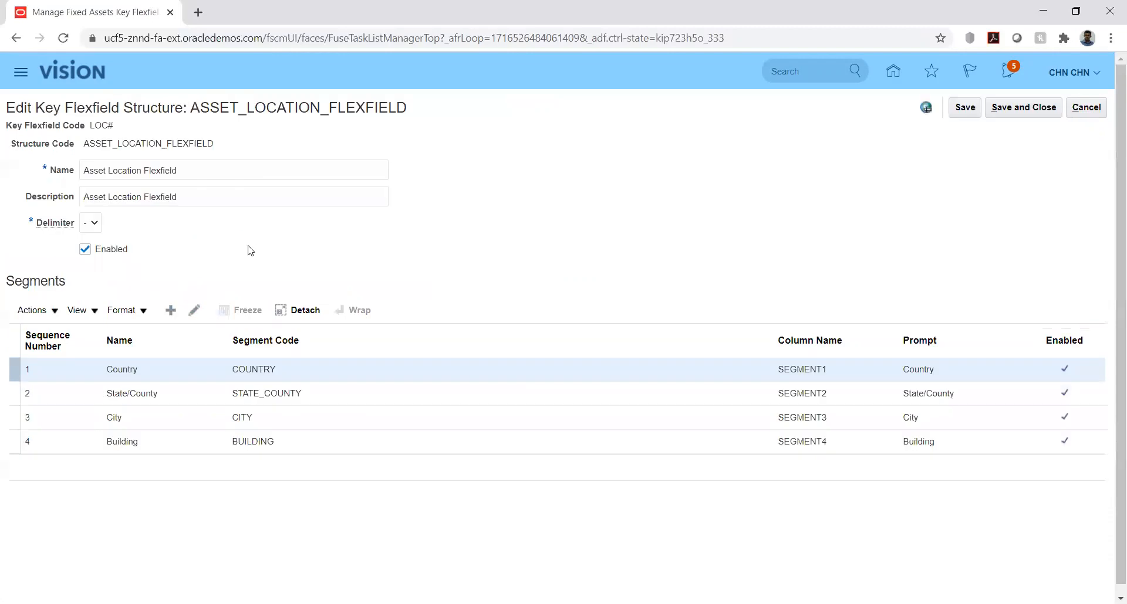
- Review the Country segment's details, including its default value set, and close them without saving
click(88, 369)
click(196, 311)
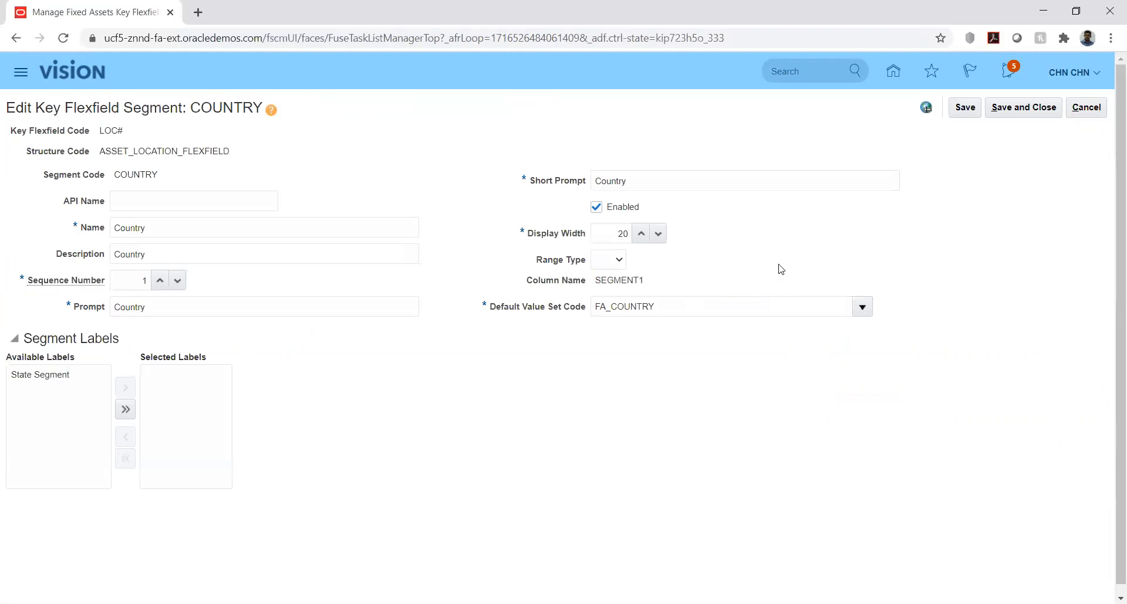
click(1086, 108)
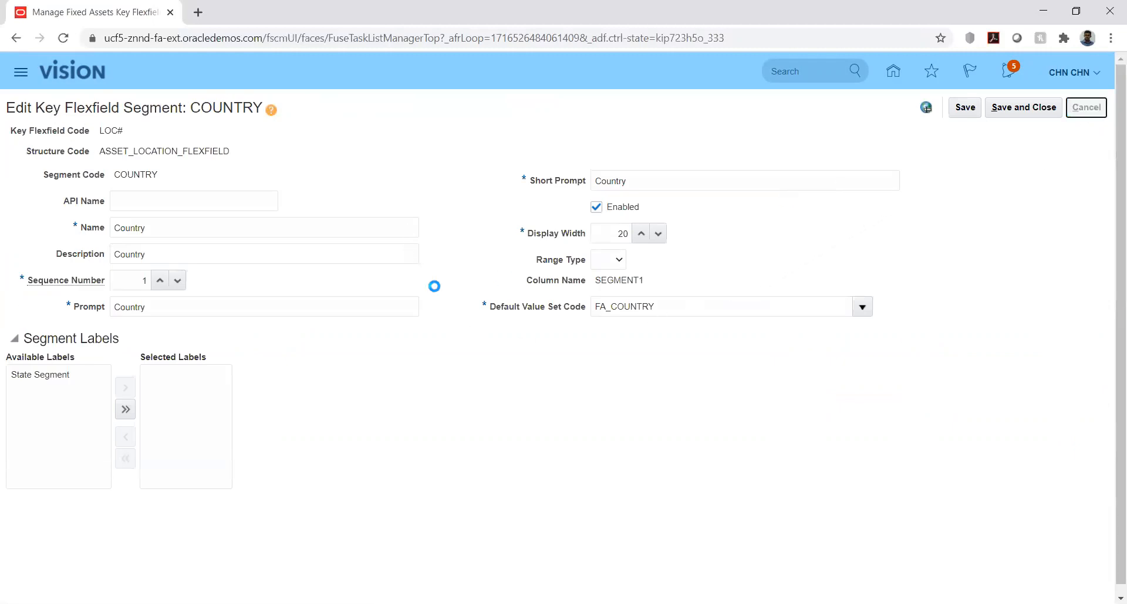
- Review the State/County segment's details and return to the structure without saving
click(205, 395)
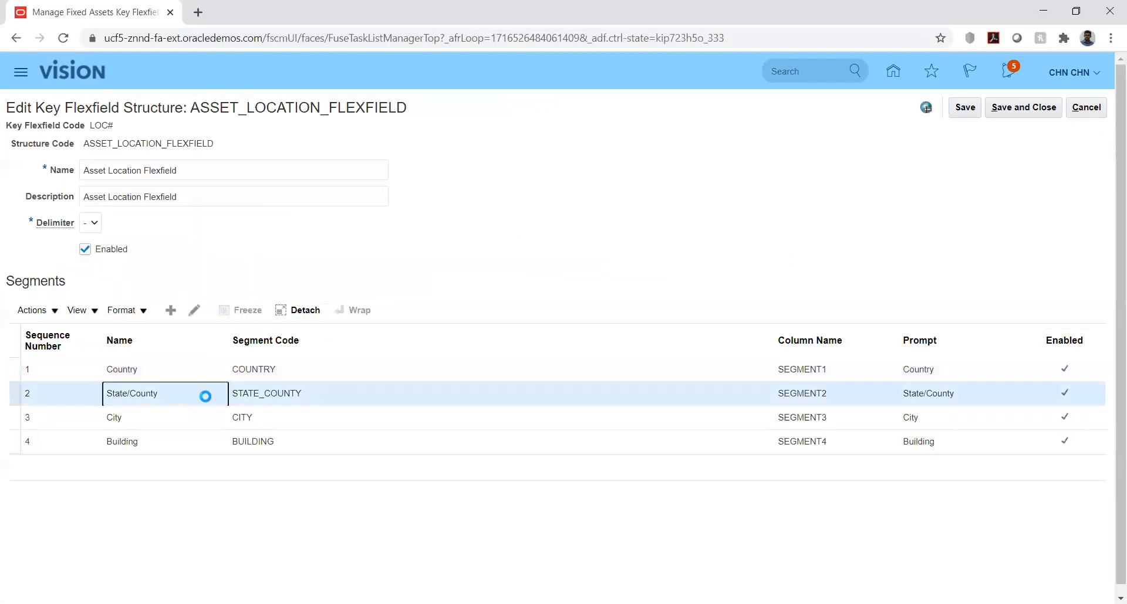
click(196, 311)
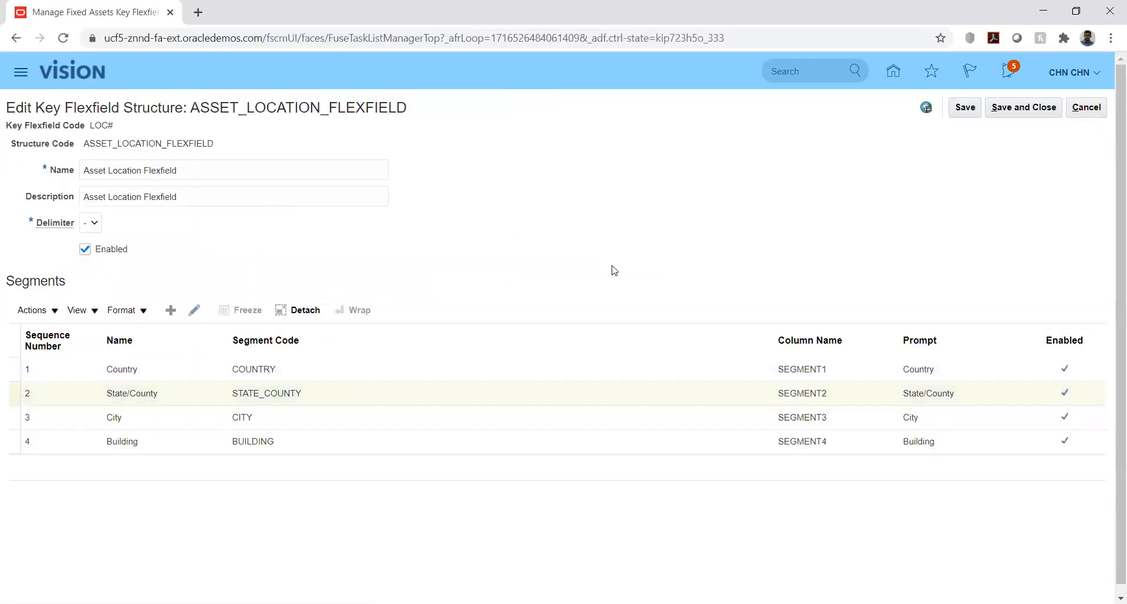
click(1071, 114)
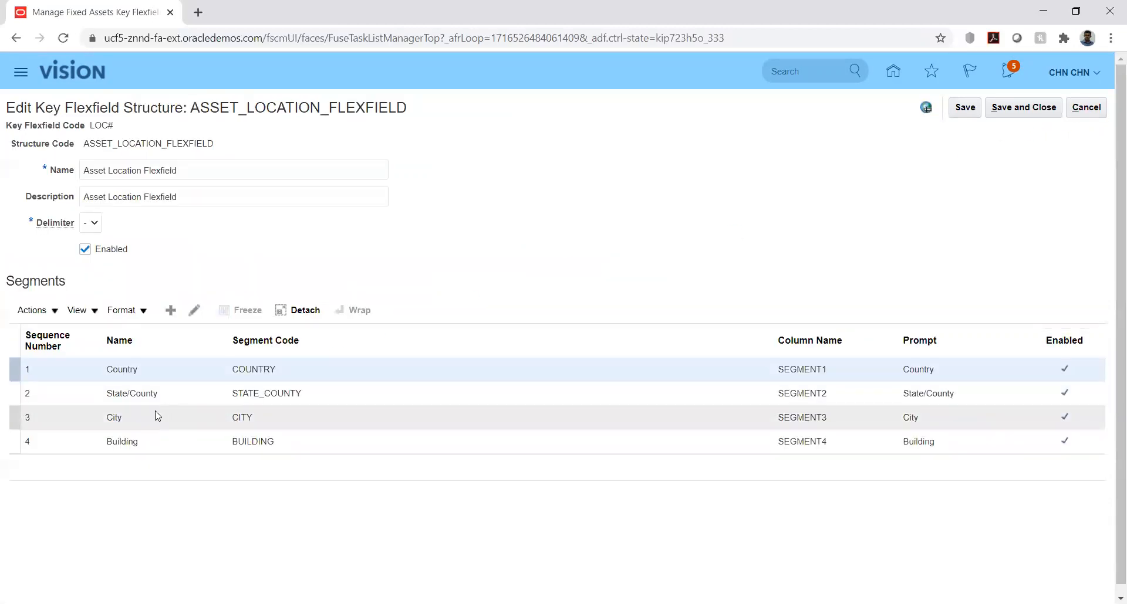
- Review the City and Building segments' details, including their default value sets, closing each without saving
click(156, 416)
click(194, 311)
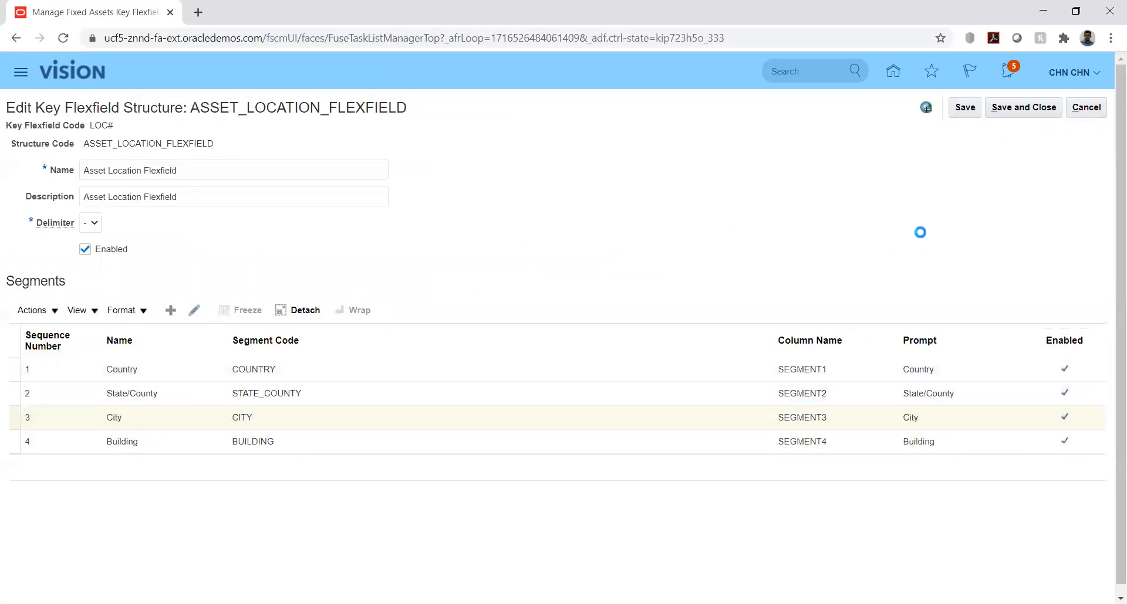
click(1085, 107)
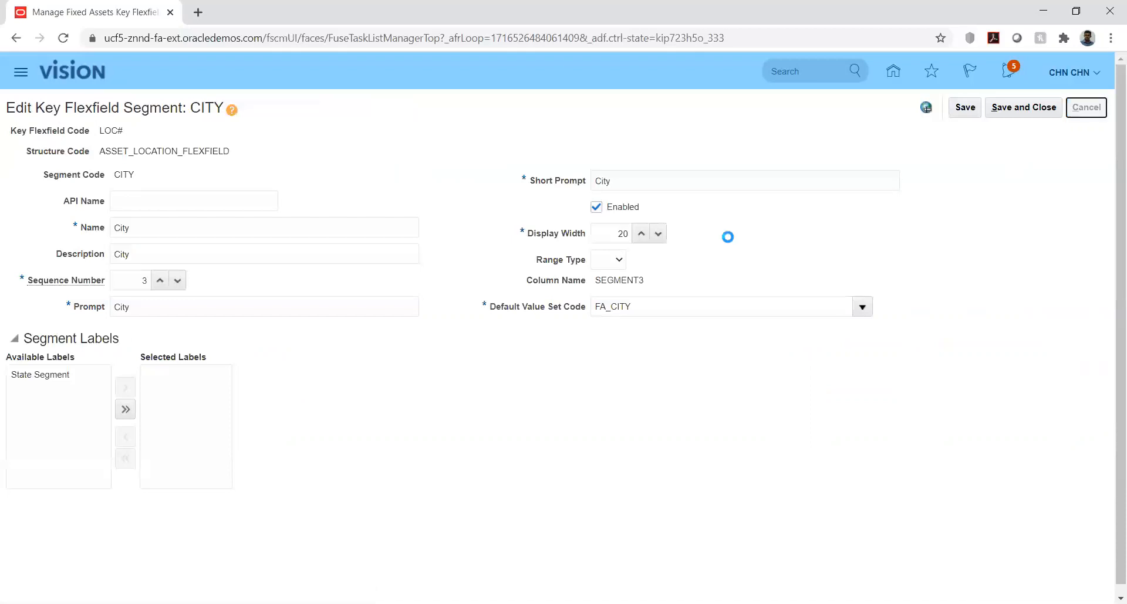
click(160, 447)
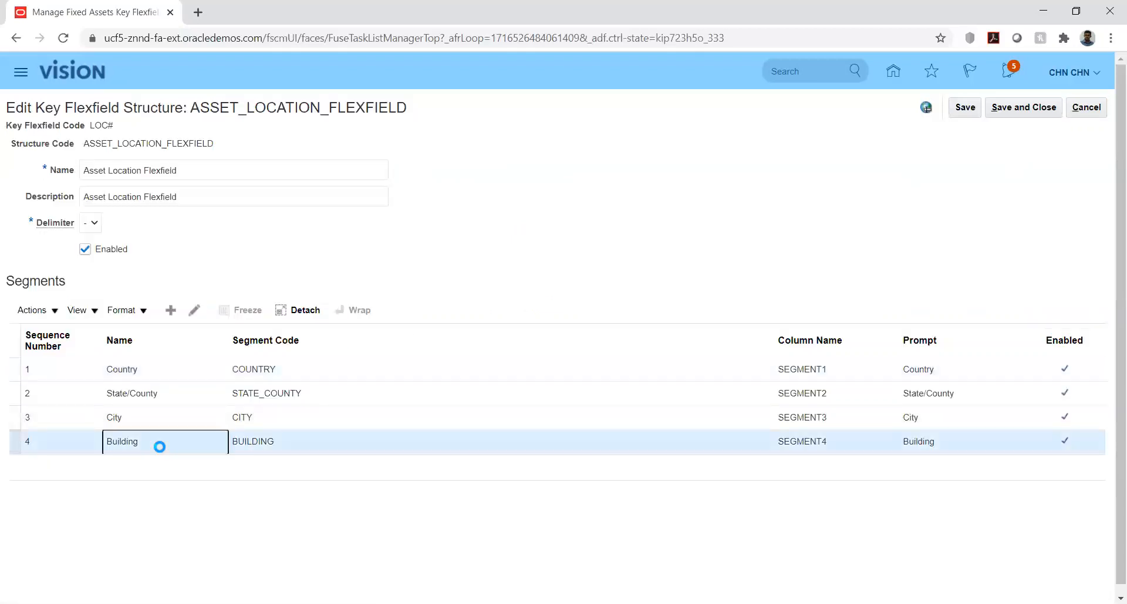
click(194, 311)
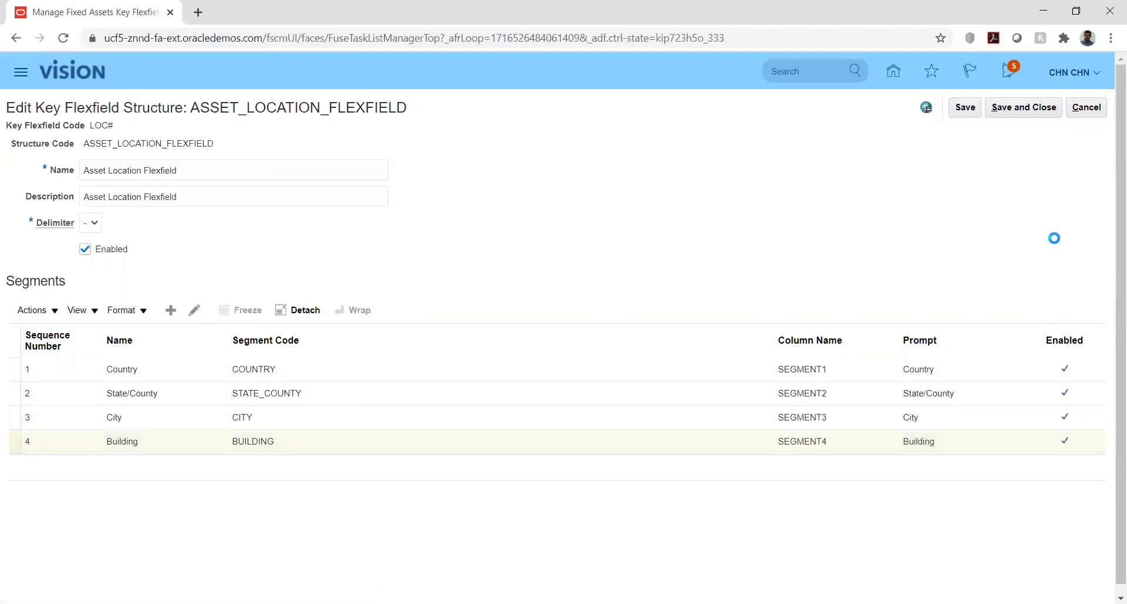
click(1086, 107)
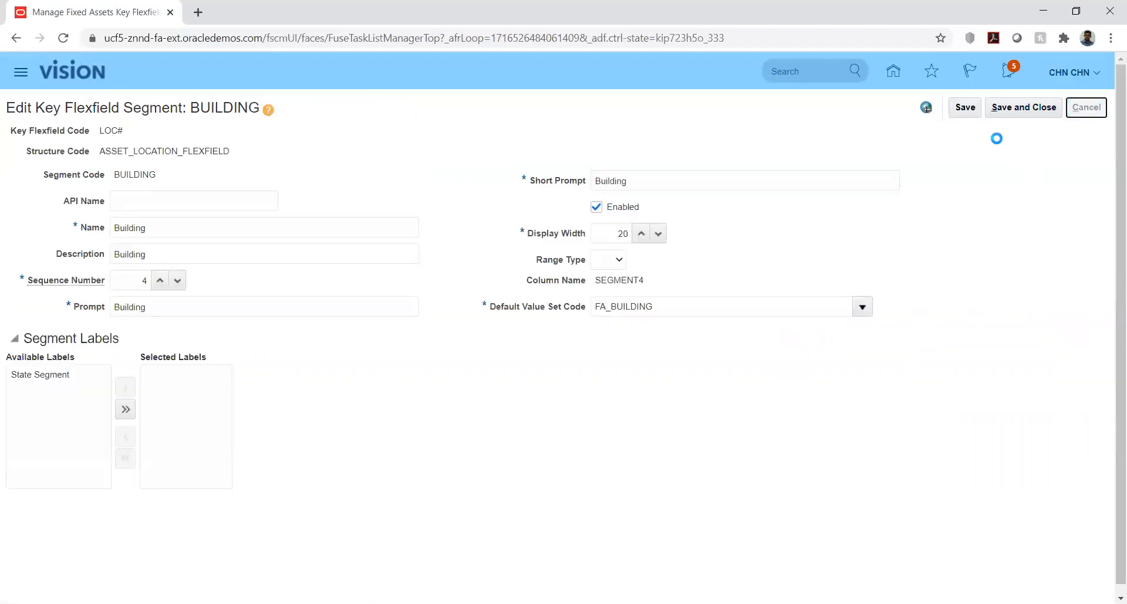
- Leave the location flexfield structure without saving and return to the implementation project's task list
click(1093, 108)
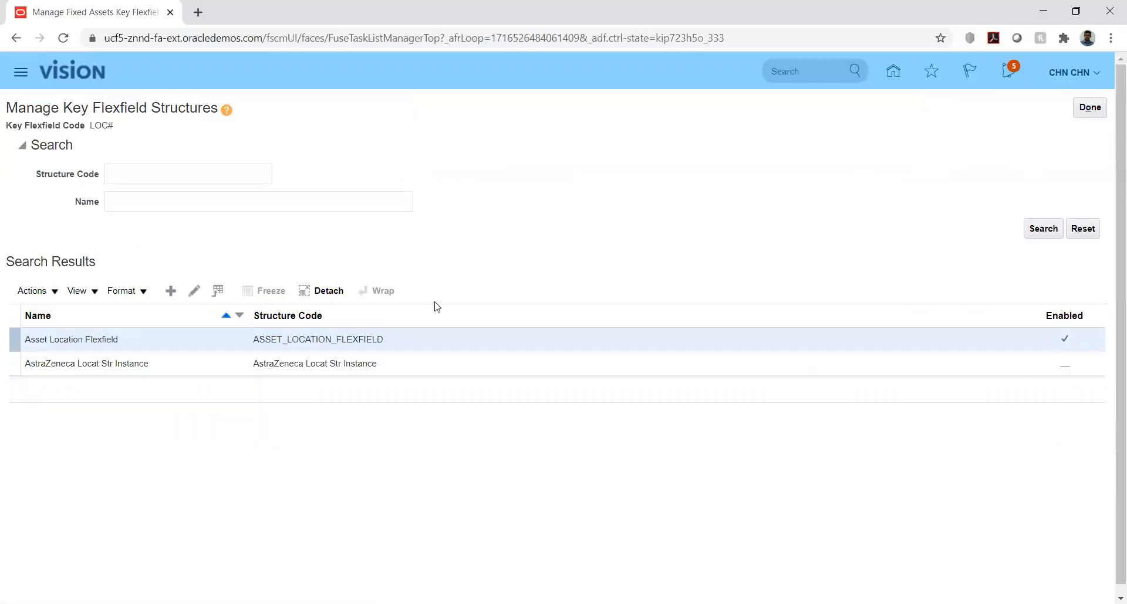
click(1090, 108)
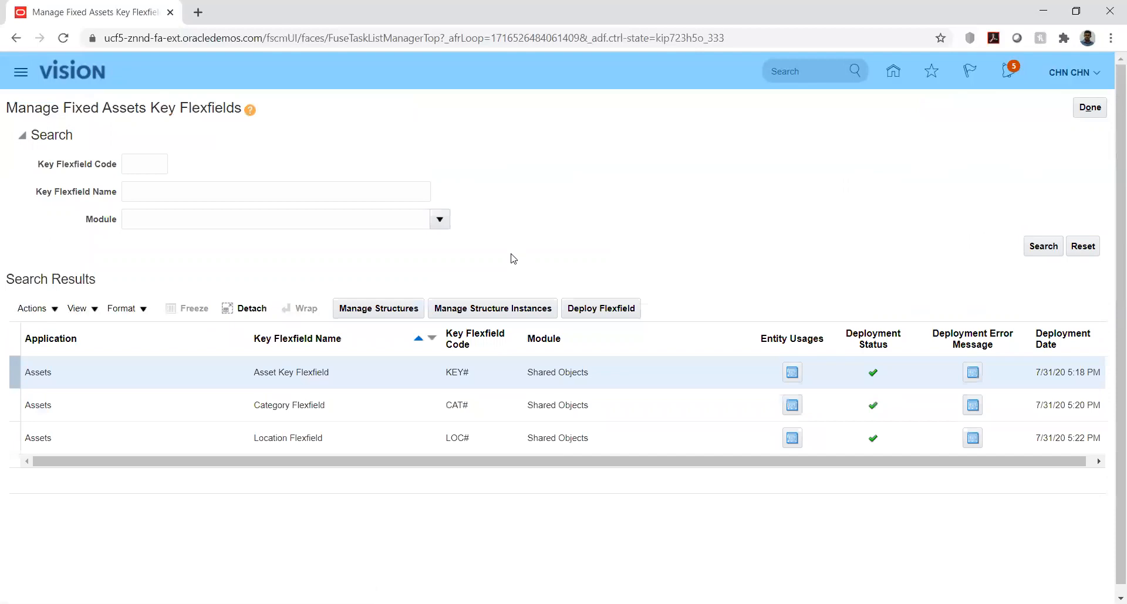
click(1090, 108)
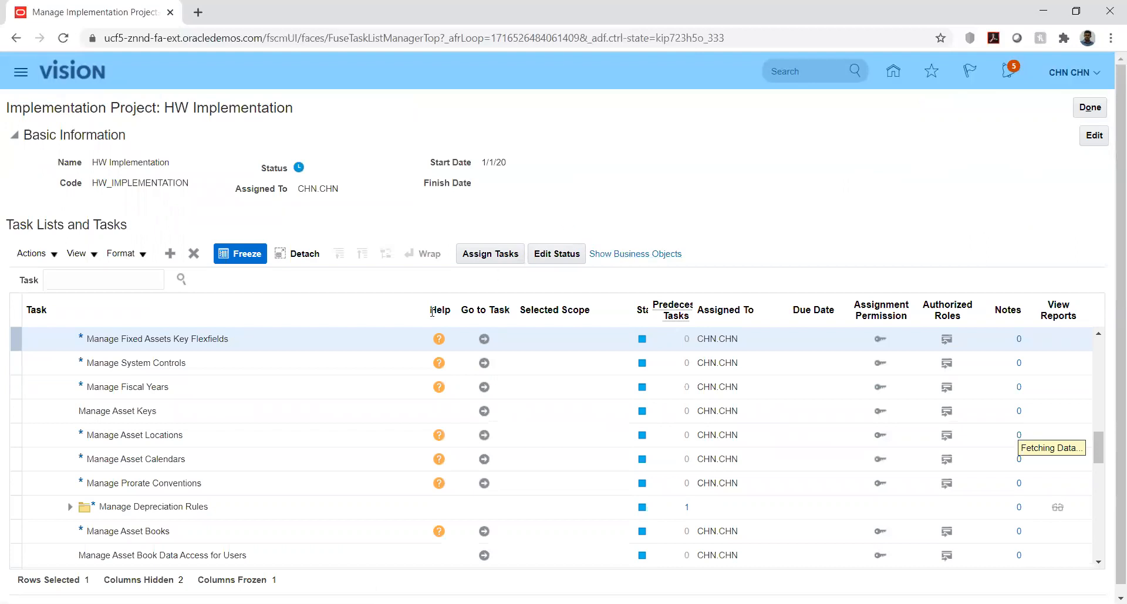
- Open the Manage Fixed Assets Flexfield Value Sets task and search for value set codes matching FA%
scroll(258, 387, up, 2)
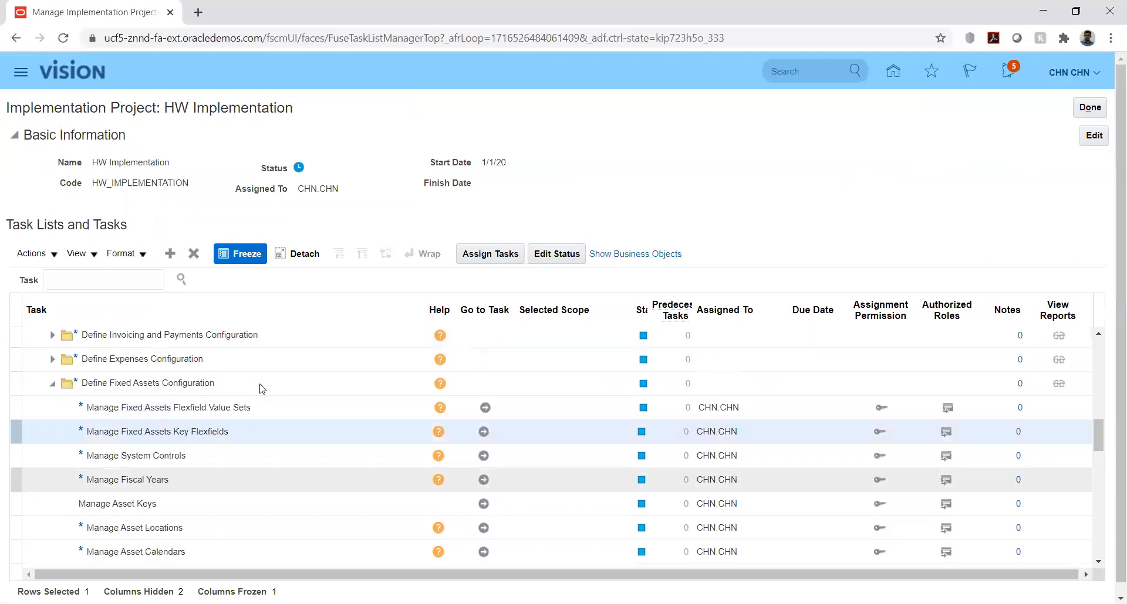
click(485, 409)
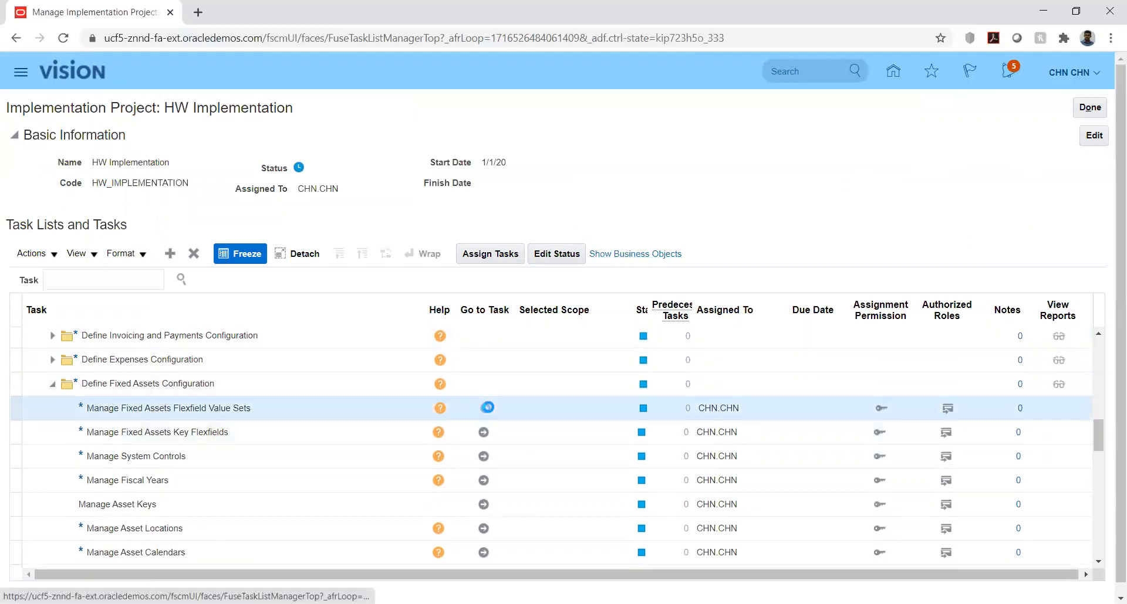
click(481, 257)
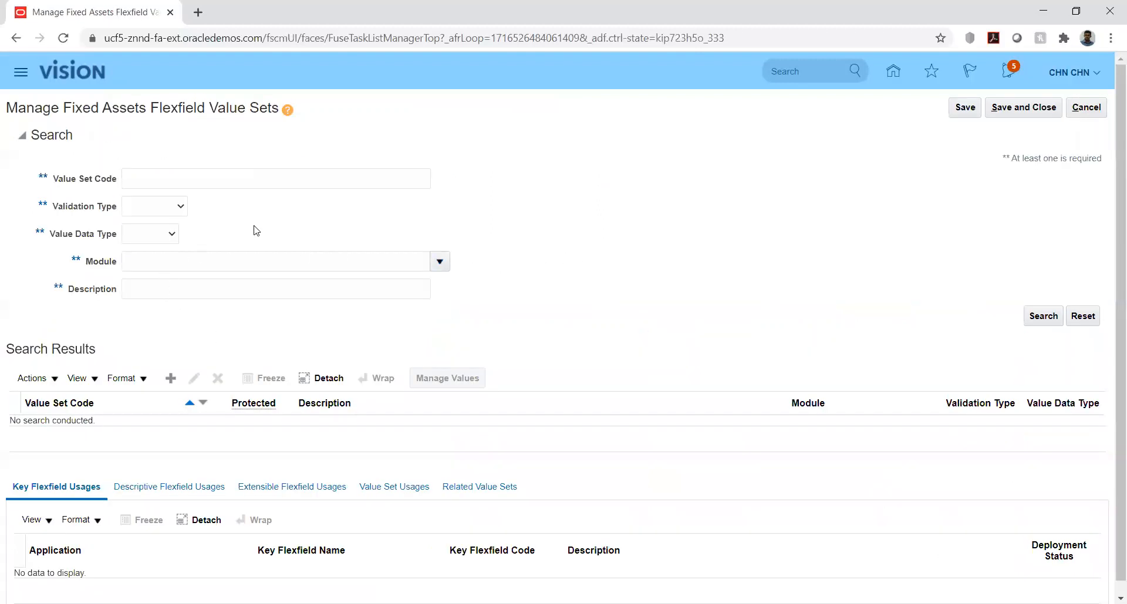
click(228, 182)
text(FA)
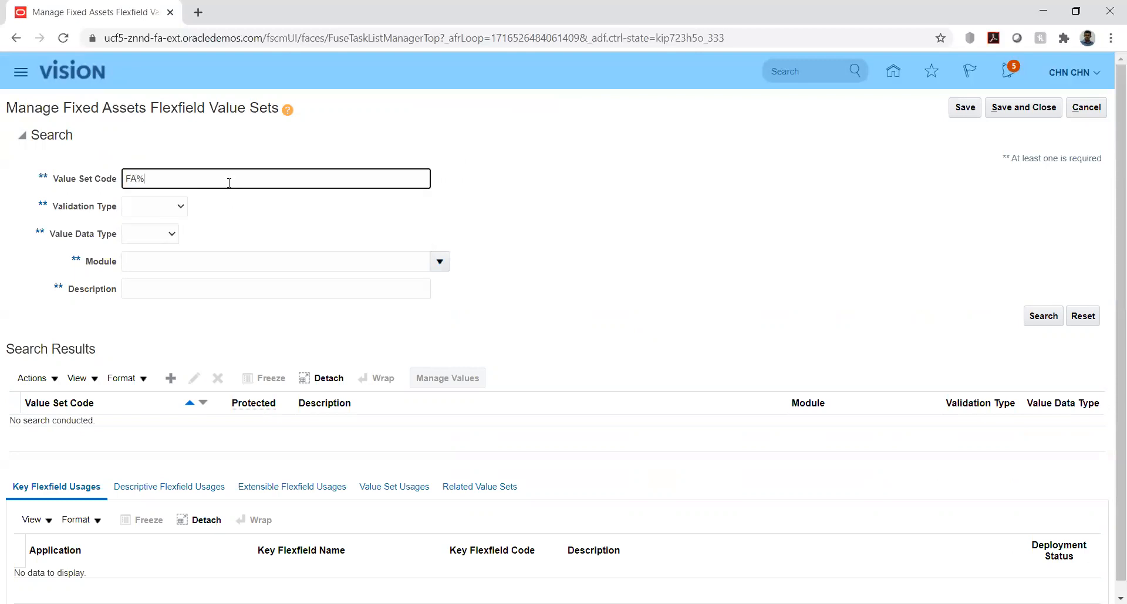
text(%)
key(Return)
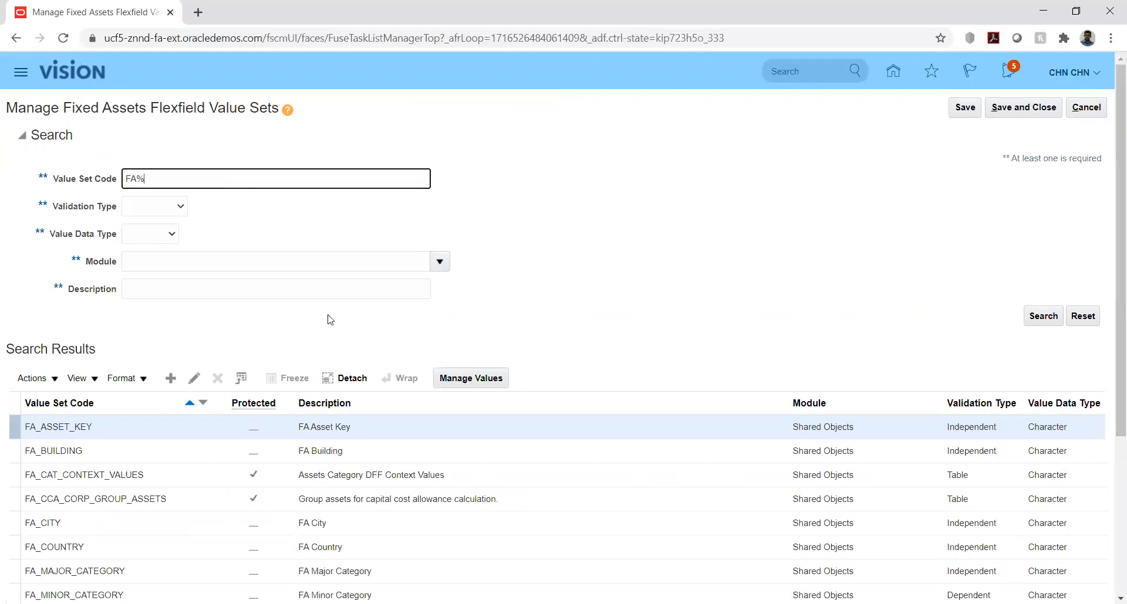
- Add the value HW_BUILD with description HW Building to the FA_BUILDING value set, then save and return to the value sets
click(112, 453)
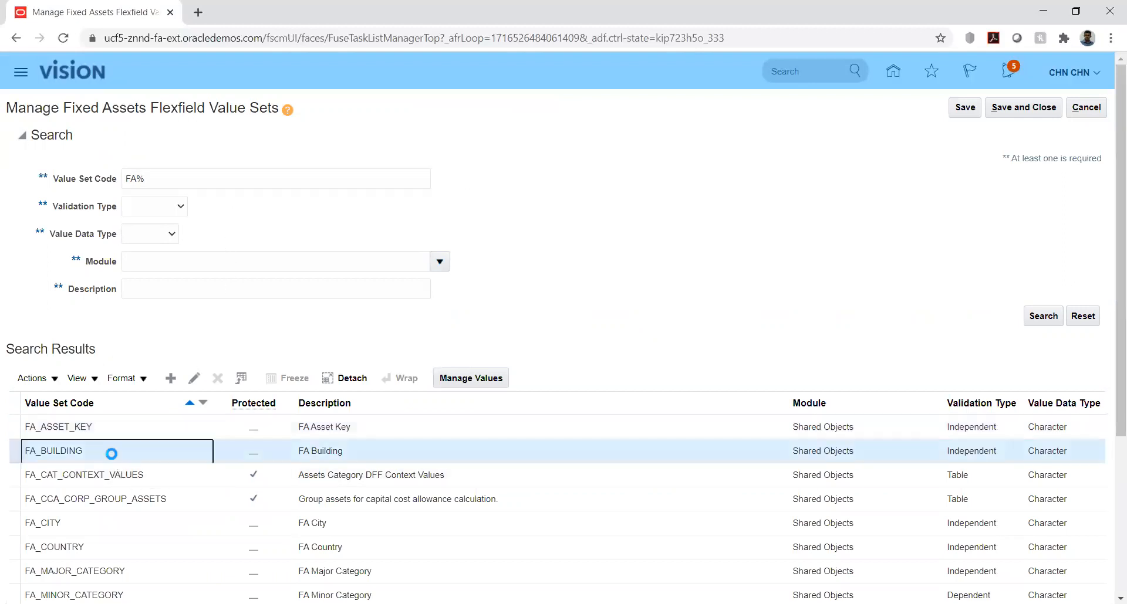
scroll(113, 456, down, 1)
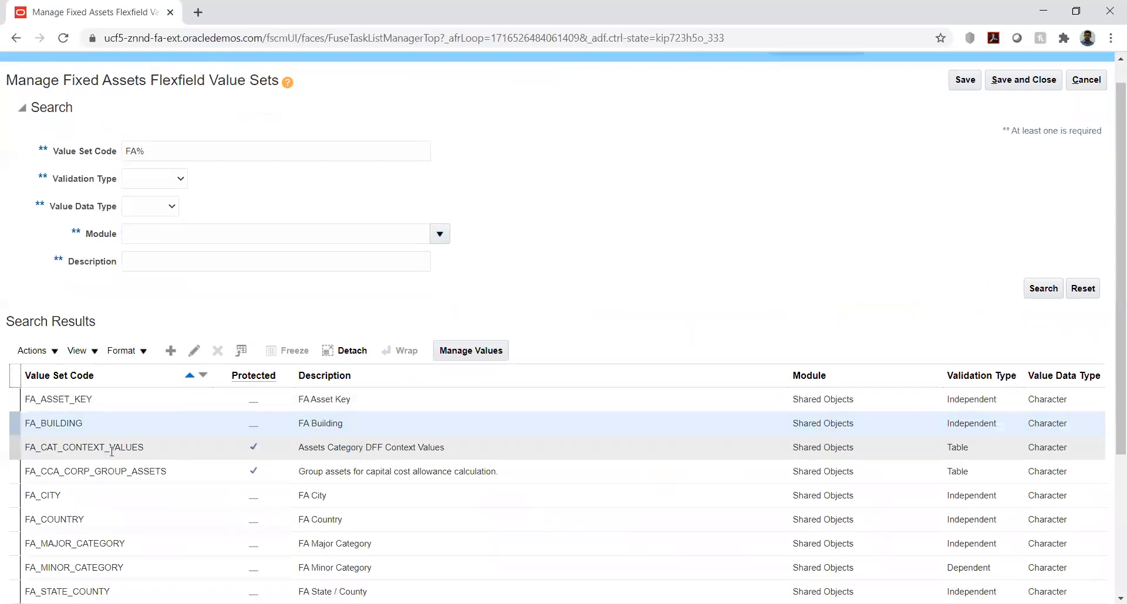
click(464, 354)
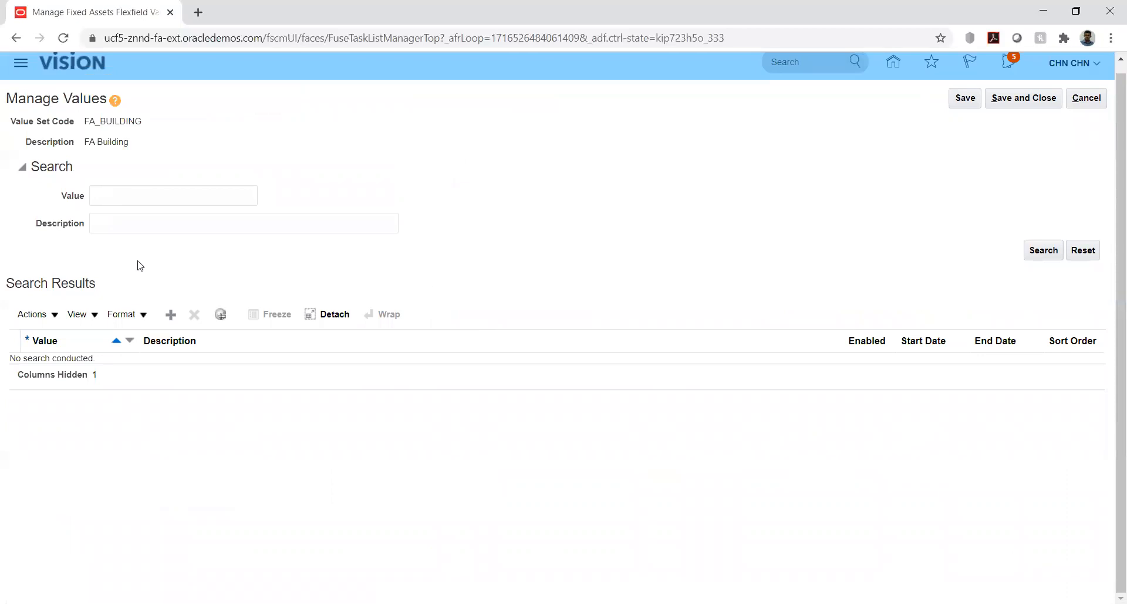
click(170, 315)
click(65, 372)
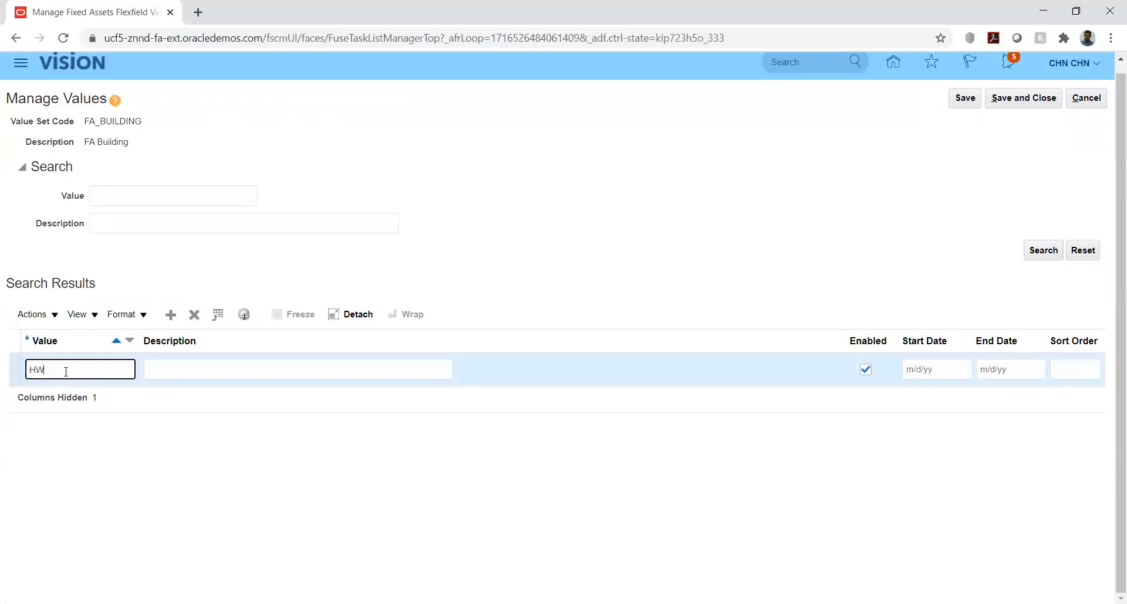
key(Tab)
text(HW)
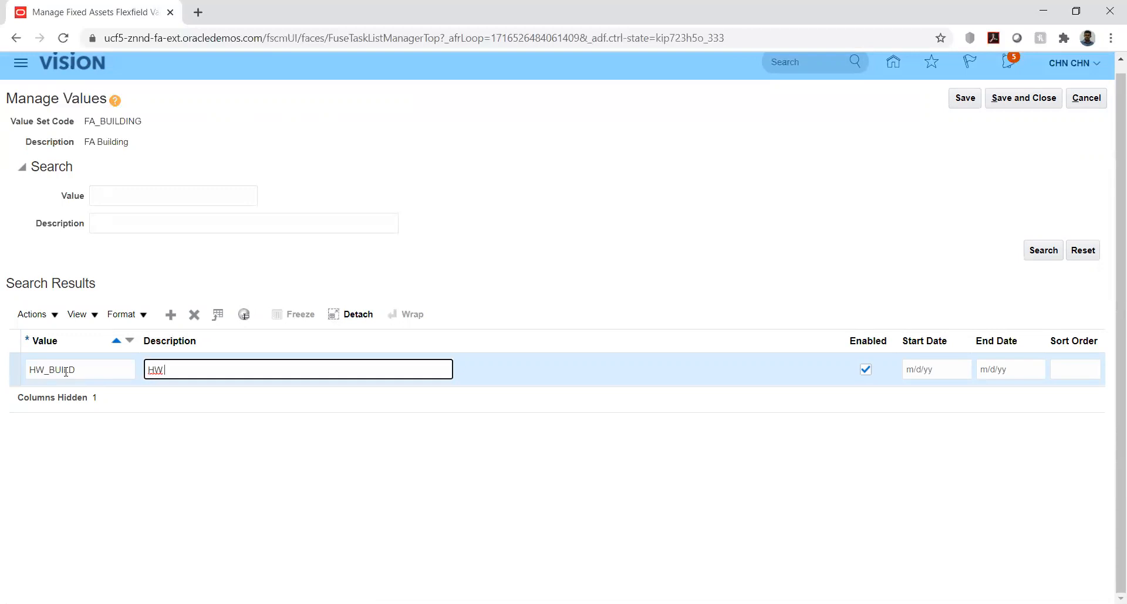
text( Building)
click(924, 273)
click(967, 100)
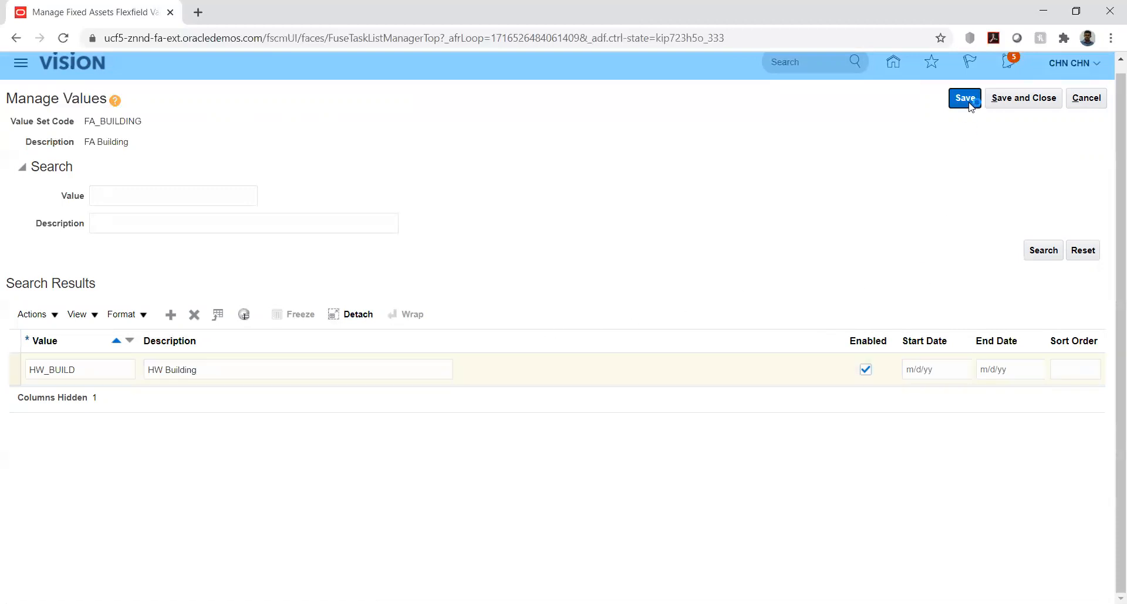
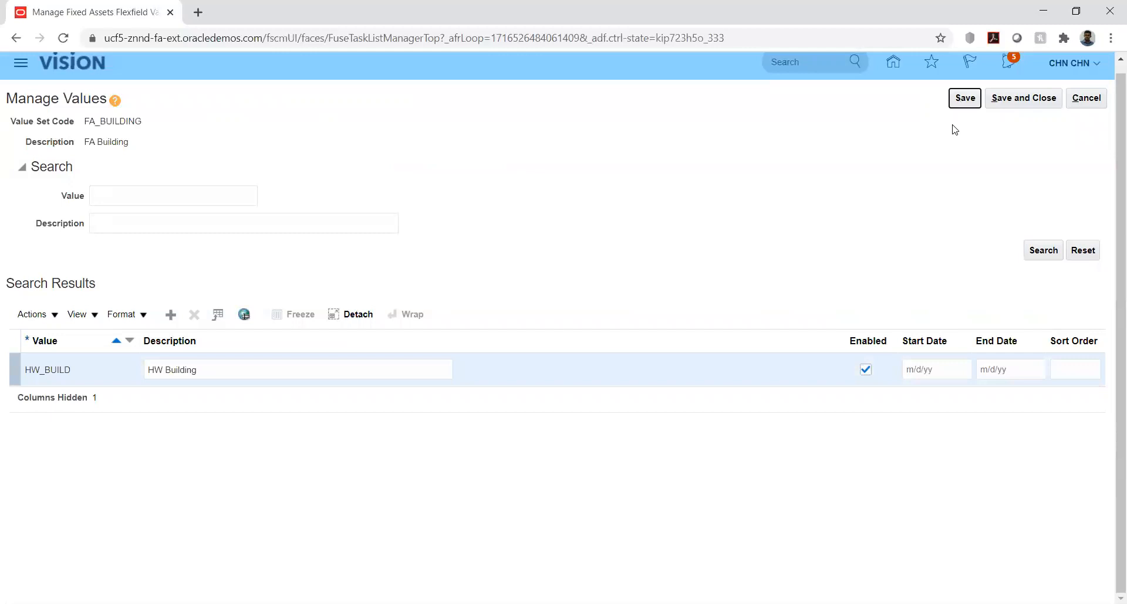
click(1023, 98)
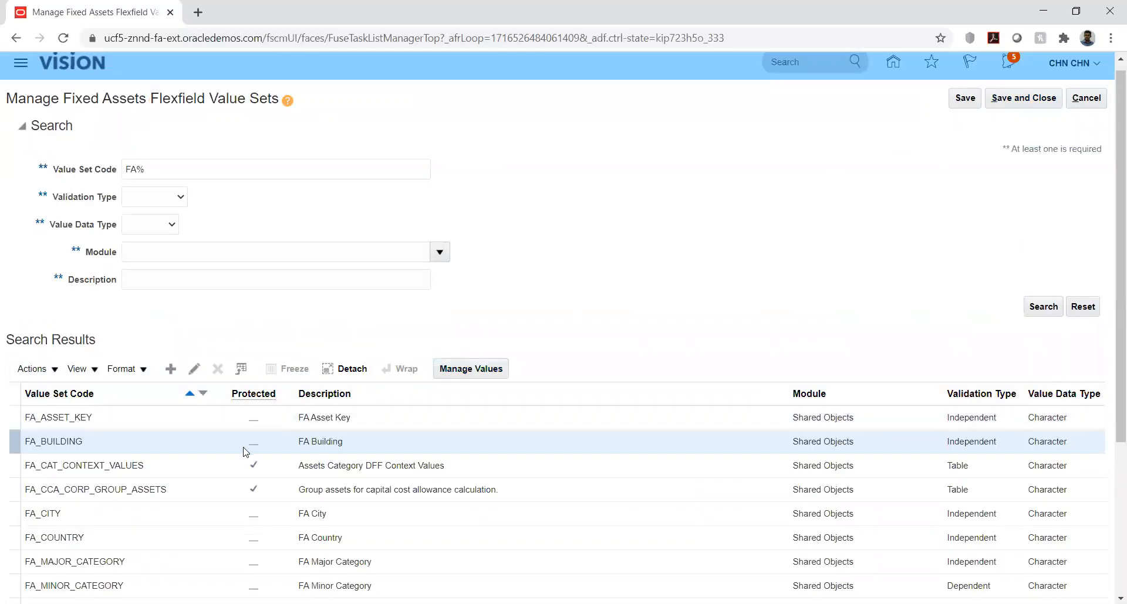
- Try to add and save the value CHENNAI with description CHENNAI in the FA_CITY value set
click(103, 517)
scroll(382, 339, down, 1)
click(462, 349)
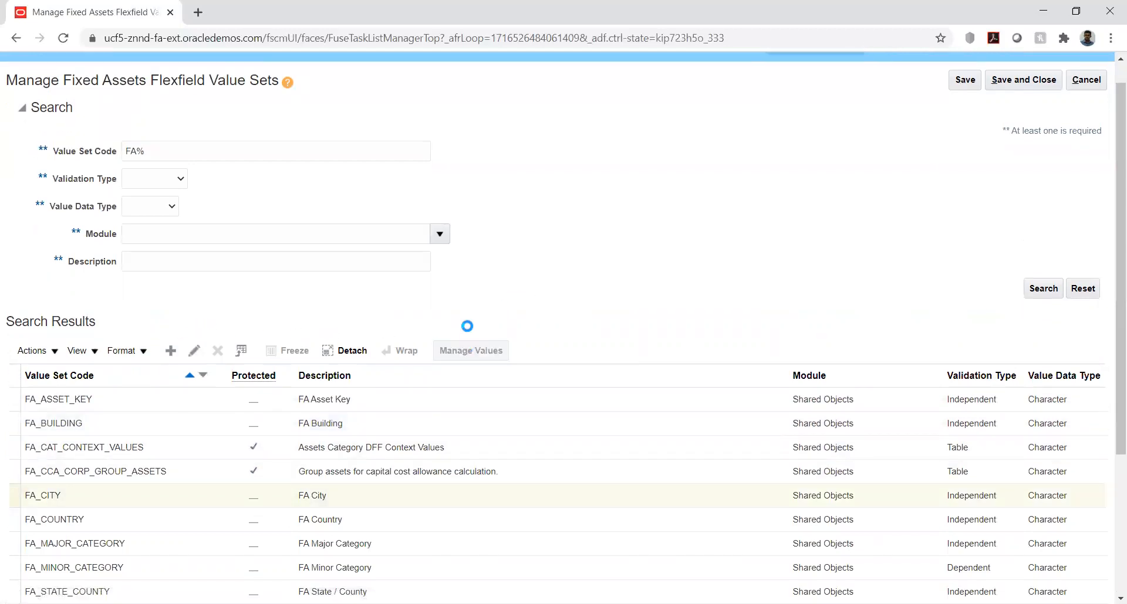
click(169, 314)
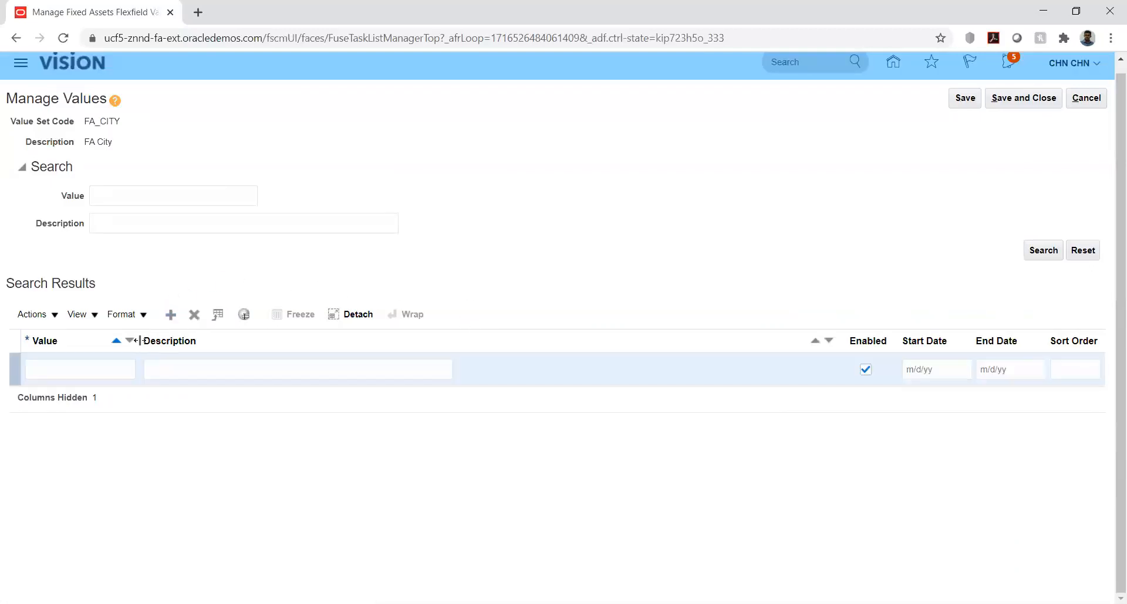
click(109, 369)
text(CHENNAI)
key(Tab)
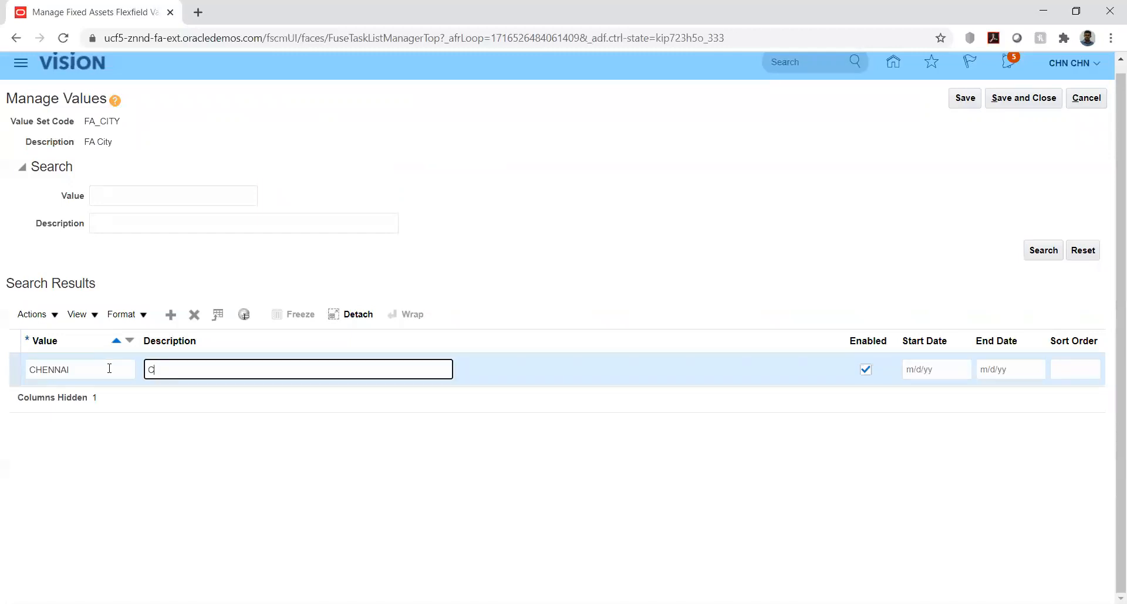
text(CHENNAI)
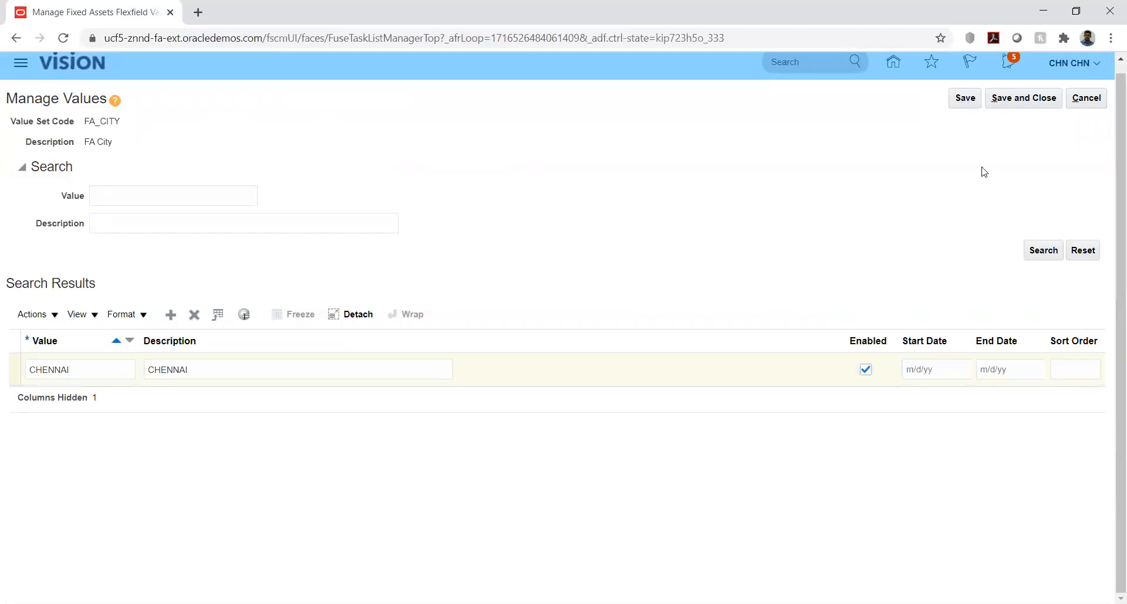
click(965, 98)
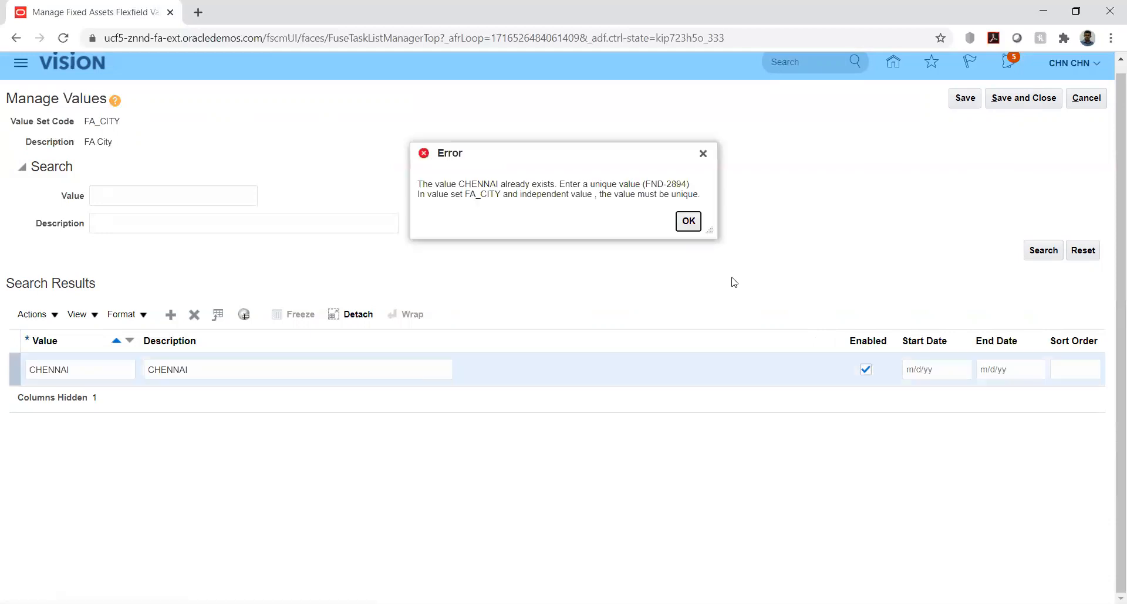
click(687, 222)
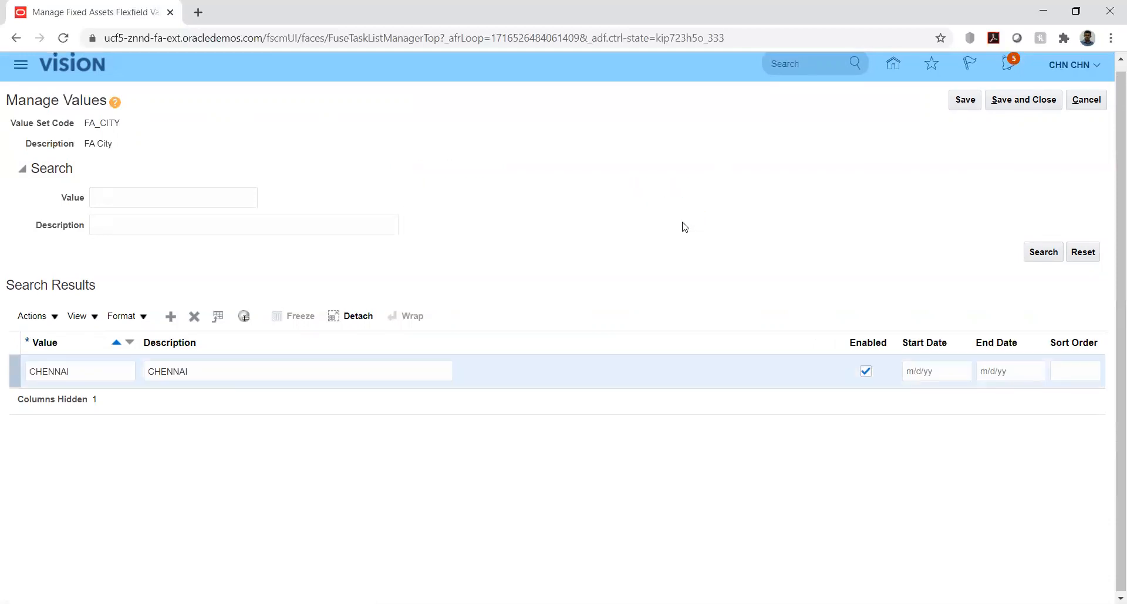
- Change the new FA_CITY value and its description to CHENNAI1, then save and return to the value sets
click(104, 369)
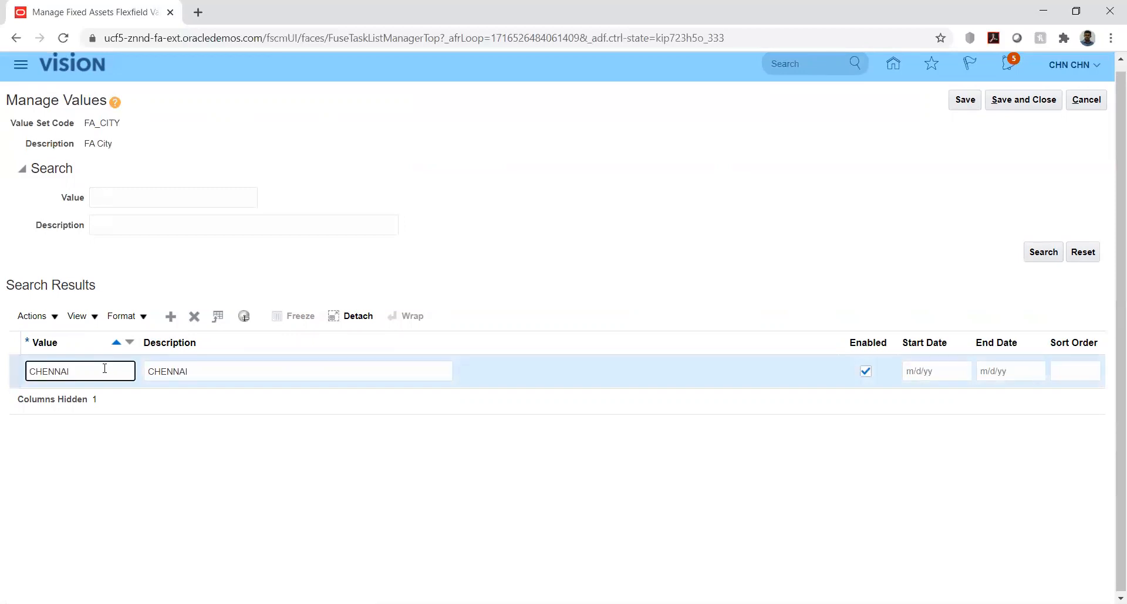
text(1)
key(Tab)
key(Right)
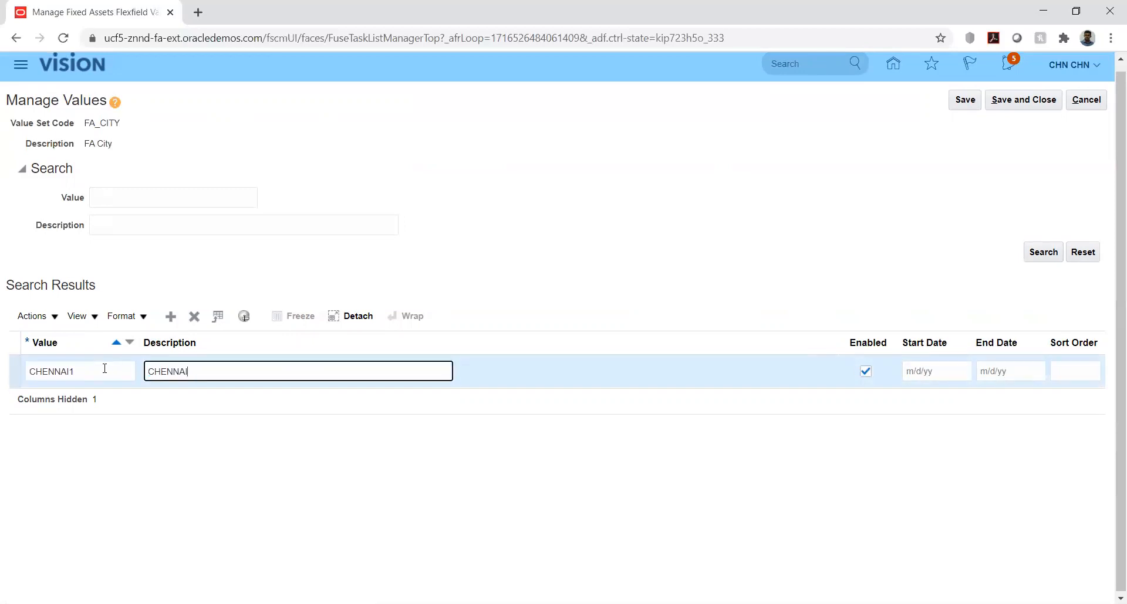
click(964, 100)
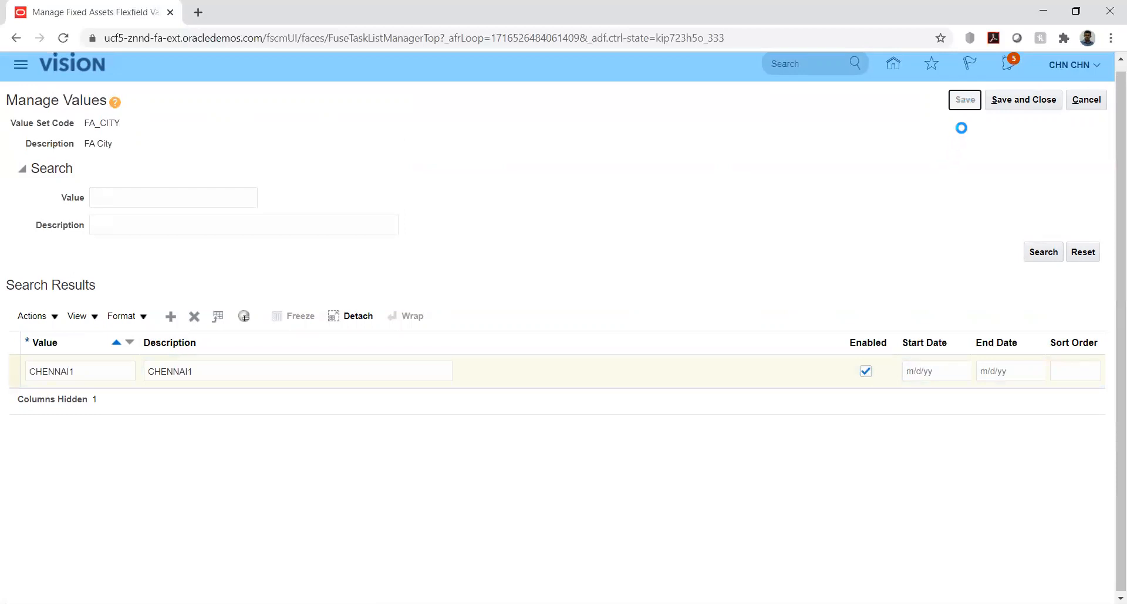
click(1003, 106)
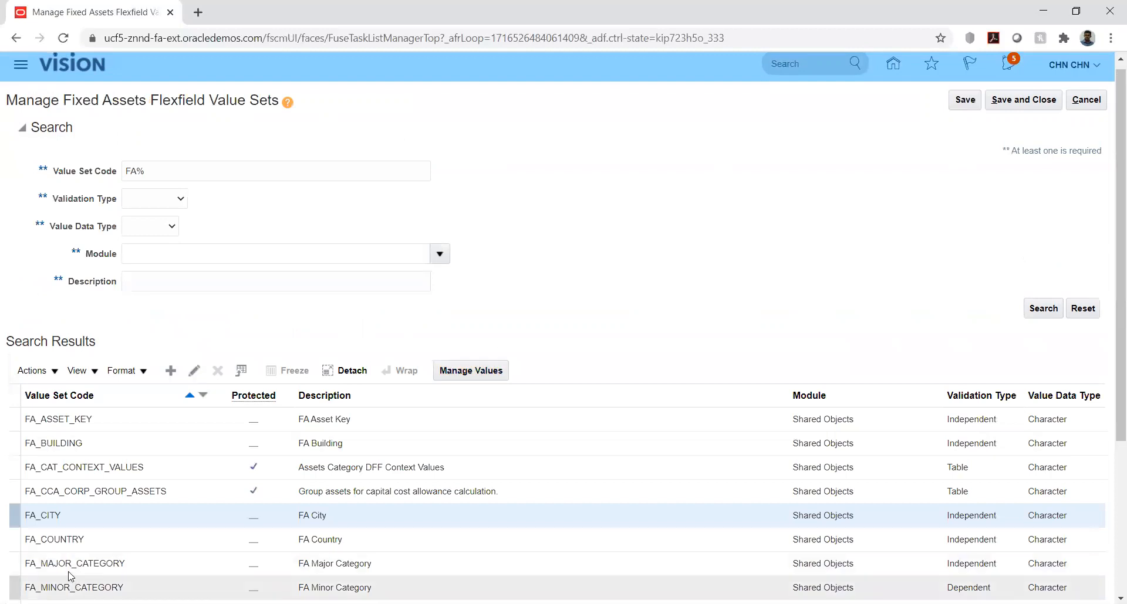
- Try to add and save the value INDIA with description INDIA in the FA_COUNTRY value set
click(54, 539)
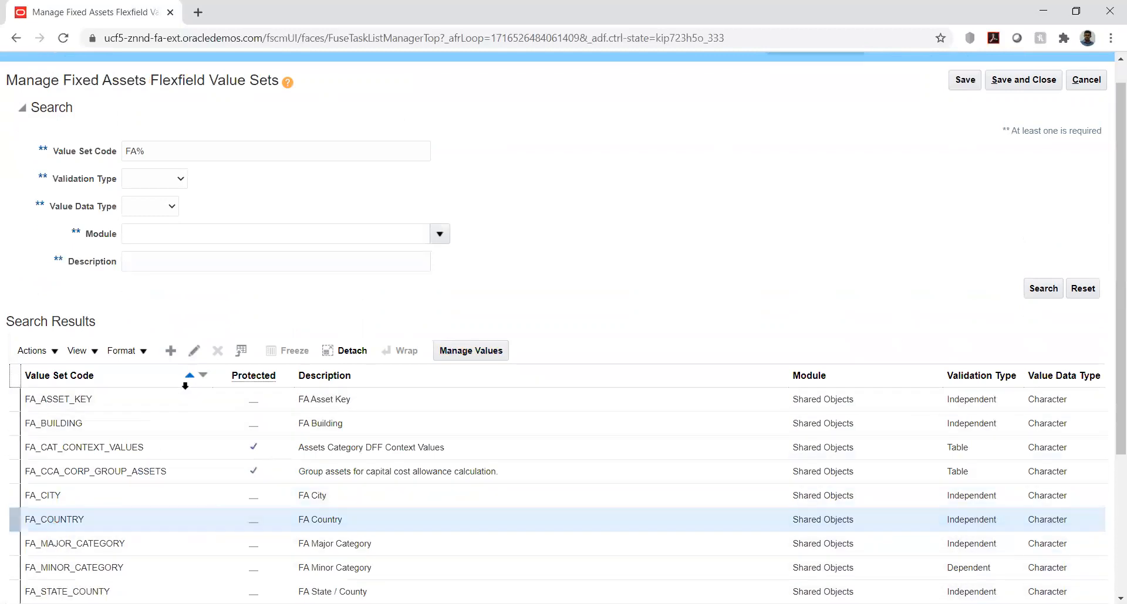
click(481, 354)
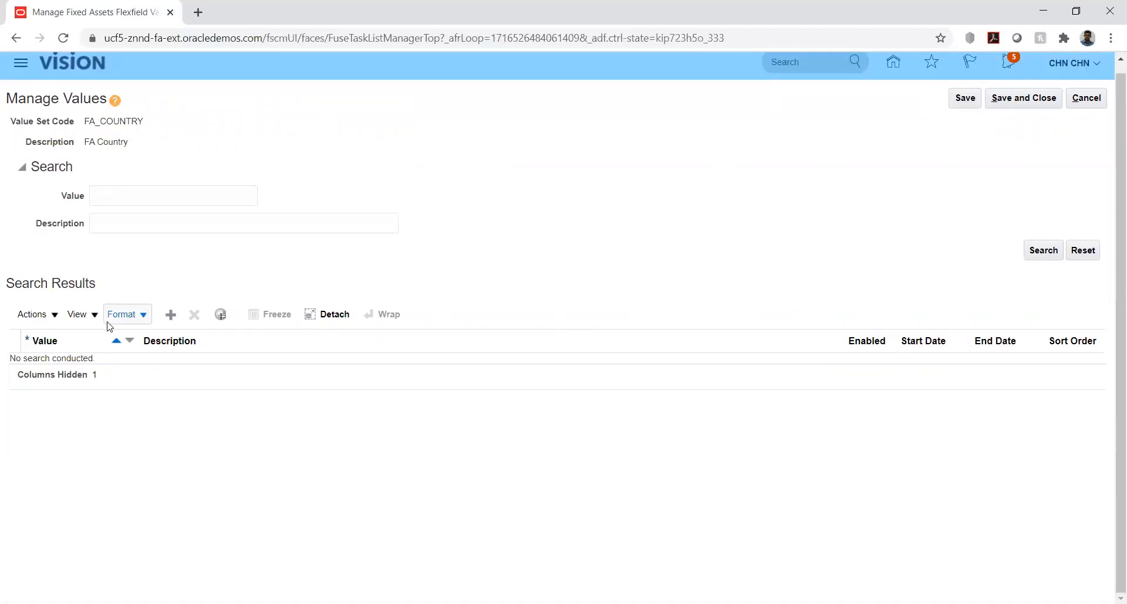
click(170, 315)
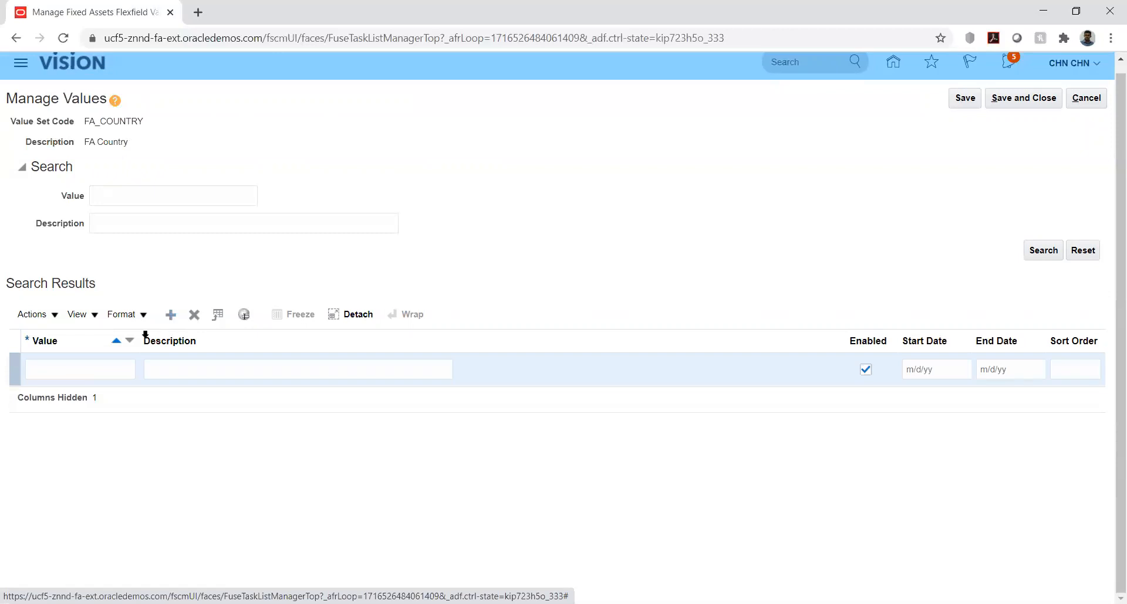
click(84, 372)
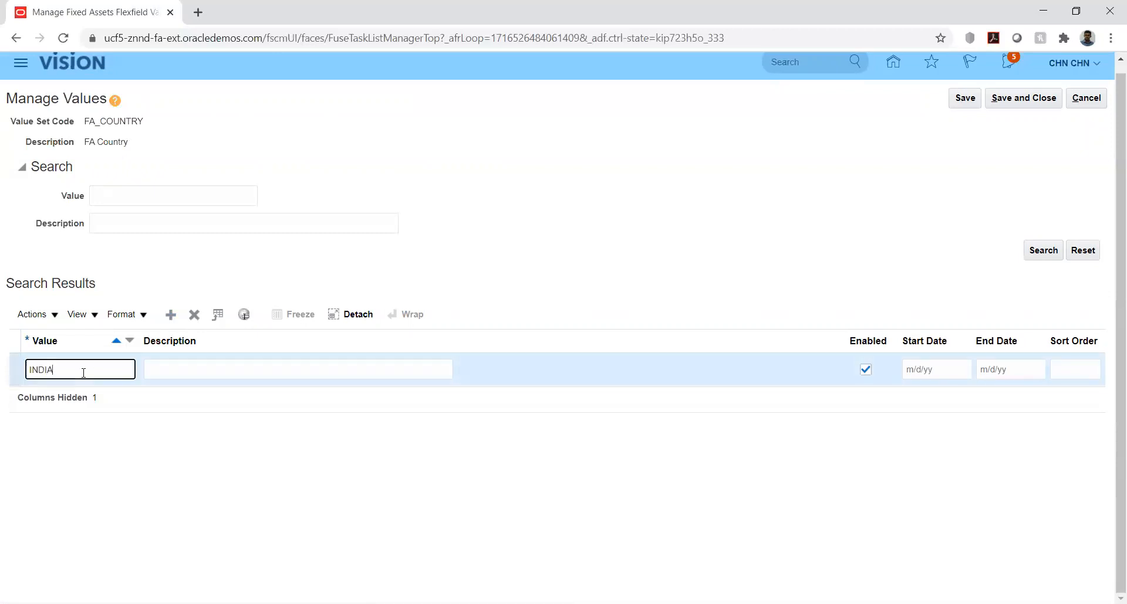
key(Tab)
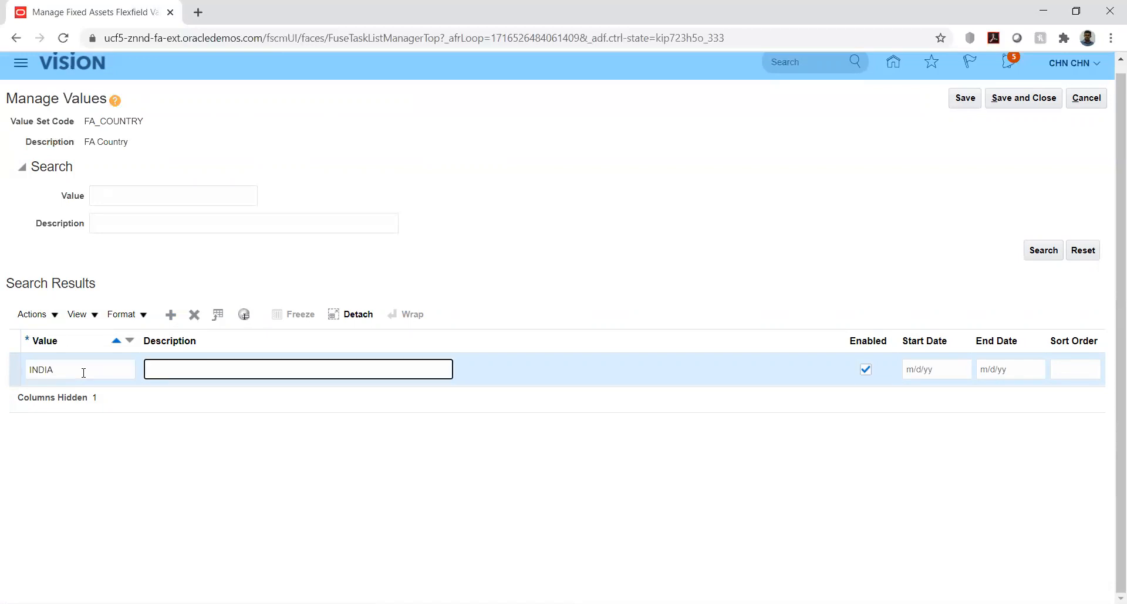
text(INDIA)
click(964, 102)
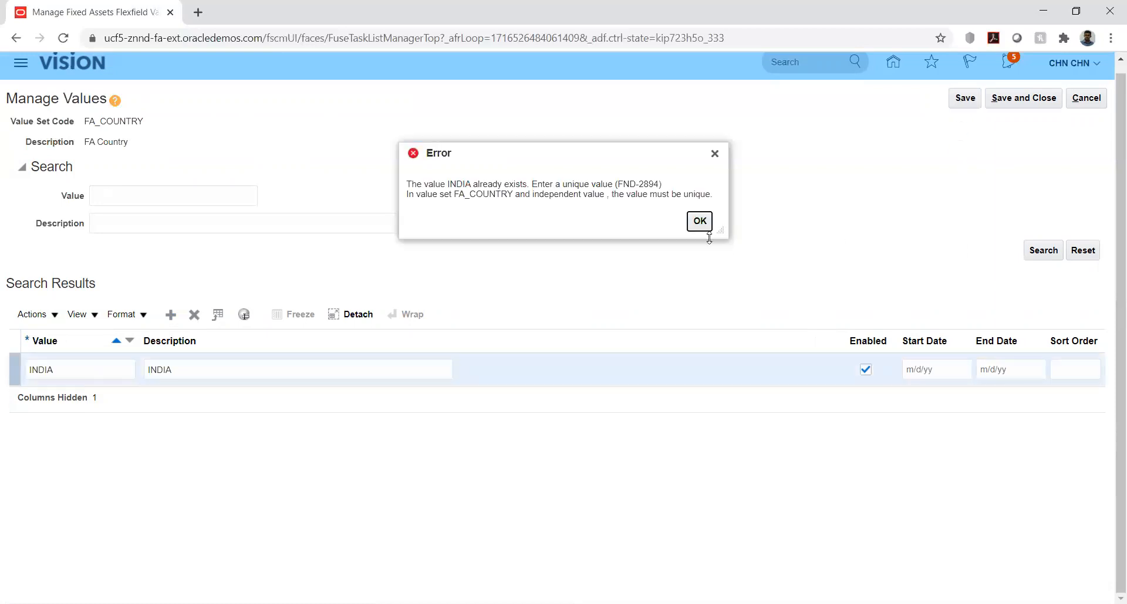
click(699, 222)
- Change the new FA_COUNTRY value and its description to INDIA1, then save and return to the value sets
click(111, 374)
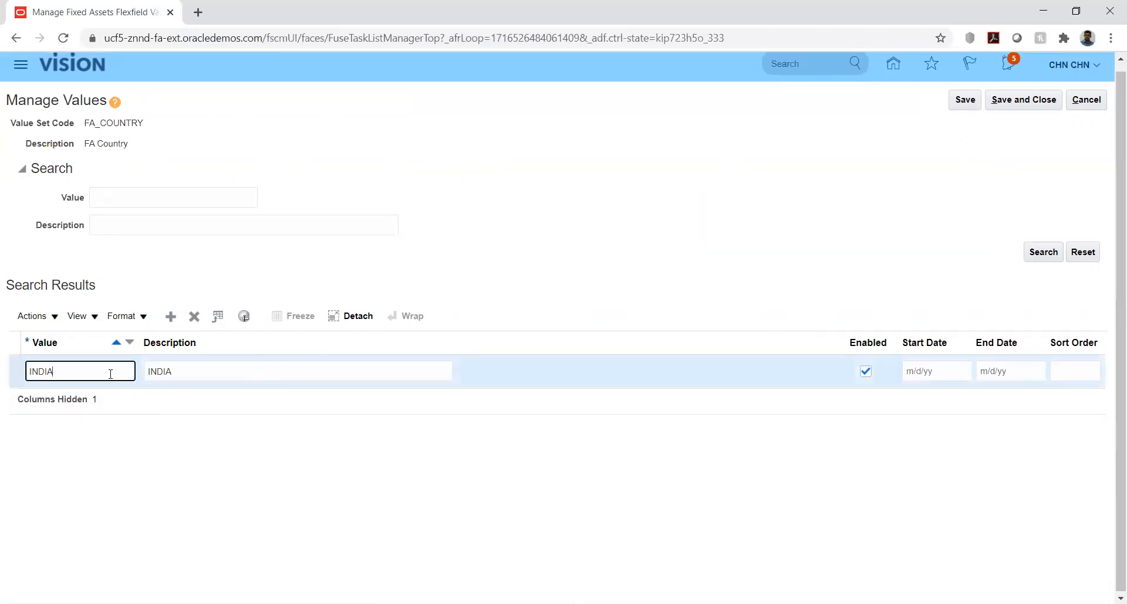
text(1)
key(Tab)
key(Right)
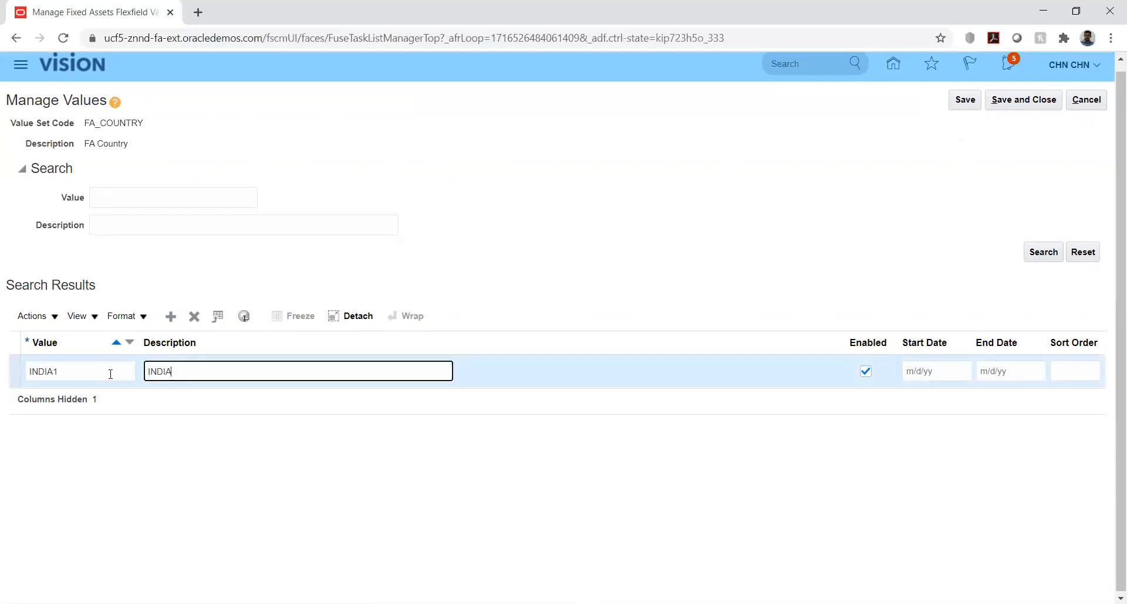
text(1)
click(964, 100)
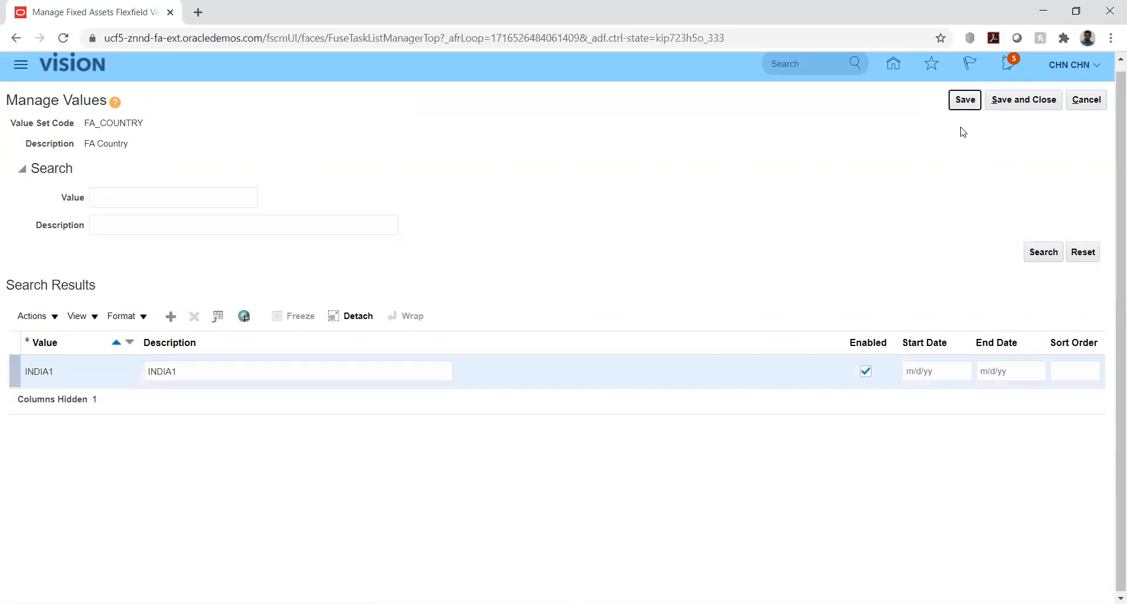
click(1005, 101)
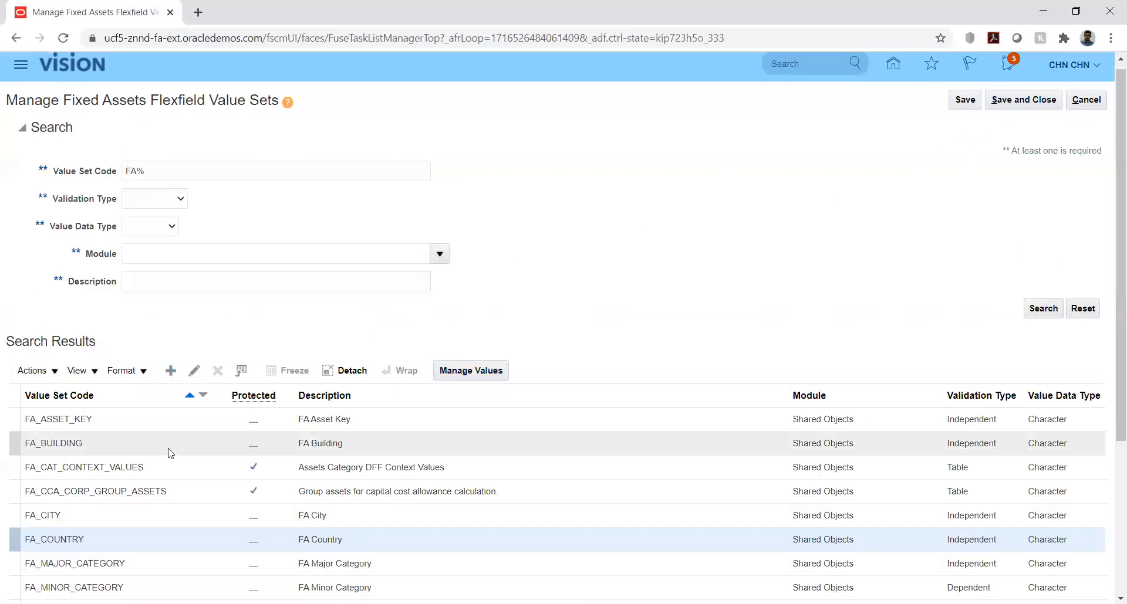
- Try to add and save the value Tamilnadu TN with the same description in the FA_STATE_COUNTY value set
scroll(130, 462, down, 1)
scroll(129, 463, down, 1)
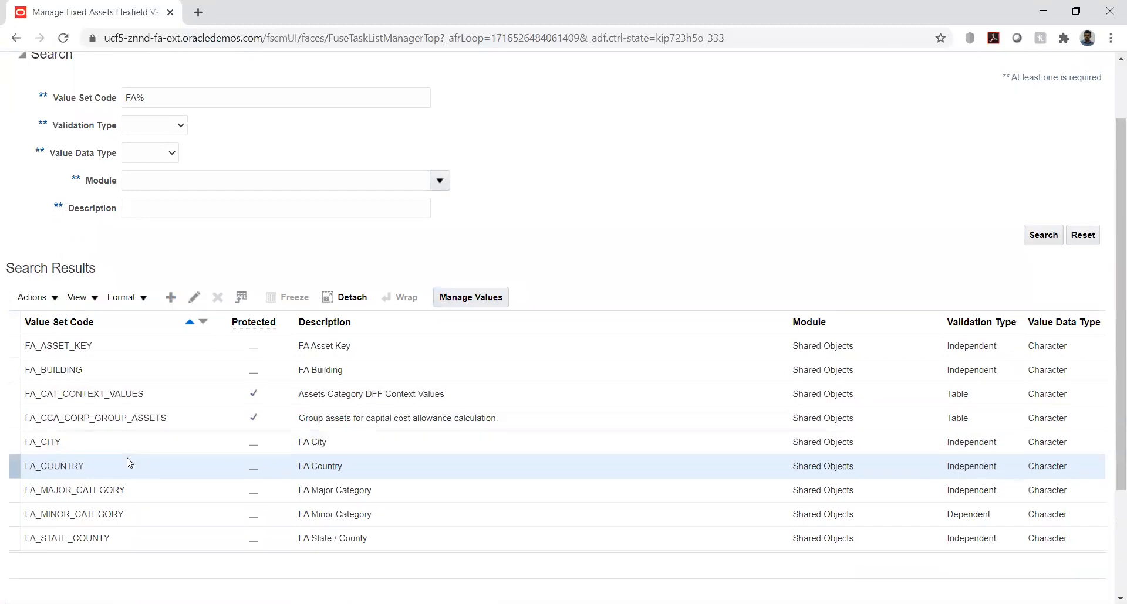
click(106, 537)
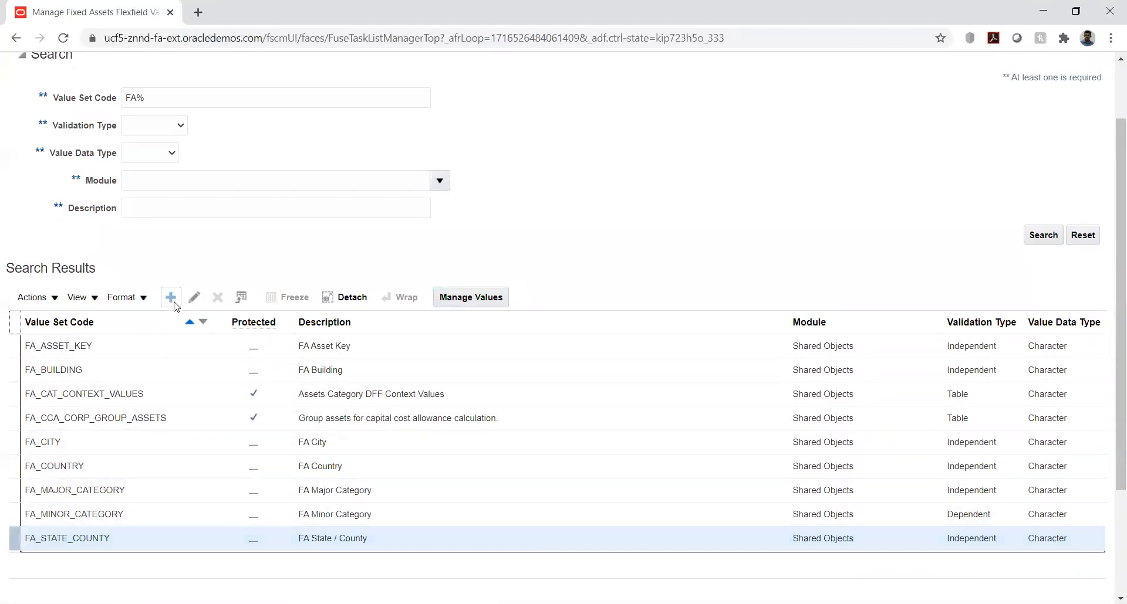
click(502, 299)
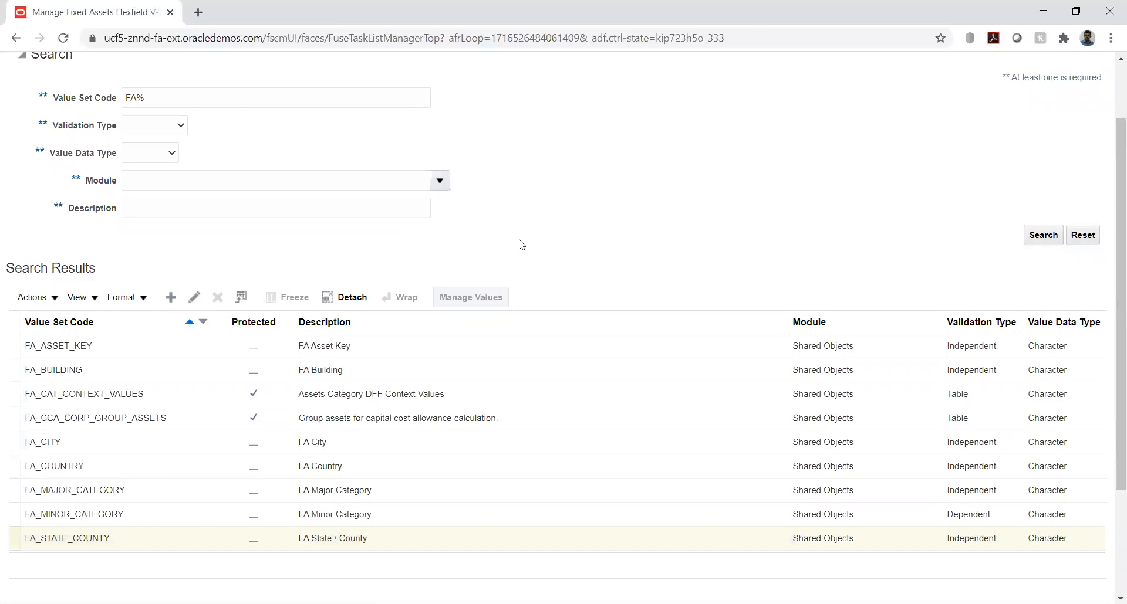
click(170, 315)
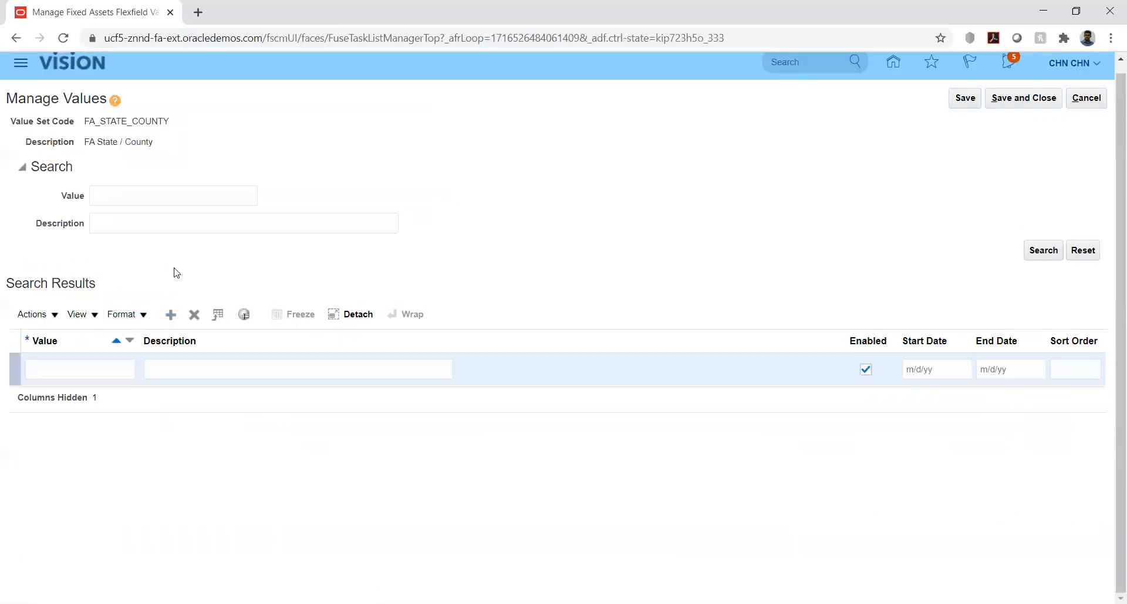
click(65, 376)
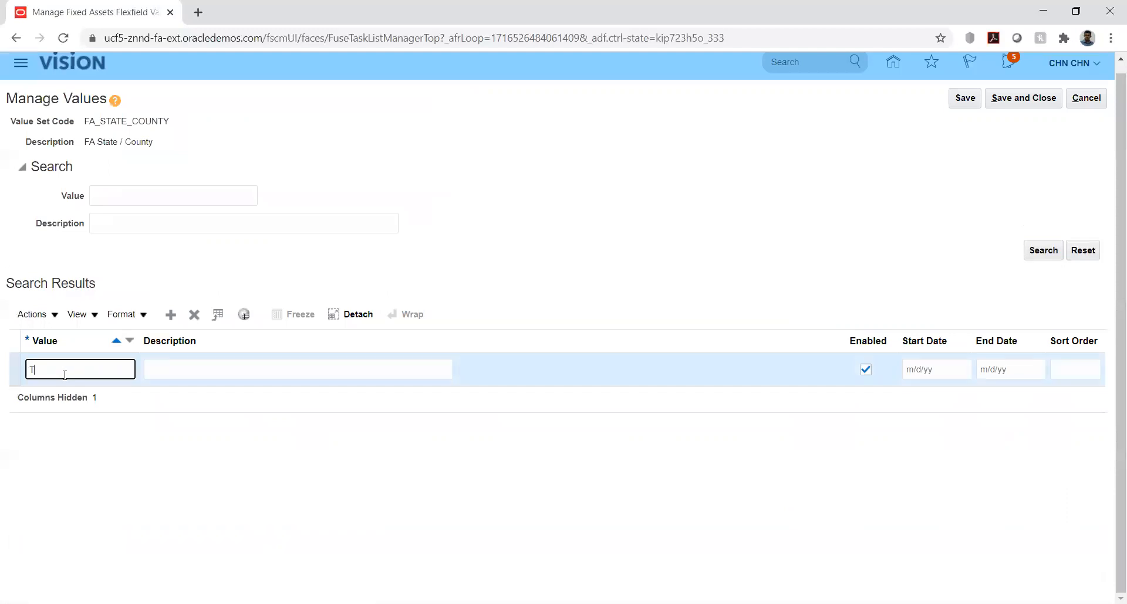
text(Tamilnadu TN)
key(Tab)
triple_click(66, 376)
key(ctrl+c)
click(175, 363)
key(ctrl+v)
click(964, 100)
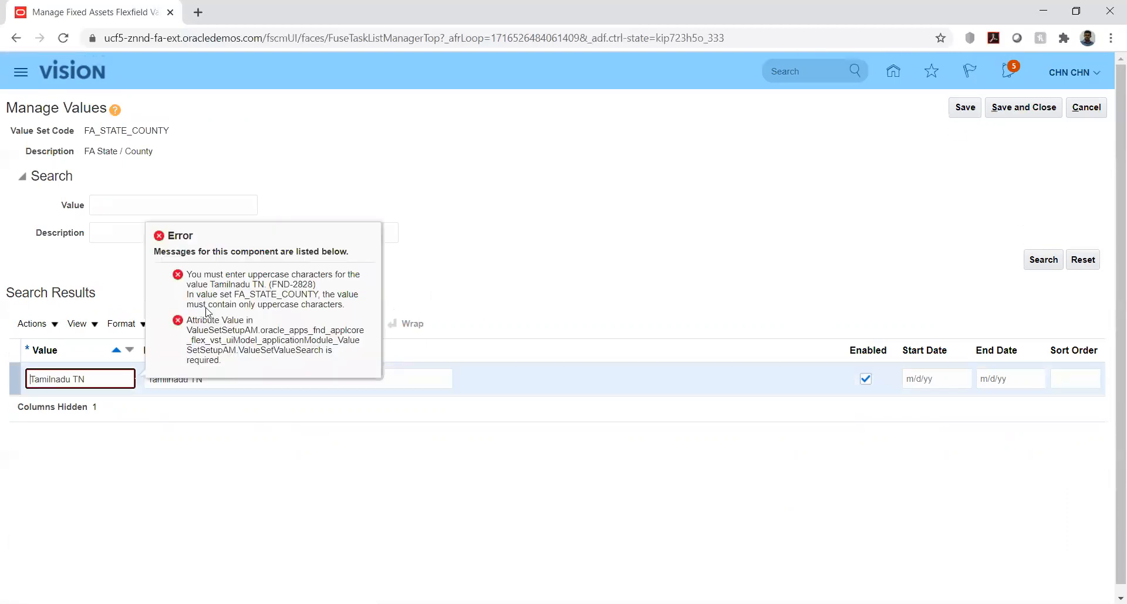
- Change the new FA_STATE_COUNTY value to TAMILNADUTN, then save and return to the value sets
click(75, 380)
key(BackSpace)
key(BackSpace)
key(BackSpace)
key(BackSpace)
key(BackSpace)
key(BackSpace)
key(BackSpace)
key(BackSpace)
key(BackSpace)
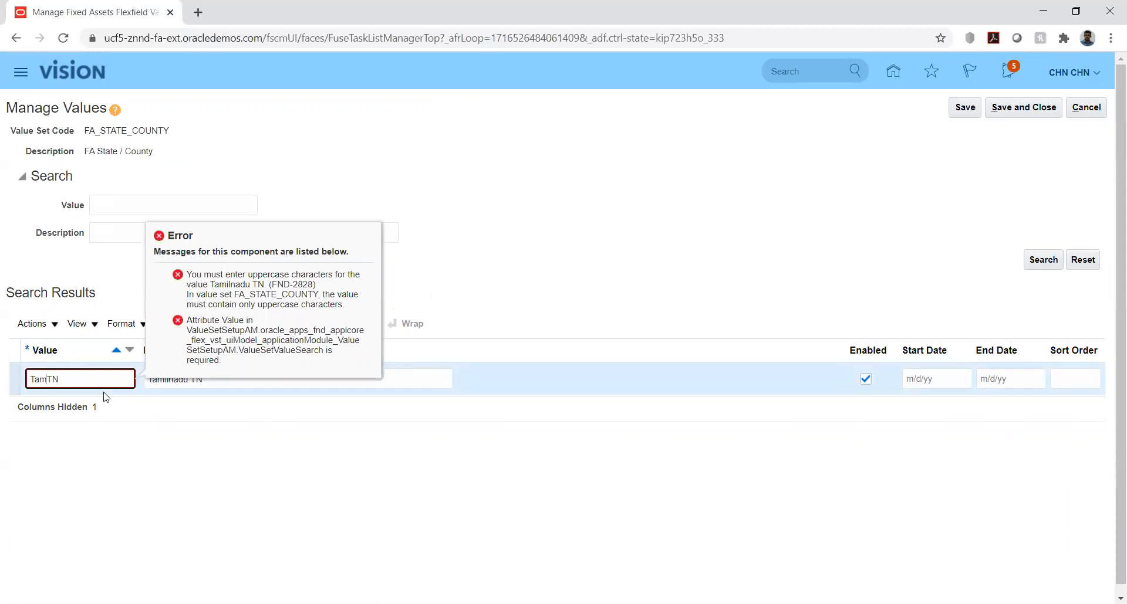
text(AMILNADU)
key(Tab)
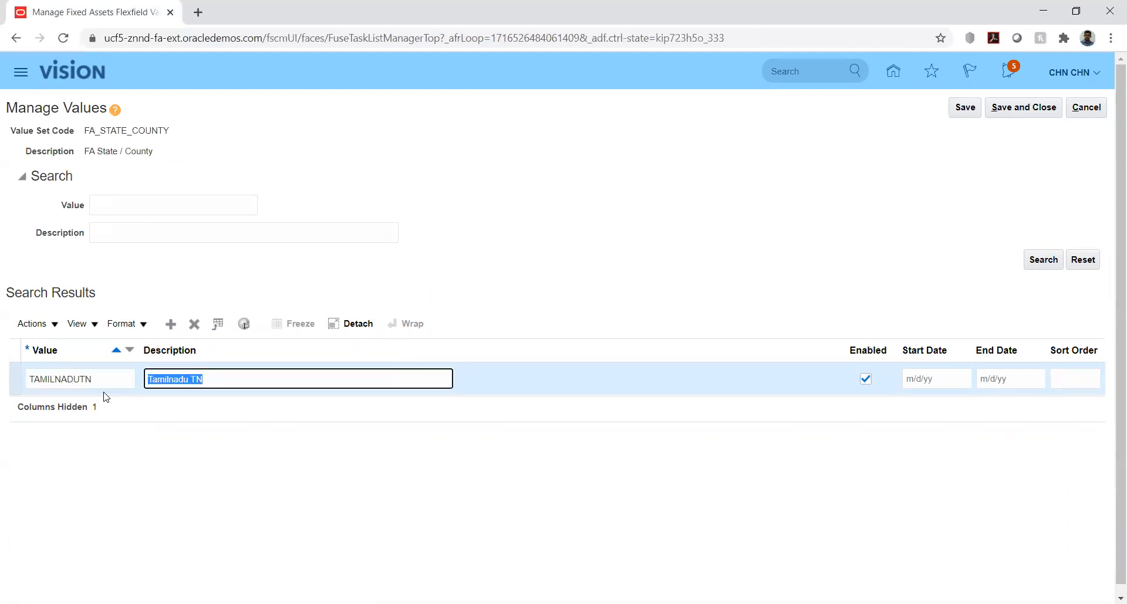
click(960, 112)
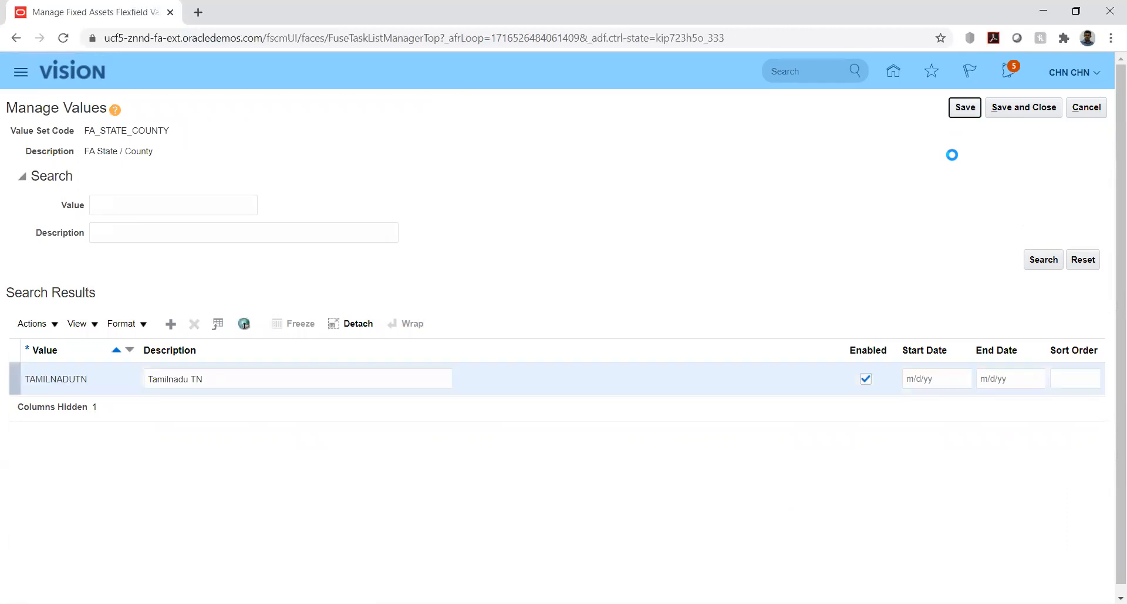
click(1008, 108)
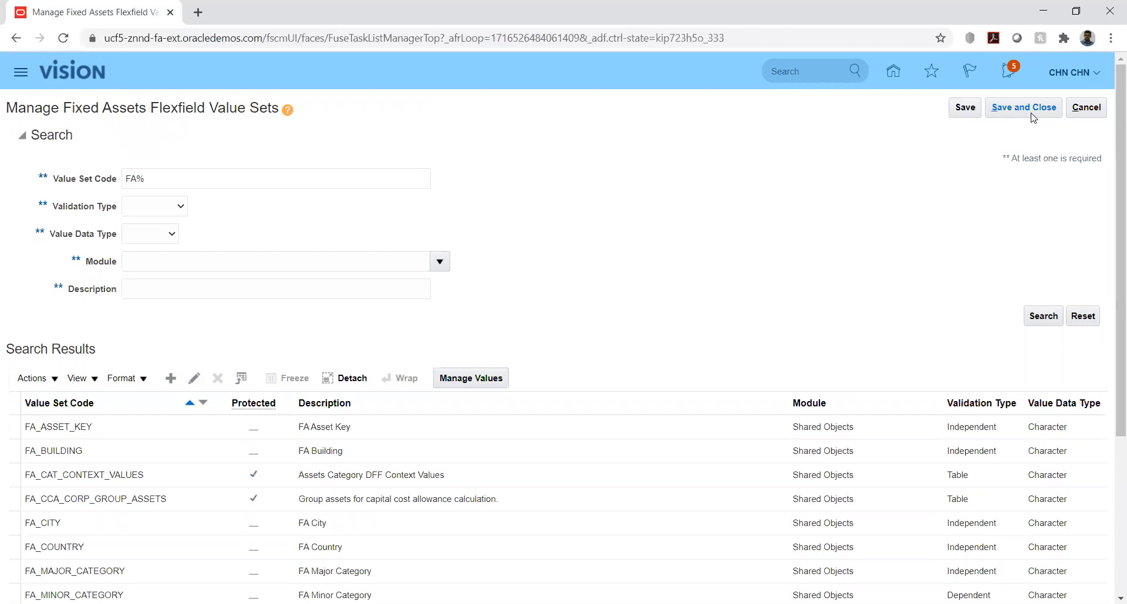
- Save and close the flexfield value sets, then open the Manage Asset Locations task of the HW Implementation project
click(1028, 114)
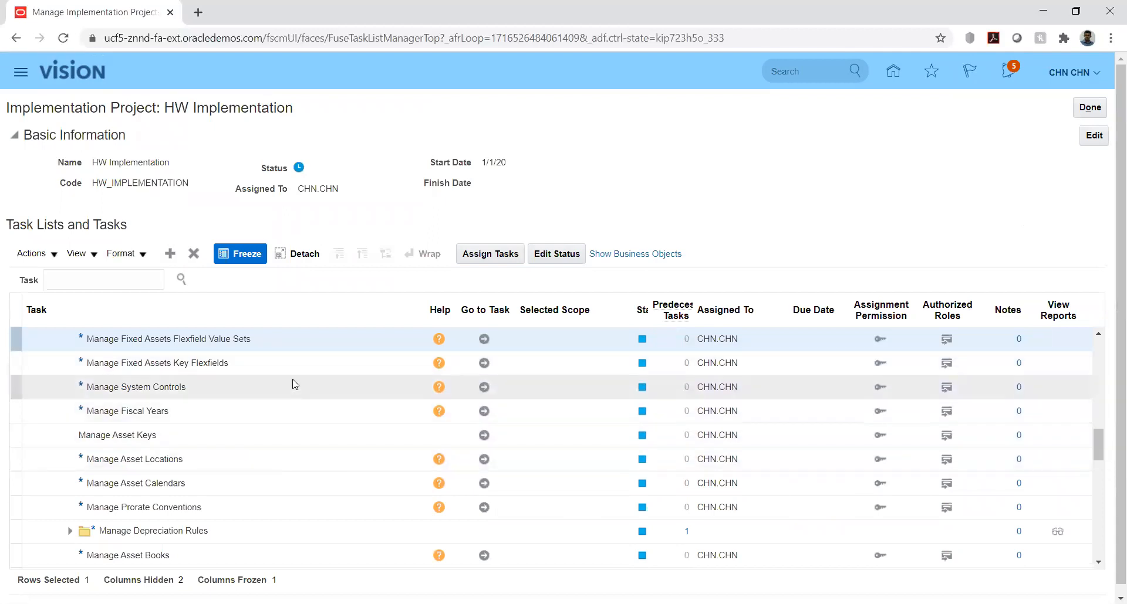
scroll(268, 485, down, 3)
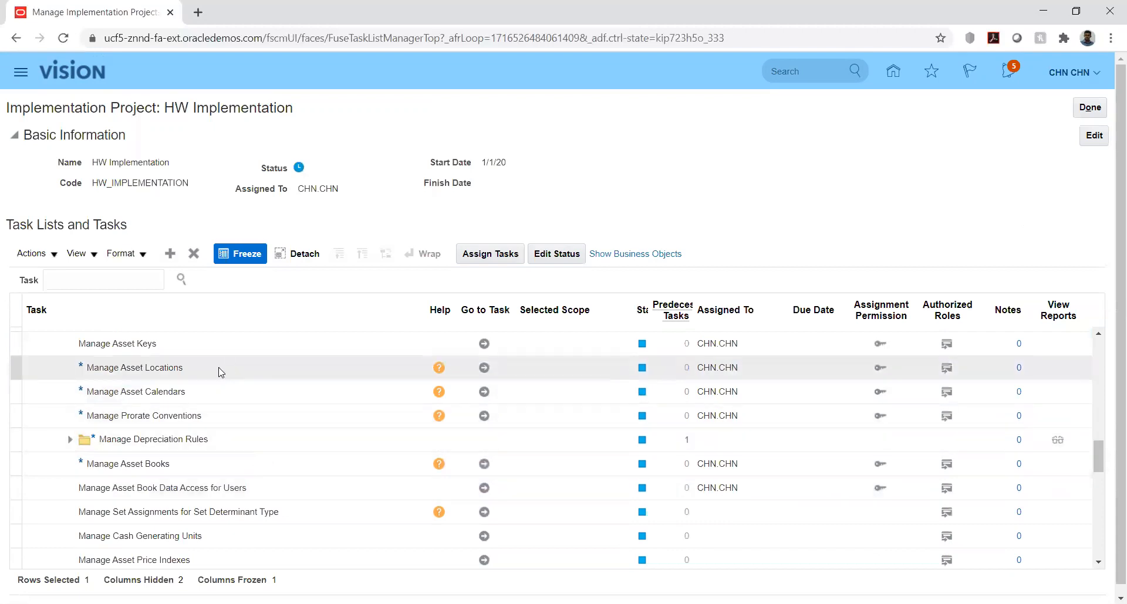
click(484, 367)
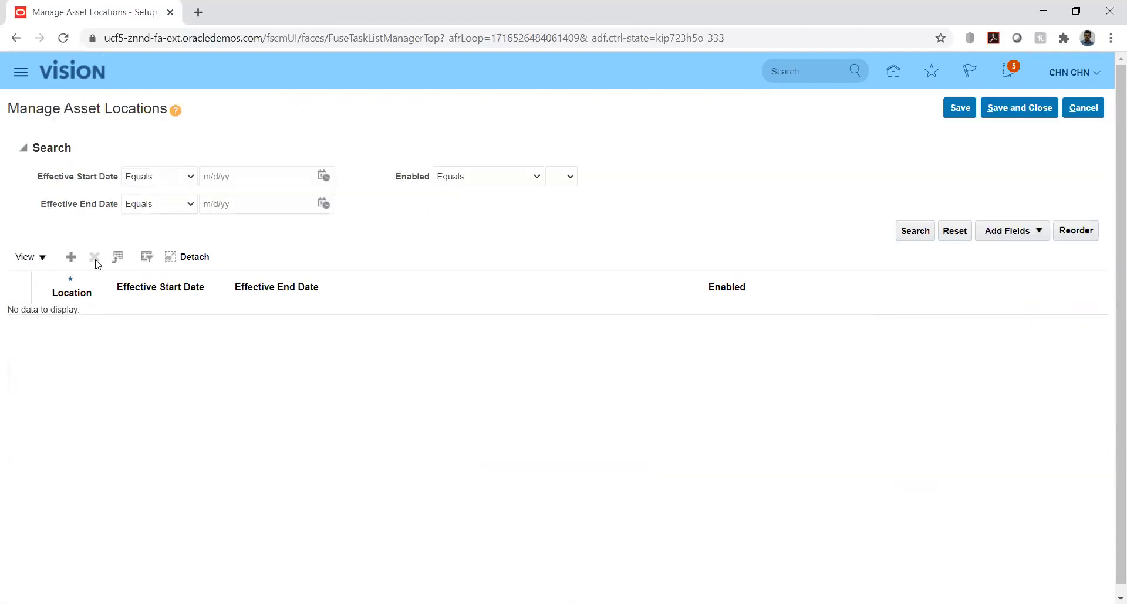
click(72, 257)
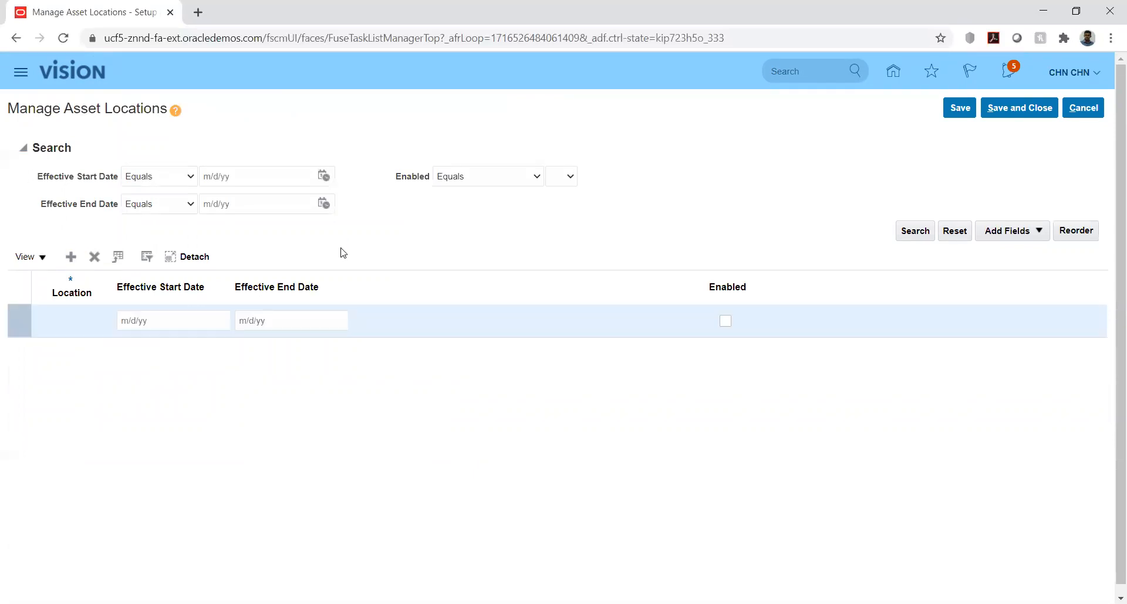
click(66, 320)
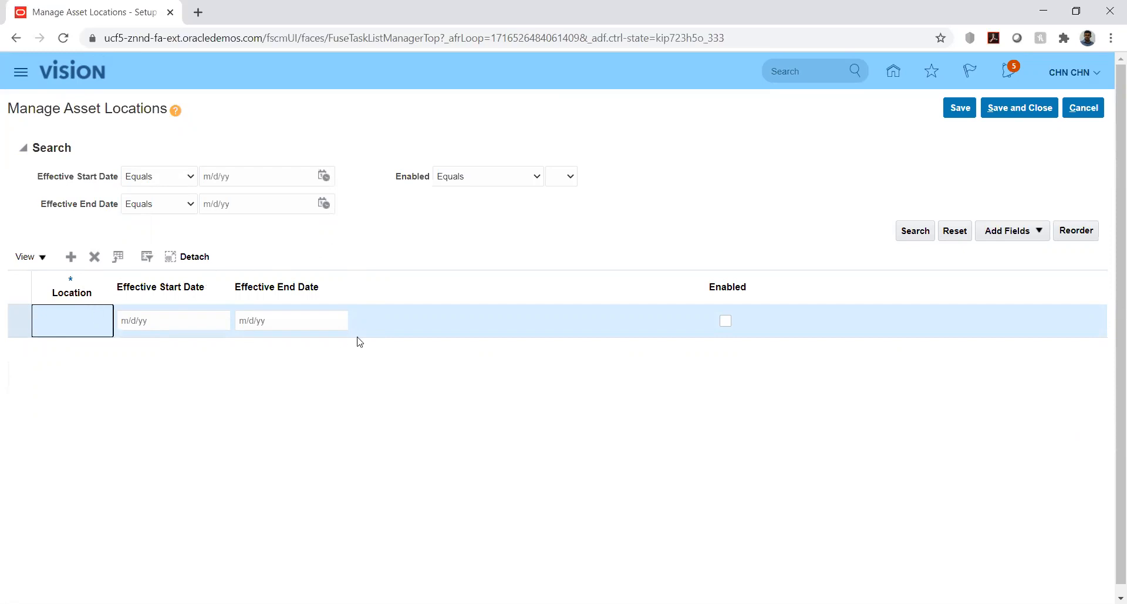
click(726, 321)
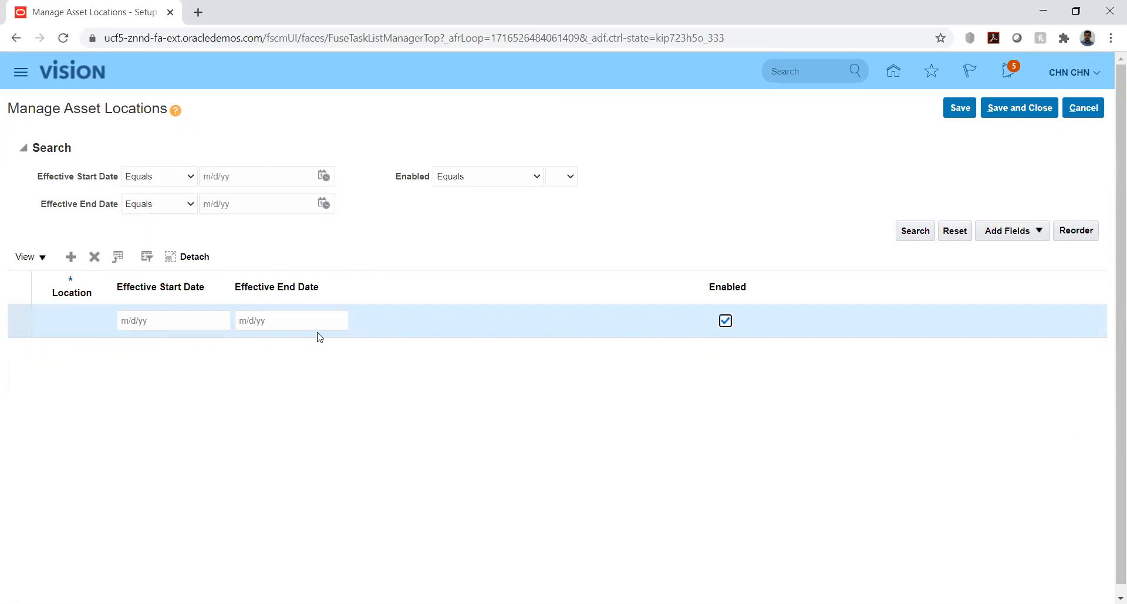
click(72, 323)
click(94, 257)
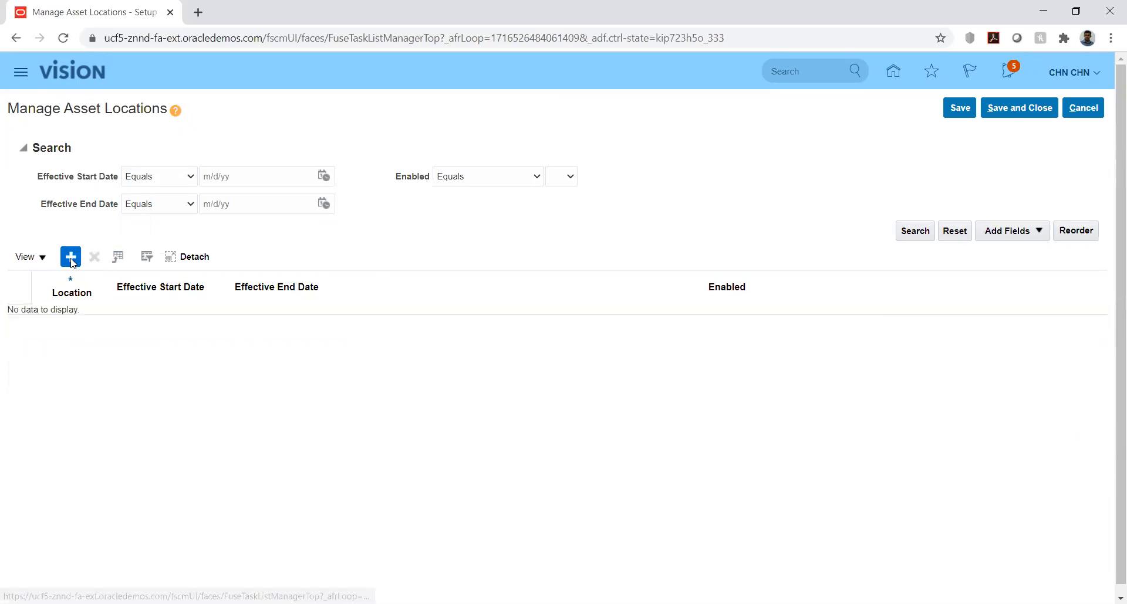
click(71, 258)
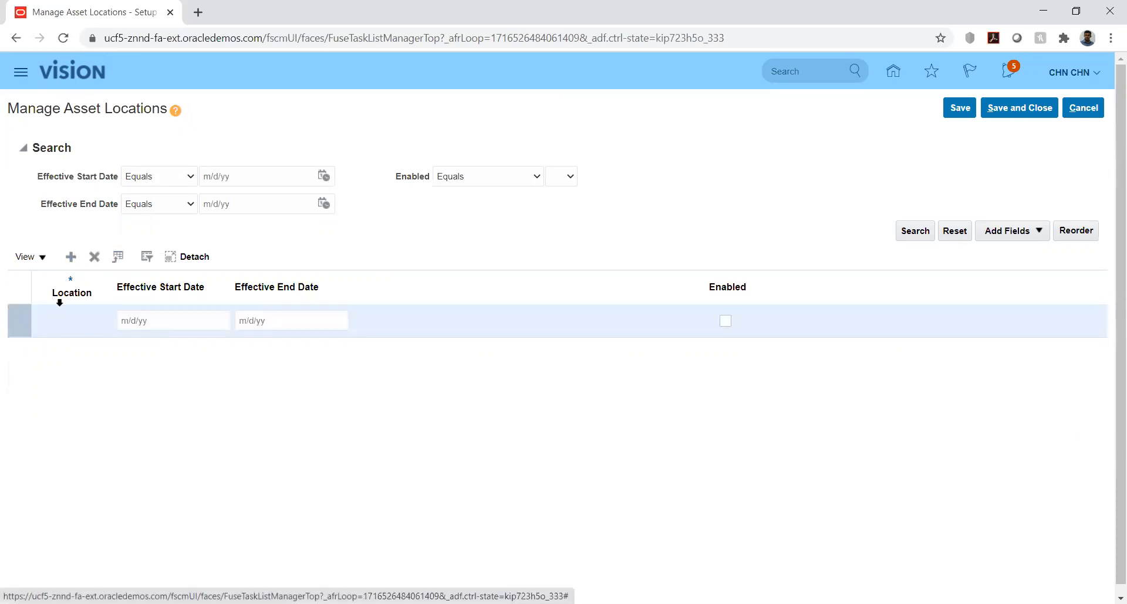
click(66, 324)
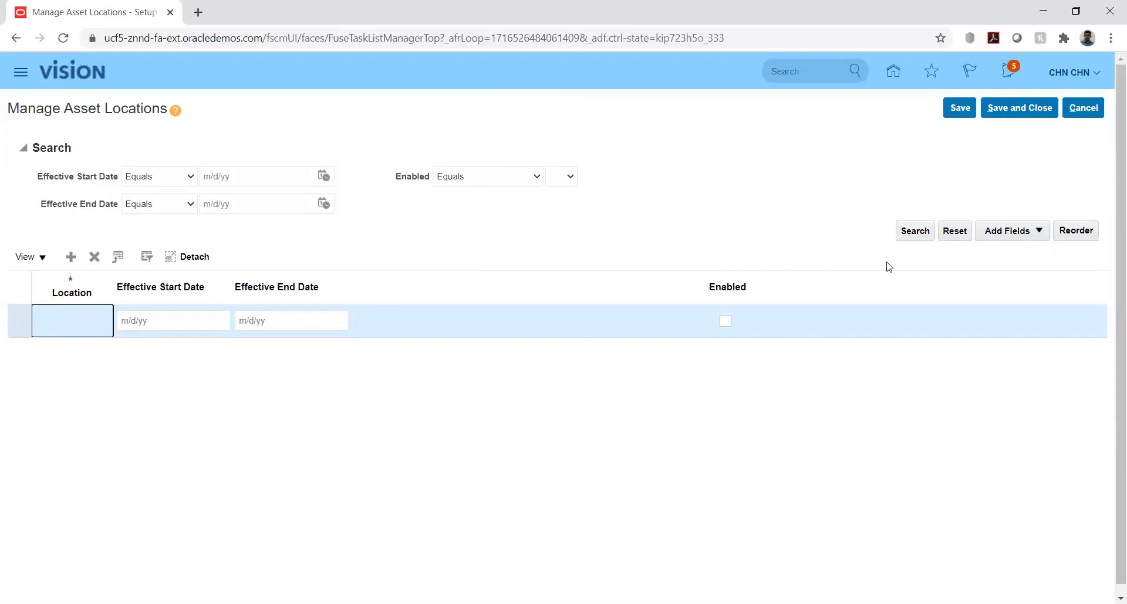
- Search for all existing asset locations and view the record information of the first location
click(913, 231)
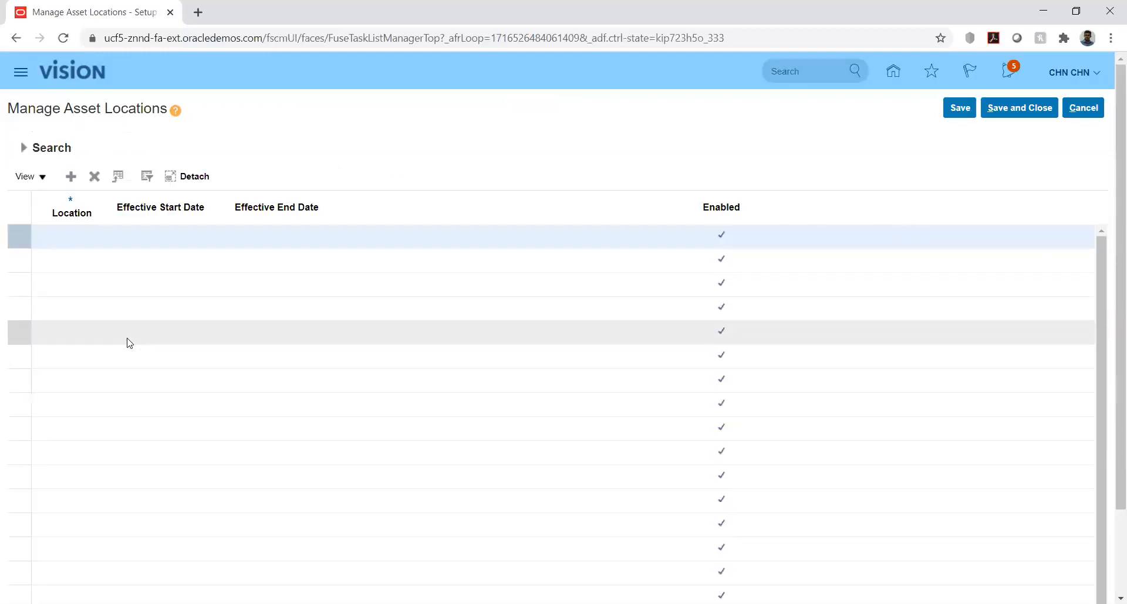
scroll(126, 340, down, 3)
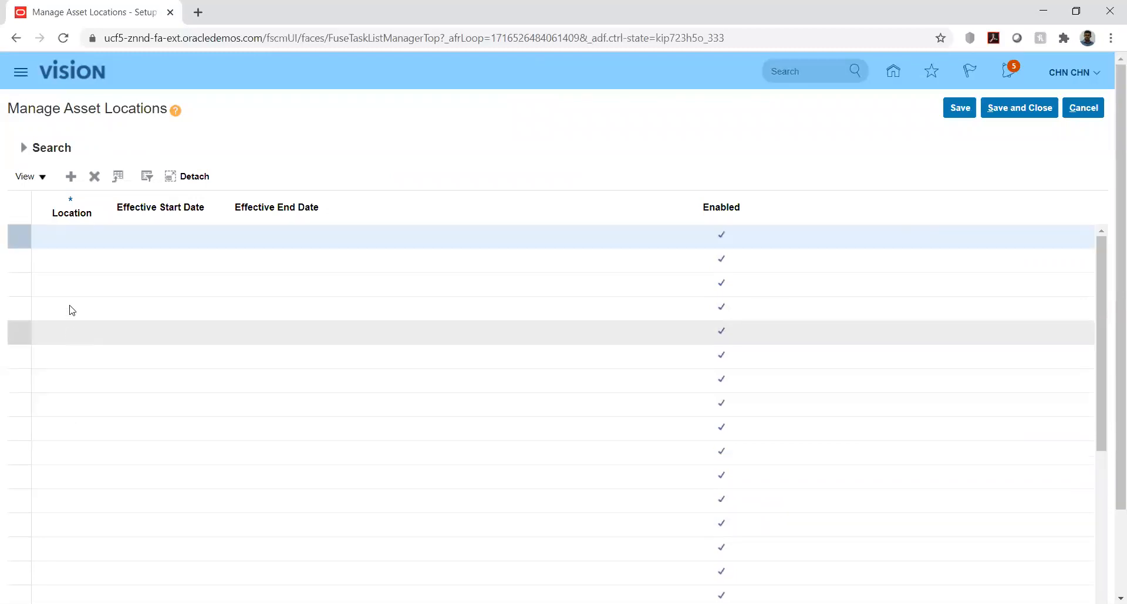
click(60, 234)
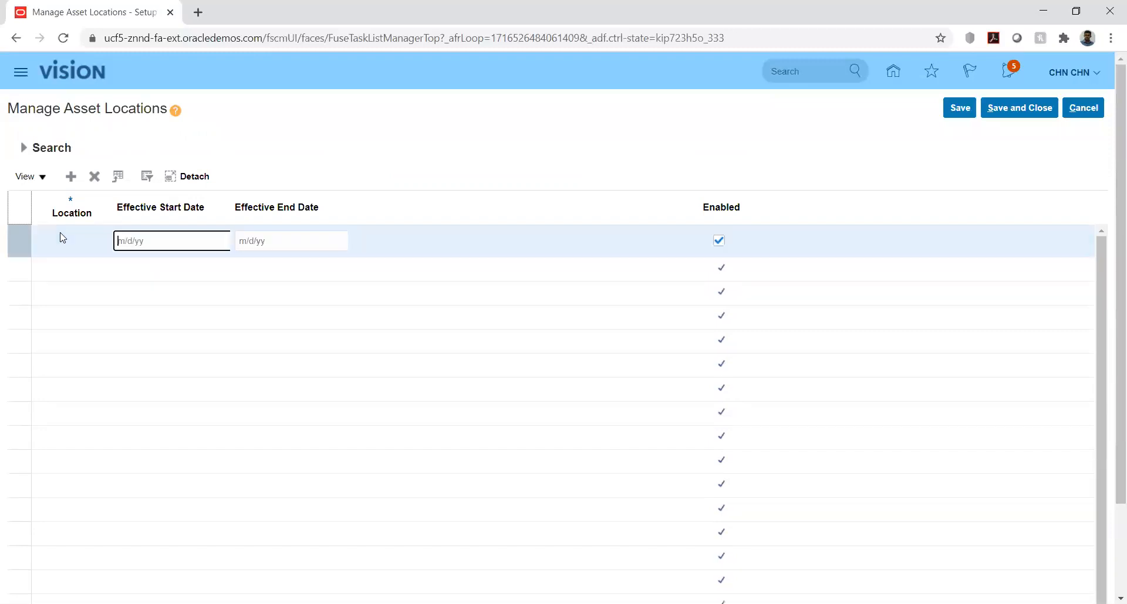
click(55, 245)
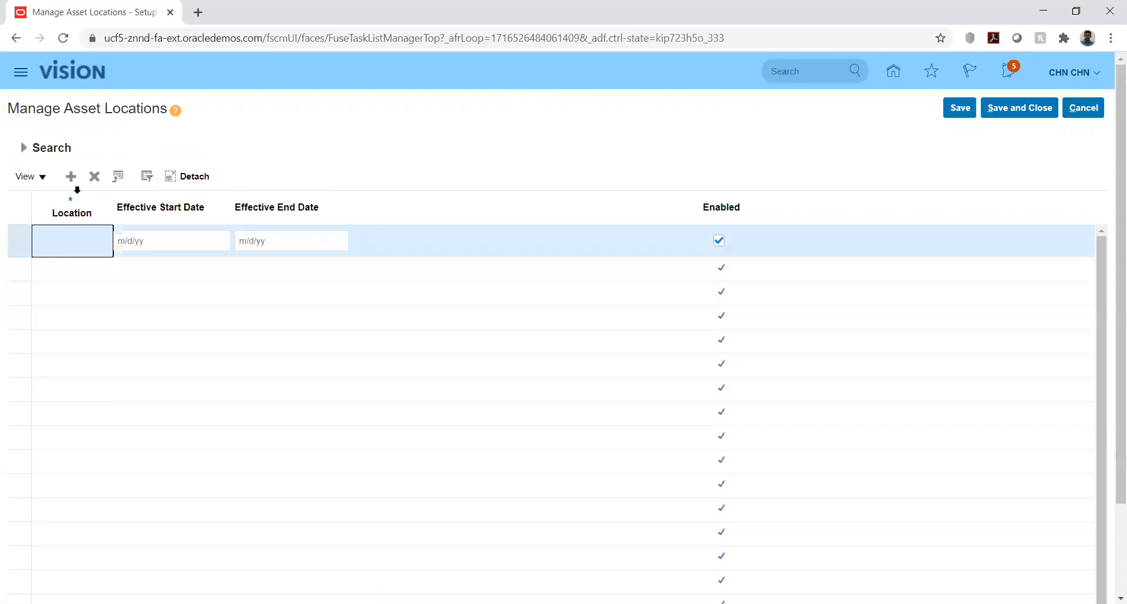
click(39, 178)
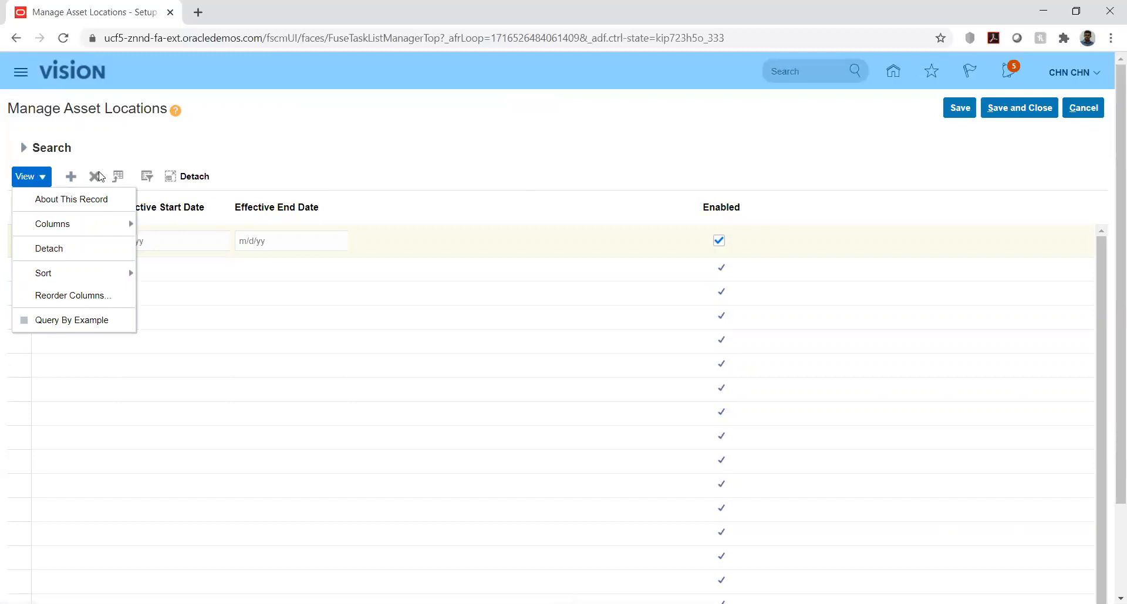
click(89, 201)
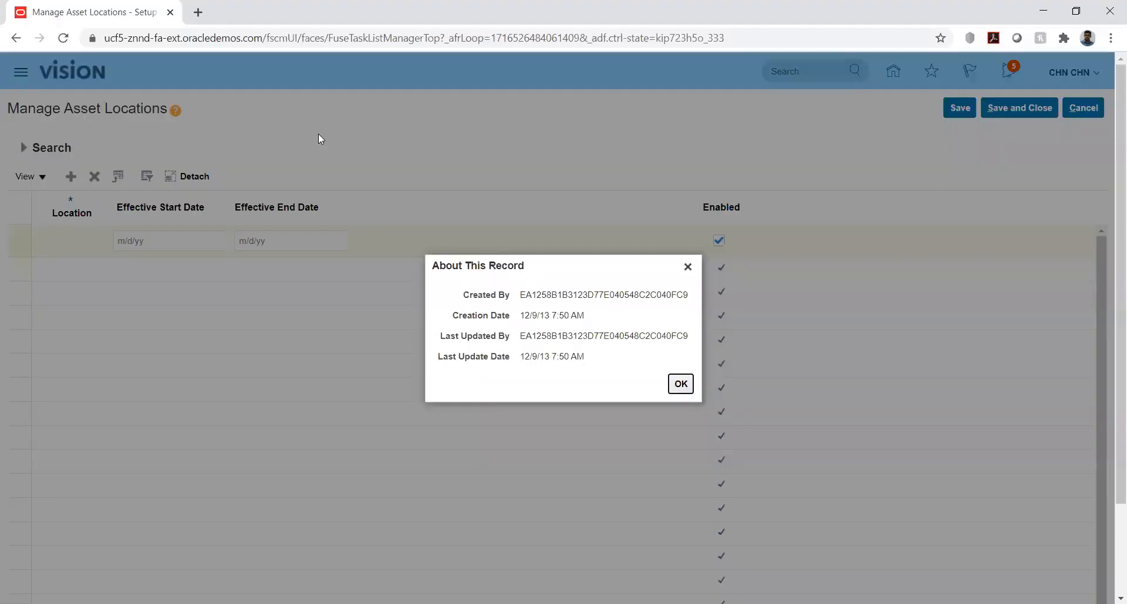
- Close the record information, try to delete the first asset location, and return to the HW Implementation project
click(678, 385)
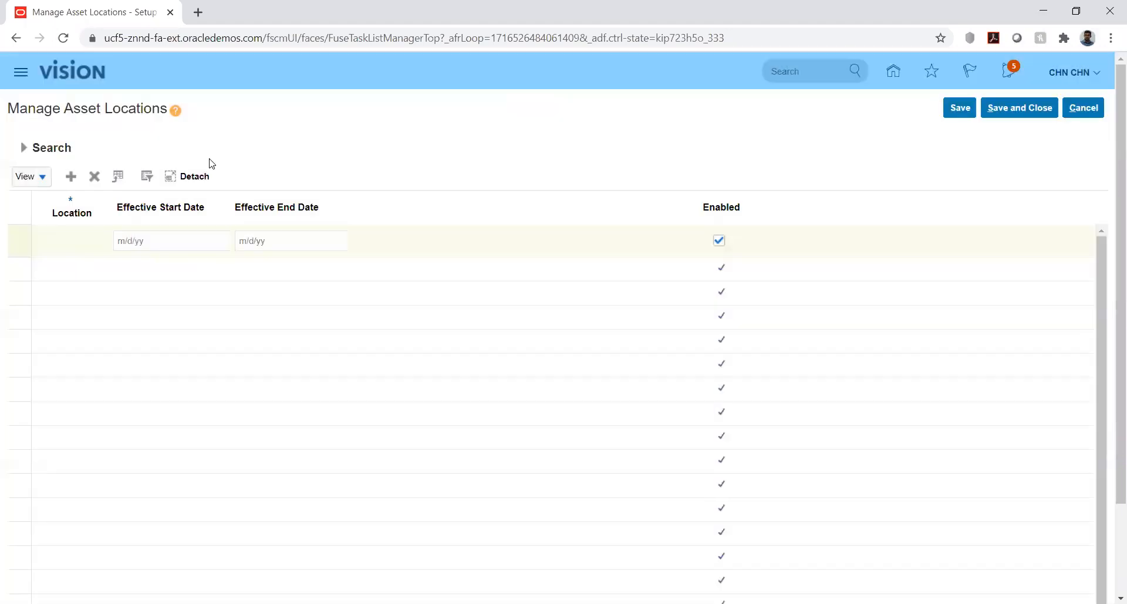
click(71, 245)
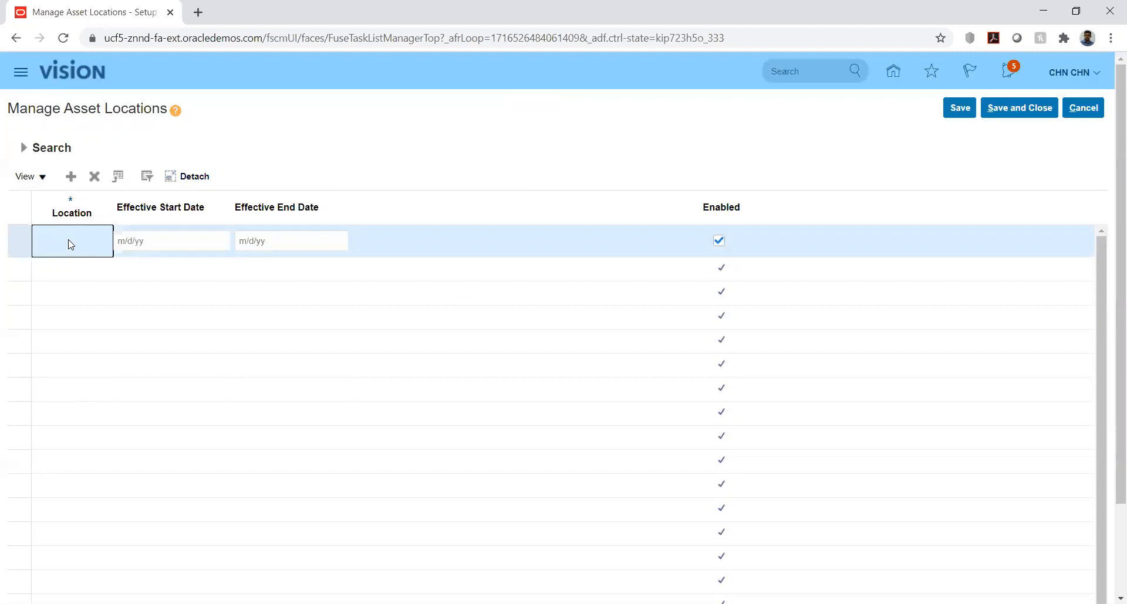
click(94, 177)
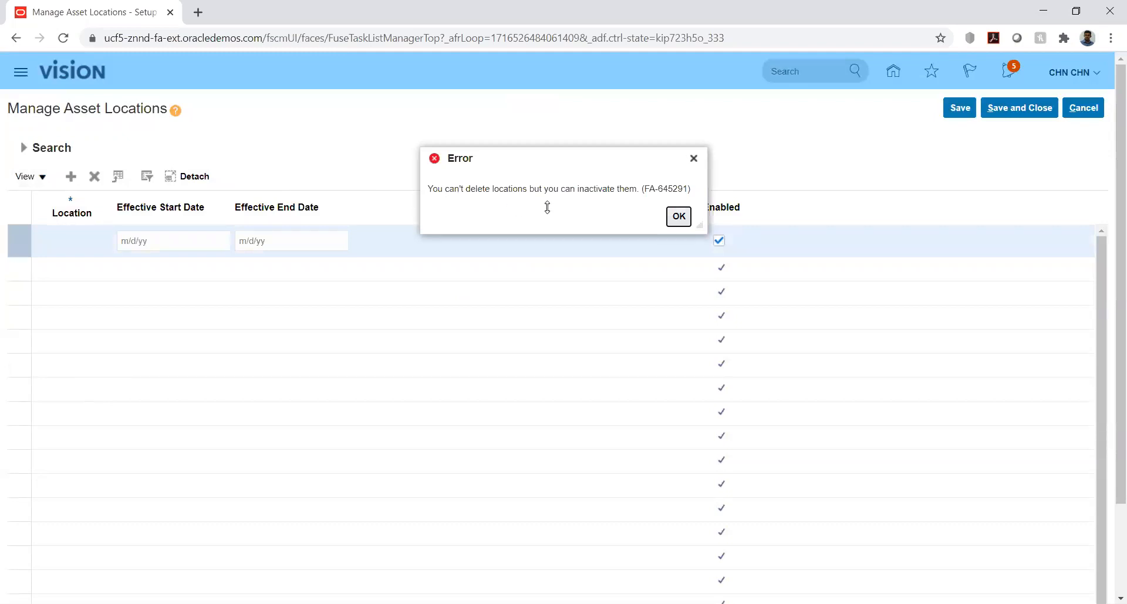
click(678, 217)
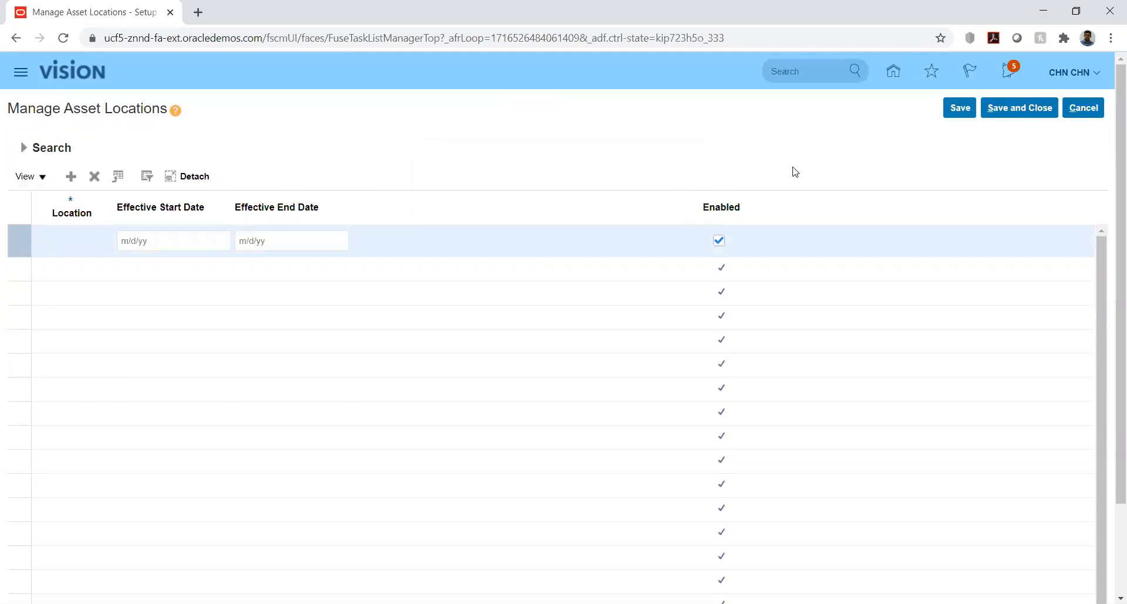
click(1096, 108)
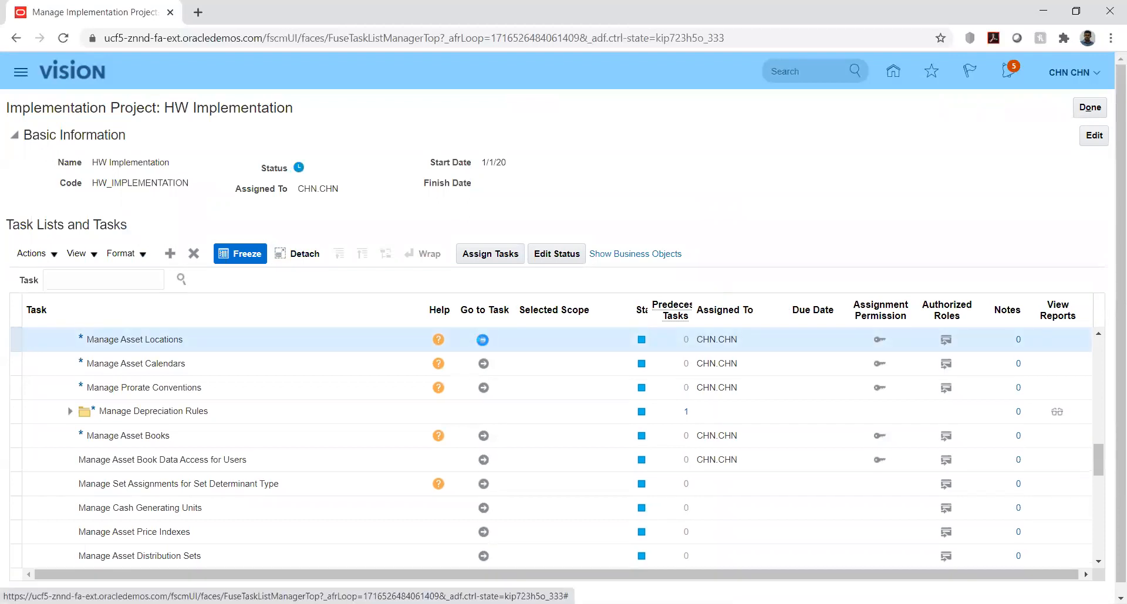
- Try to enter a location in a new Manage Asset Locations row, reload the page to retry, and cancel back to the project
click(482, 340)
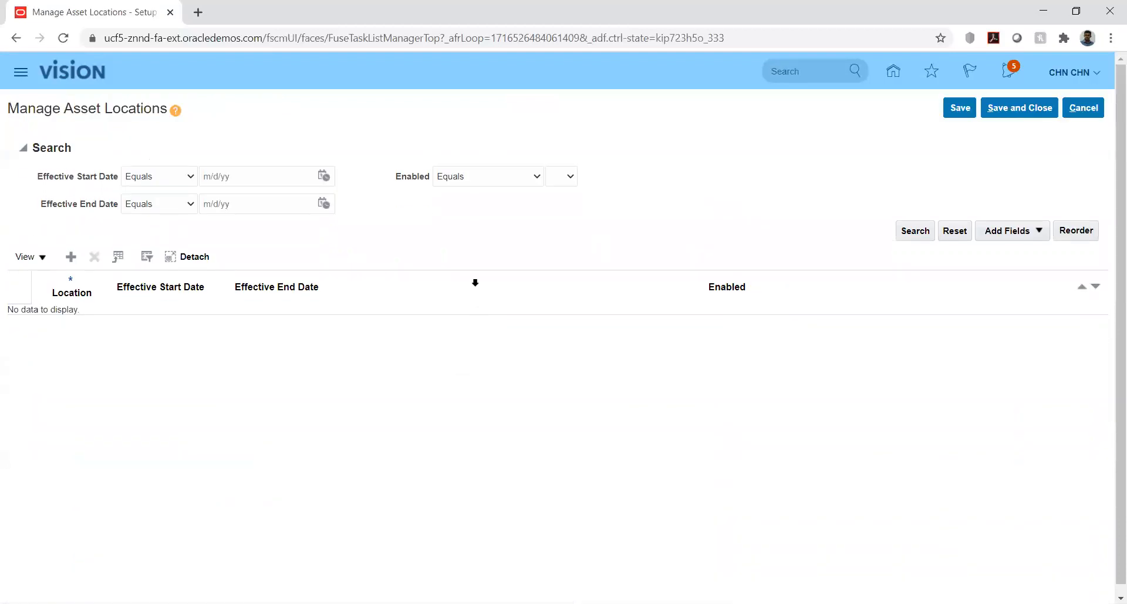
click(73, 258)
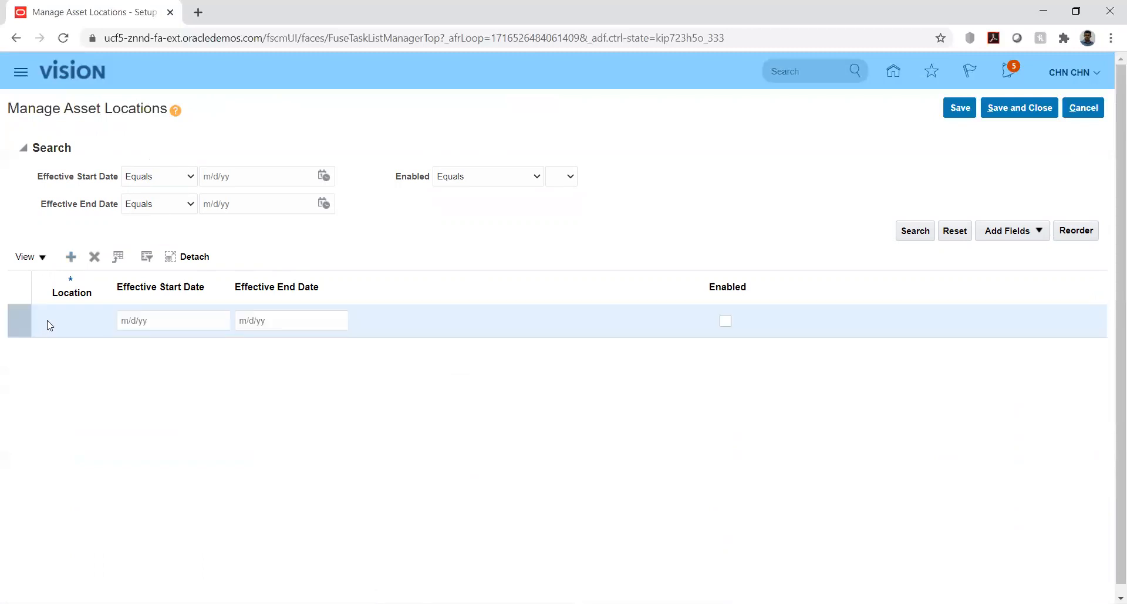
click(70, 322)
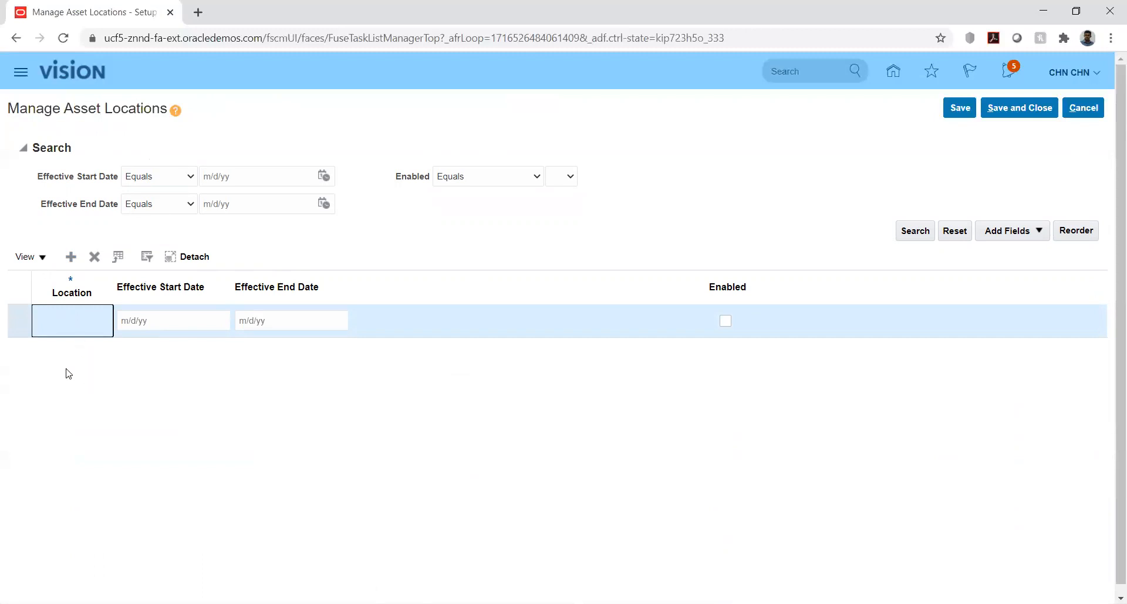
right_click(60, 321)
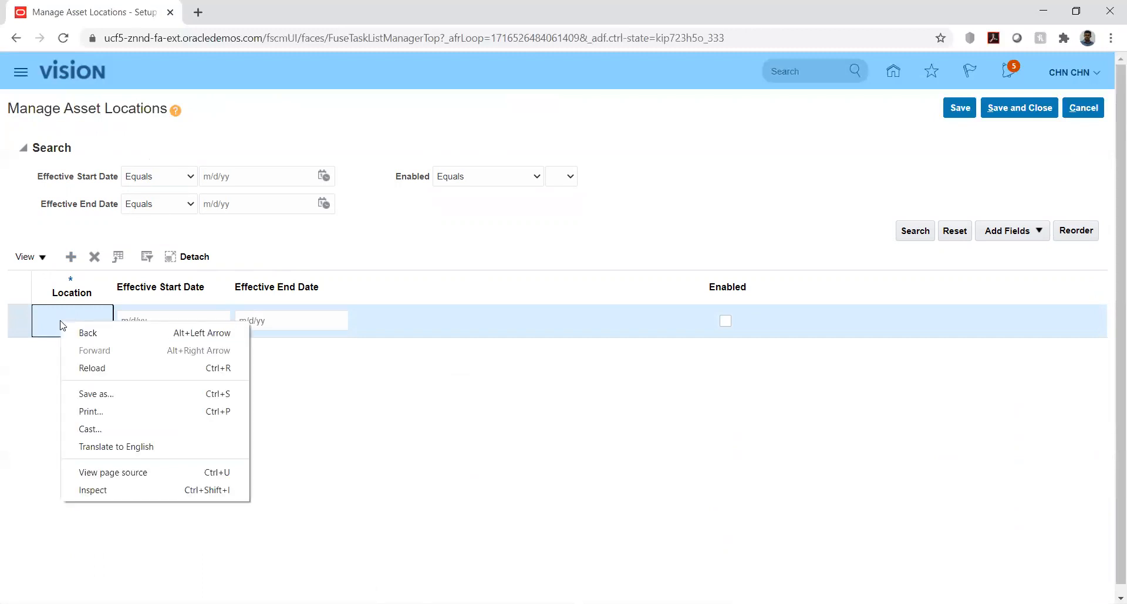
click(1, 426)
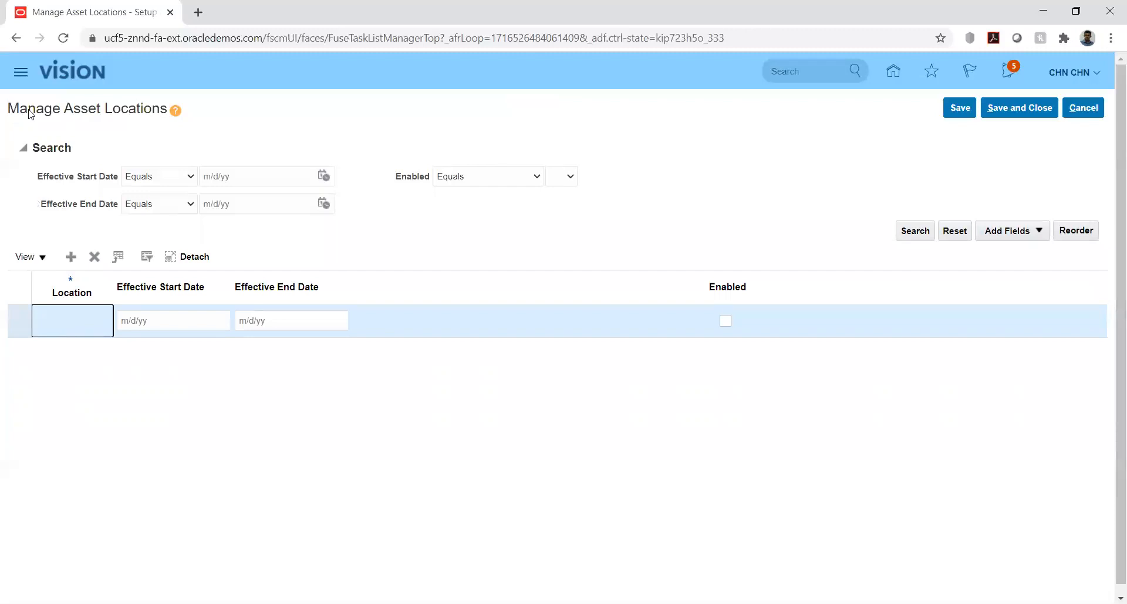
click(63, 38)
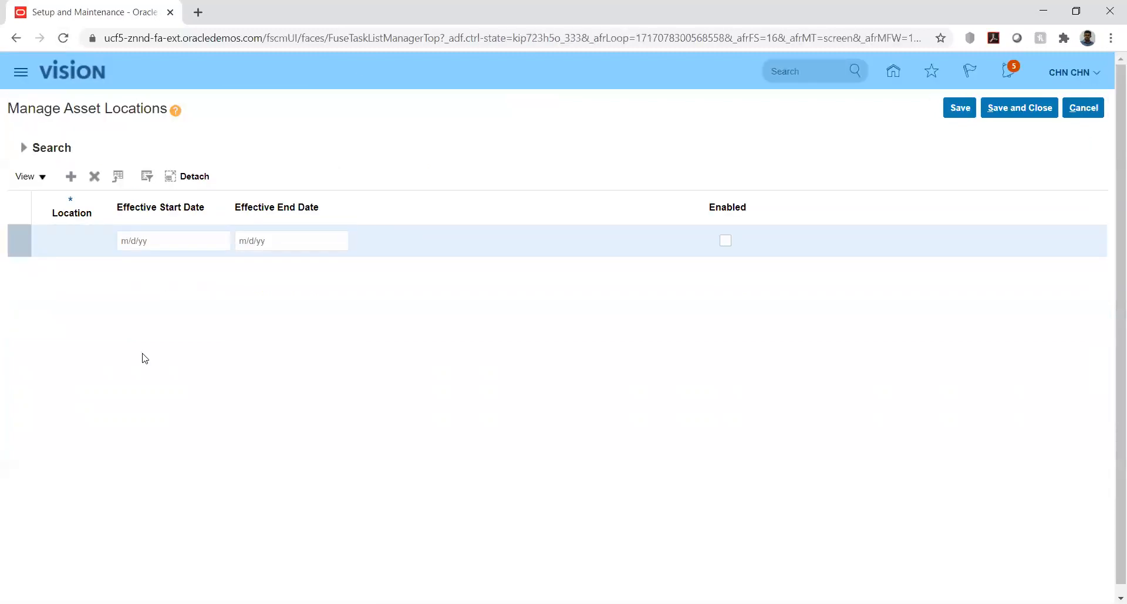
click(61, 235)
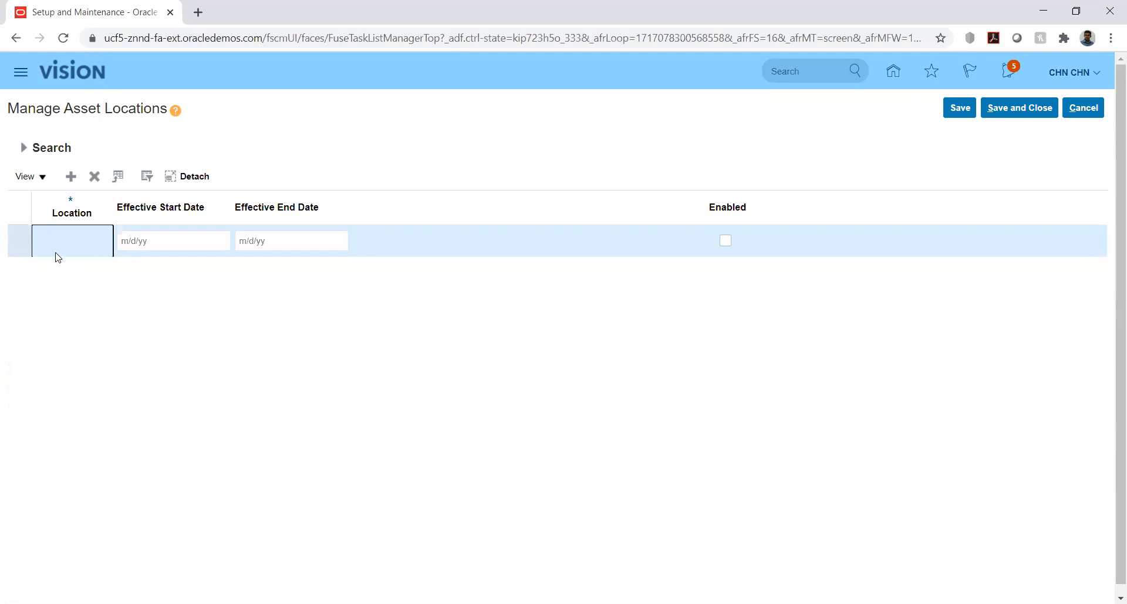
click(1079, 107)
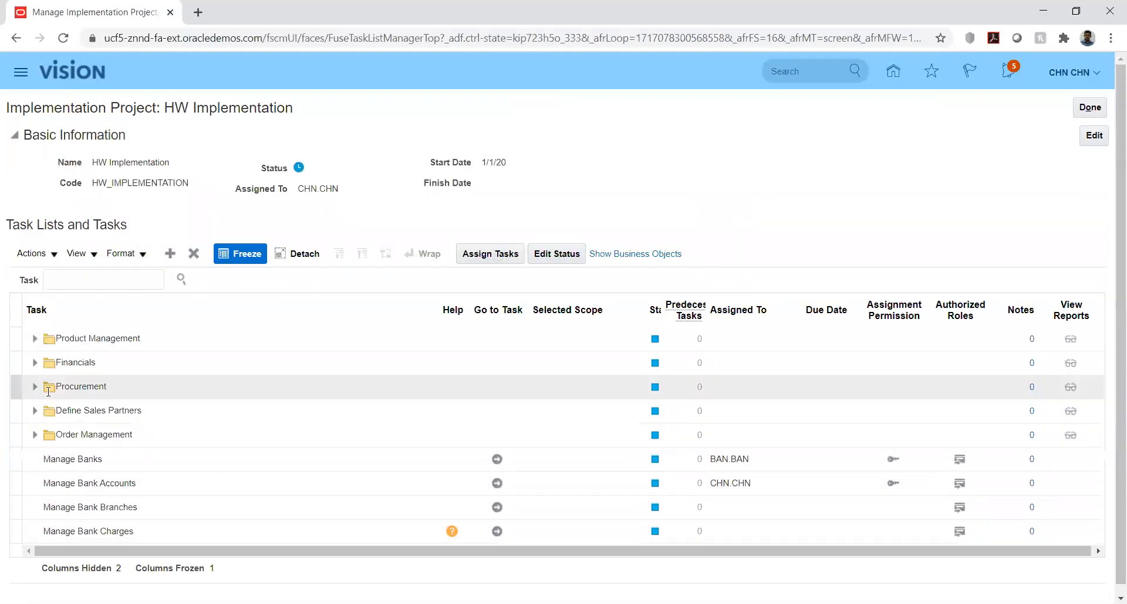
- Open Manage Fixed Assets Key Flexfields from the Financials fixed assets configuration tasks and search for all key flexfields
click(35, 363)
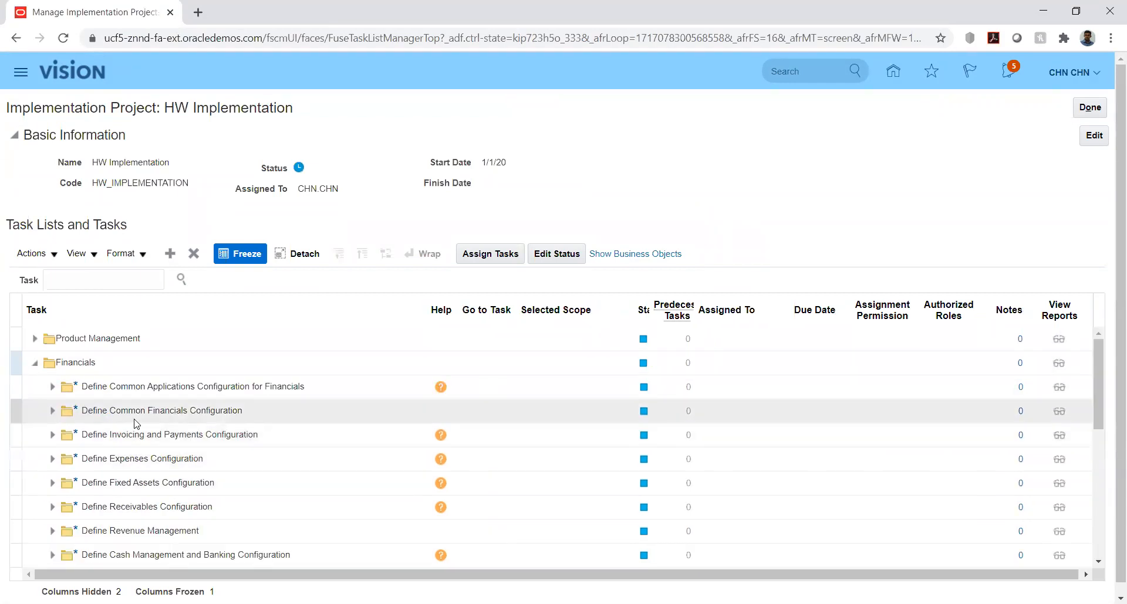
scroll(135, 419, down, 2)
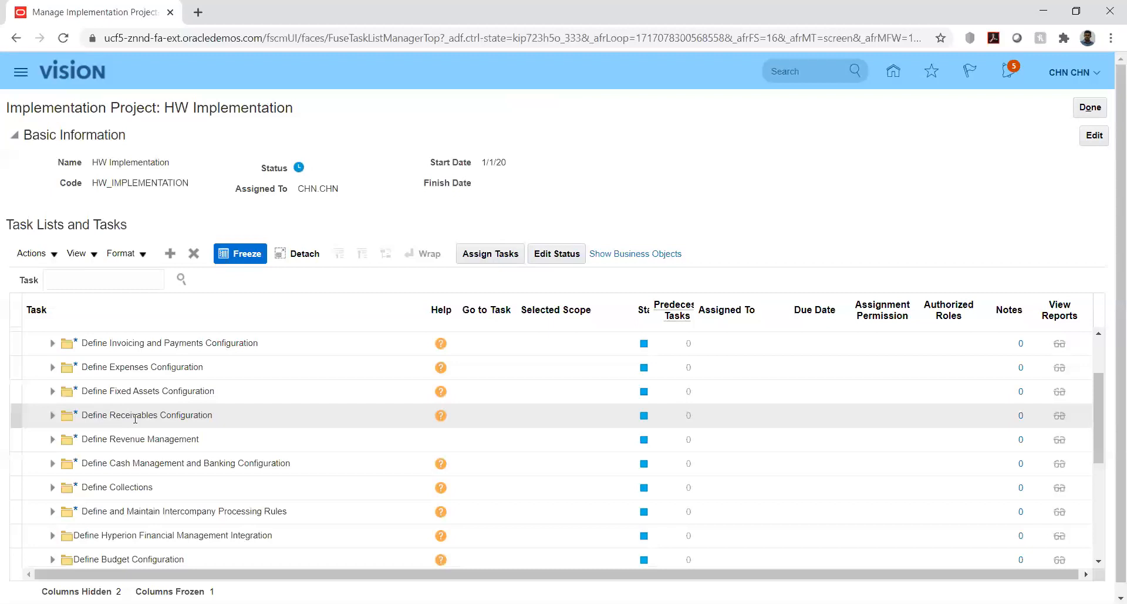
click(52, 392)
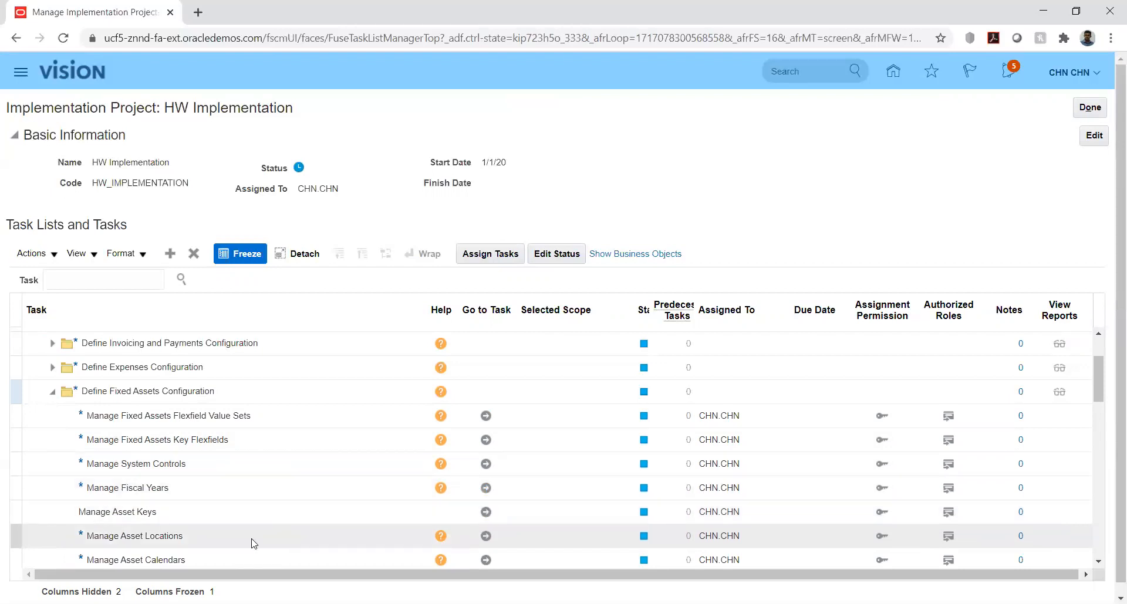
click(484, 439)
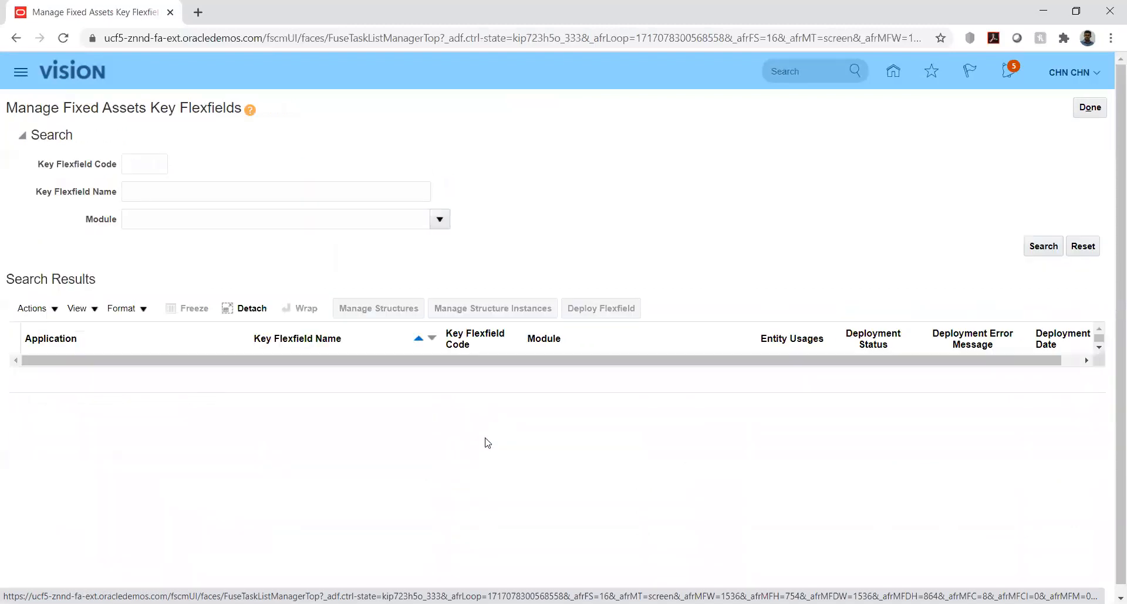
click(1043, 246)
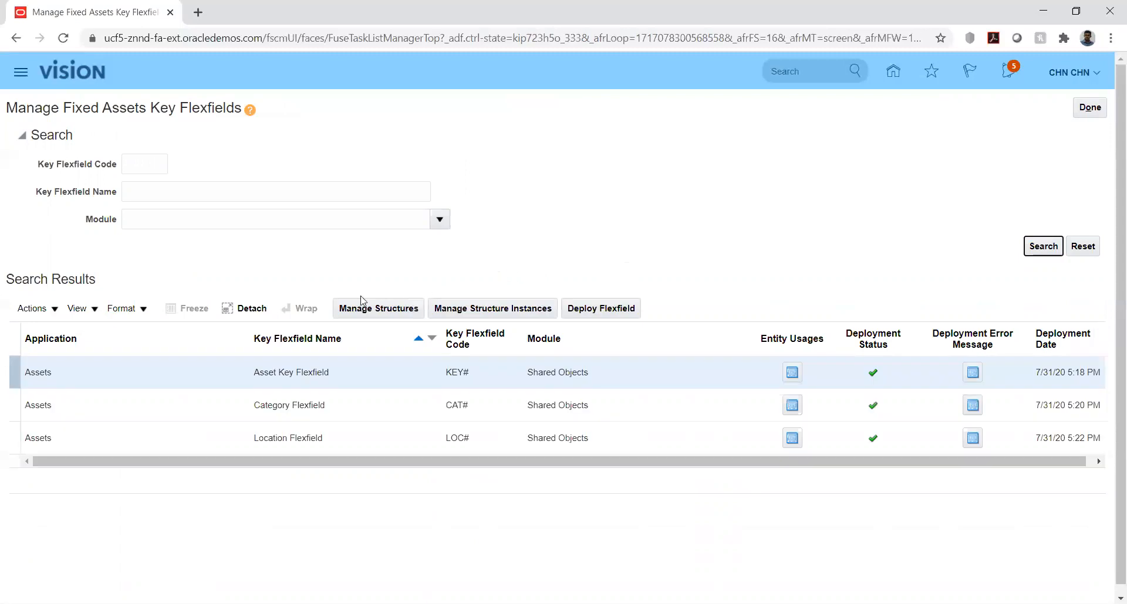
- Open the Location Flexfield's ASSET_LOCATION_FLEXFIELD structure for editing and check its Country segment without changing it
click(204, 437)
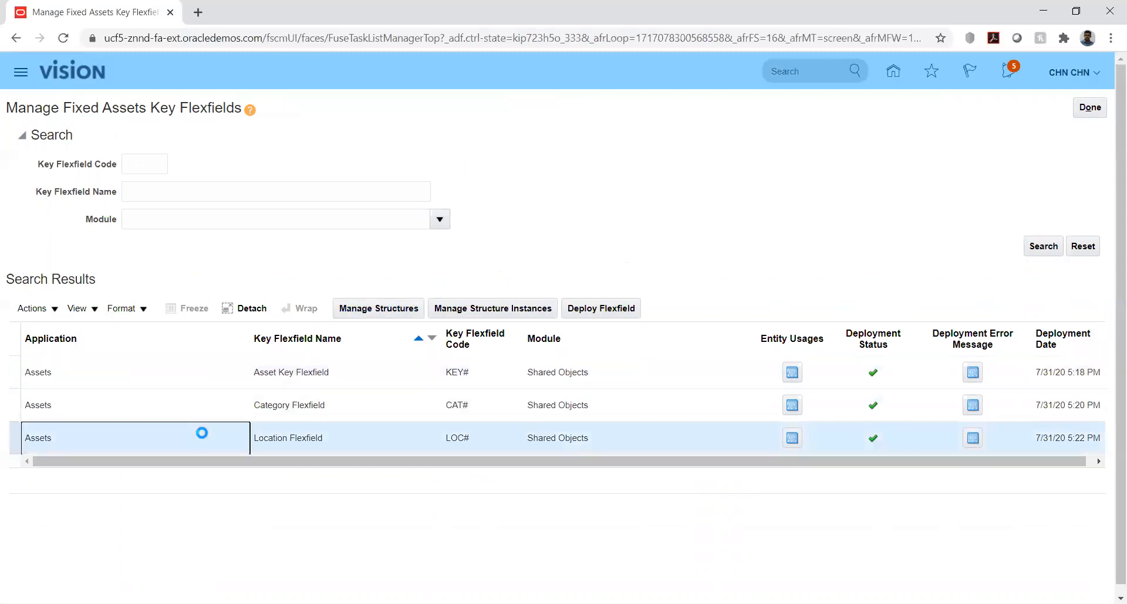
click(371, 313)
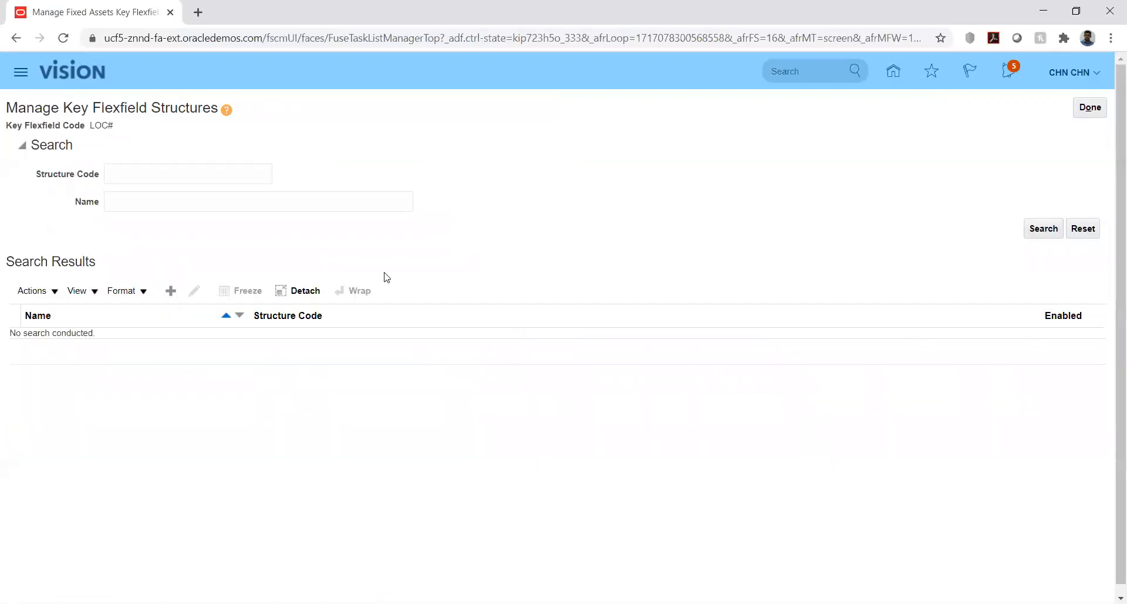
click(1040, 230)
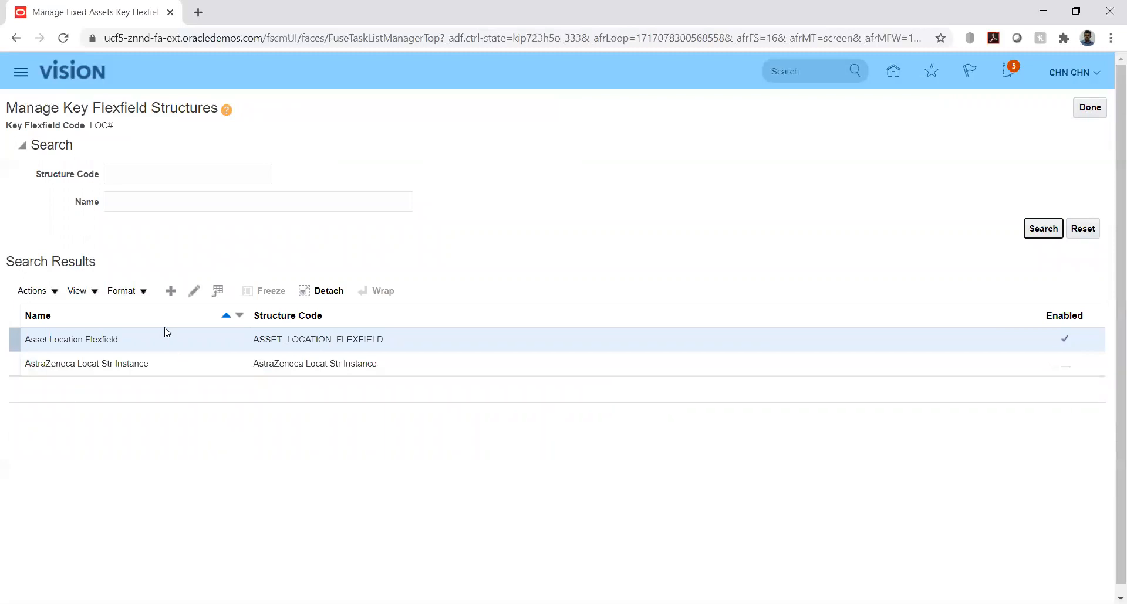
click(194, 290)
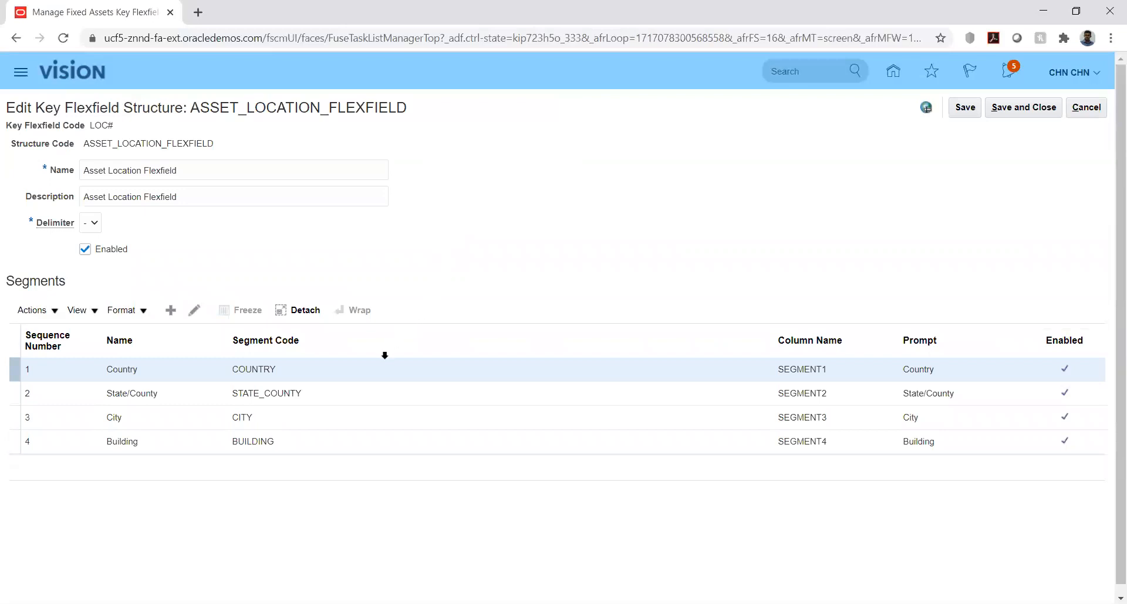
click(195, 311)
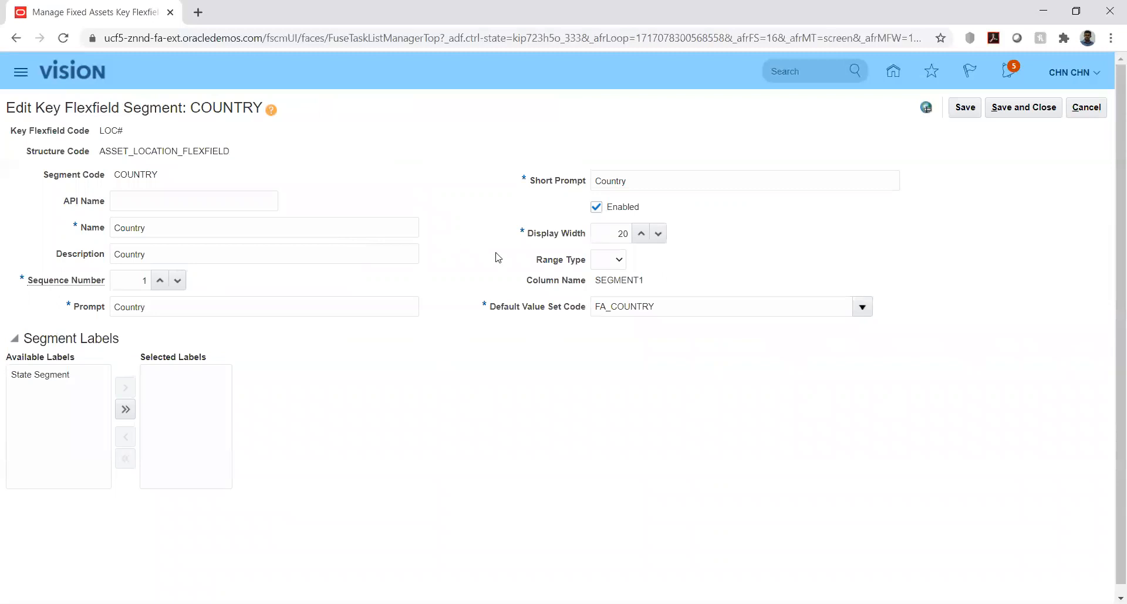
click(1085, 109)
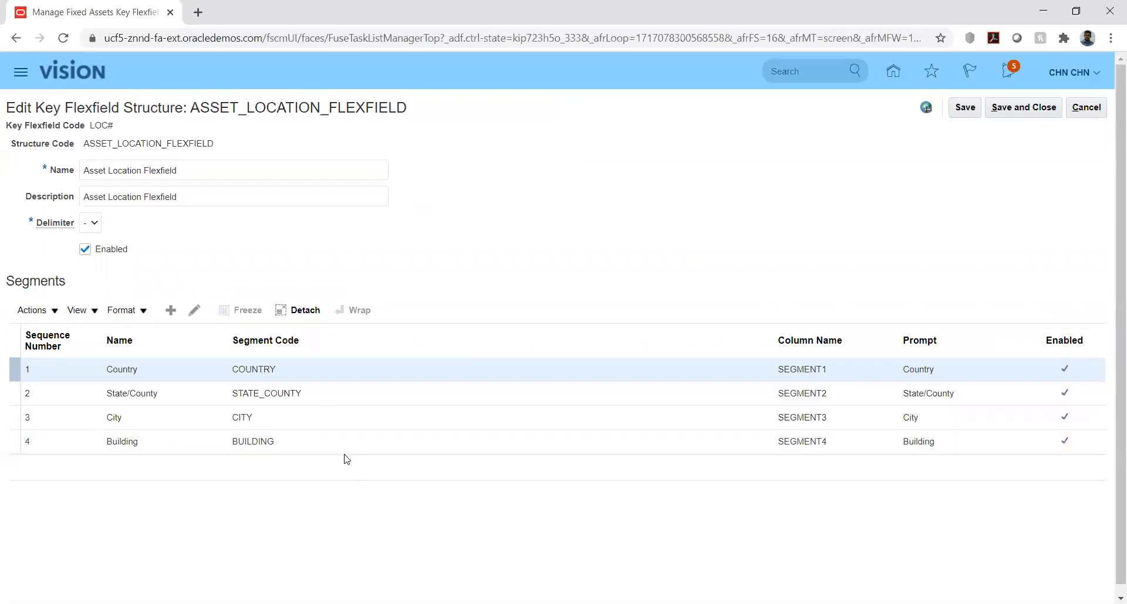
- Disable the State/County segment of the asset location structure, then save and close the segment
click(307, 394)
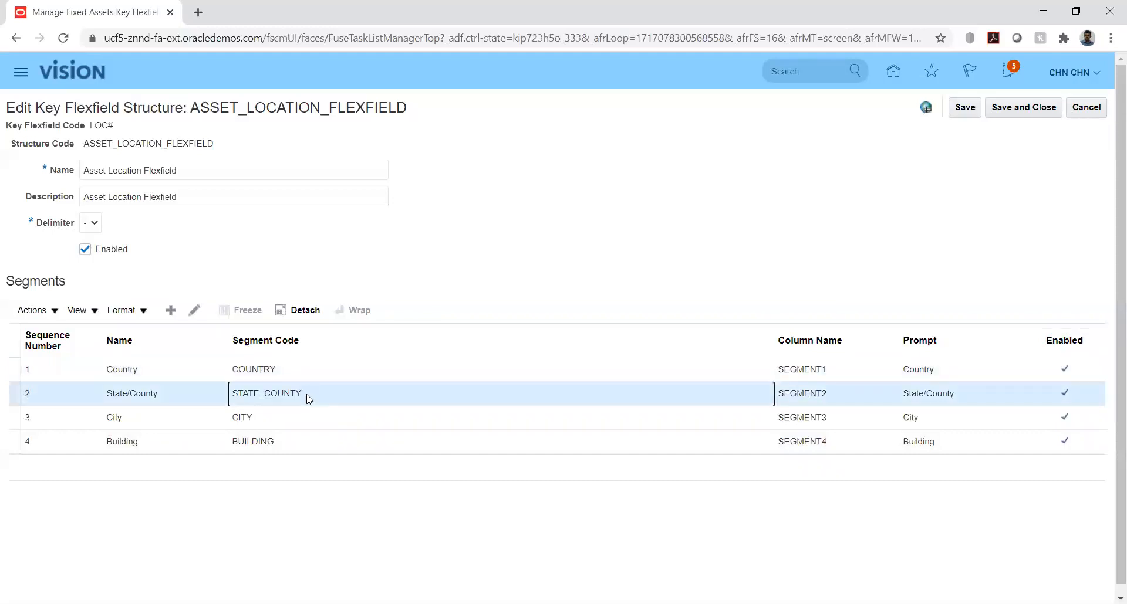
click(194, 310)
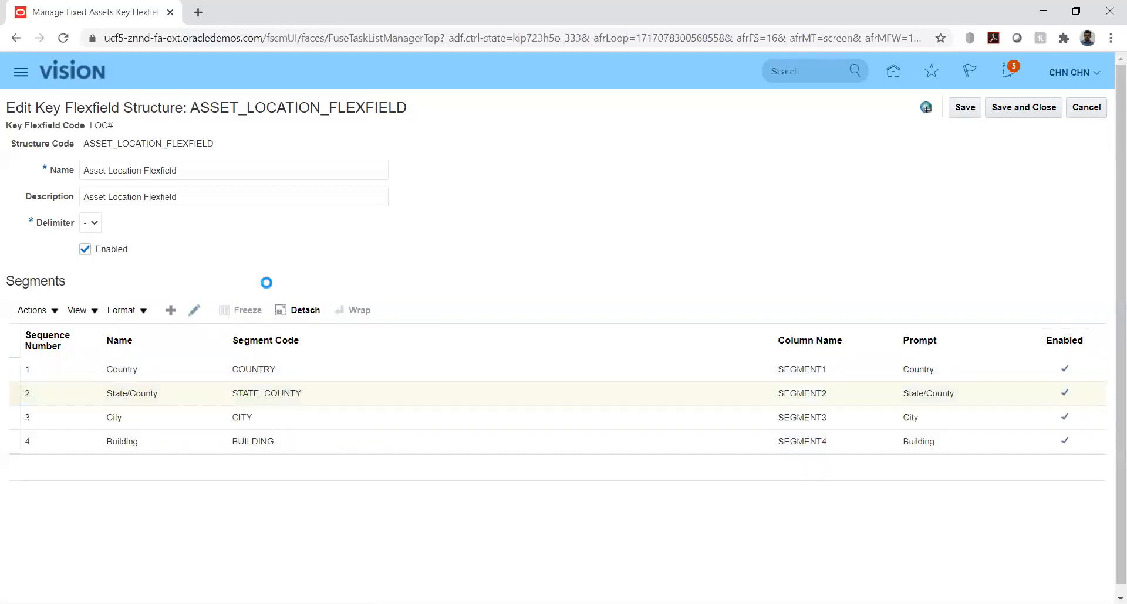
click(596, 206)
click(965, 109)
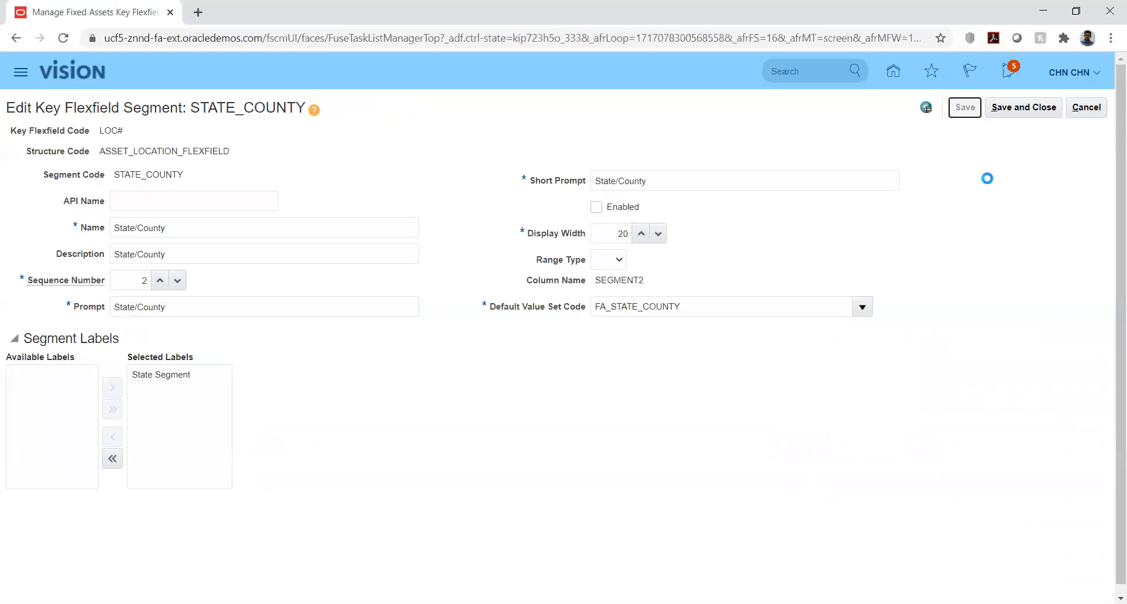
click(1026, 108)
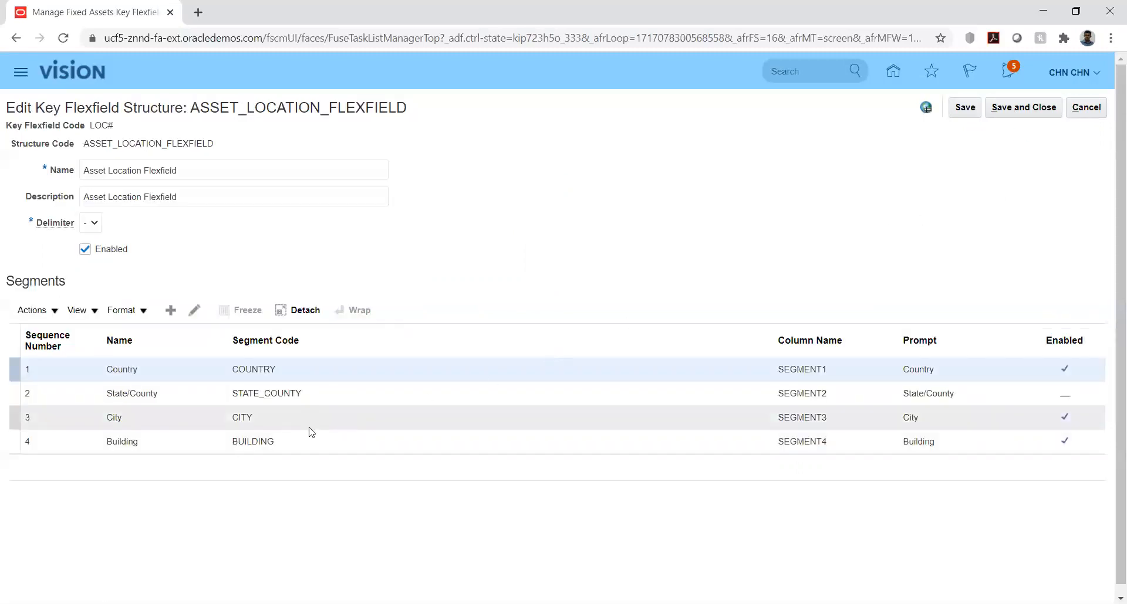
- Disable the City segment of the asset location structure, then save and close the segment
click(152, 423)
click(189, 312)
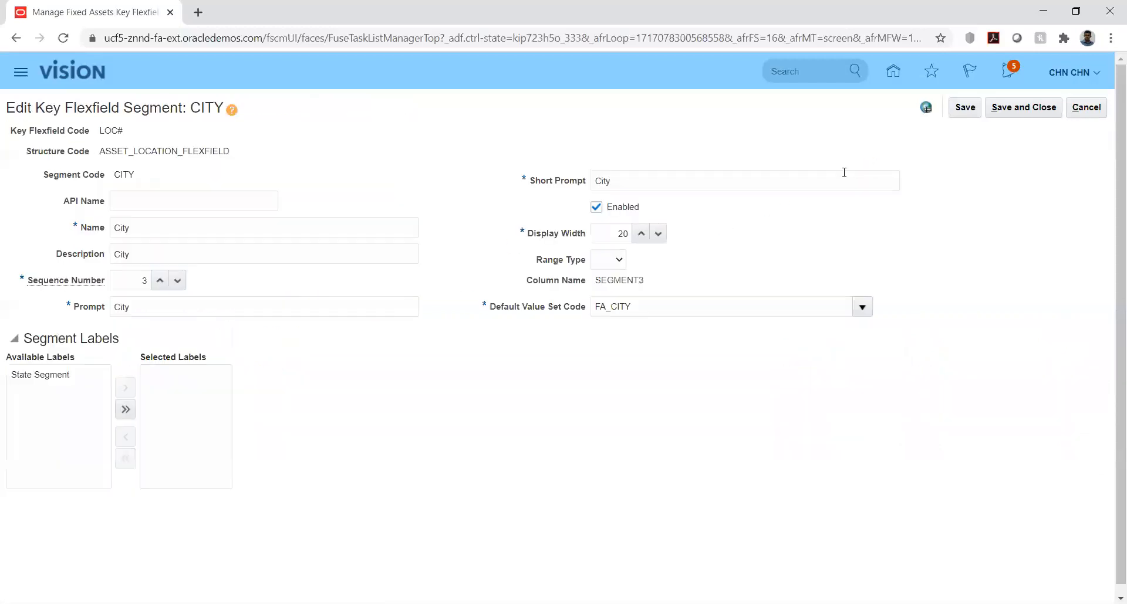
click(596, 207)
click(964, 107)
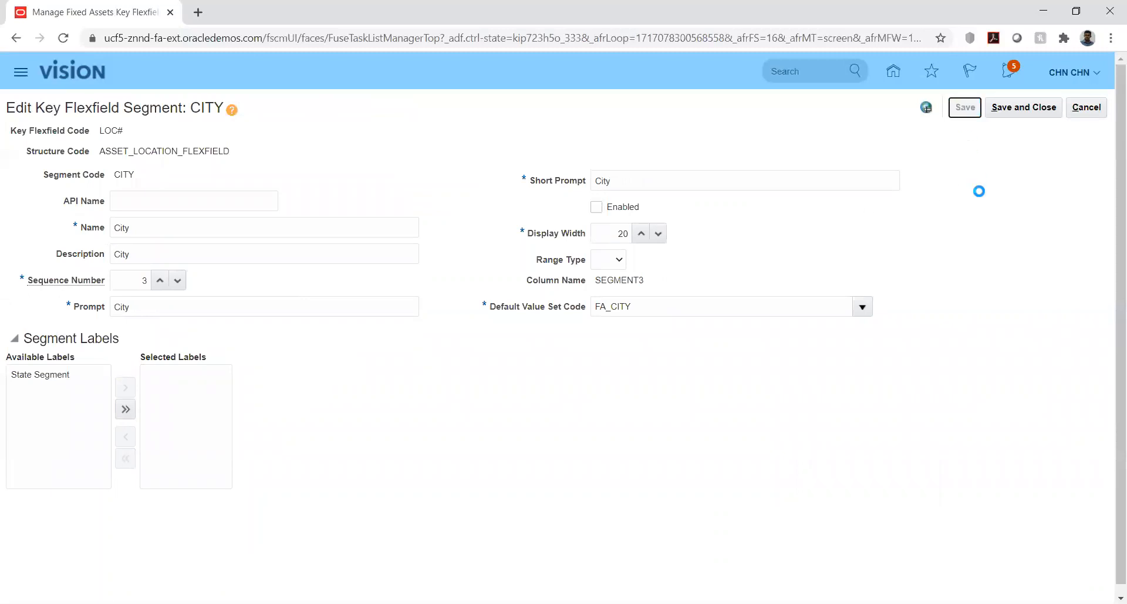
click(1023, 108)
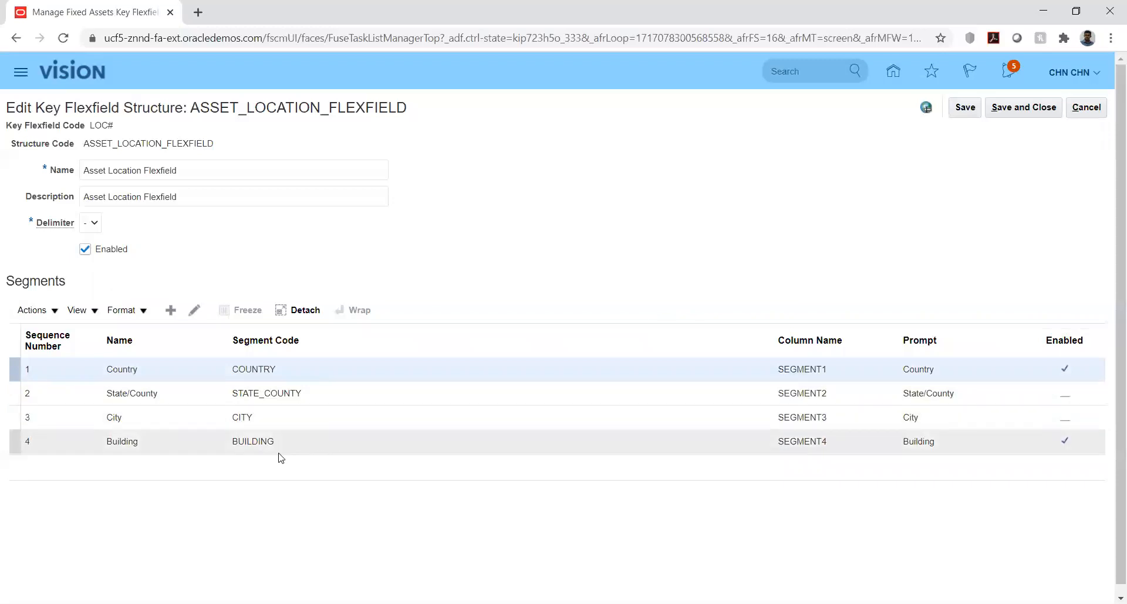
- Disable and save the Country segment, then save and close the ASSET_LOCATION_FLEXFIELD structure
click(194, 310)
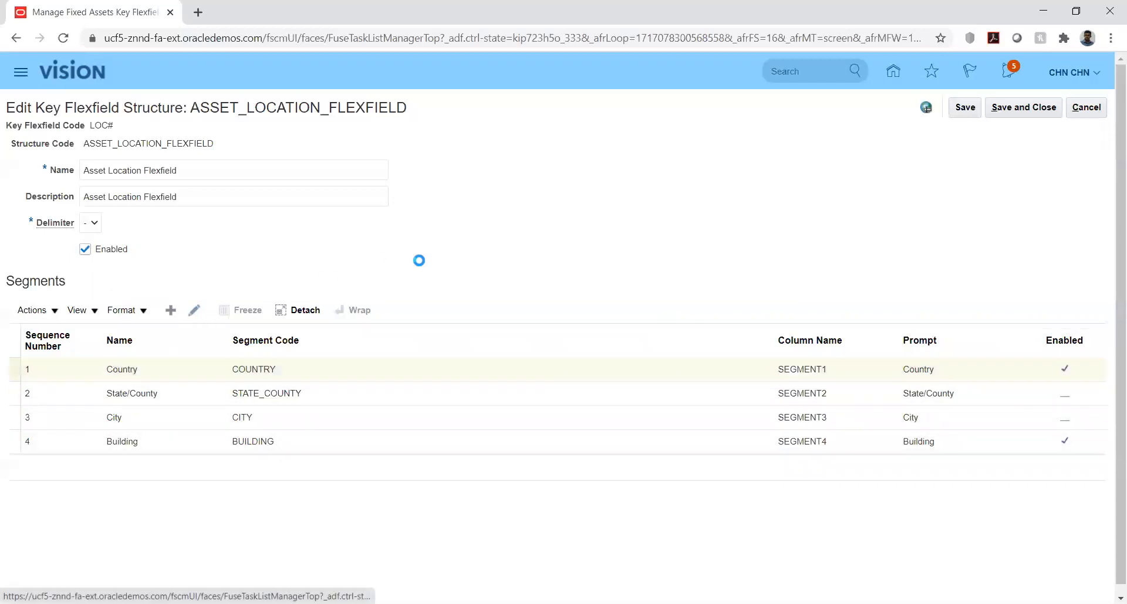
click(598, 209)
click(964, 108)
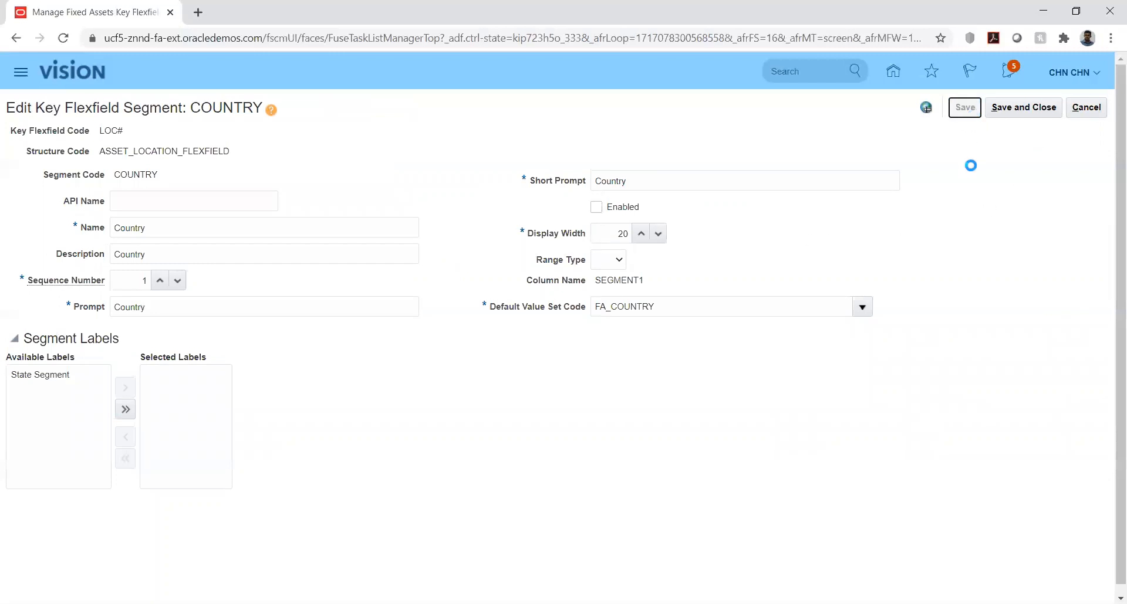
click(1000, 109)
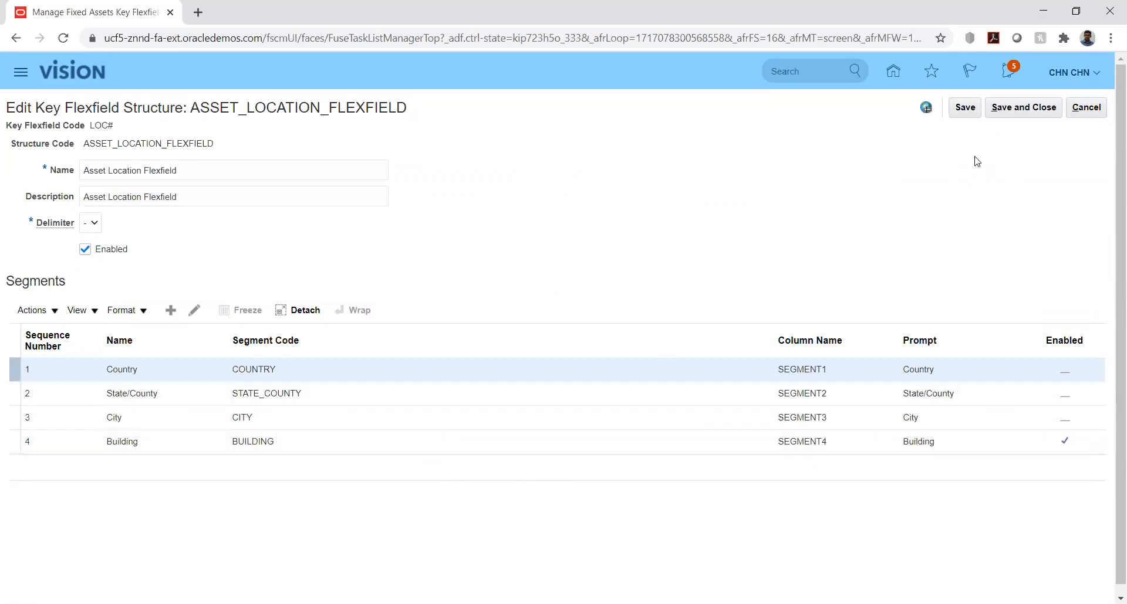
click(964, 108)
click(1009, 108)
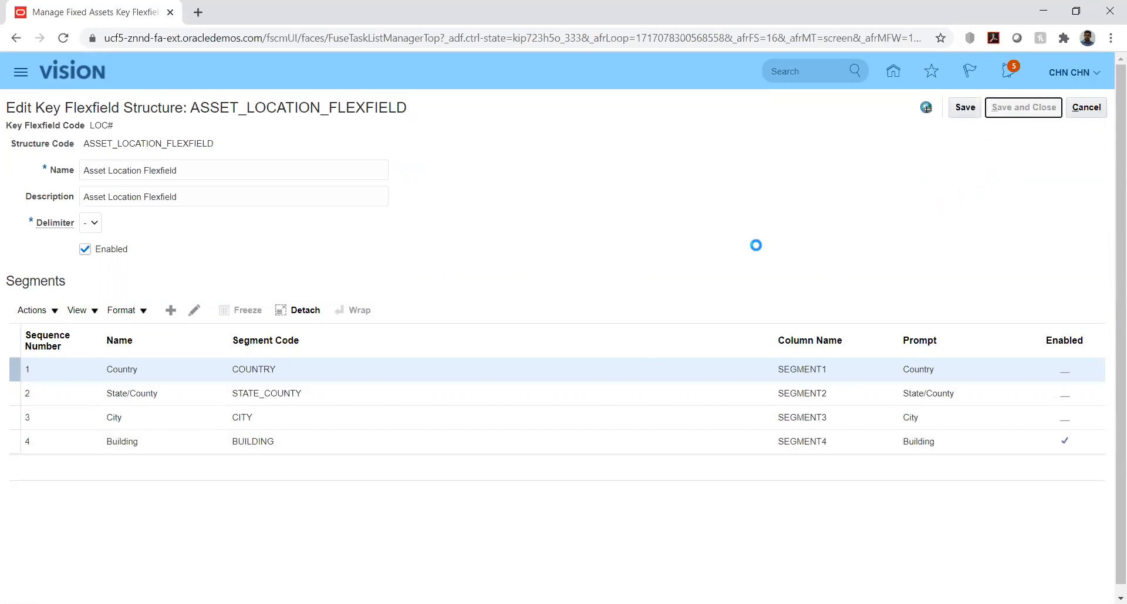
- Find the Location Flexfield's structure instances and open the LOCATION instance for editing
click(1089, 107)
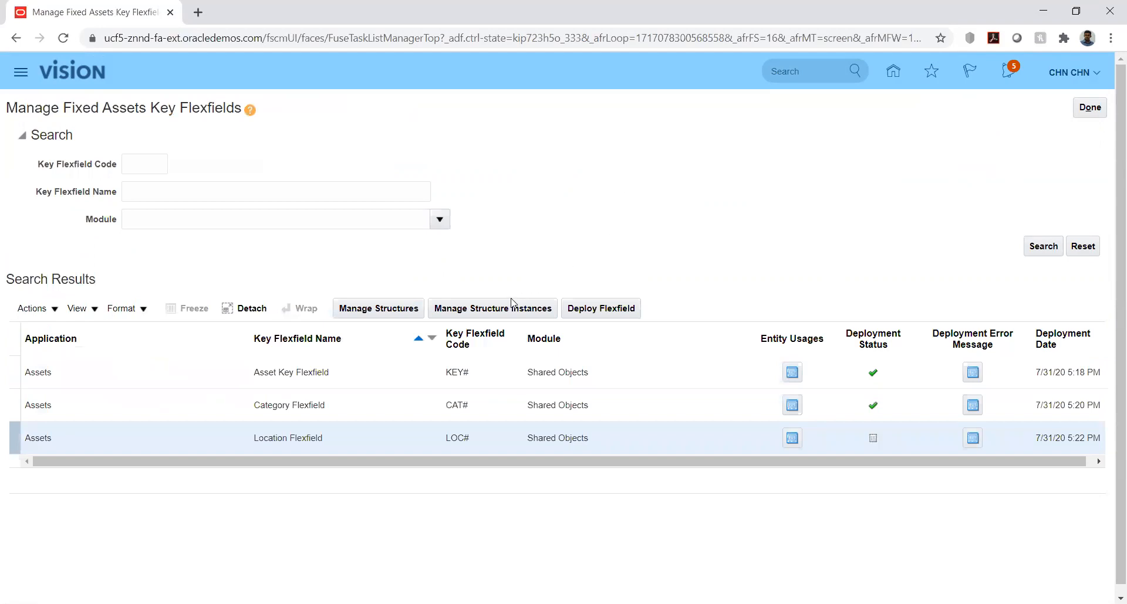
click(369, 449)
click(454, 314)
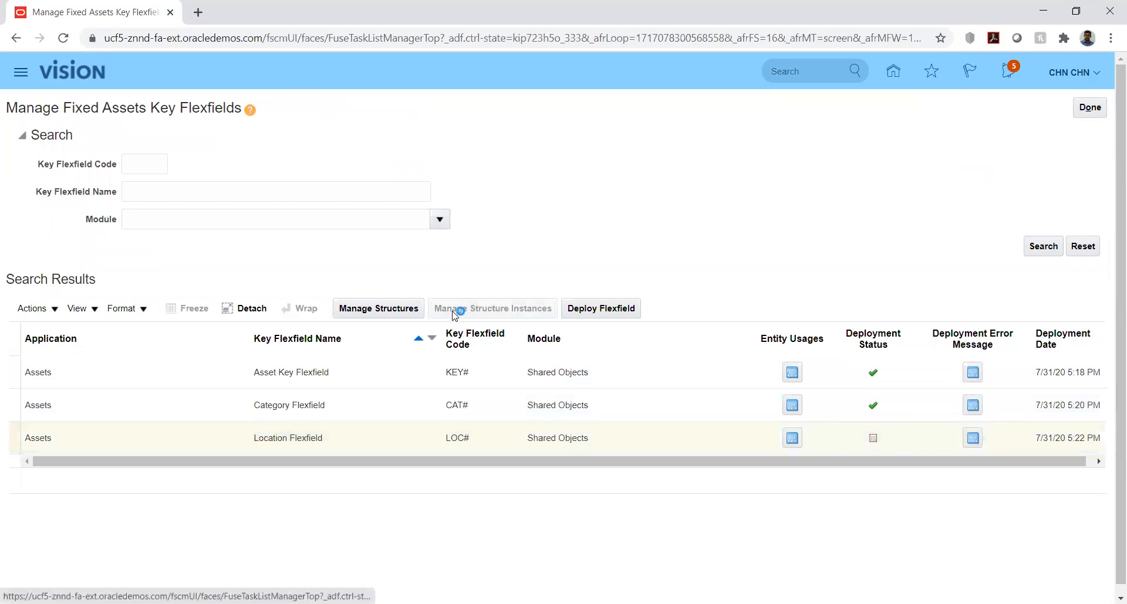
click(1034, 256)
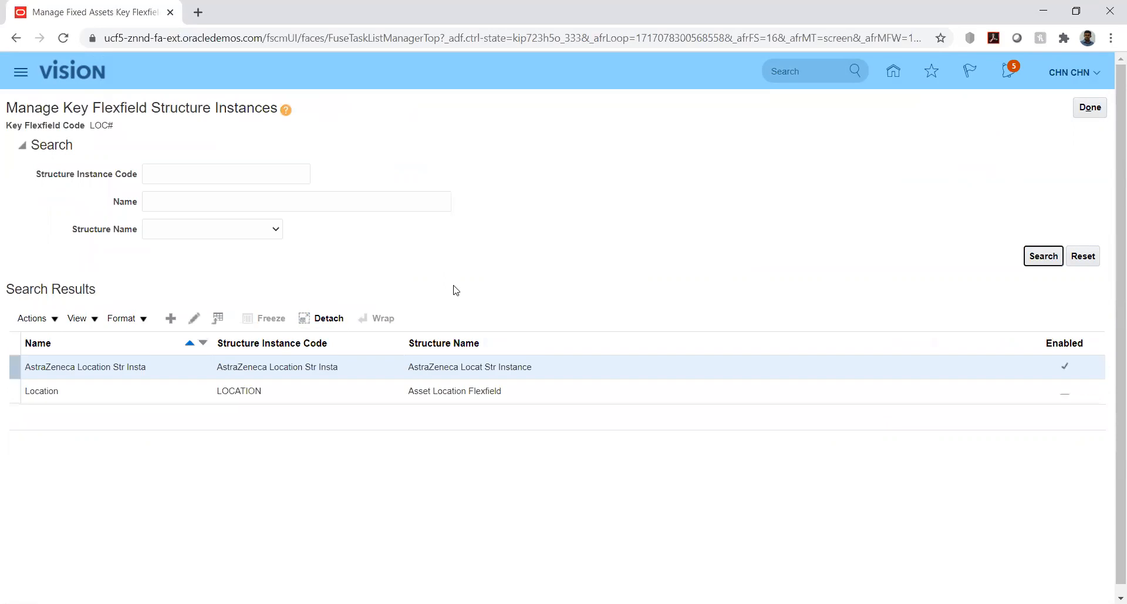
click(188, 394)
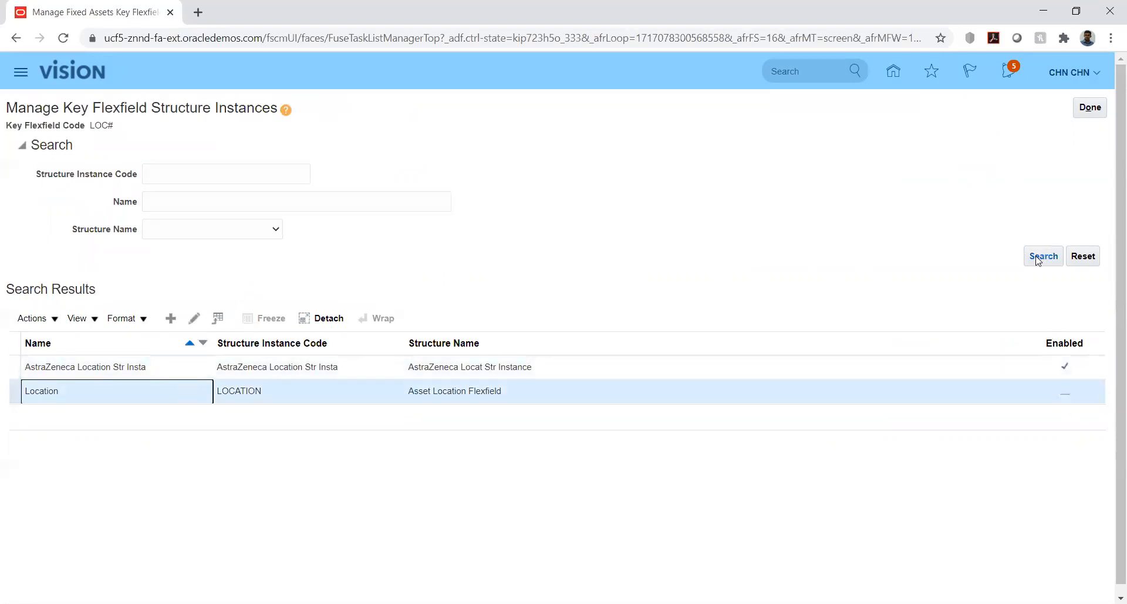
click(199, 321)
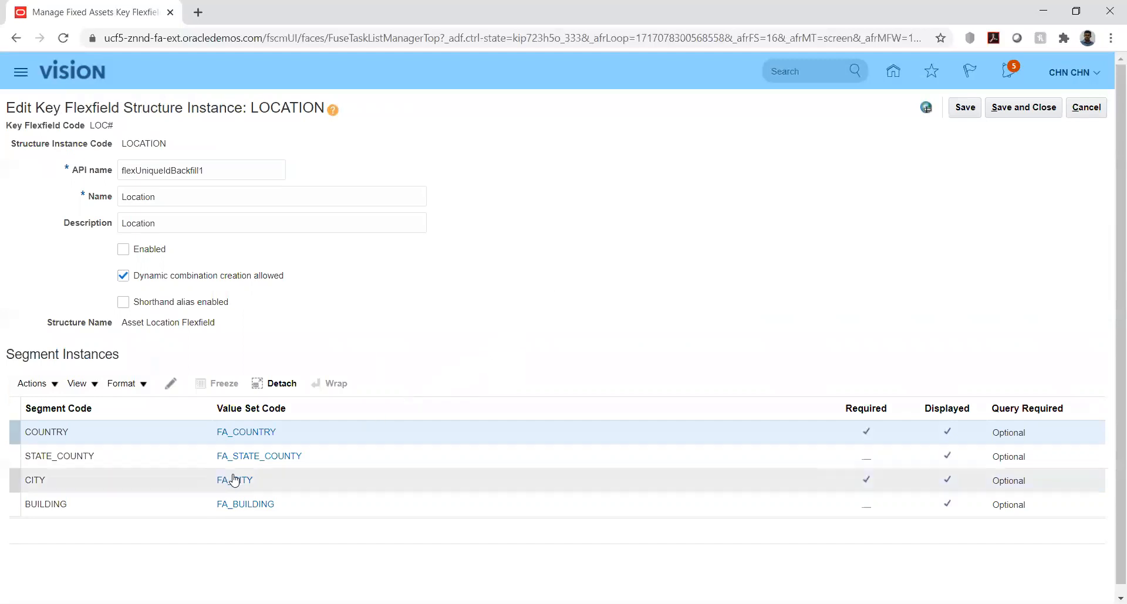
- Enable the LOCATION structure instance and make its CITY segment not required
click(150, 487)
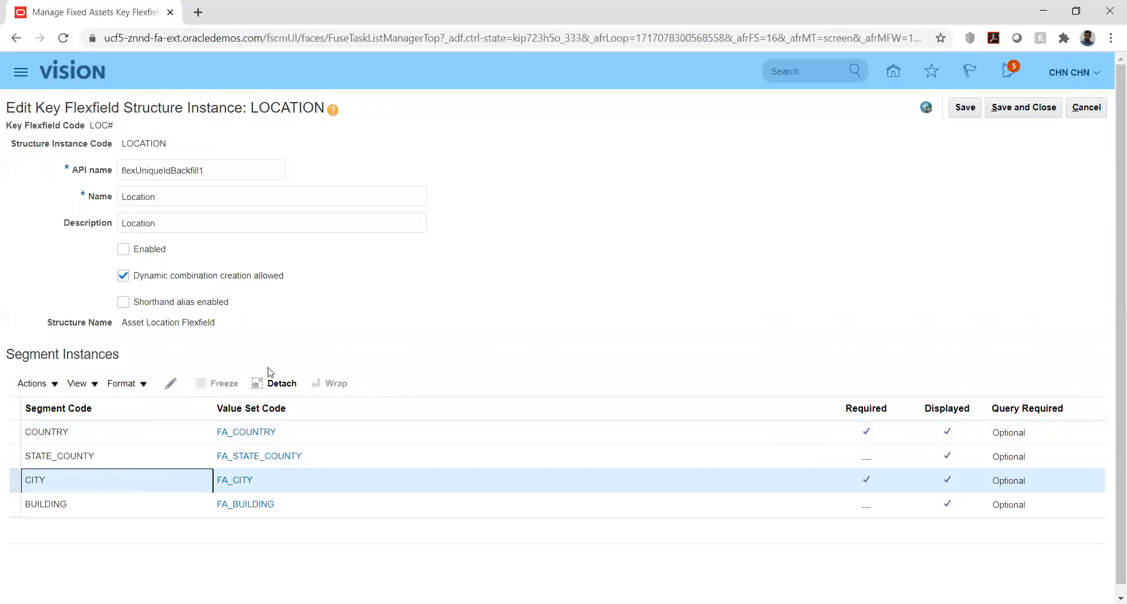
click(124, 250)
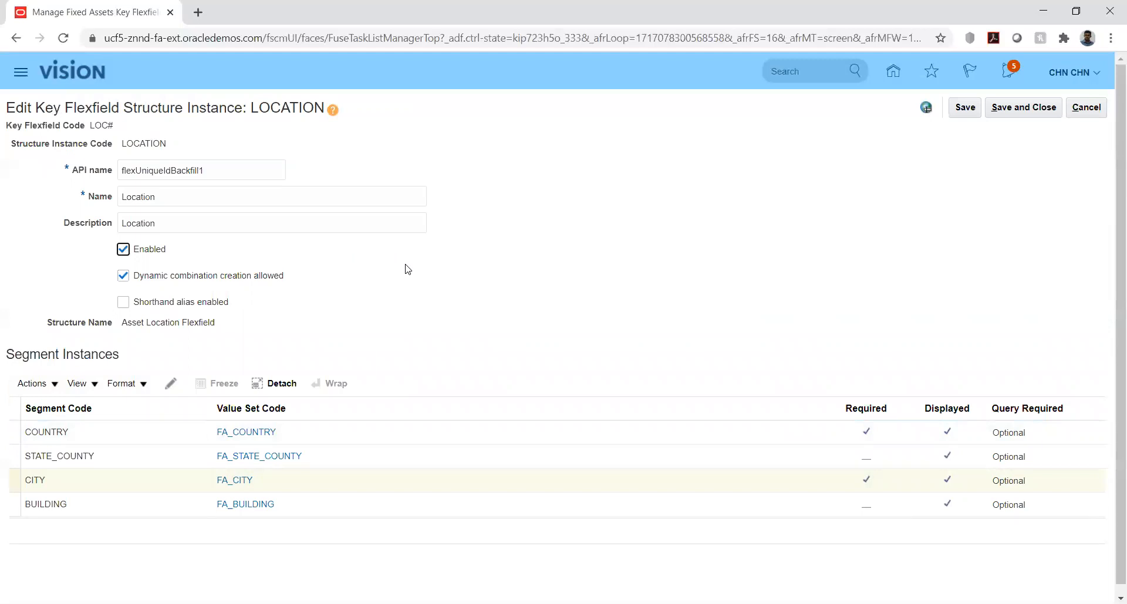
click(176, 487)
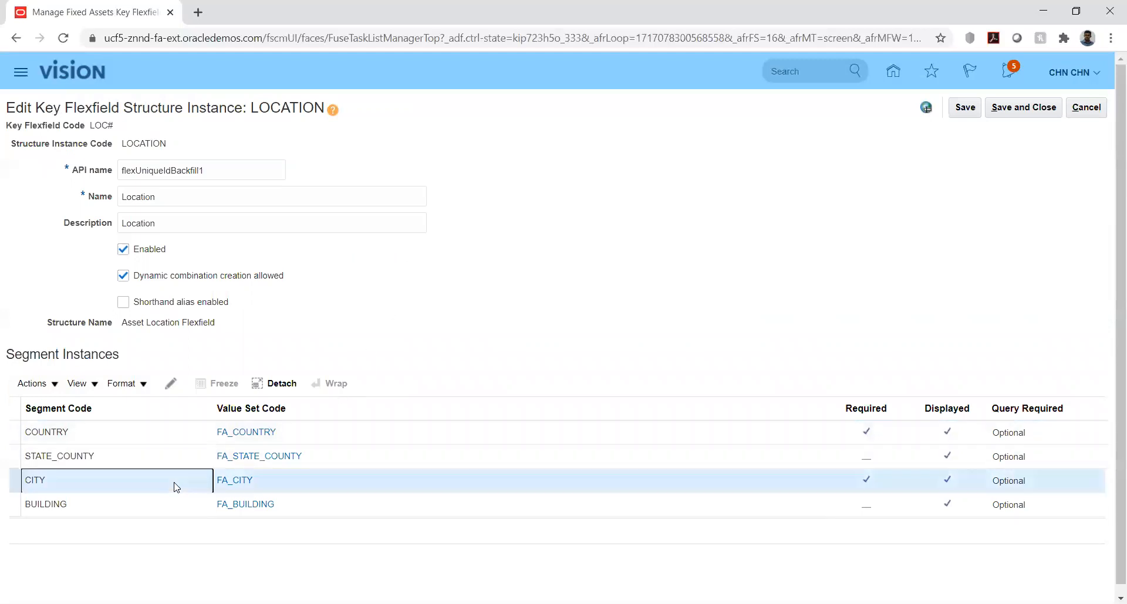
click(171, 384)
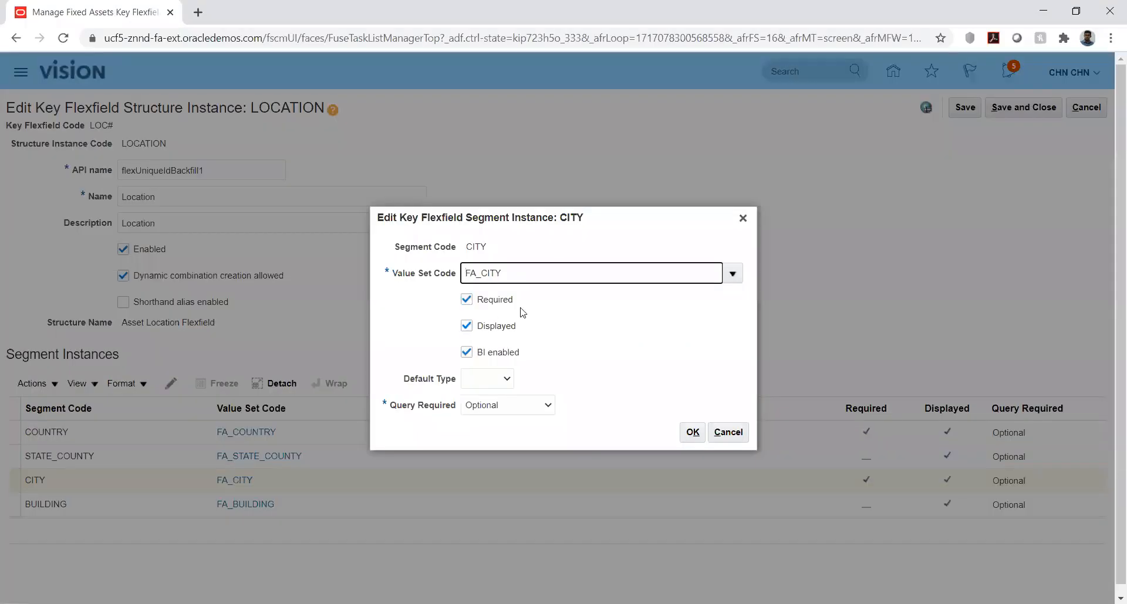
click(466, 300)
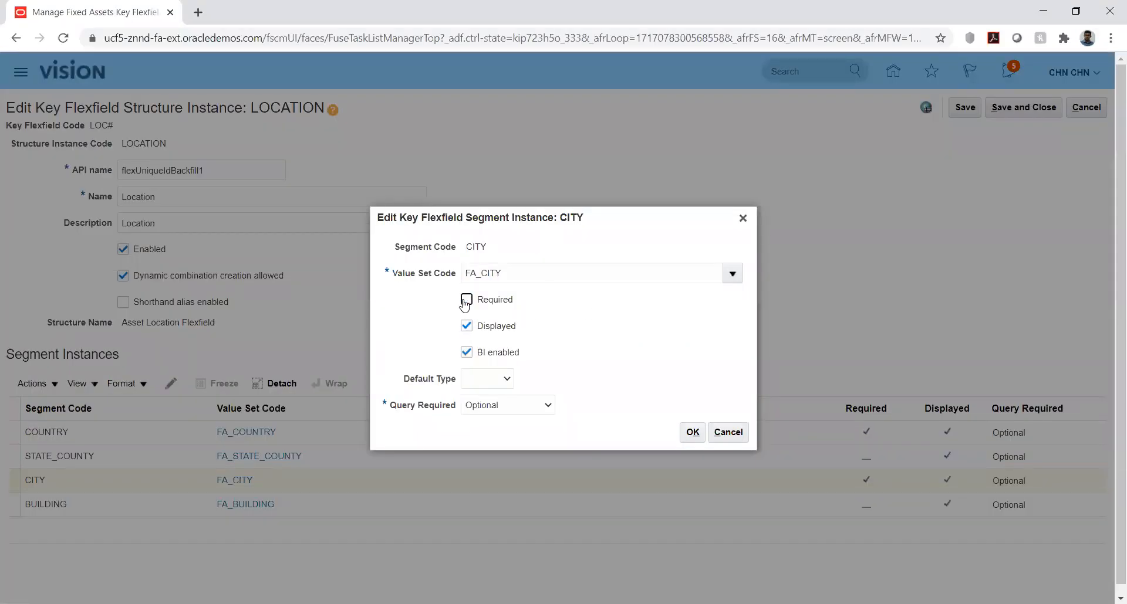
click(692, 433)
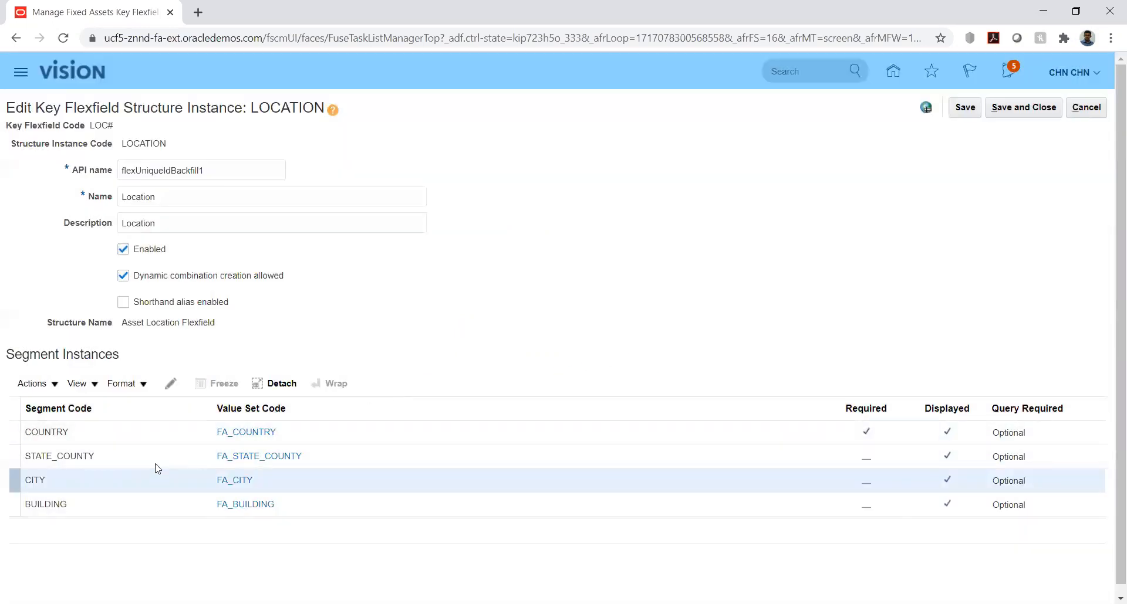
- Make the COUNTRY segment of the LOCATION structure instance not required
click(140, 435)
click(170, 384)
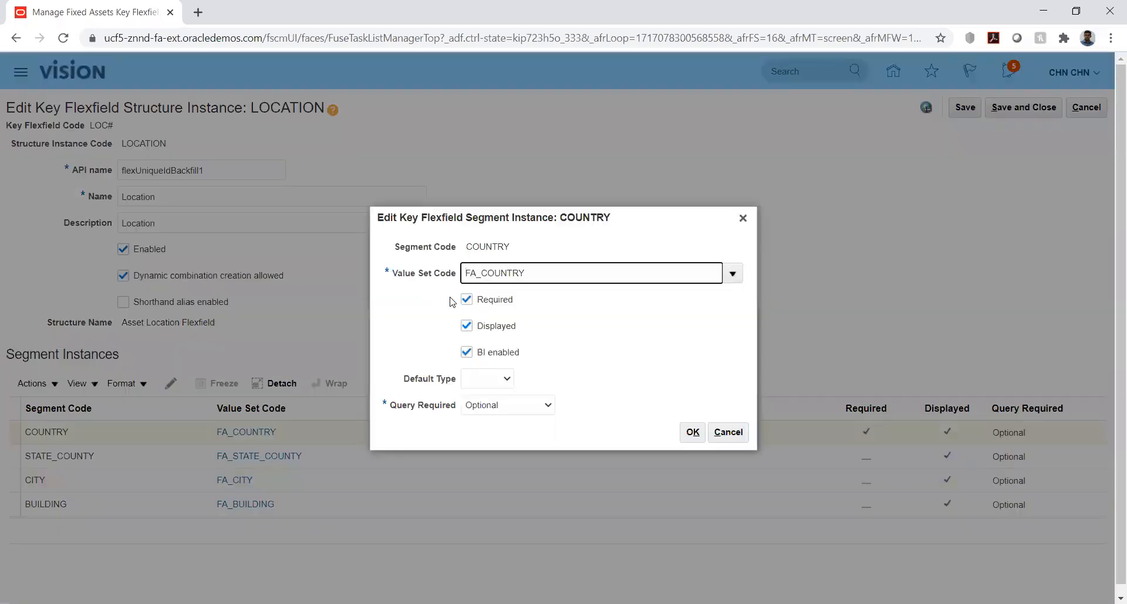
click(467, 299)
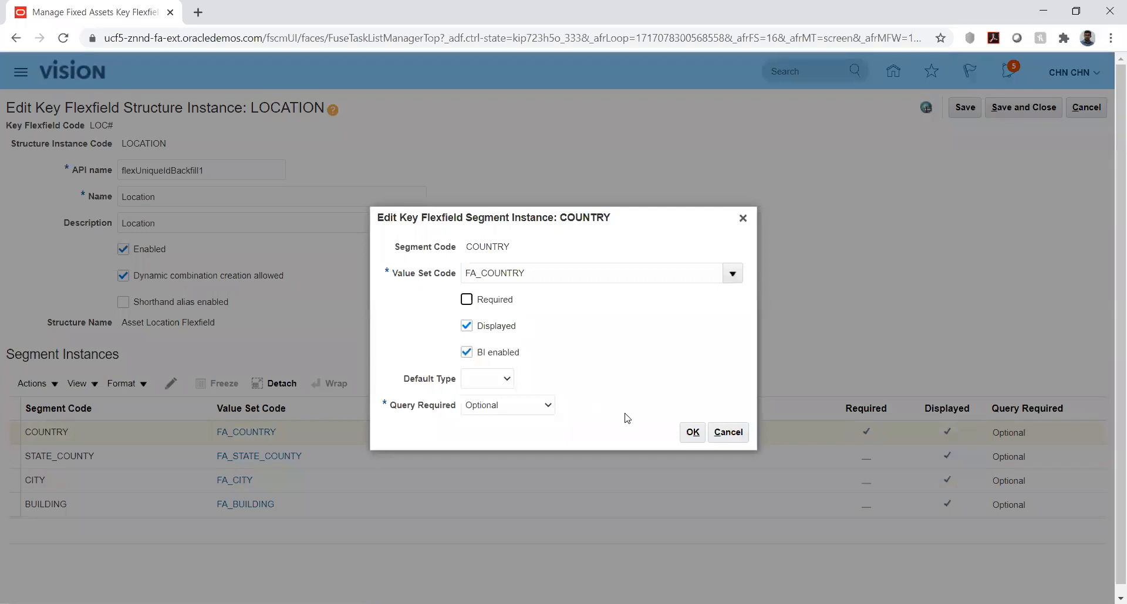
click(692, 432)
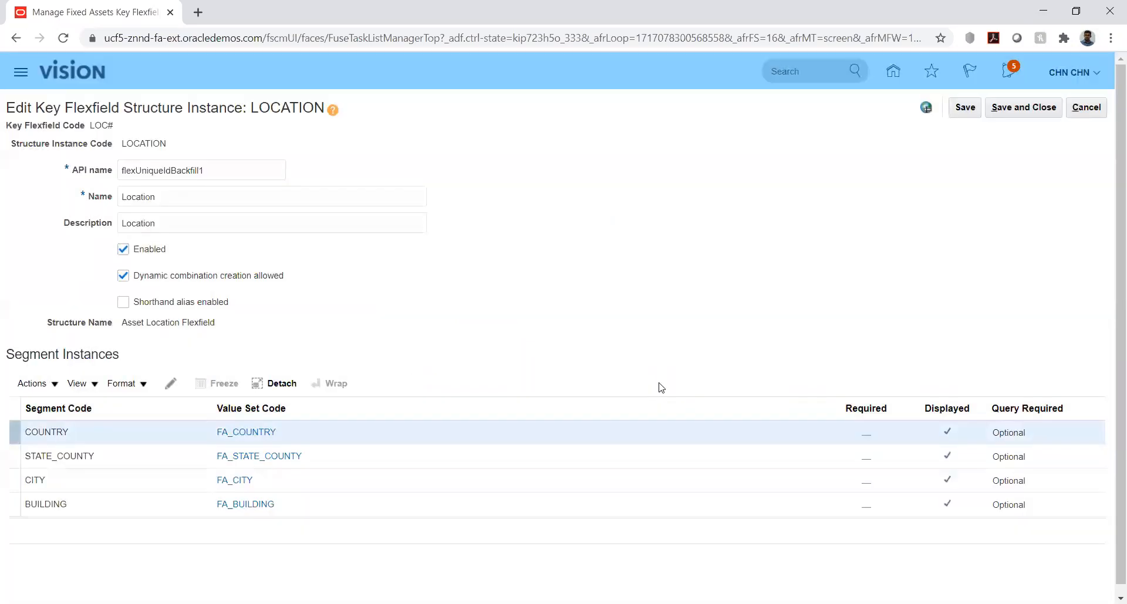
- Make the BUILDING segment of the LOCATION structure instance required, then save and close the instance
click(125, 510)
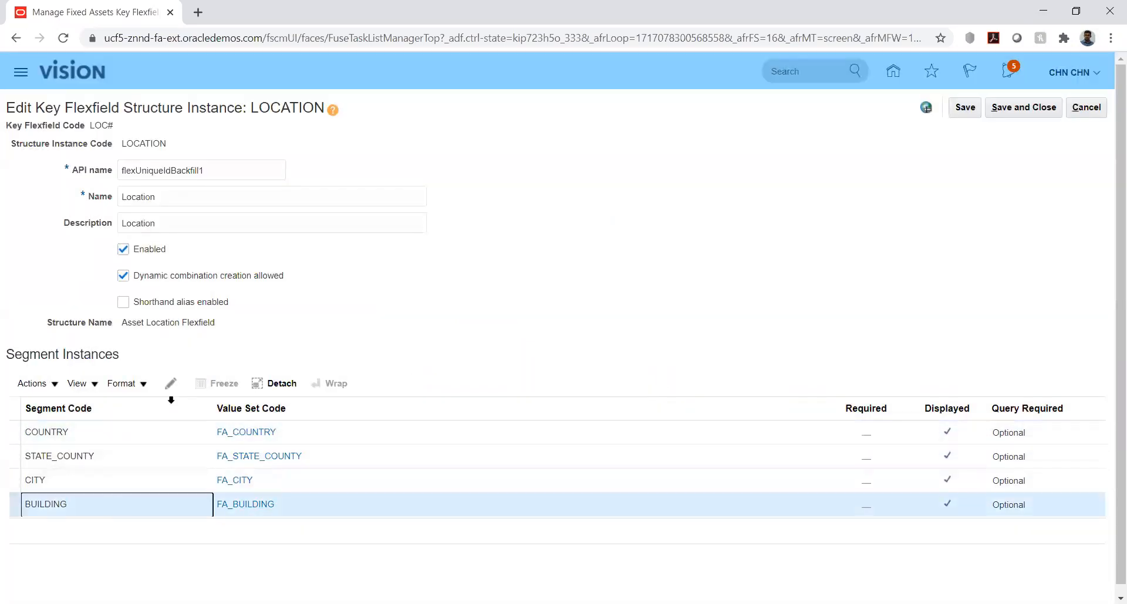
click(170, 384)
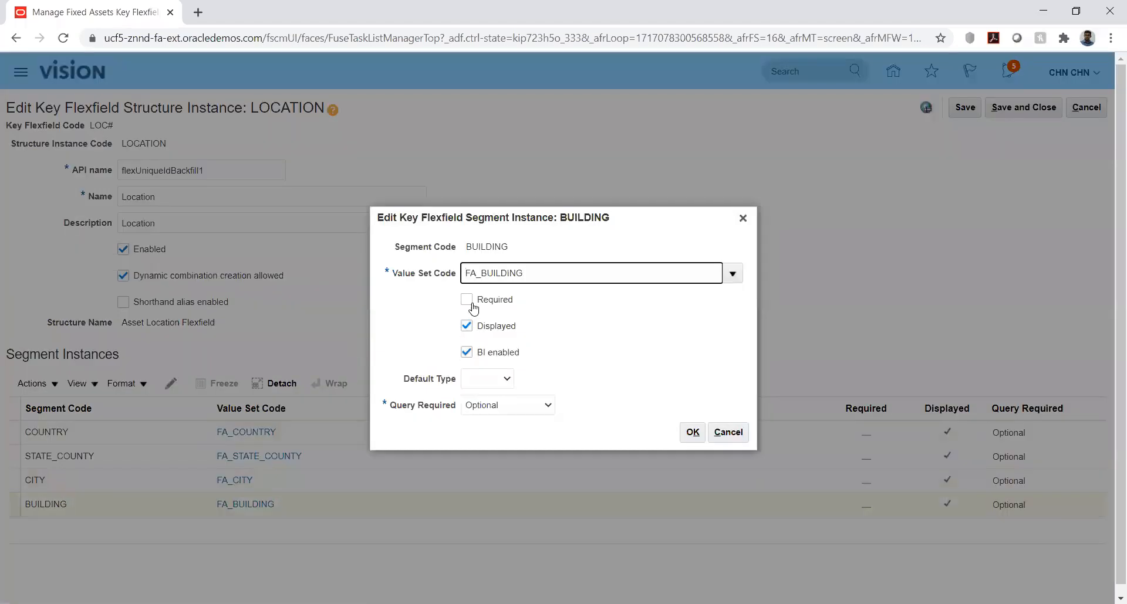
click(466, 299)
click(692, 432)
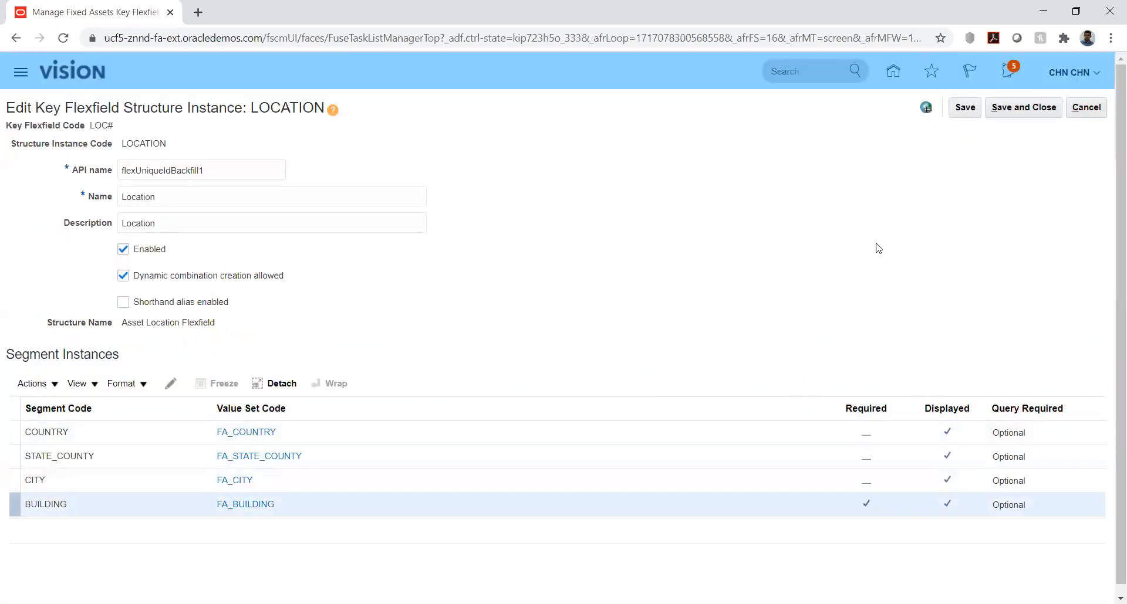
click(963, 107)
click(1023, 110)
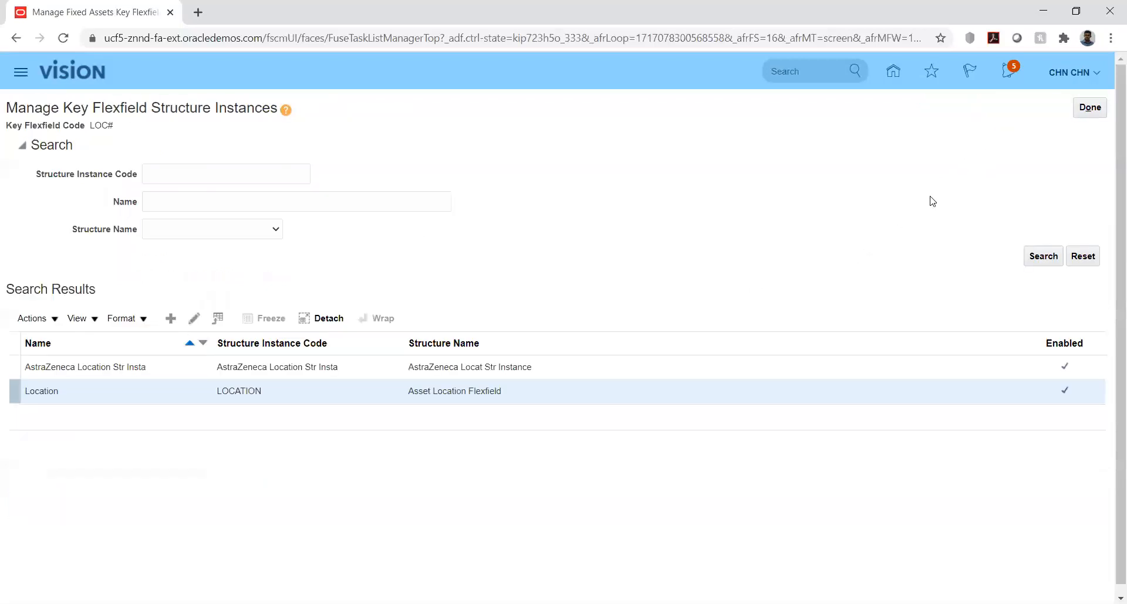
- Deploy the Location Flexfield and return to the HW Implementation project's task list
click(1090, 108)
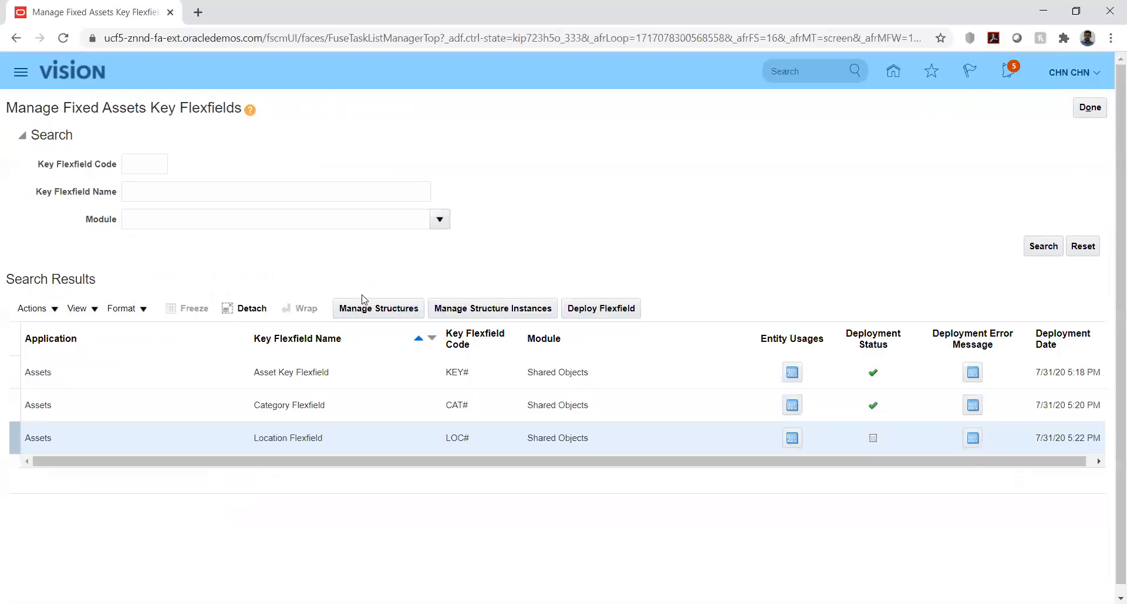
click(601, 309)
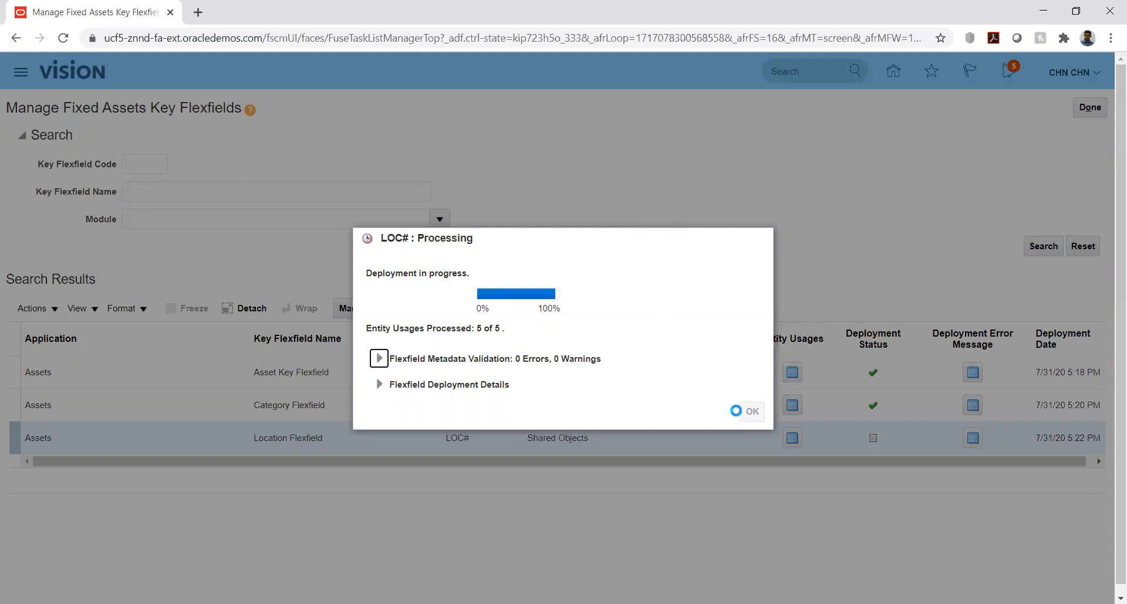
click(750, 419)
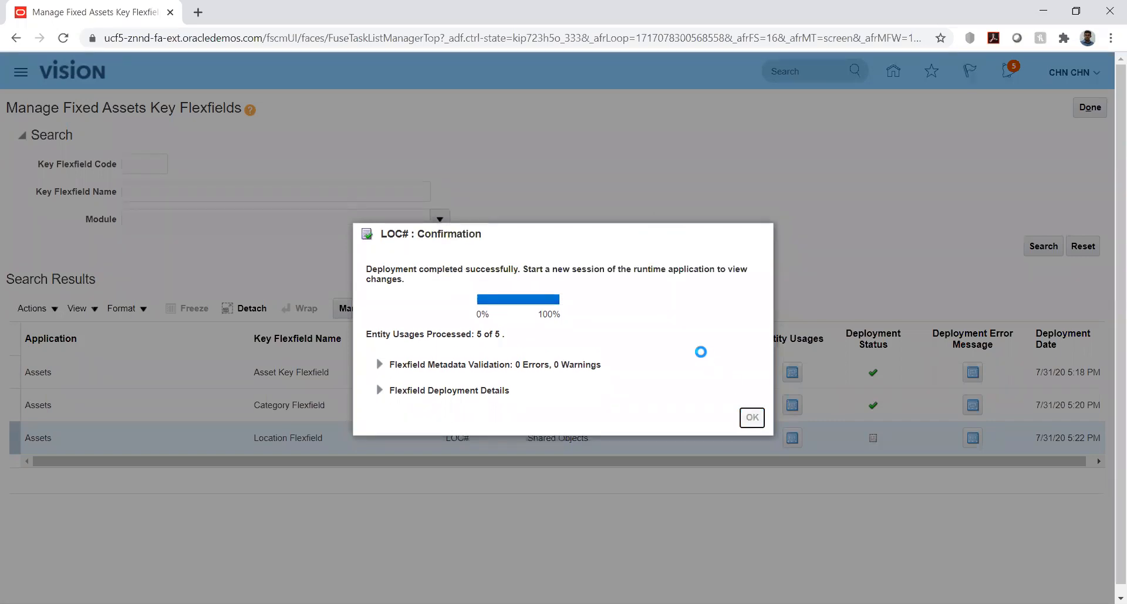
click(1087, 109)
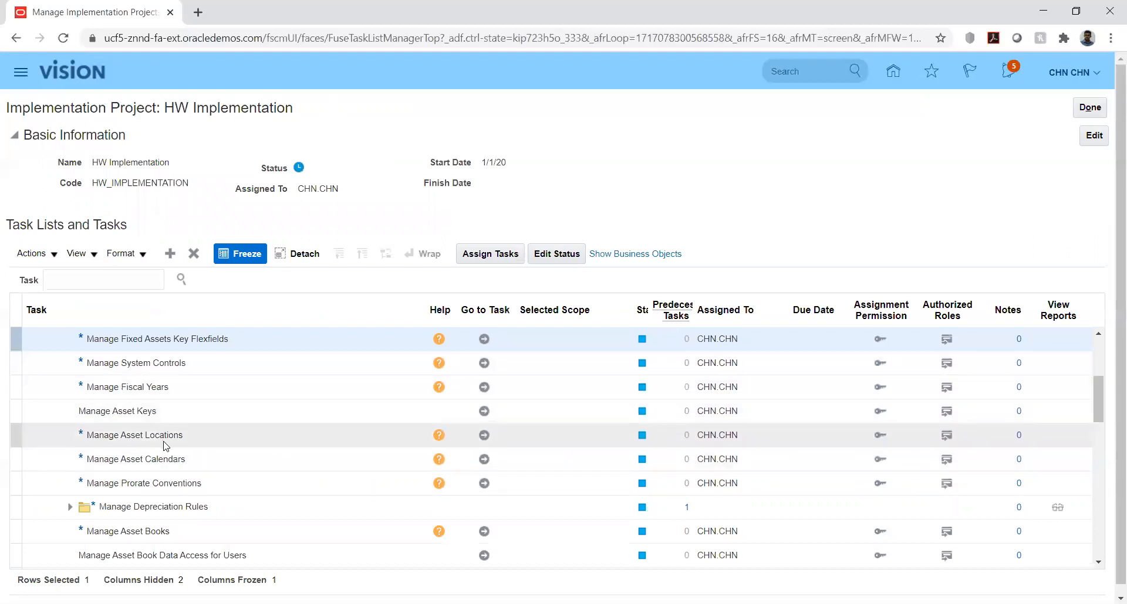
- Open the Manage Asset Locations task and search for all existing locations without any filter
click(484, 435)
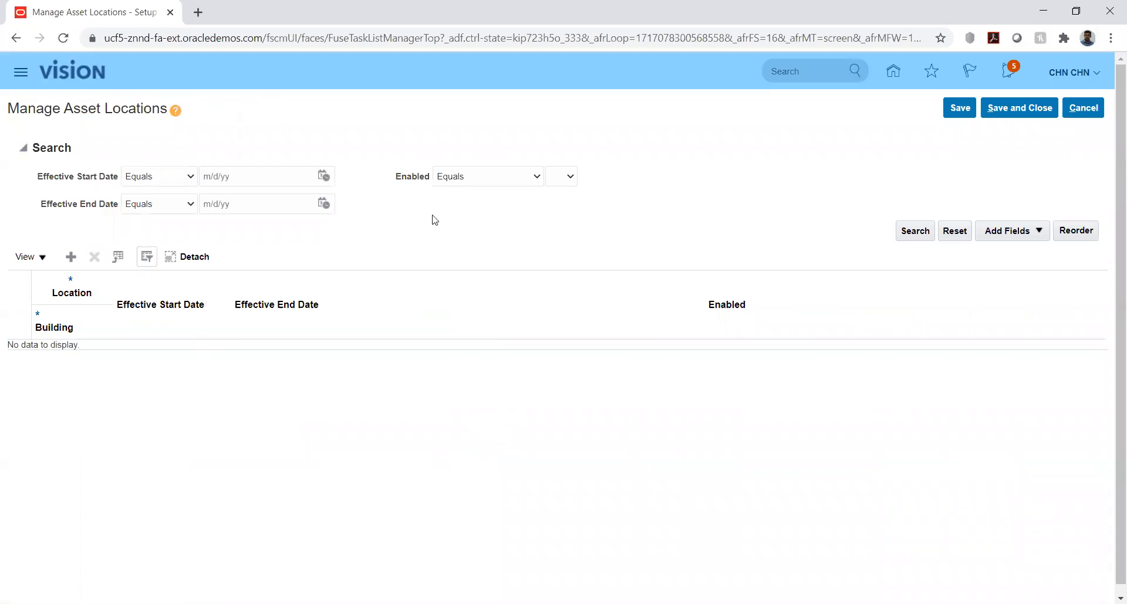
click(918, 232)
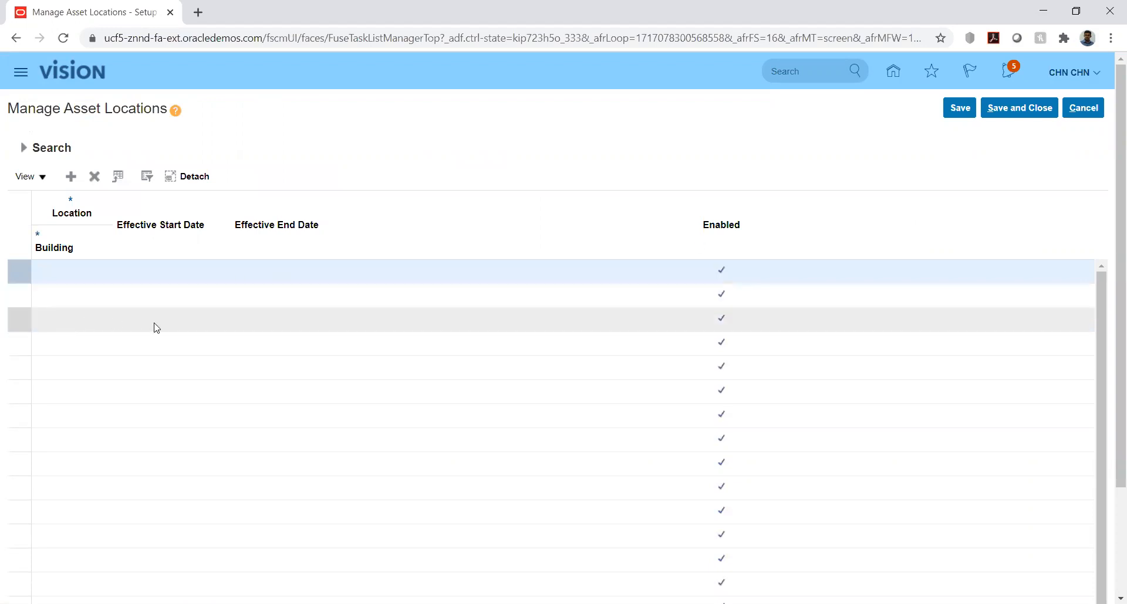
scroll(139, 358, down, 3)
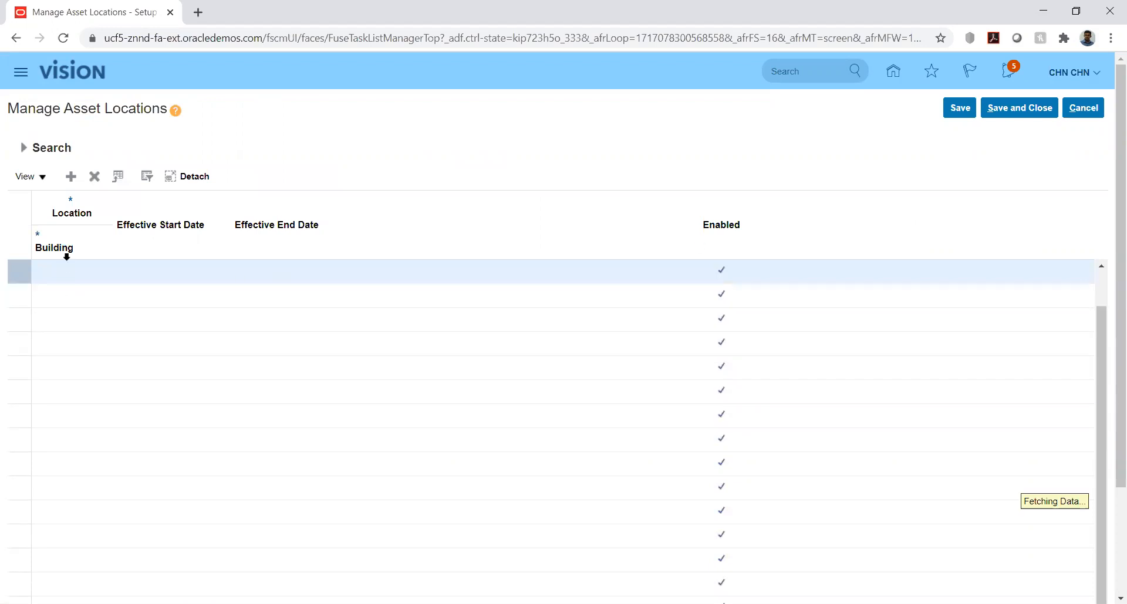
- Add an enabled asset location with the building ASTRA OFFC BUILDINGS, then save and close the asset locations
click(71, 176)
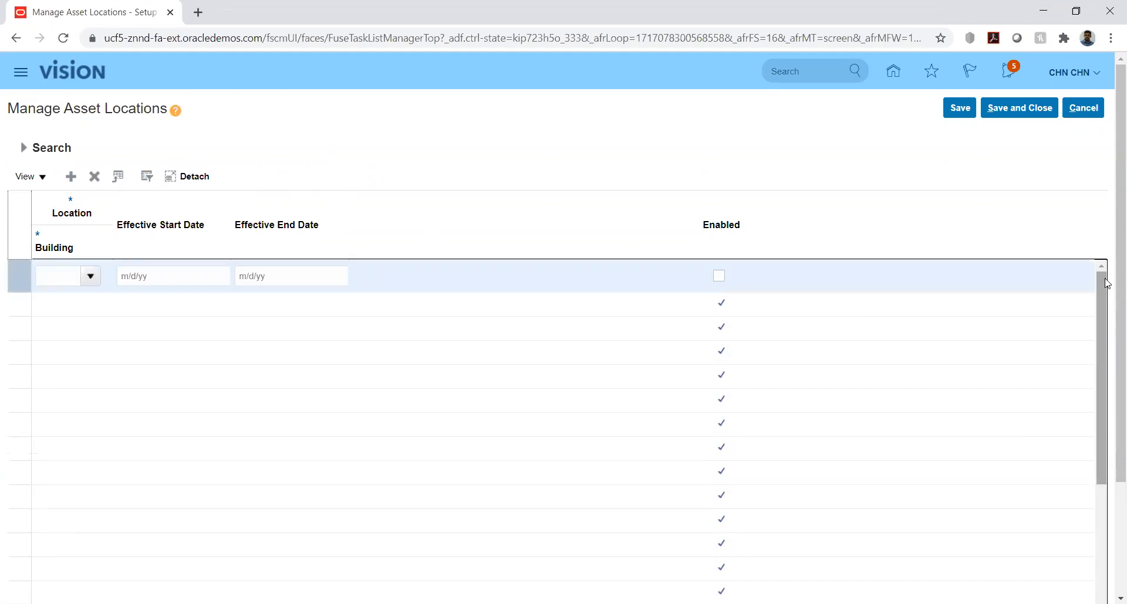
click(91, 277)
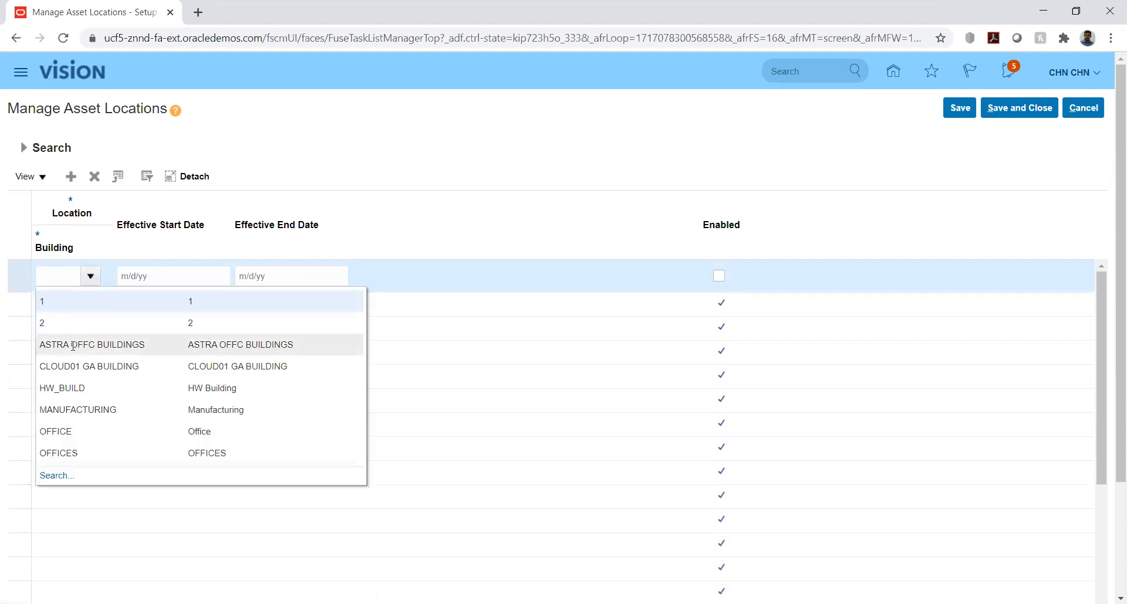
click(73, 345)
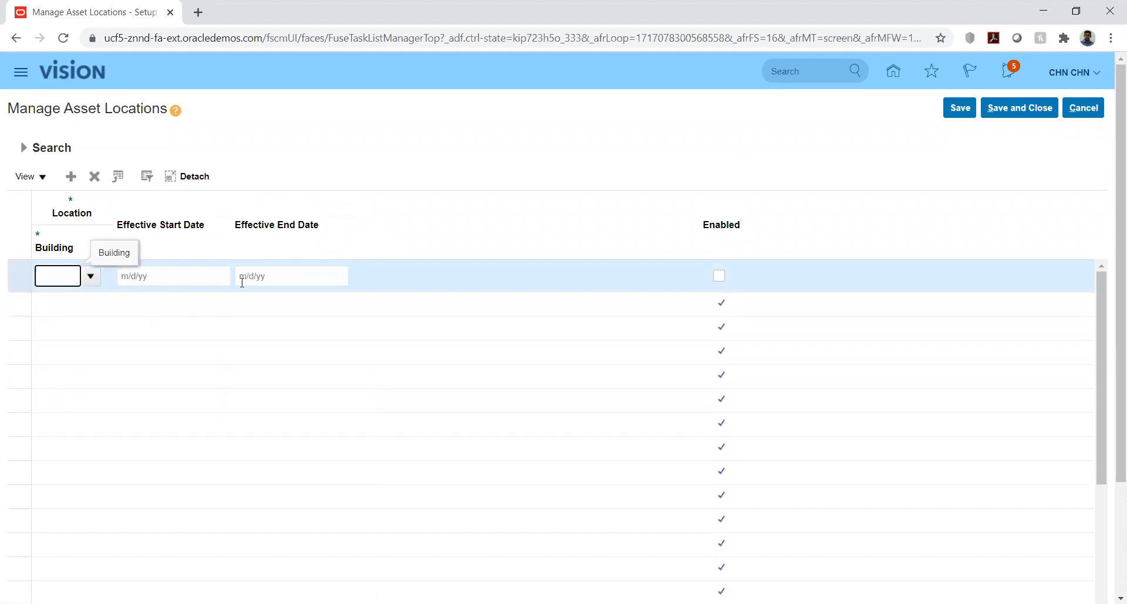
click(719, 276)
click(958, 107)
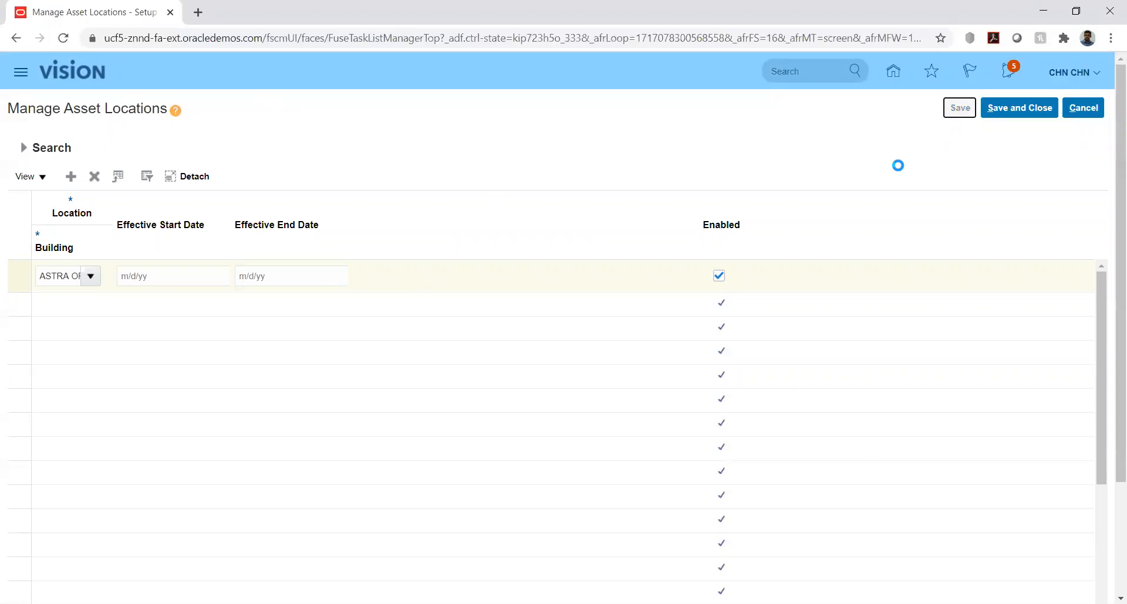
click(1015, 116)
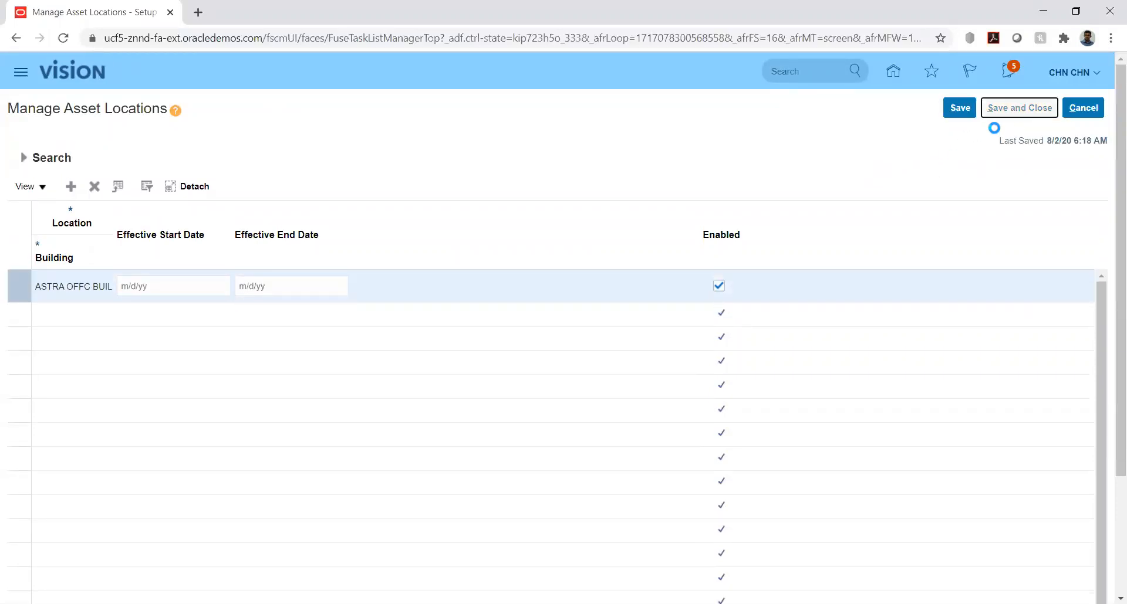
- Leave the implementation project and open the Assets work area under Fixed Assets from the home page
click(1090, 111)
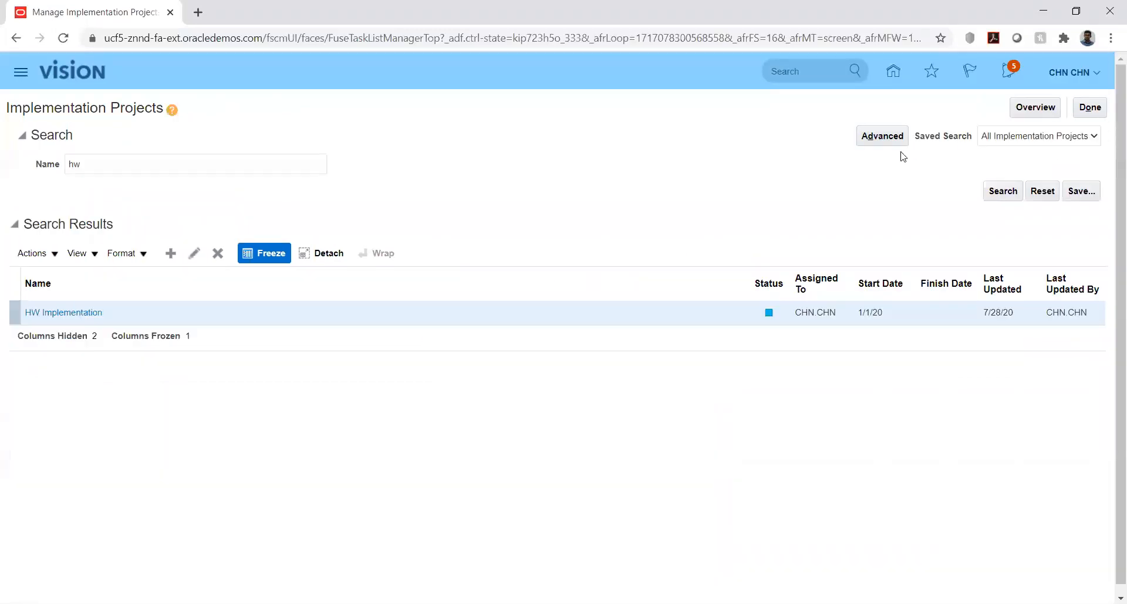
click(890, 71)
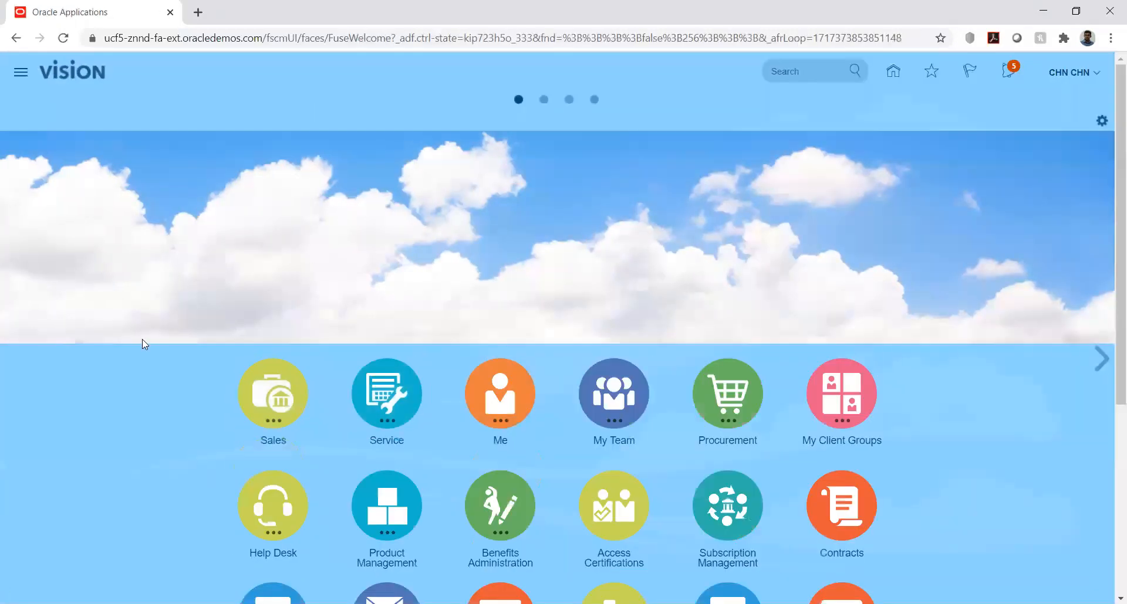
scroll(167, 406, down, 5)
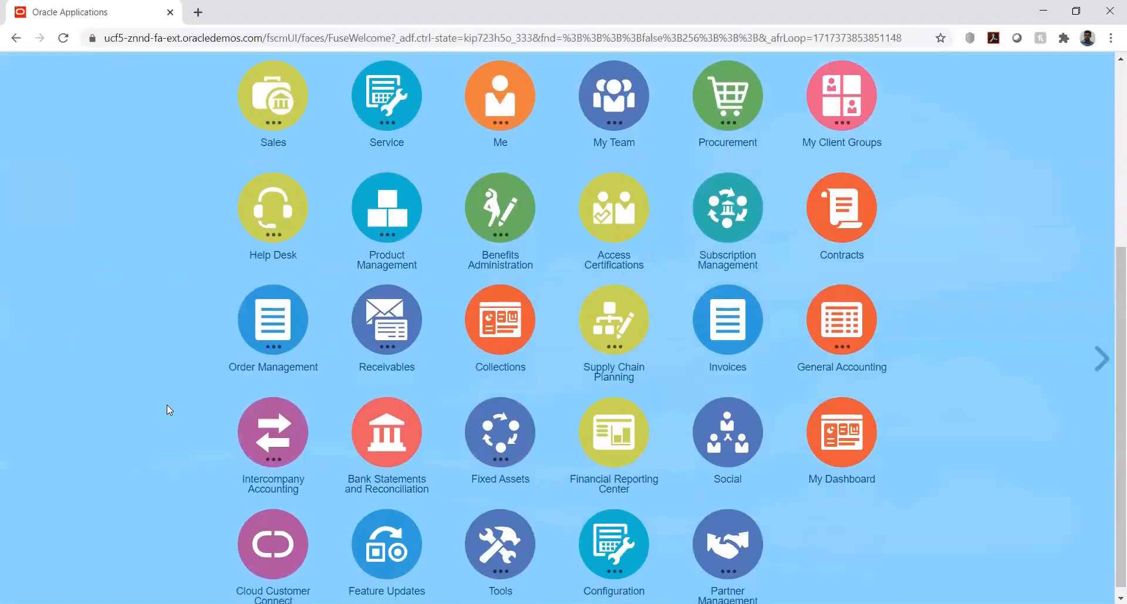
click(489, 432)
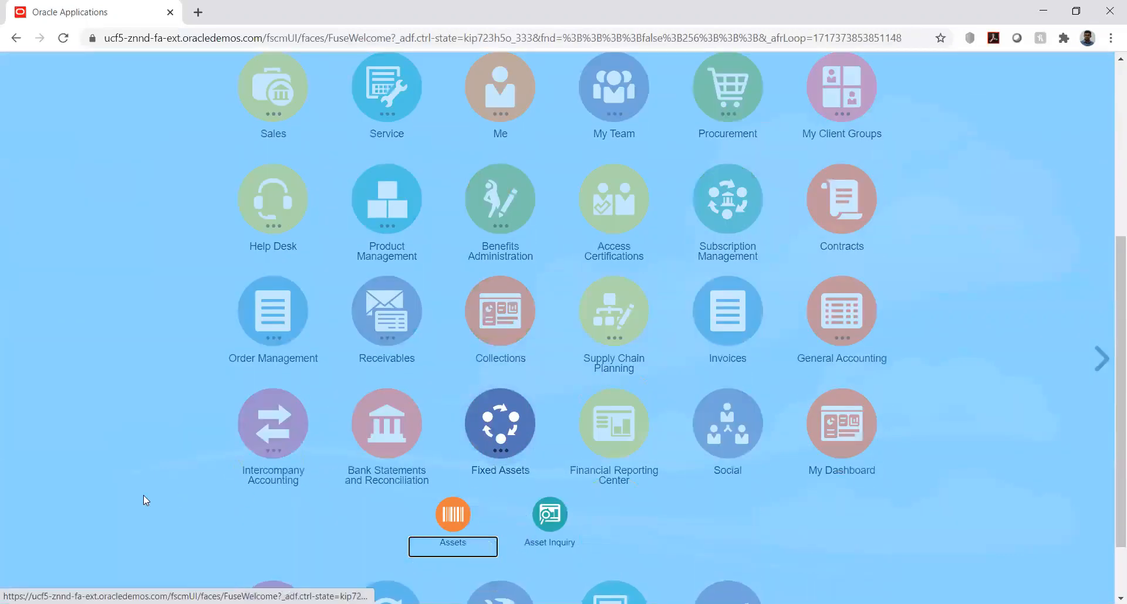
click(458, 516)
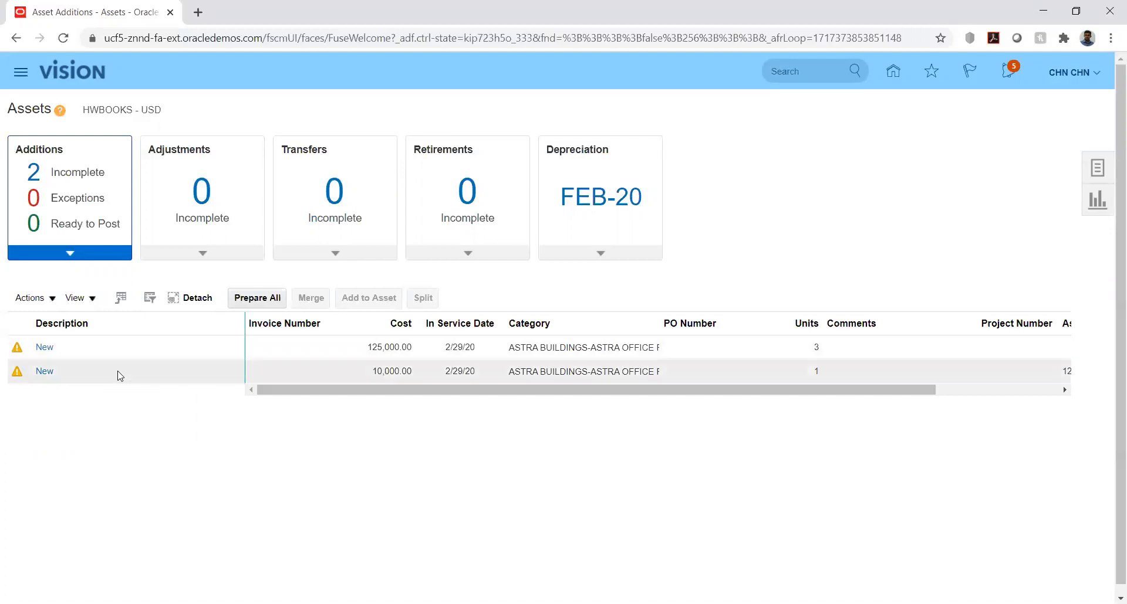
- Open the incomplete addition costing 125,000.00, check its assignment location, and cancel out without saving
click(45, 349)
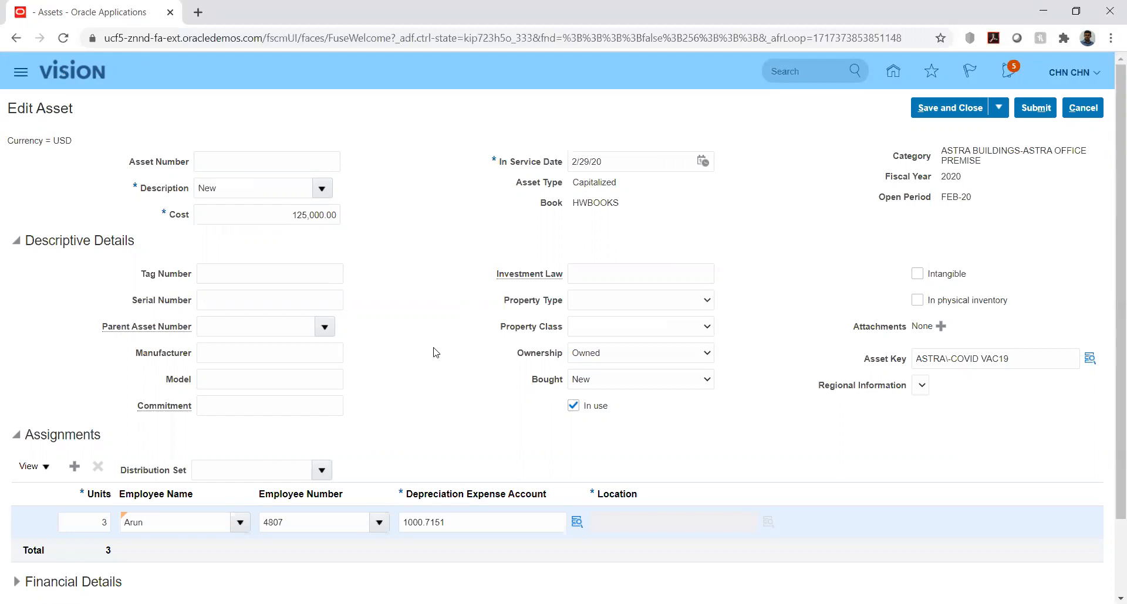
scroll(435, 352, down, 3)
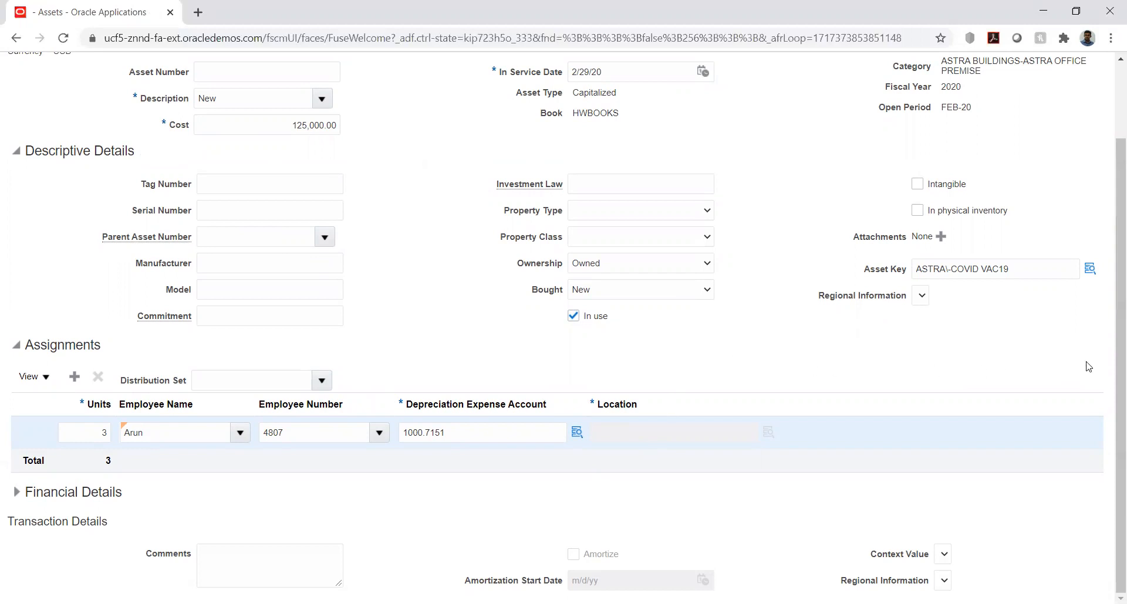
drag(1110, 359, 1111, 278)
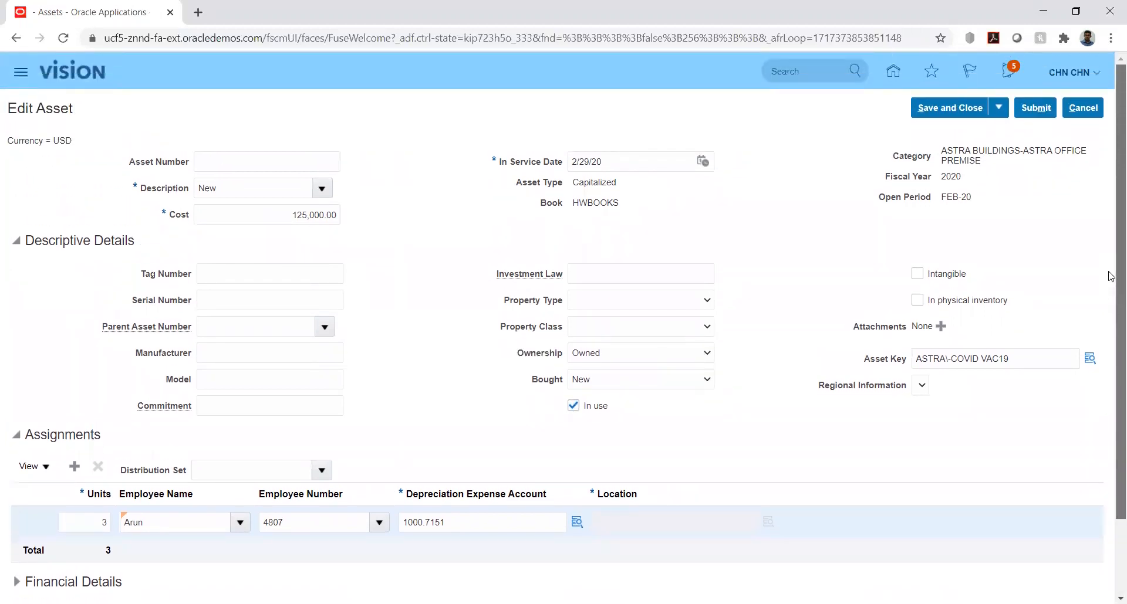
click(1083, 112)
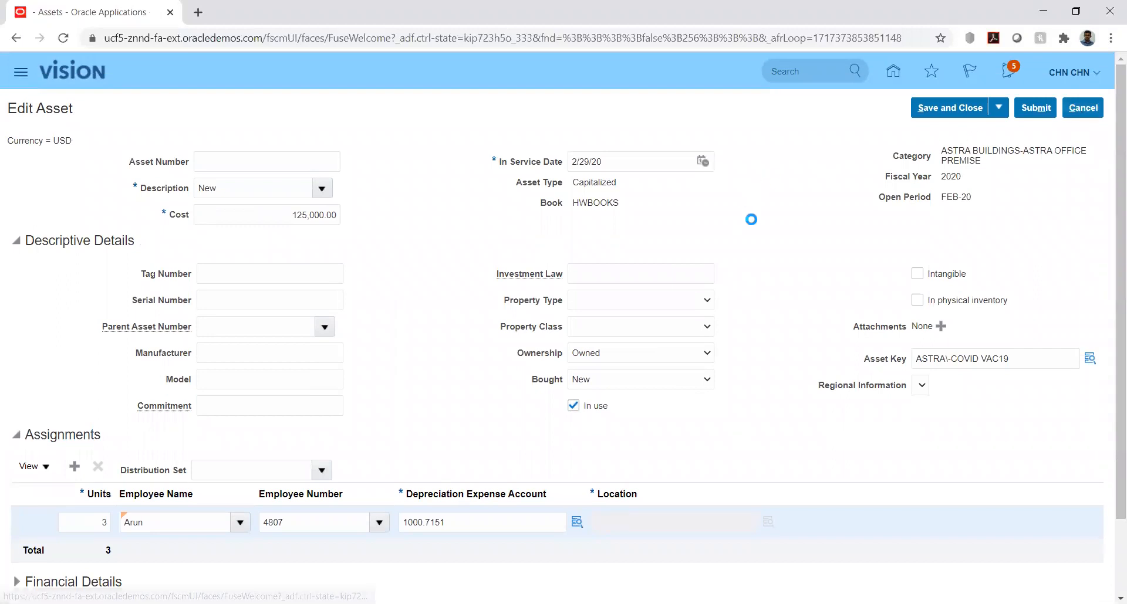
click(745, 348)
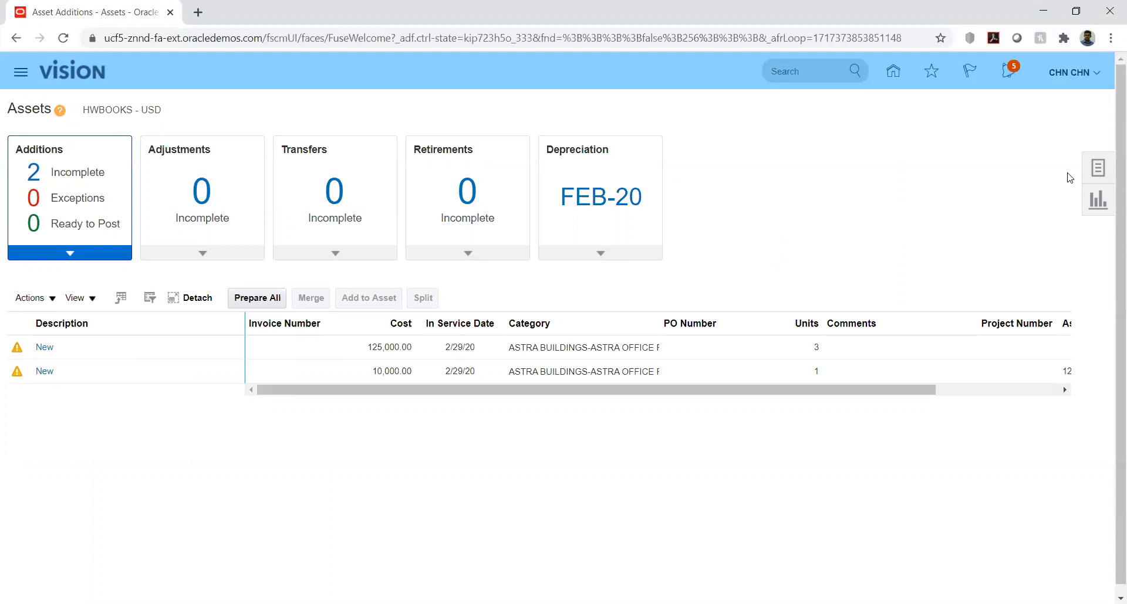
- Start adding a capitalized asset in HWBOOKS with major category ASTRA BUILDINGS and minor category ASTRA OFFICE PREMISE
click(1099, 170)
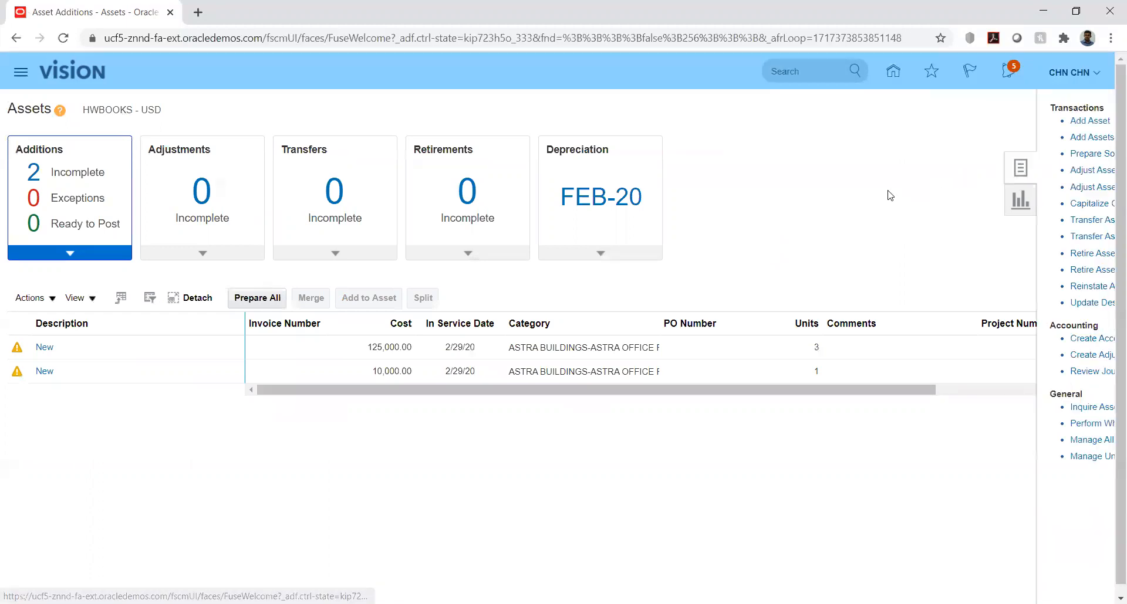
click(974, 121)
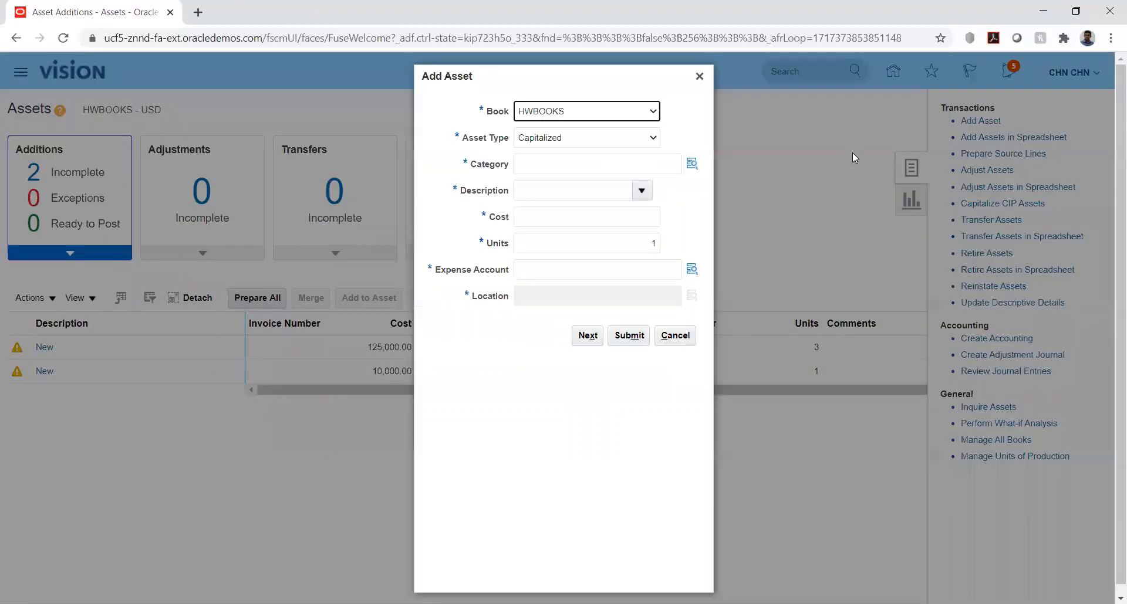
click(536, 167)
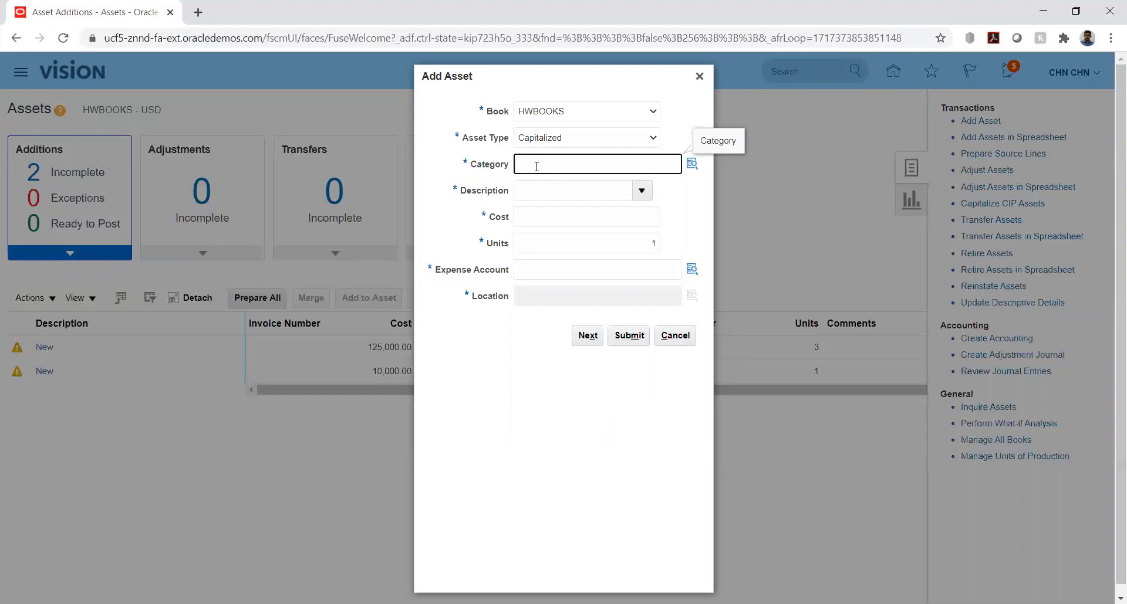
click(693, 162)
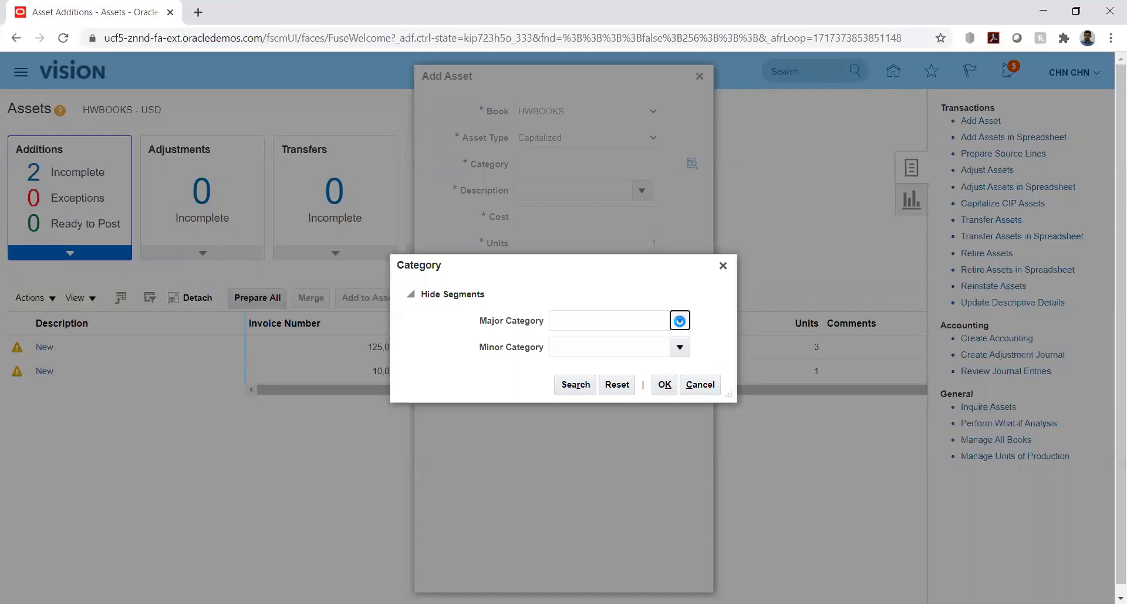
click(679, 321)
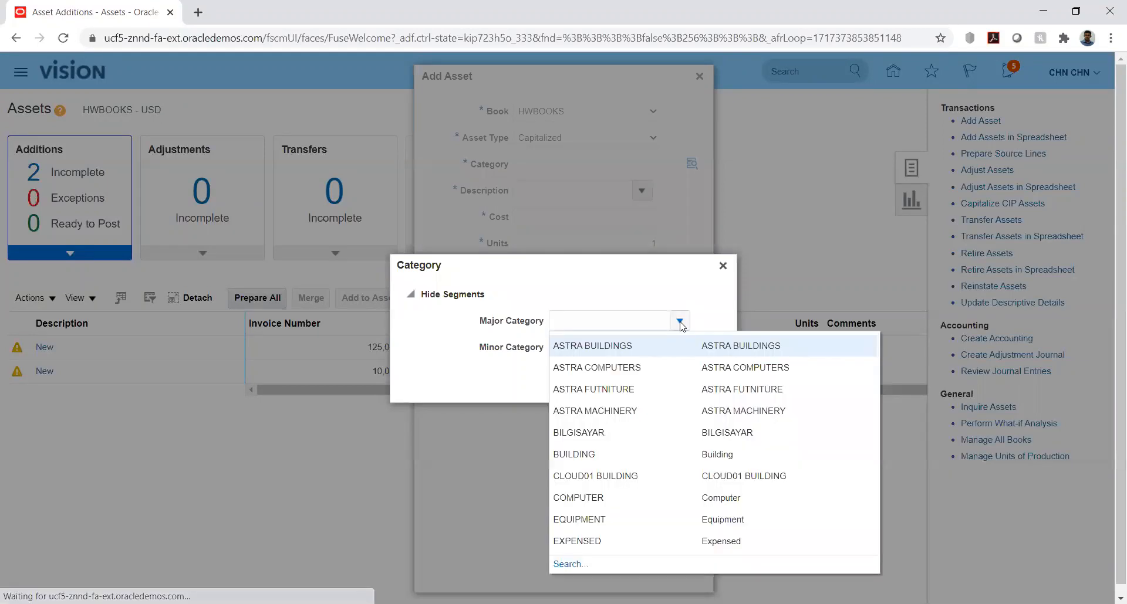
click(650, 343)
click(661, 346)
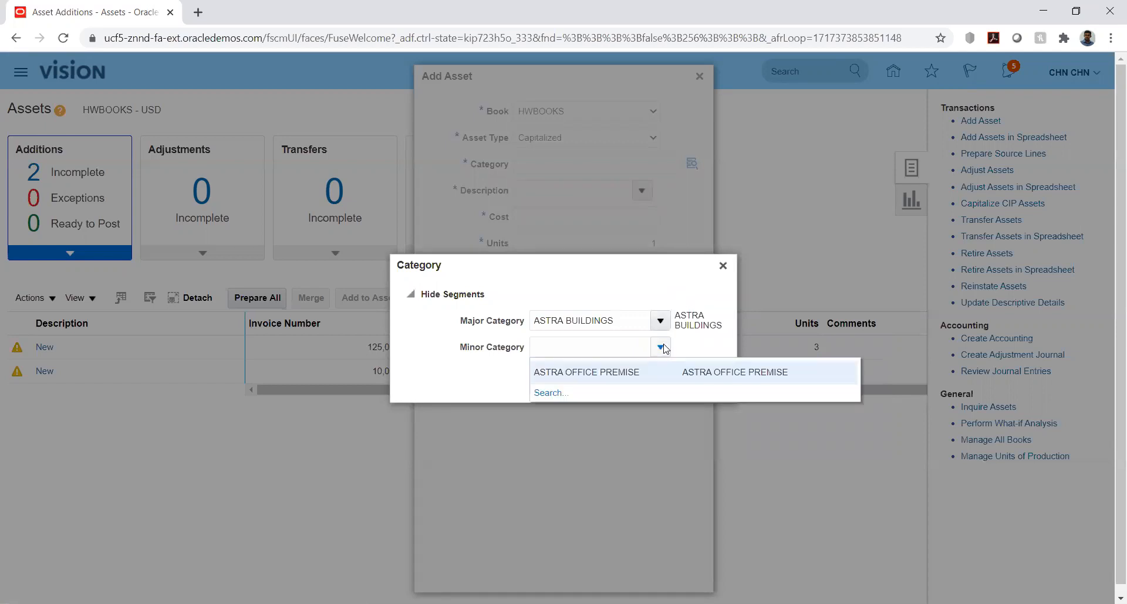
click(633, 368)
click(664, 389)
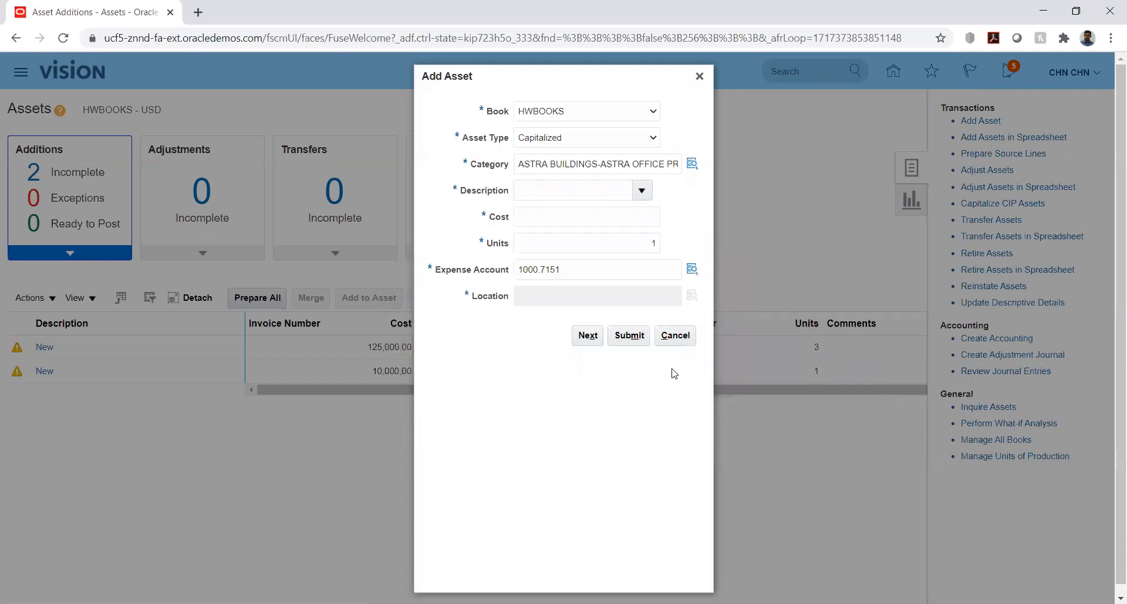
- Give the asset the description nEW and a cost of 12,000, and continue to its full details page
click(640, 190)
click(540, 188)
text(nEW)
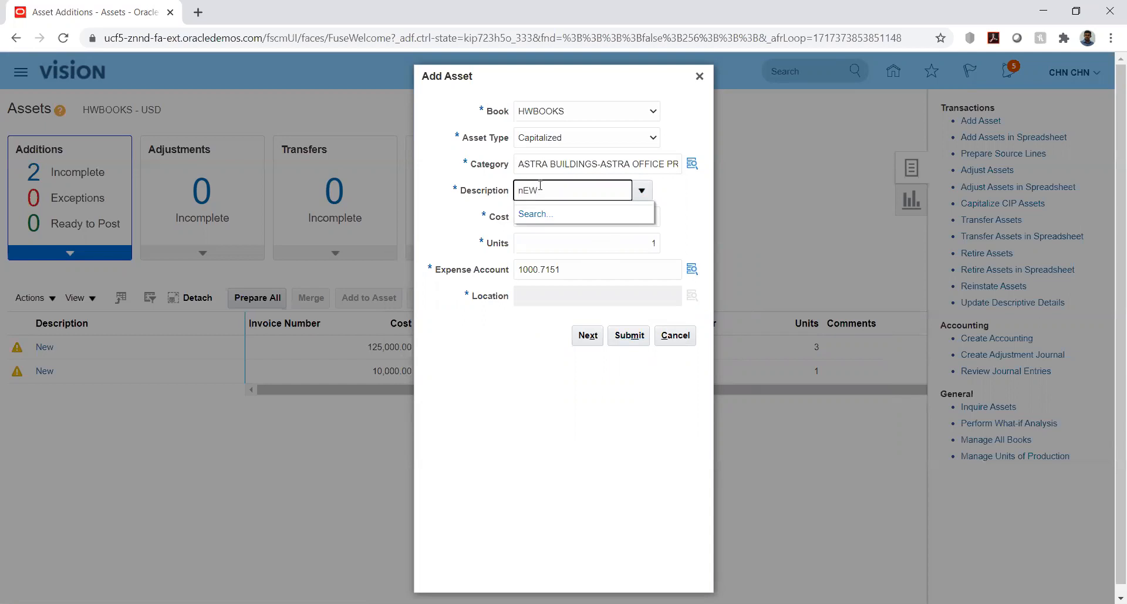
key(Tab)
text(12,000)
key(Tab)
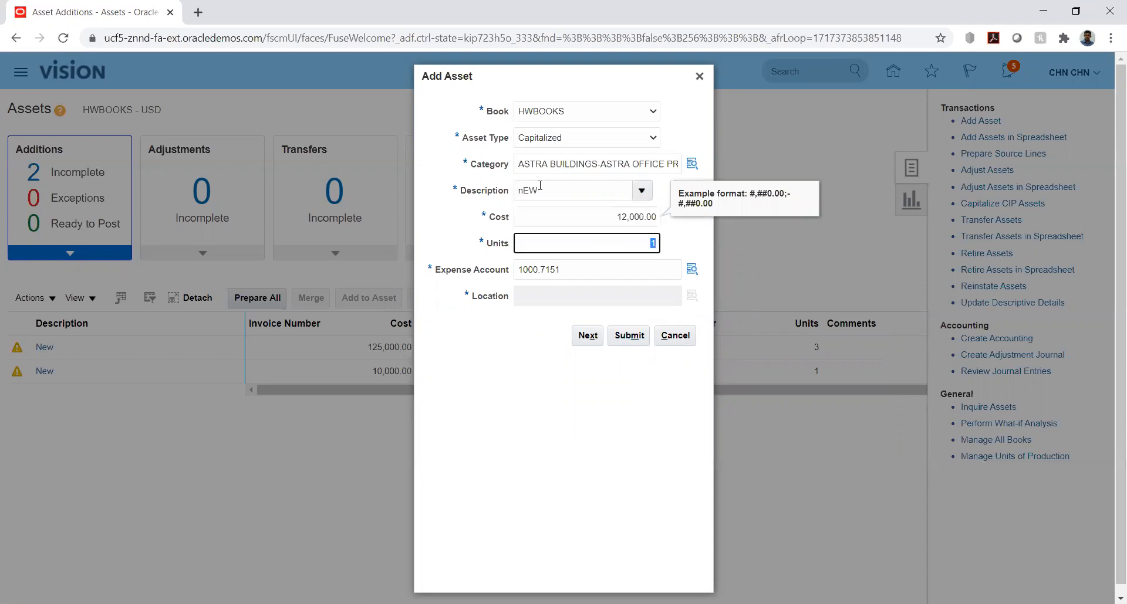
key(Tab)
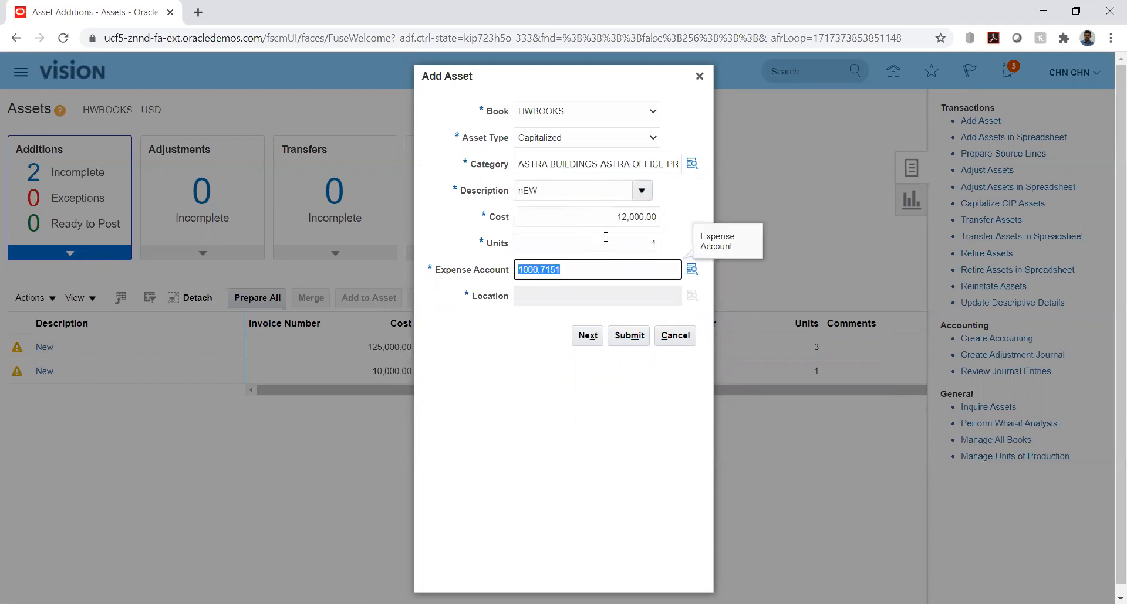
click(587, 335)
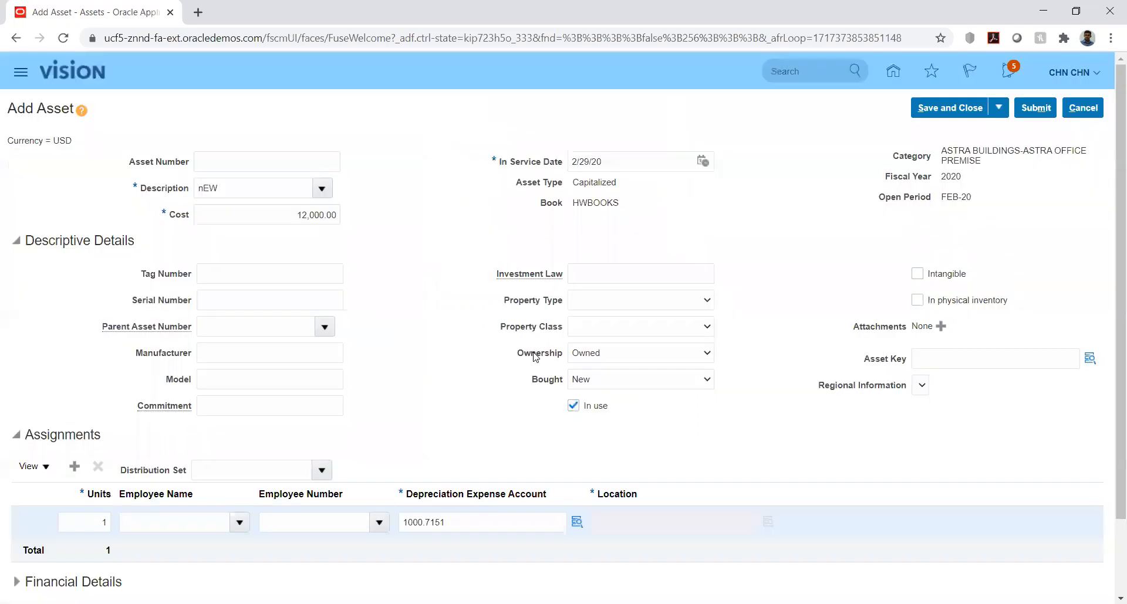
- Assign the asset's unit to the employee by name and try to enter the assignment's location
scroll(443, 345, down, 2)
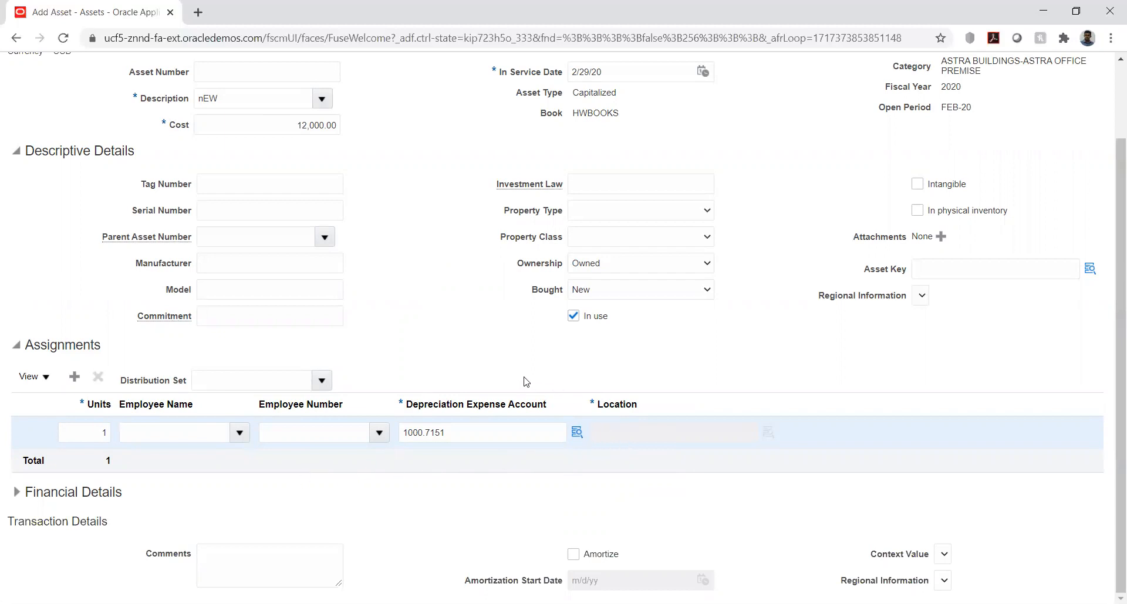
click(155, 436)
text(aRU)
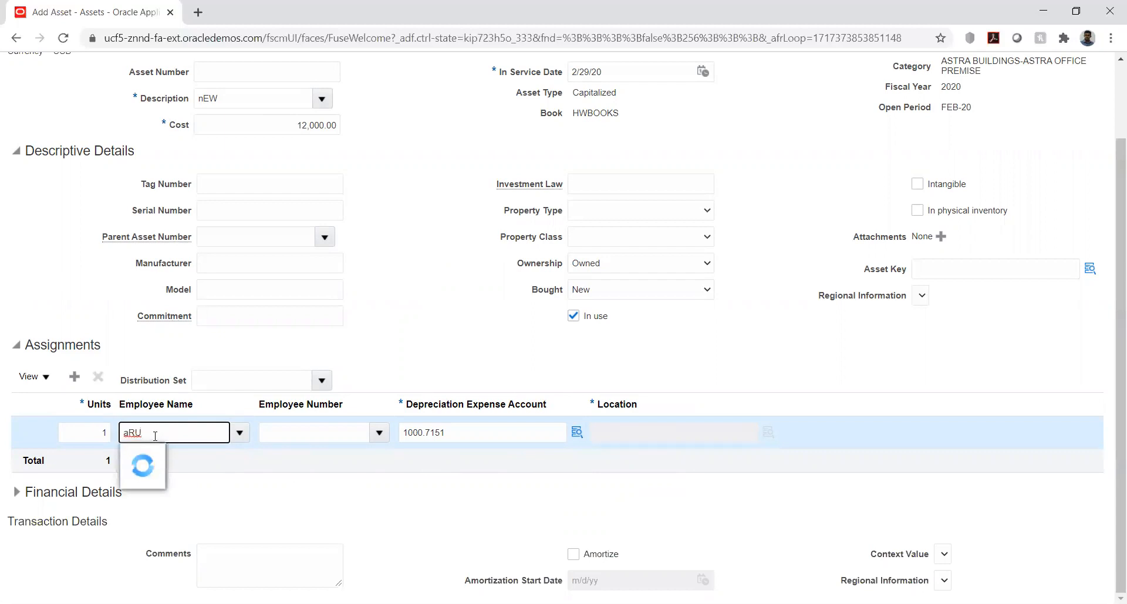
click(154, 458)
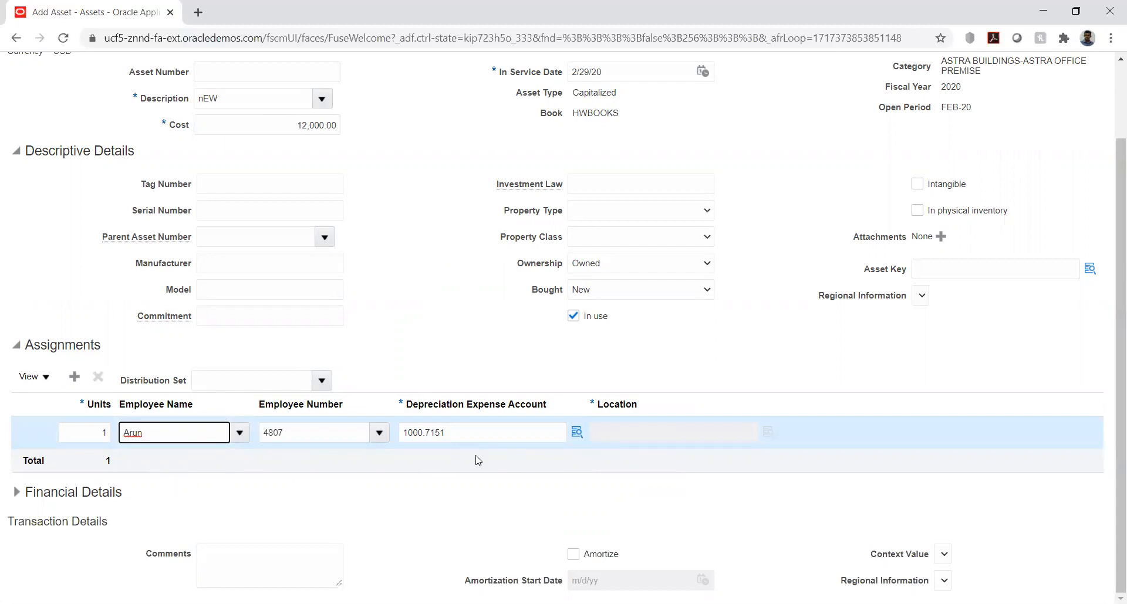
click(423, 356)
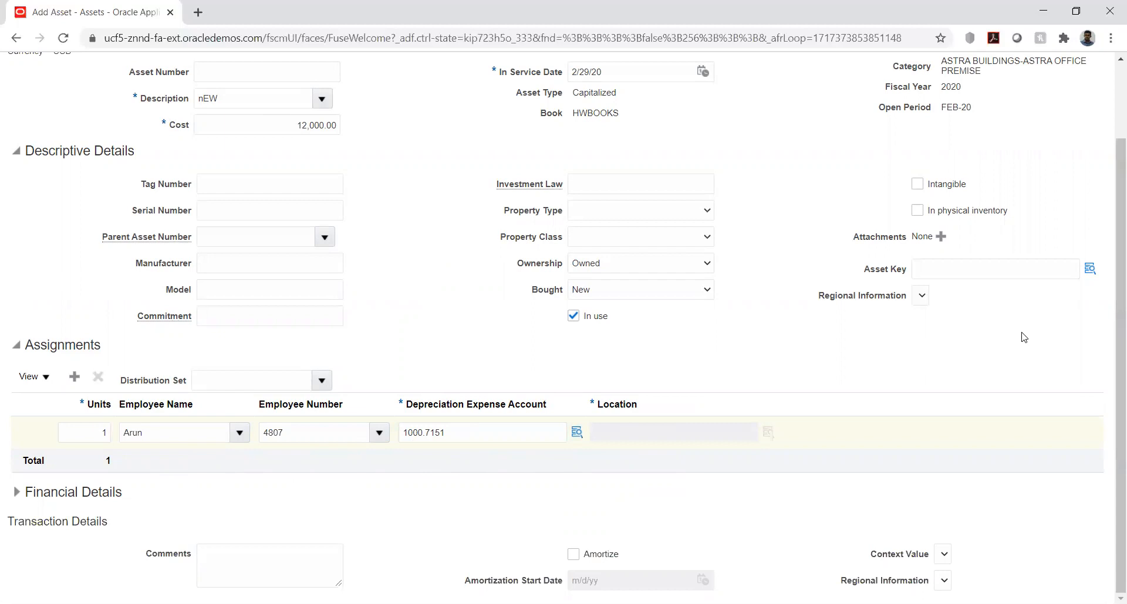
click(707, 439)
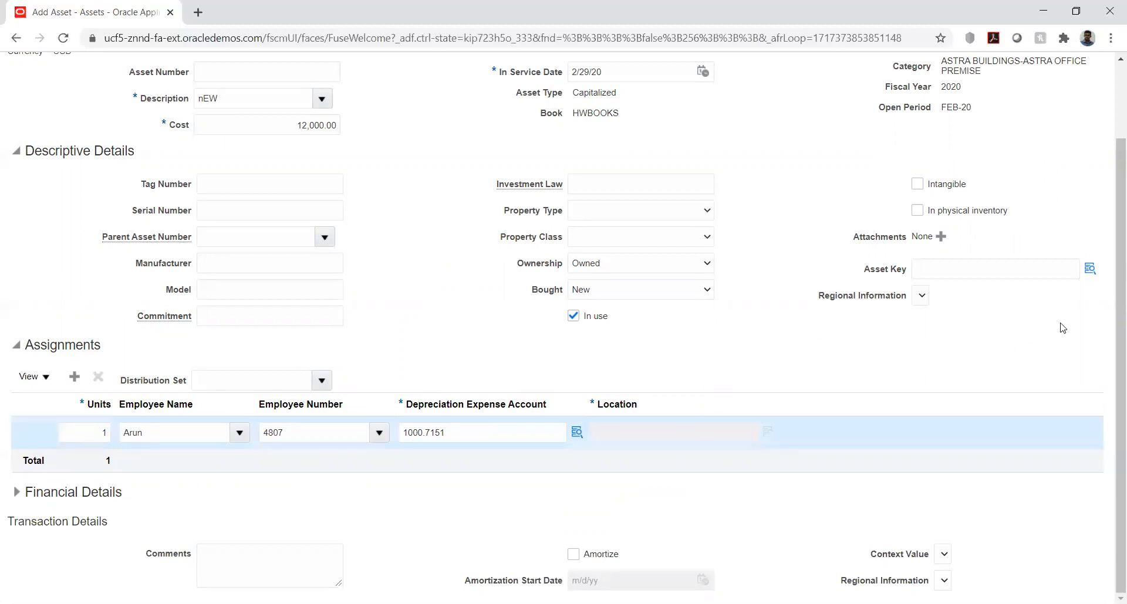
- Discard the unsaved new asset and return to the Assets work area
scroll(1103, 314, up, 1)
scroll(1103, 314, up, 1)
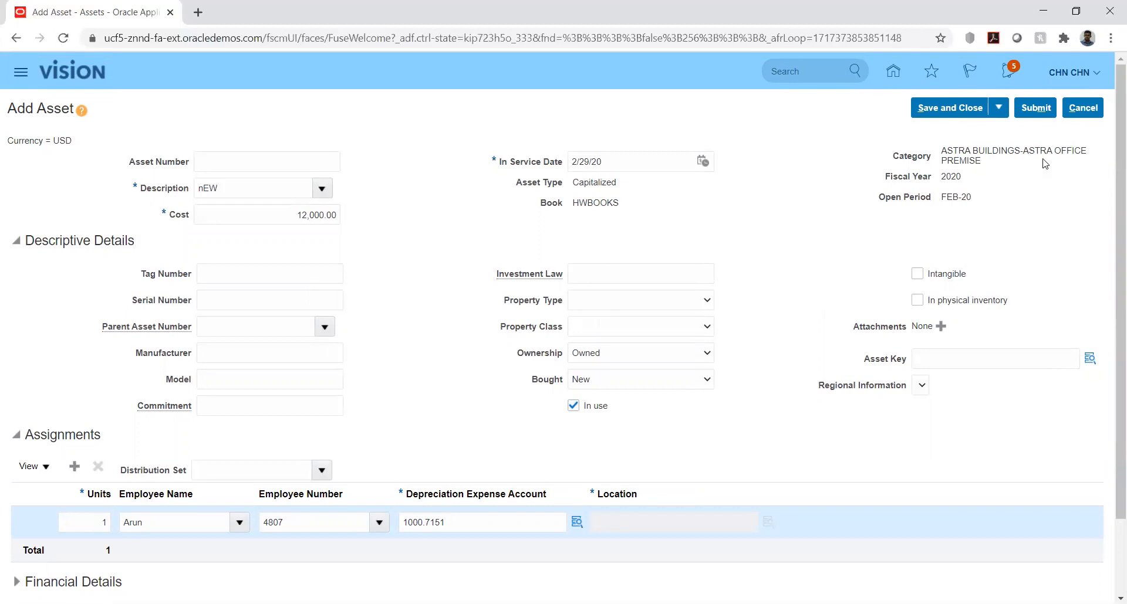
click(1083, 108)
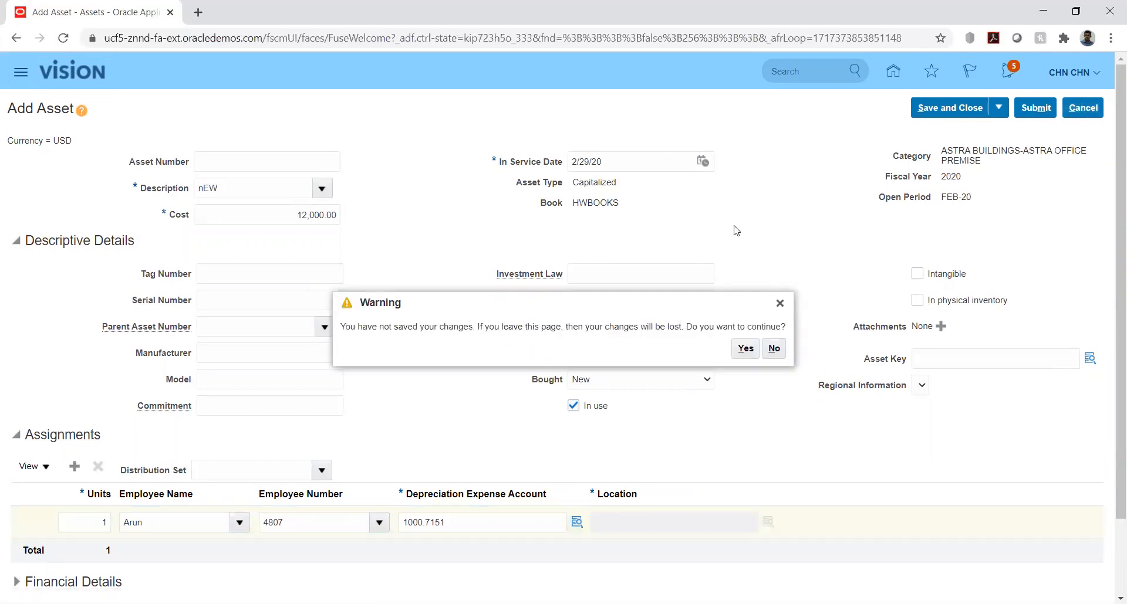
click(743, 349)
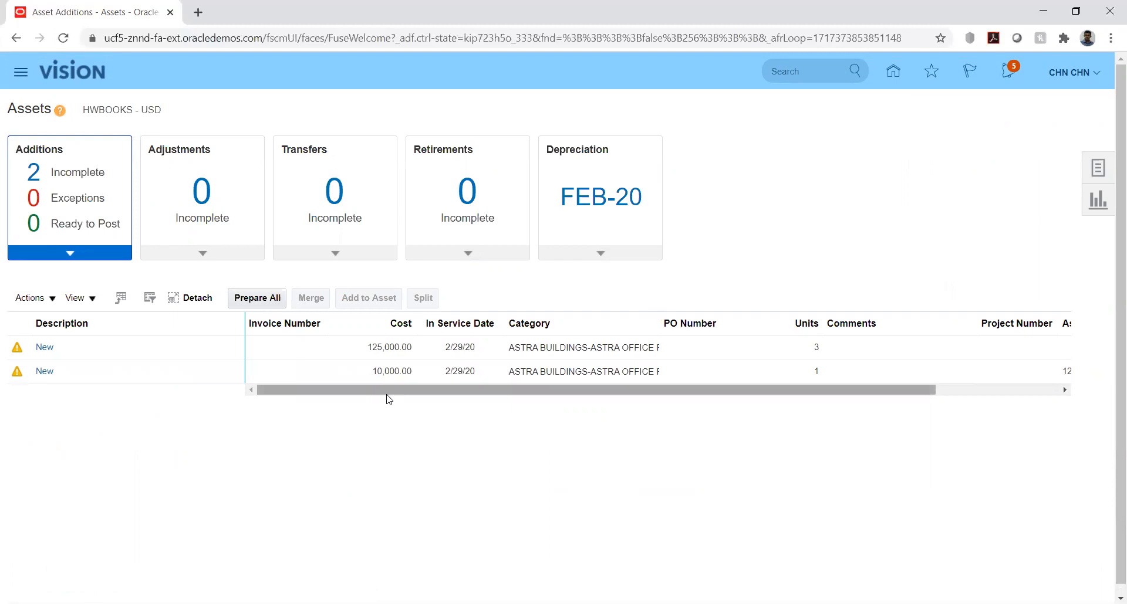
drag(390, 391, 351, 399)
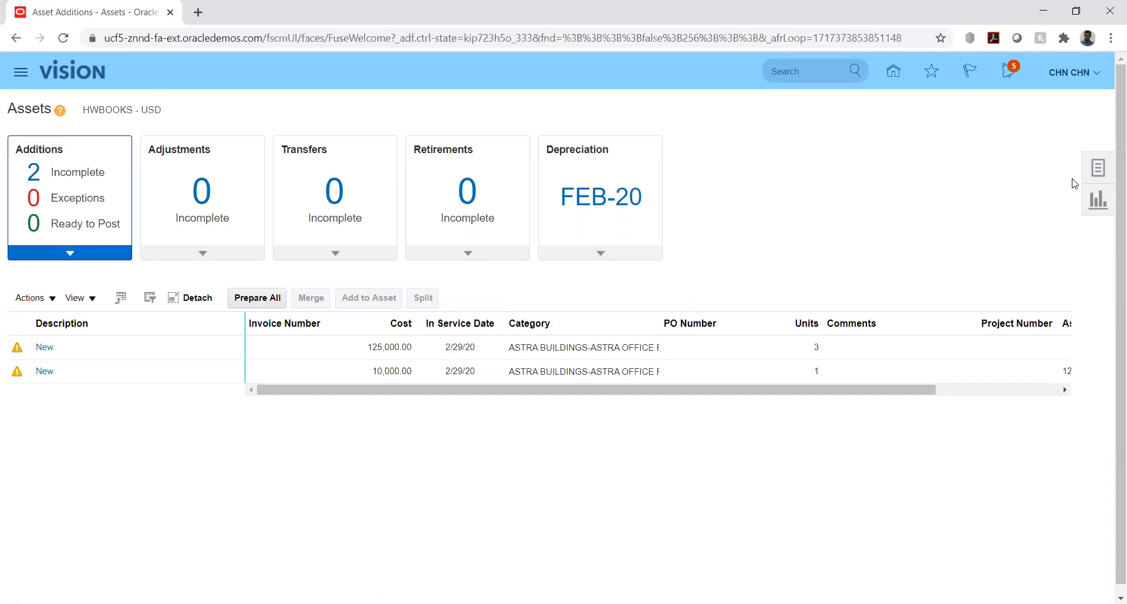
click(1097, 168)
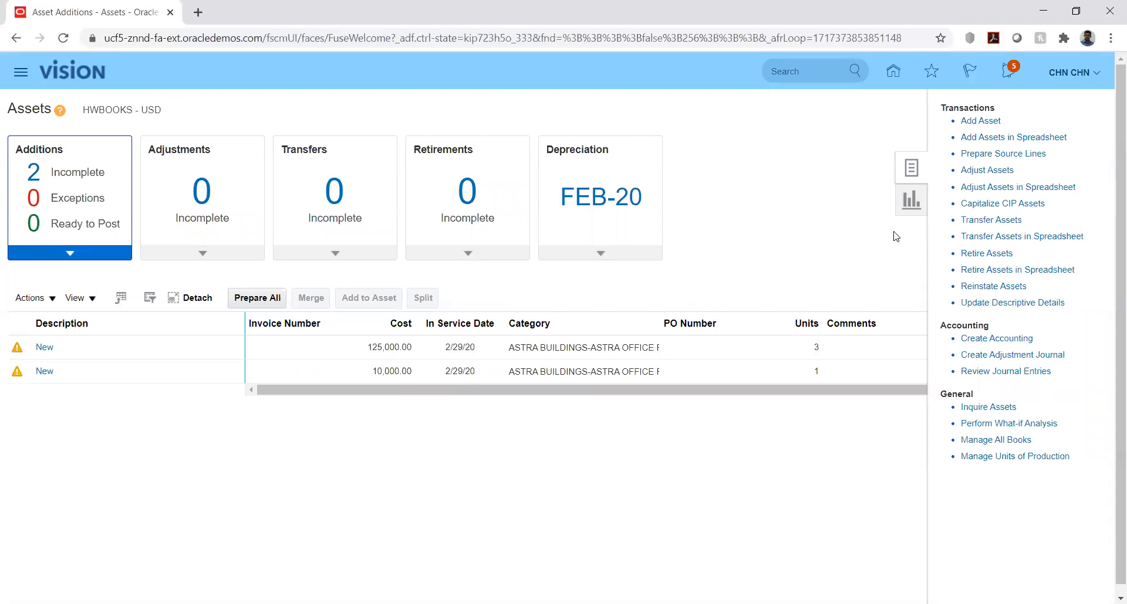
click(829, 207)
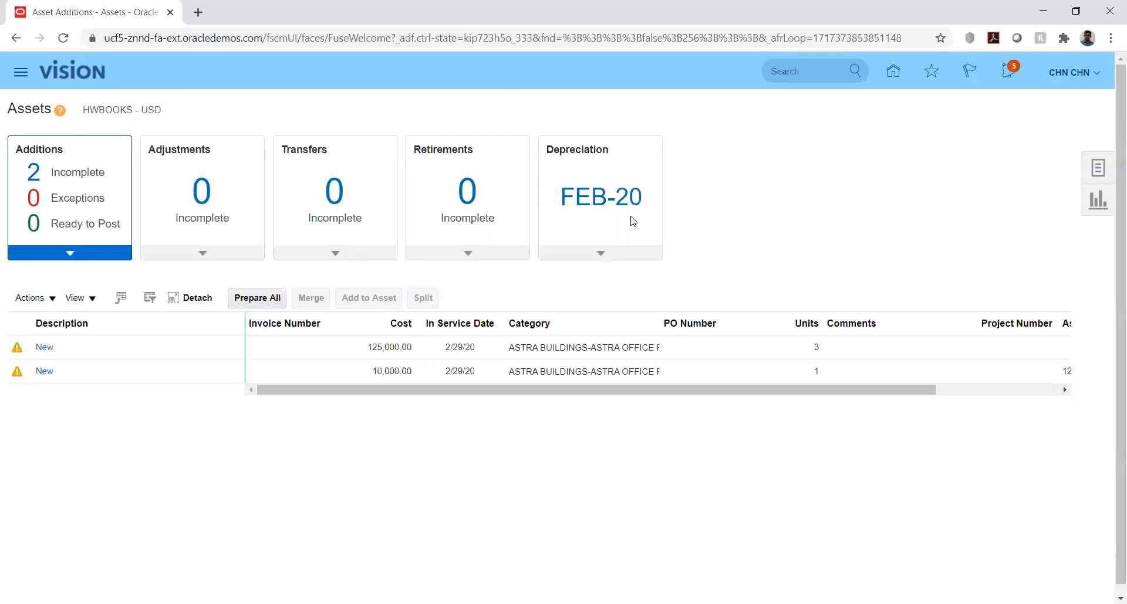
- Show the FEB-20 depreciation period details for HWBOOKS and run Calculate Depreciation
click(603, 262)
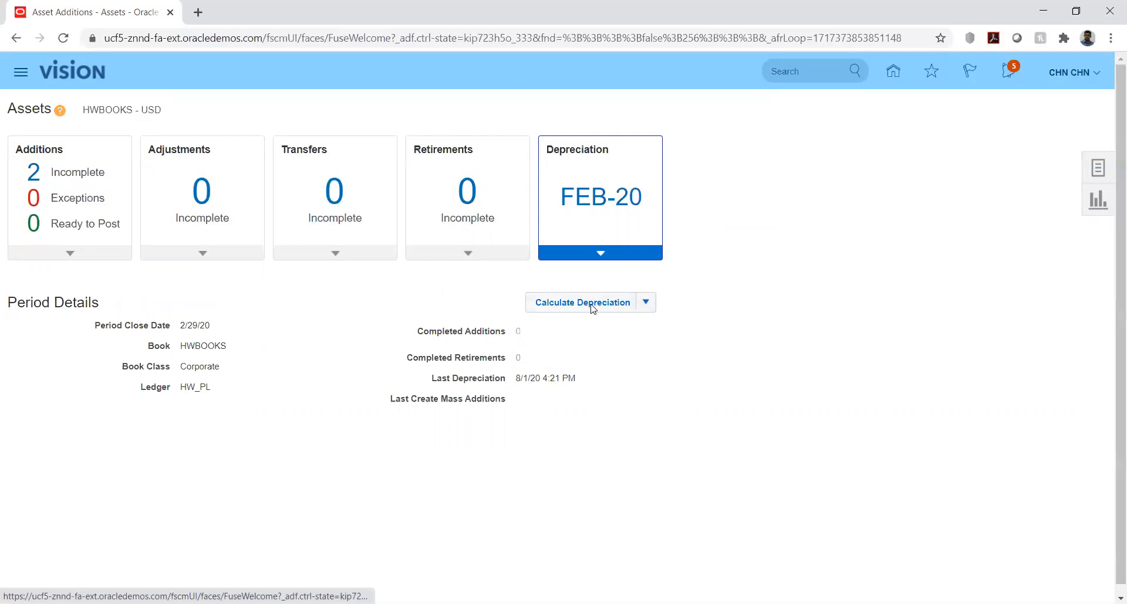
click(646, 304)
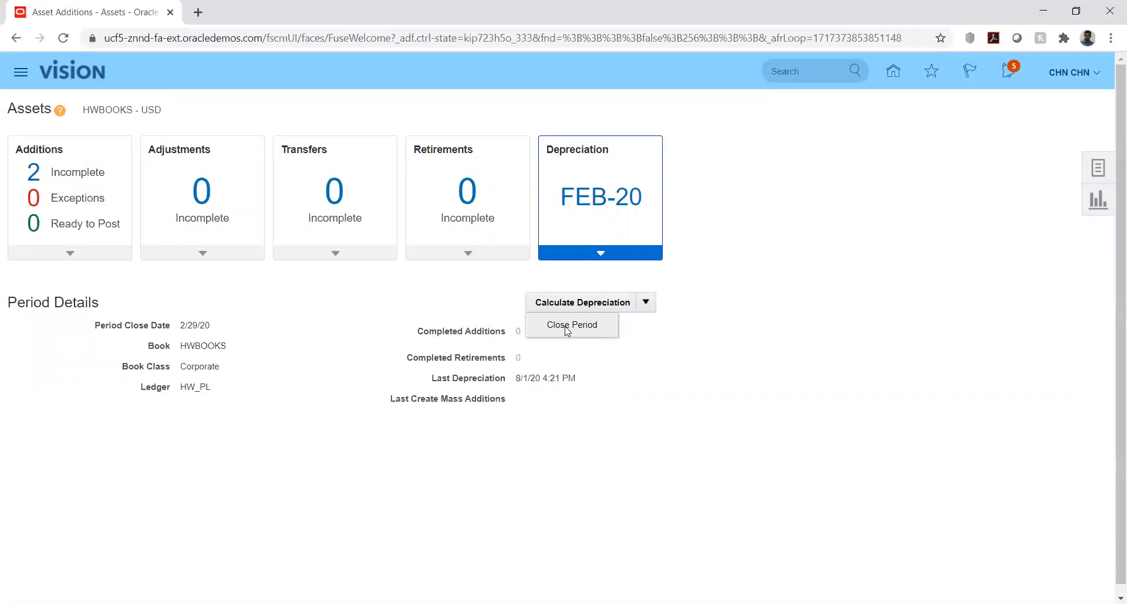
click(725, 280)
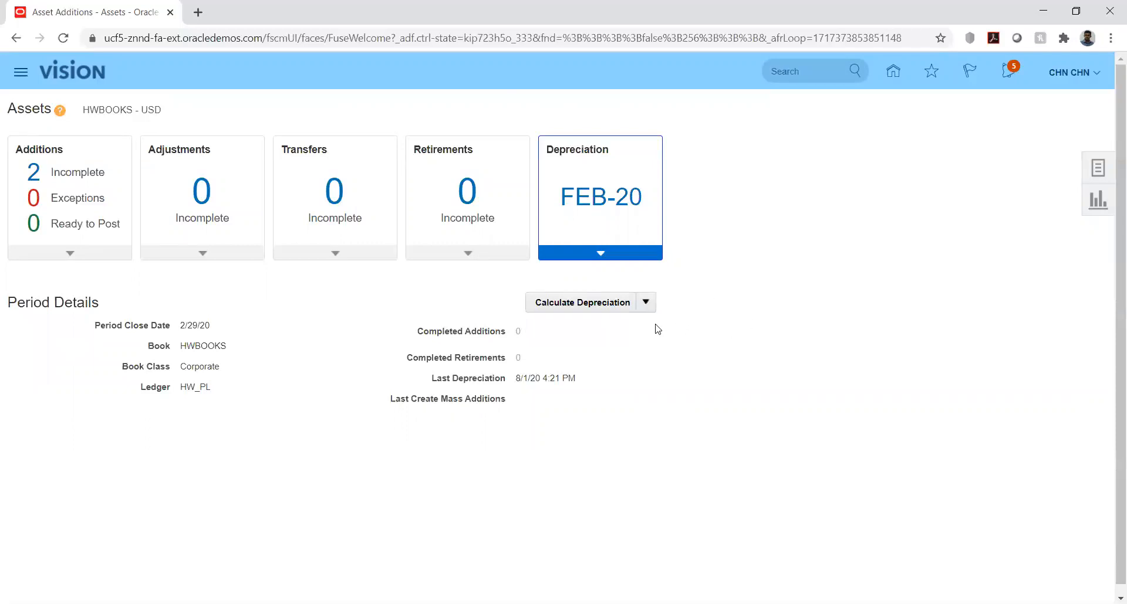
click(572, 304)
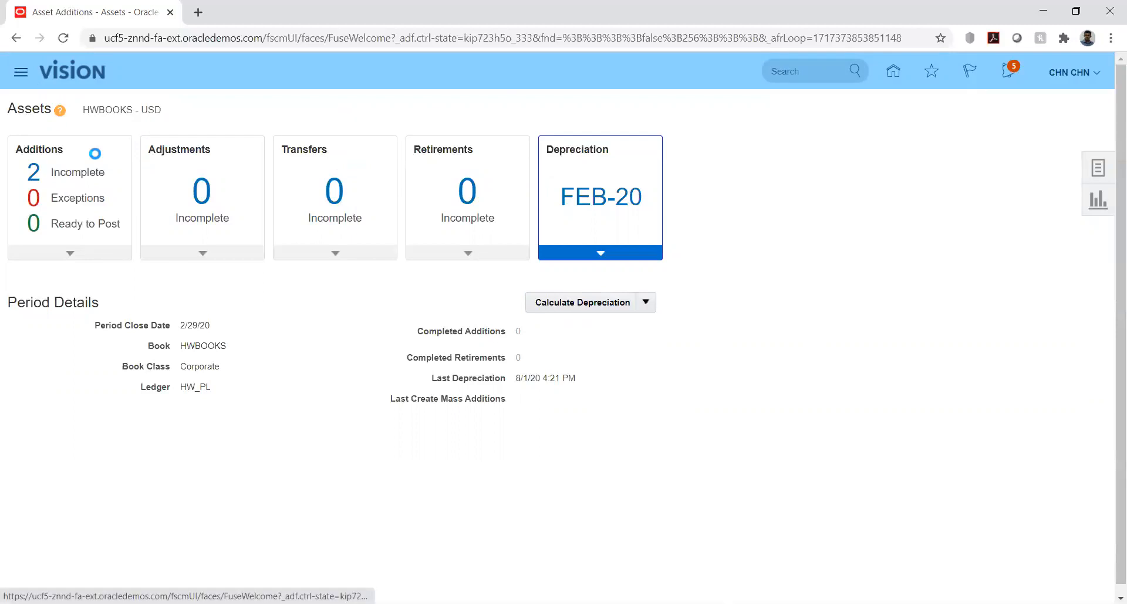
- Open Scheduled Processes from the navigator to monitor the Calculate Depreciation run
click(20, 72)
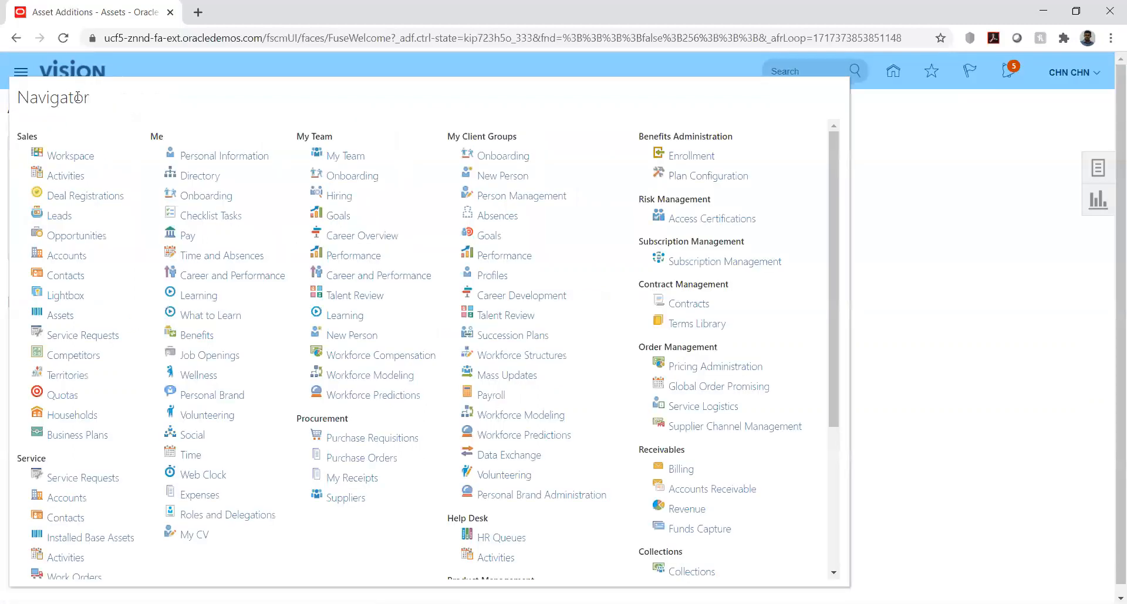
scroll(656, 315, down, 4)
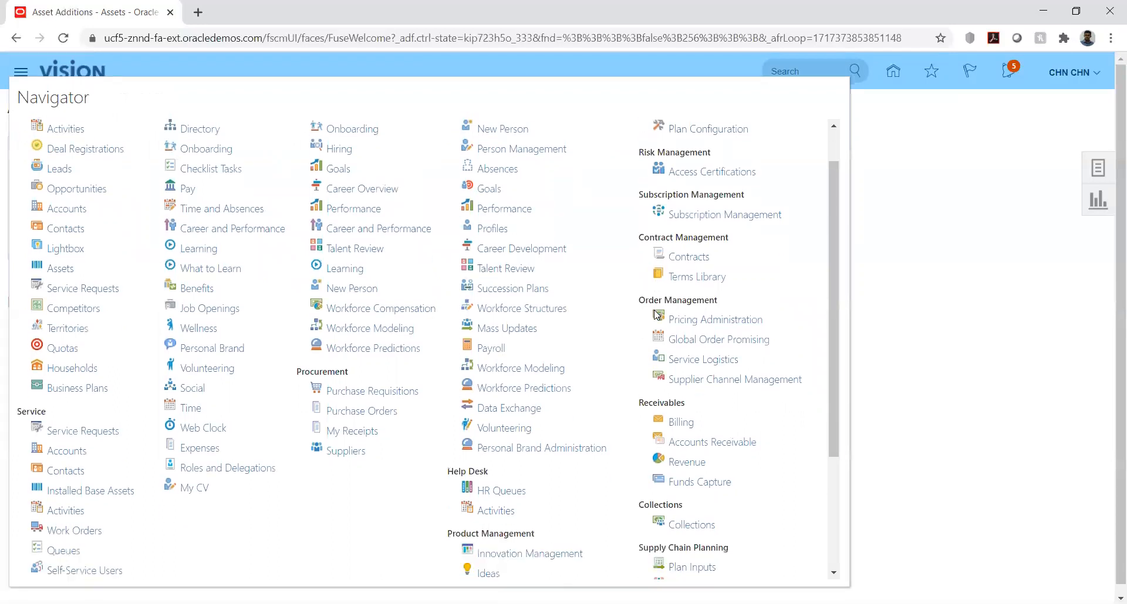
click(653, 566)
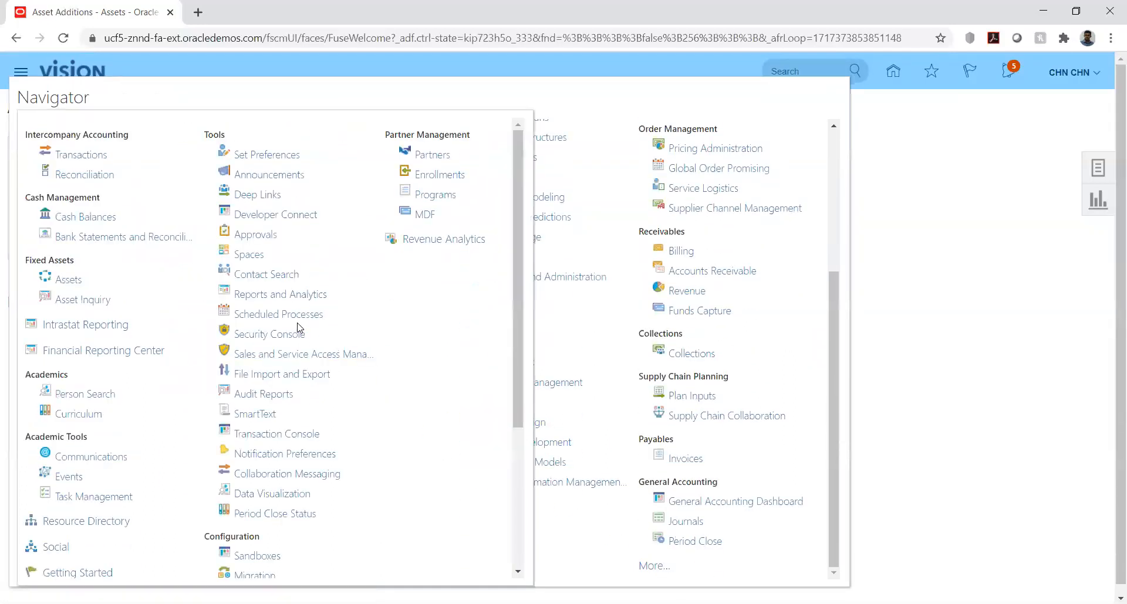
click(273, 315)
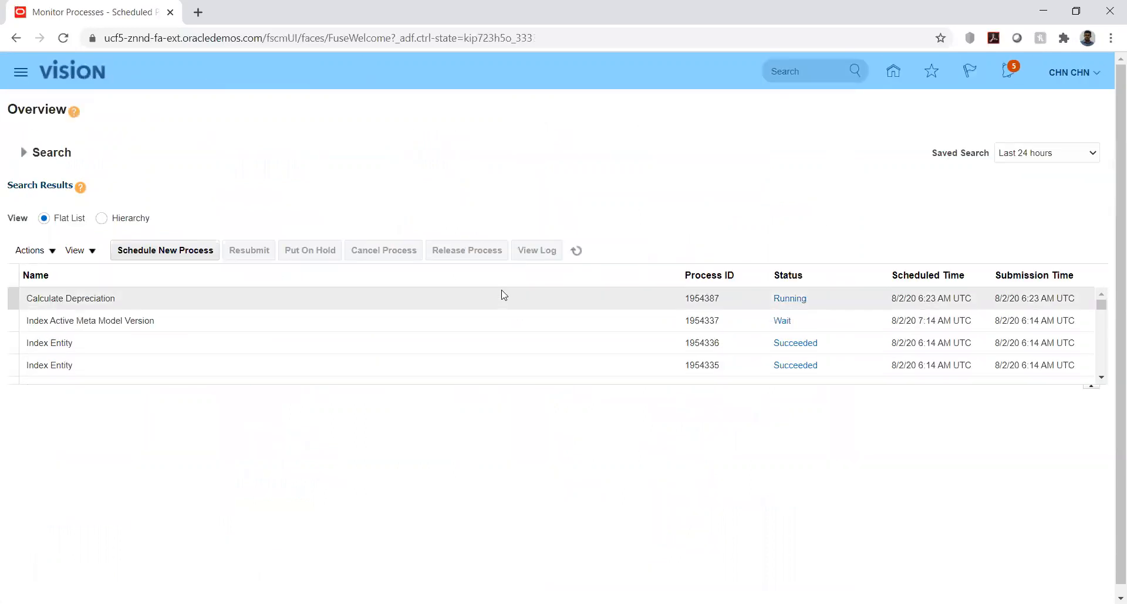
- Refresh the scheduled process list until Calculate Depreciation finishes, and show that process's details
click(576, 251)
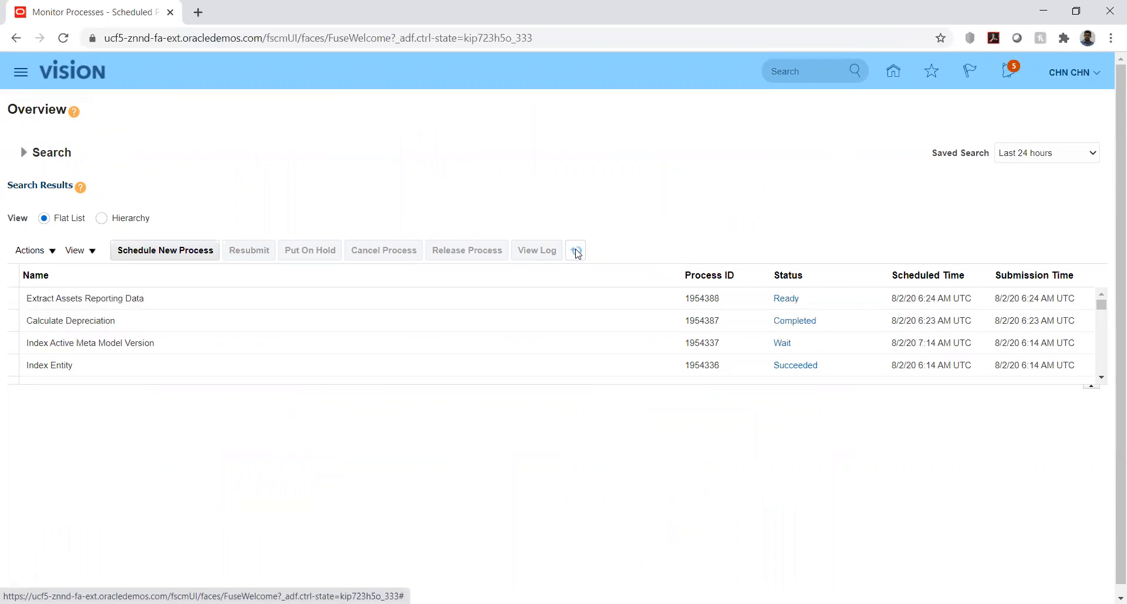
click(576, 251)
click(577, 251)
click(577, 251)
click(157, 319)
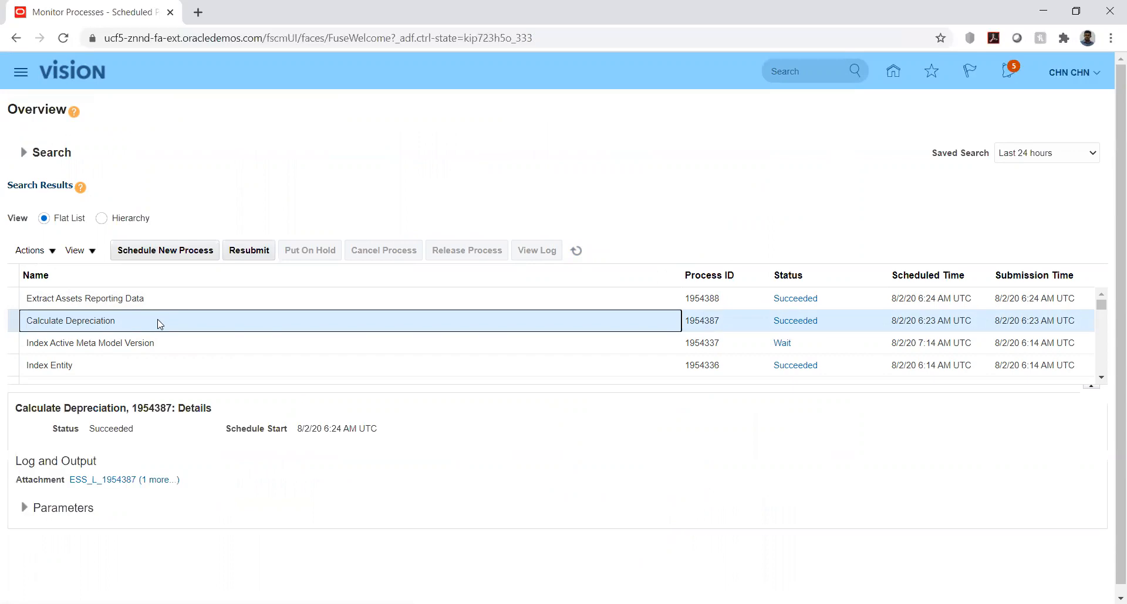
- Open the Calculate Depreciation attachments 1954387.log and 1954387.txt, close the attachments, and show the Extract Assets Reporting Data process details
click(161, 480)
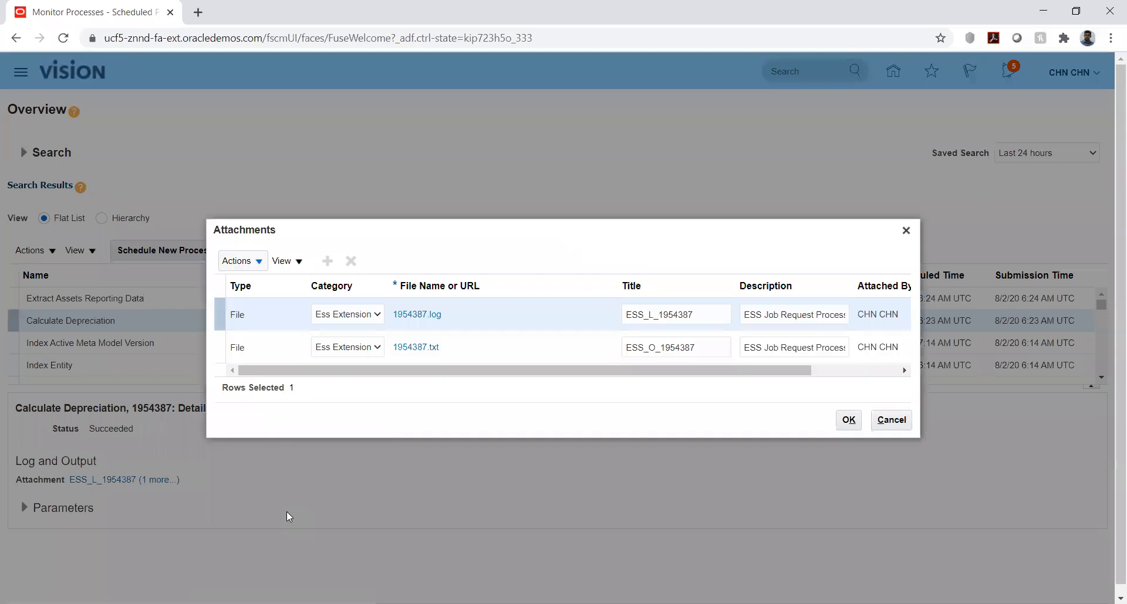
click(420, 315)
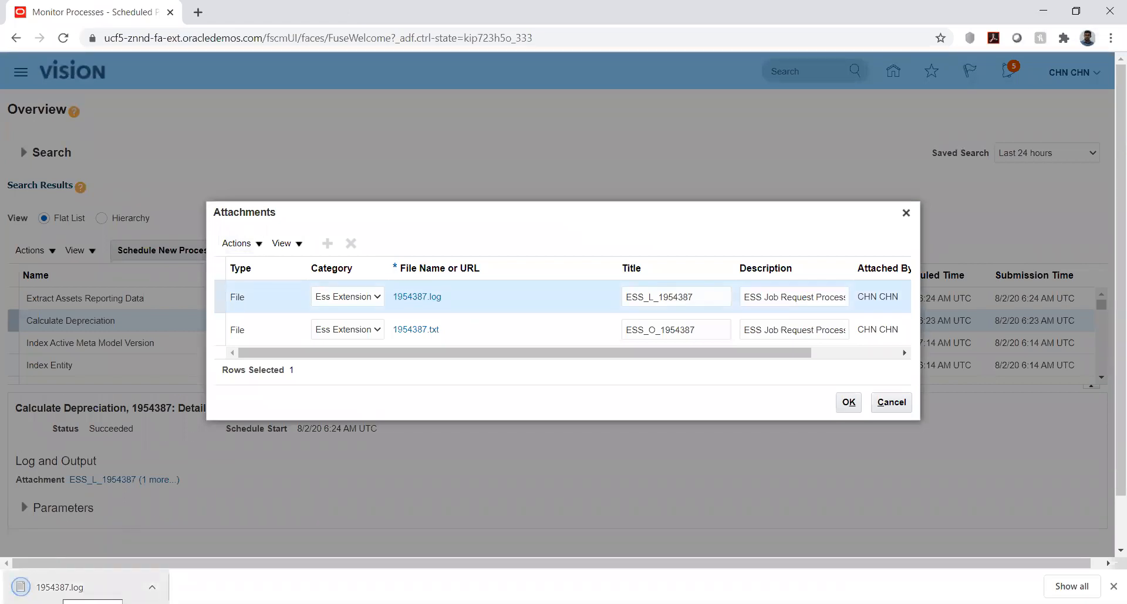
click(59, 588)
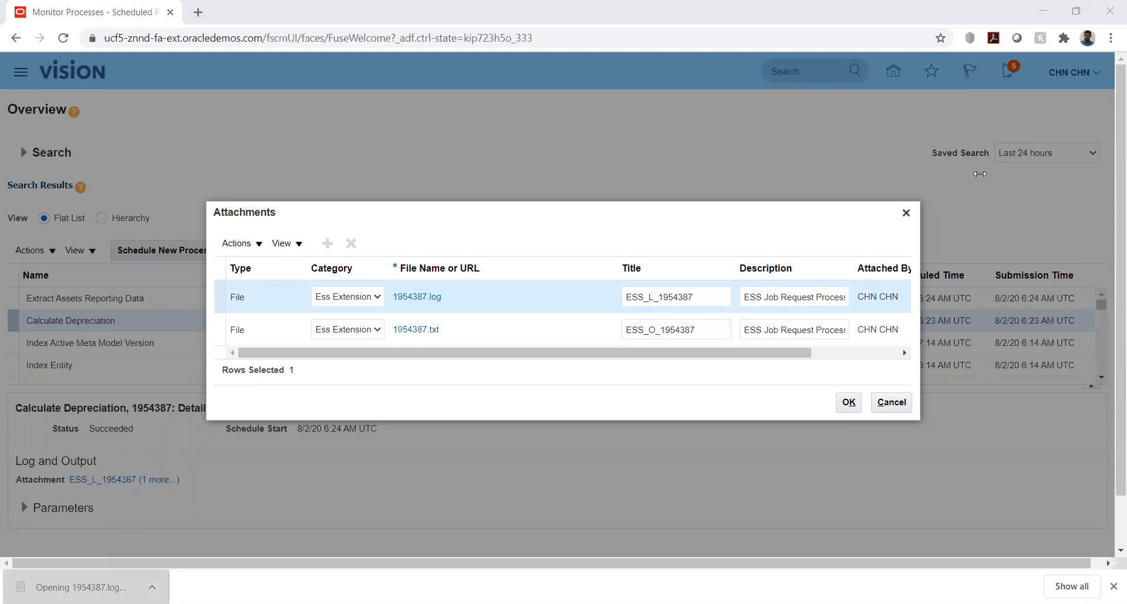
click(403, 330)
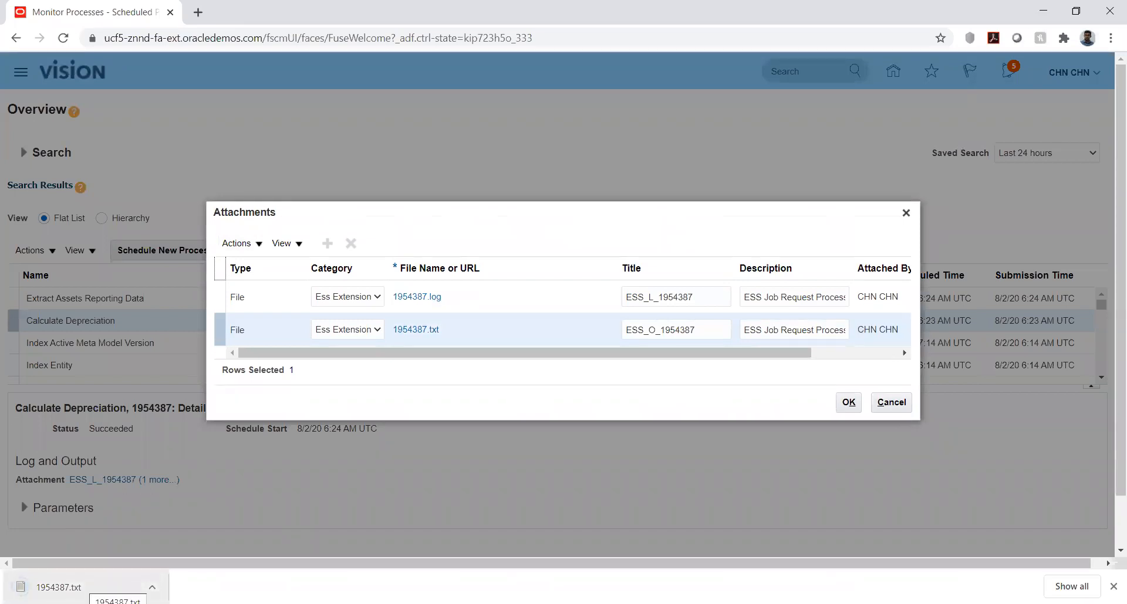
click(85, 587)
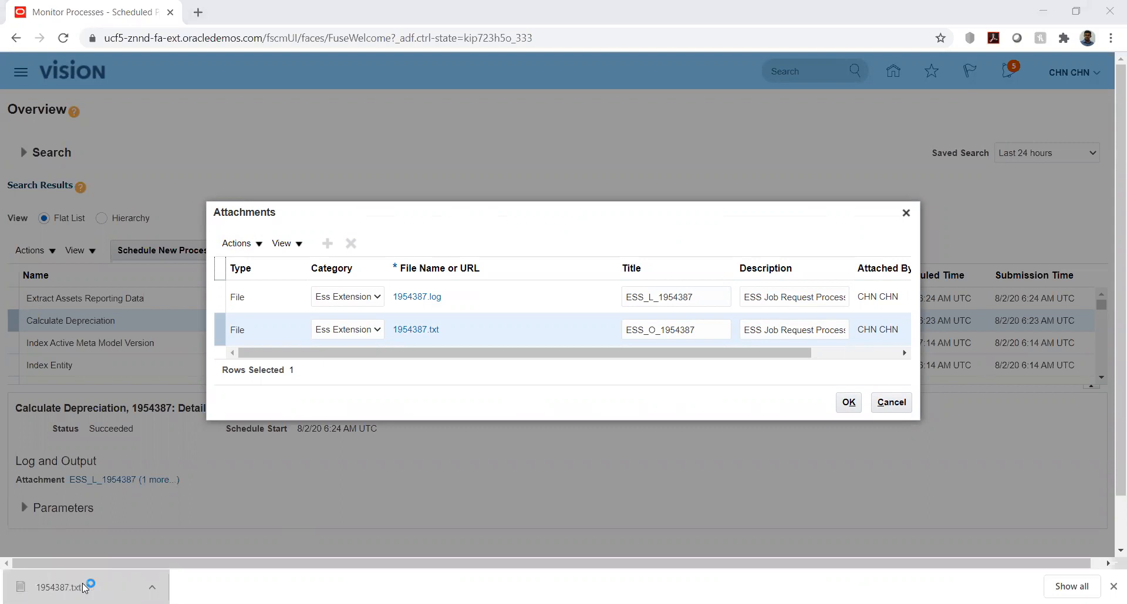
click(849, 402)
click(170, 298)
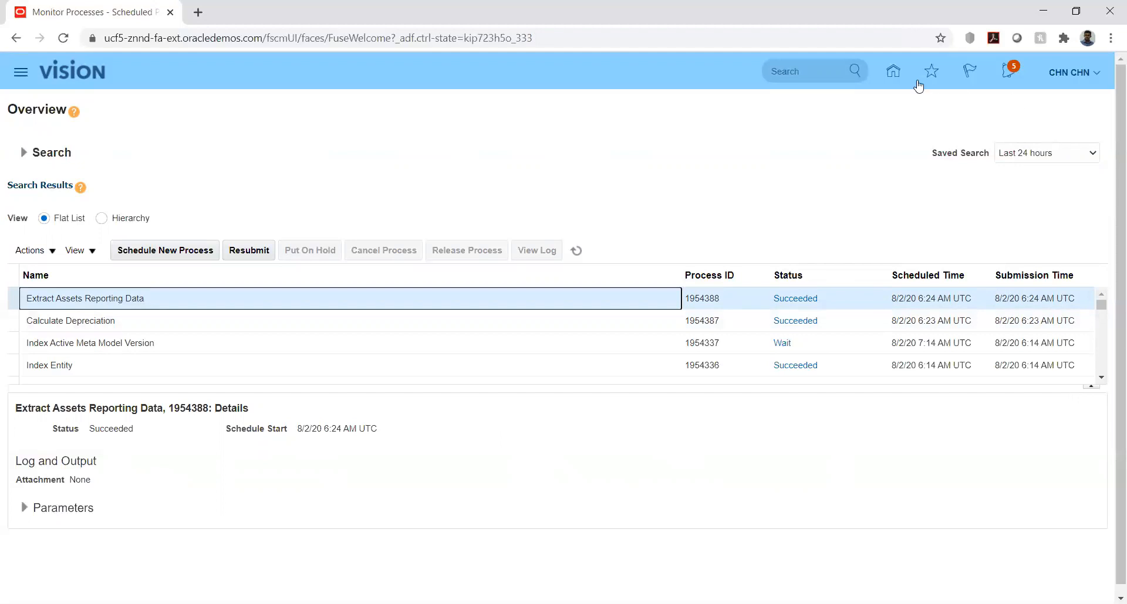
- Return to the Fixed Assets work area and check Completed Additions in the FEB-20 depreciation period details
click(892, 71)
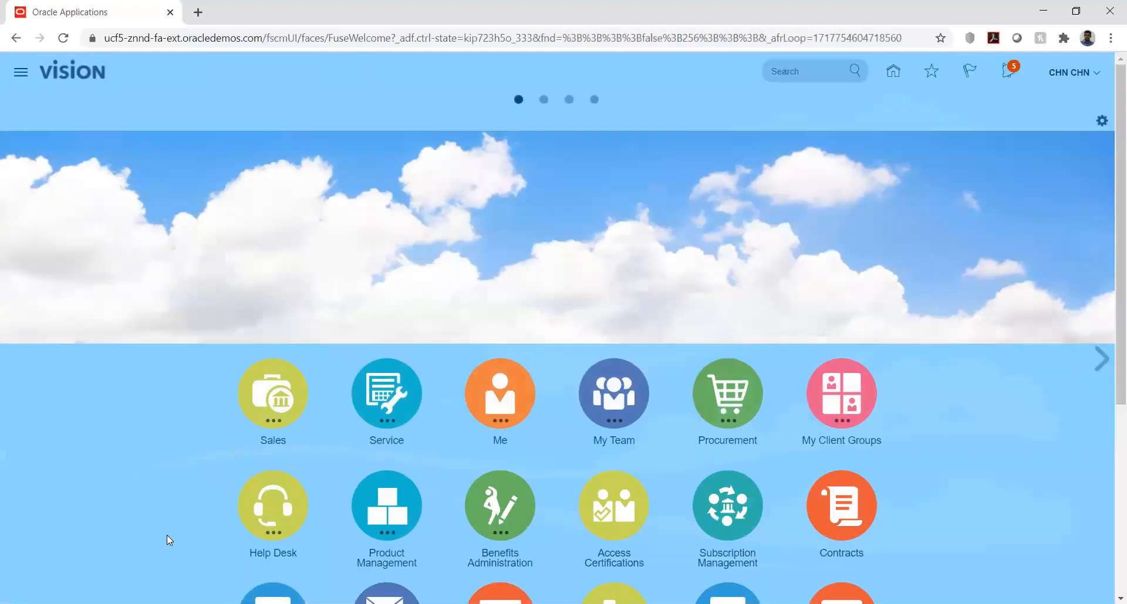
scroll(202, 459, down, 5)
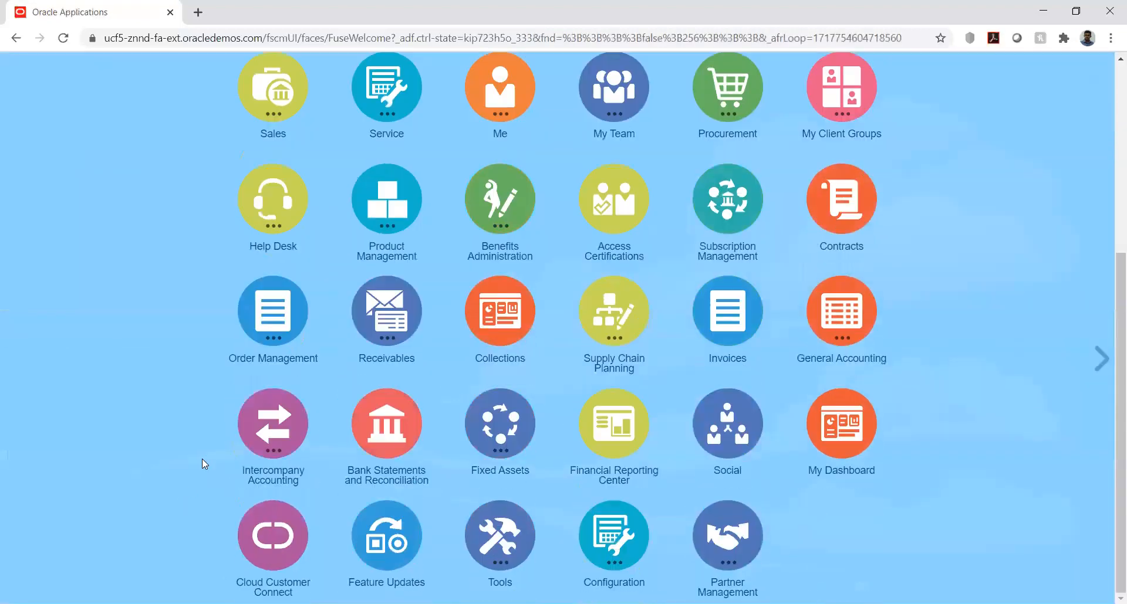
click(493, 433)
click(441, 524)
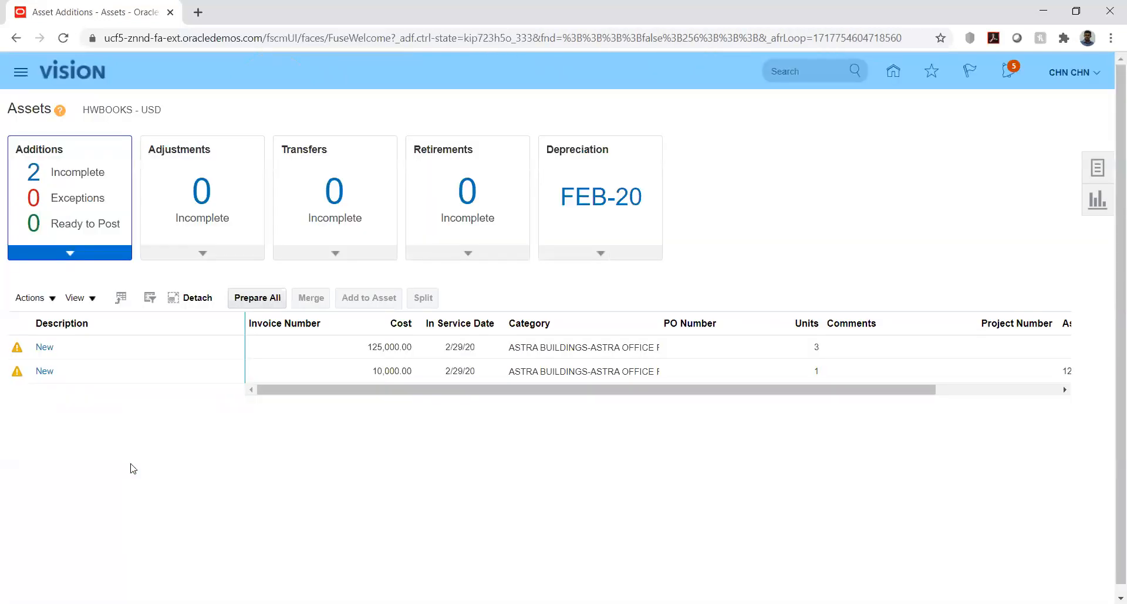
click(601, 255)
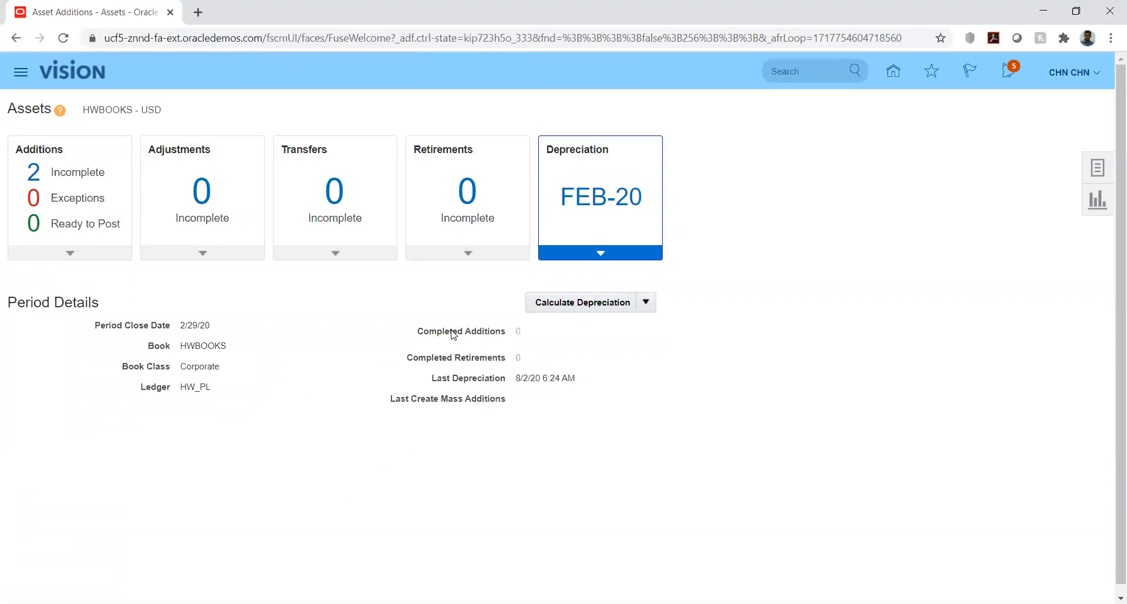
drag(419, 332, 509, 334)
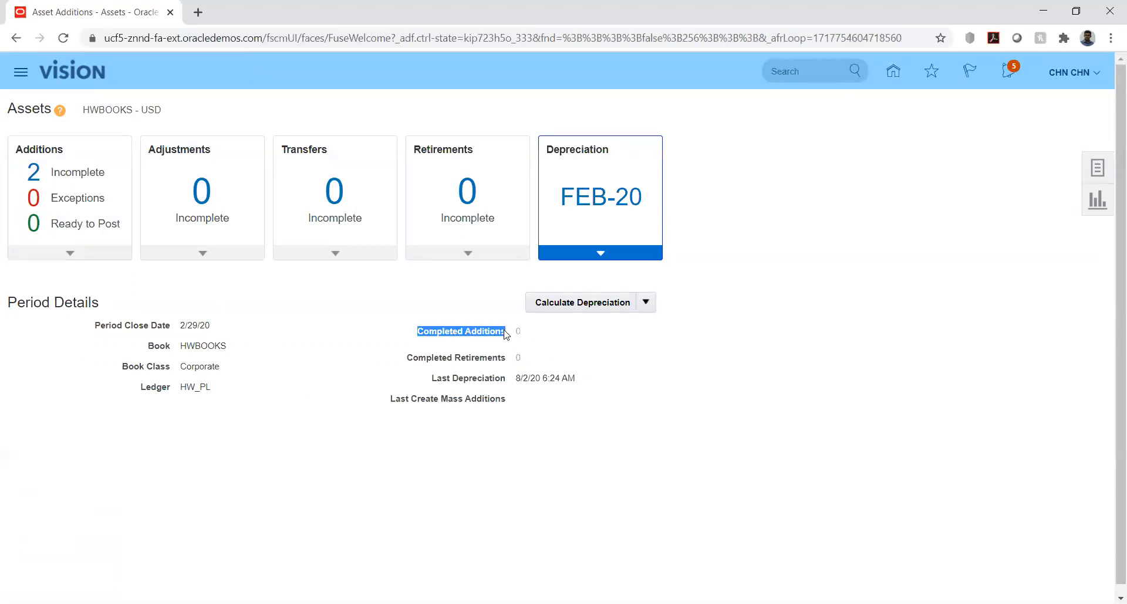
click(675, 475)
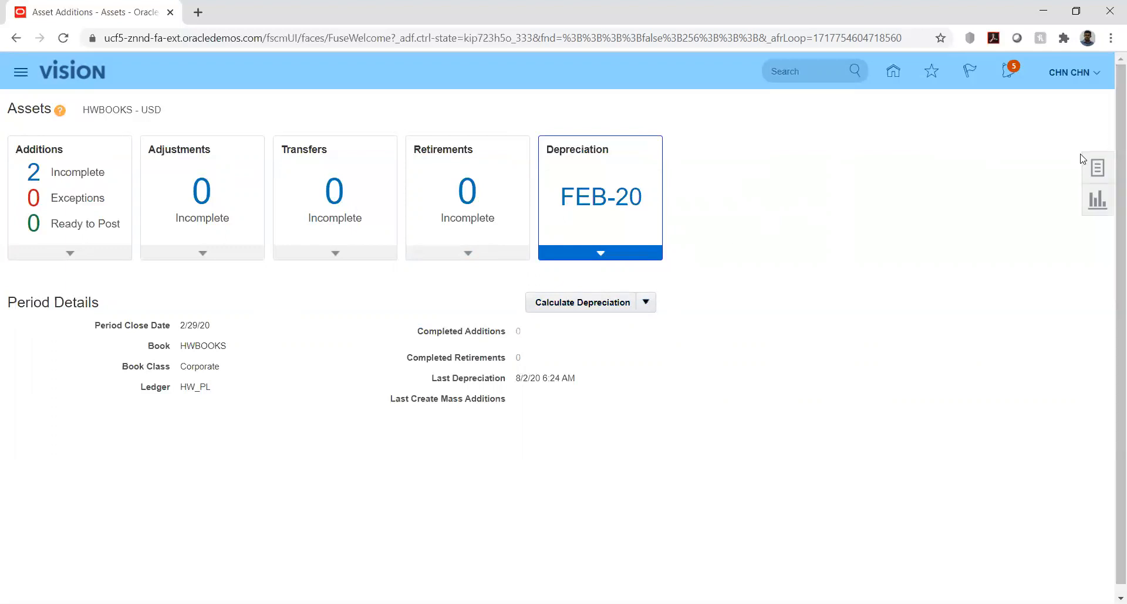
- Open Adjust Assets for HWBOOKS and try to search for assets with the category wildcard %
click(1098, 168)
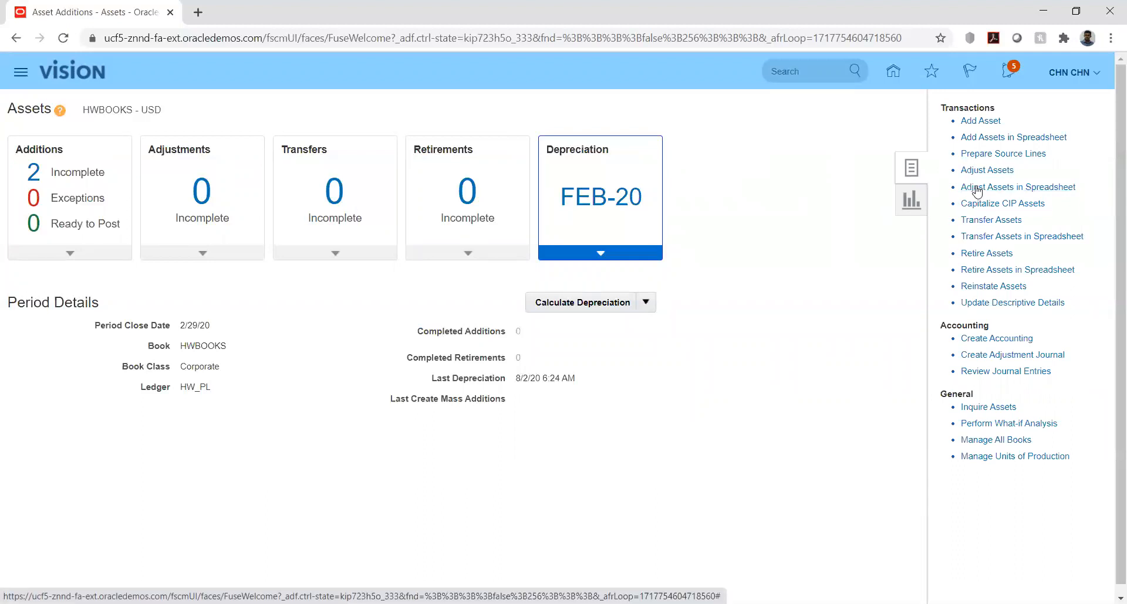
click(980, 168)
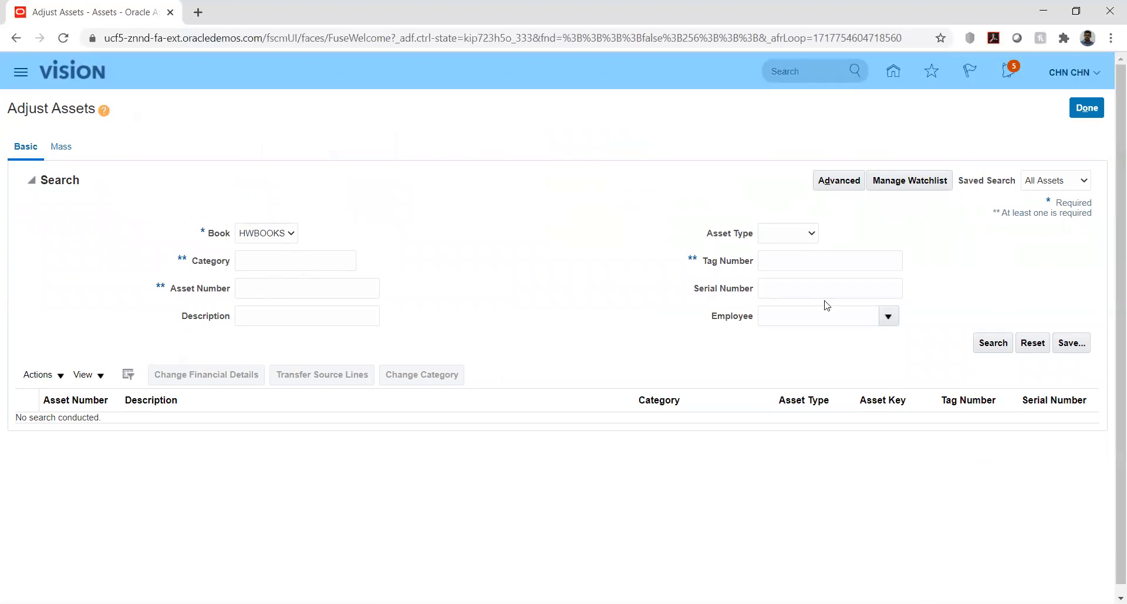
click(992, 344)
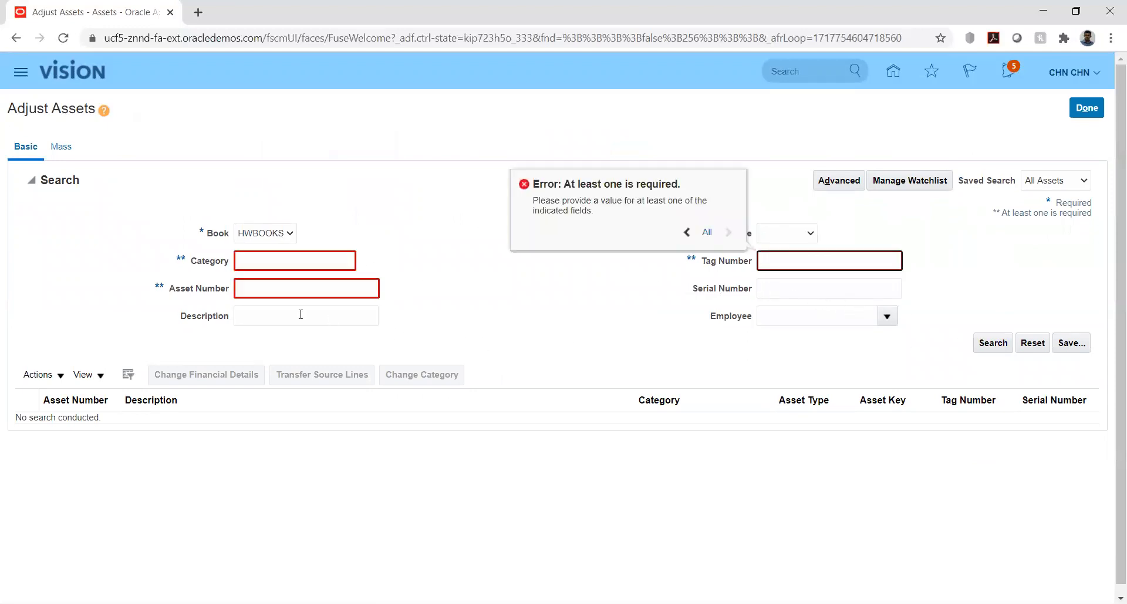
click(293, 261)
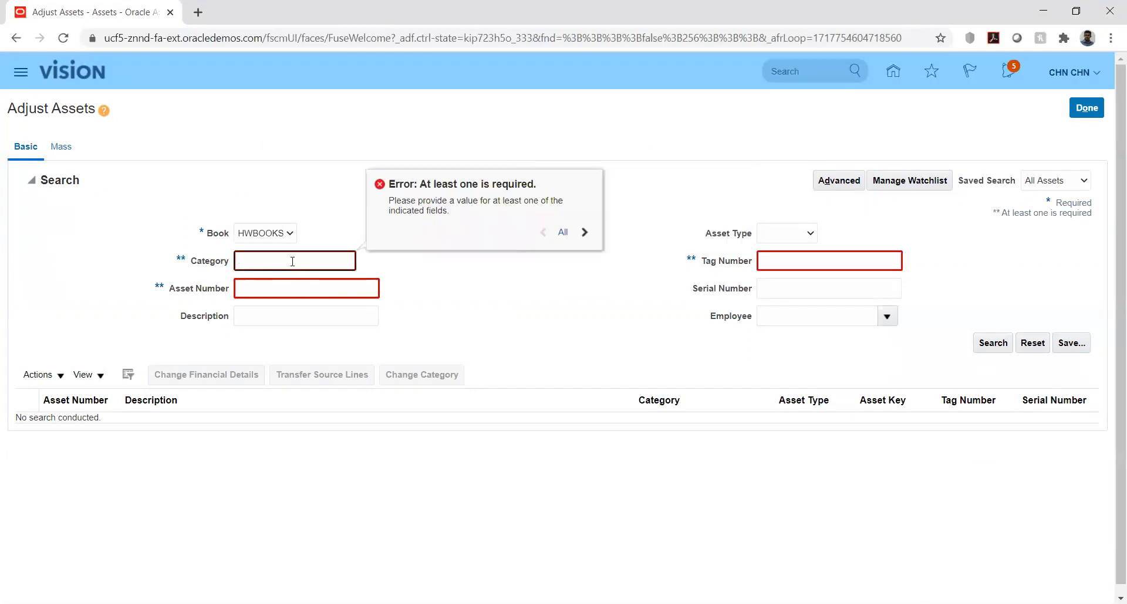
text(%)
click(994, 351)
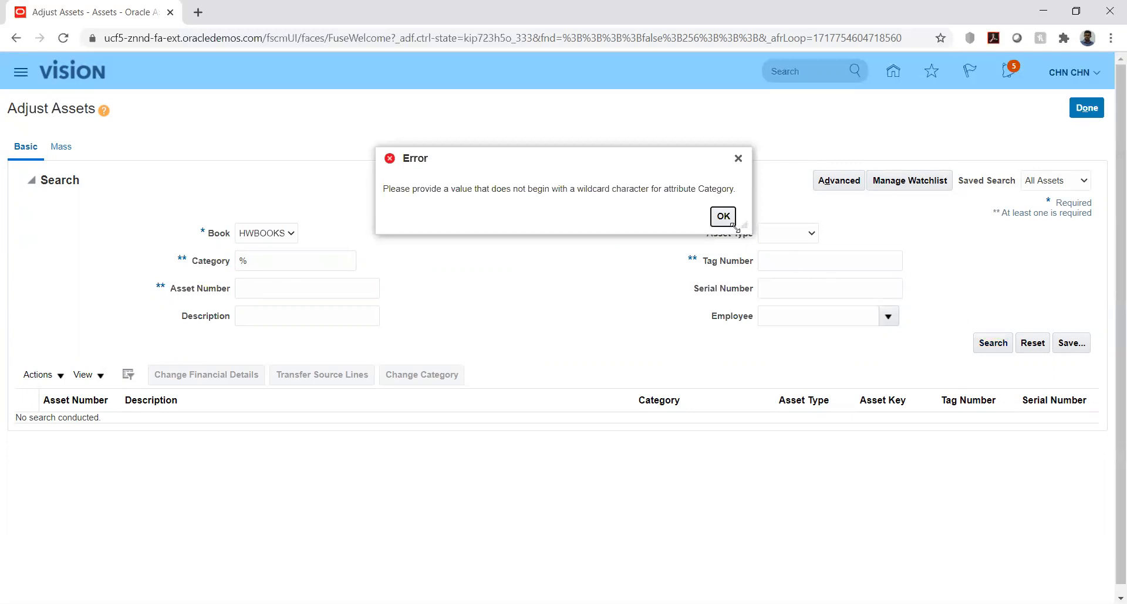
click(726, 222)
- Search the HWBOOKS assets by category AST%
double_click(262, 258)
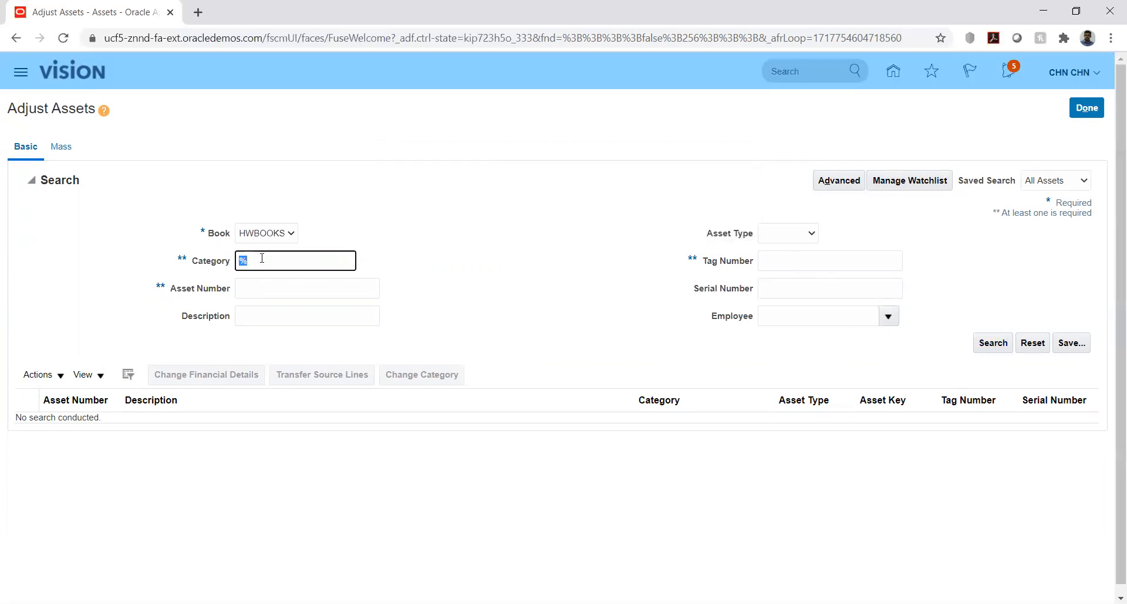
text(AST%)
click(1003, 343)
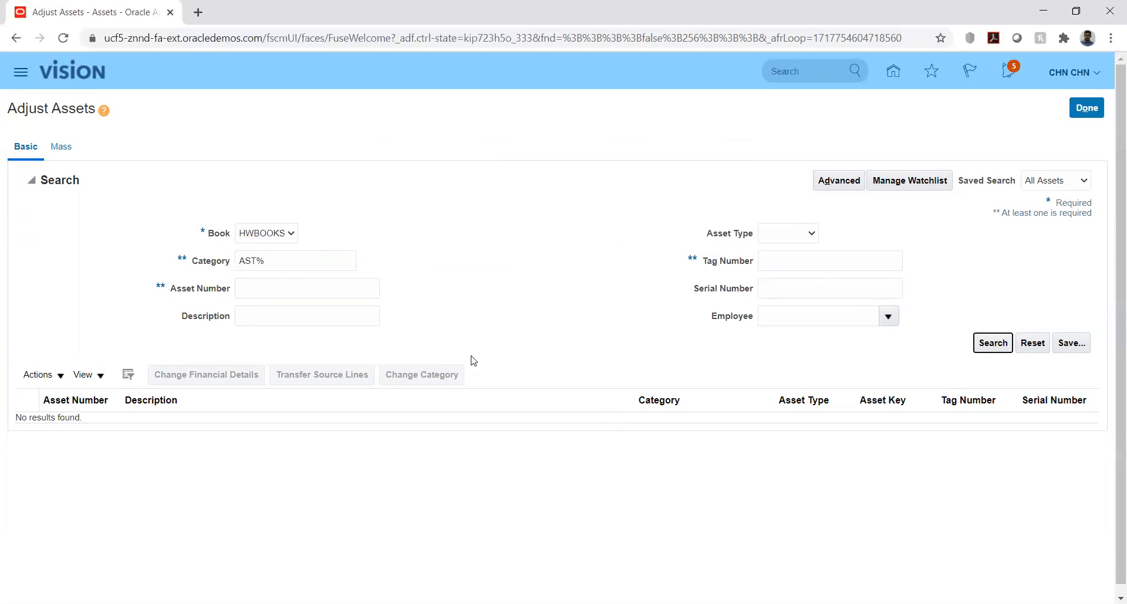
- Clear the category and search the HWBOOKS assets by asset number 12 and by 12%
double_click(285, 261)
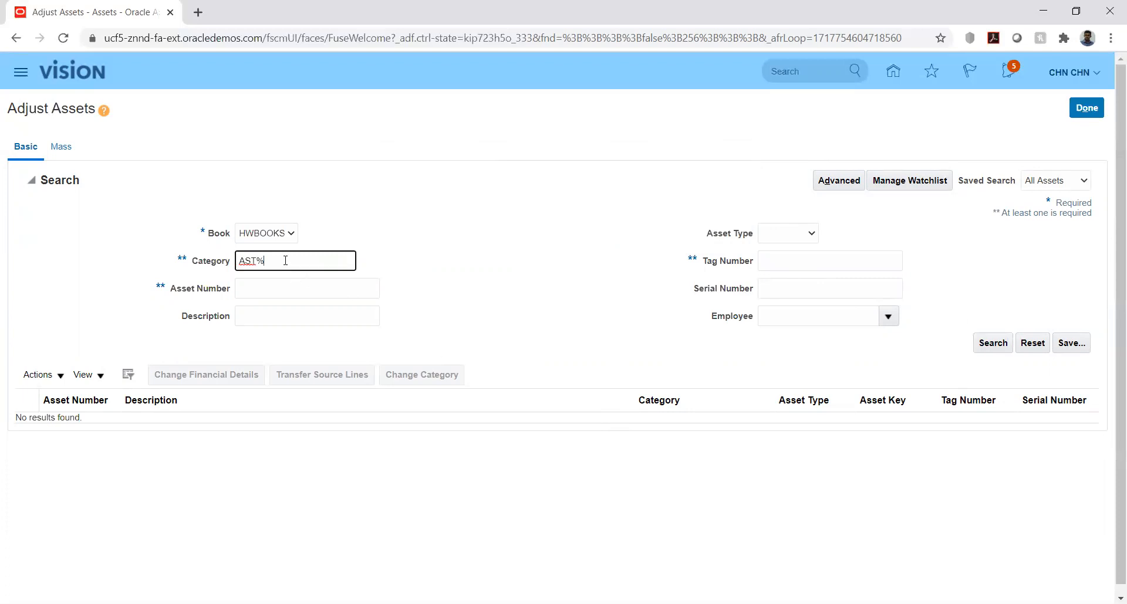
key(BackSpace)
click(285, 290)
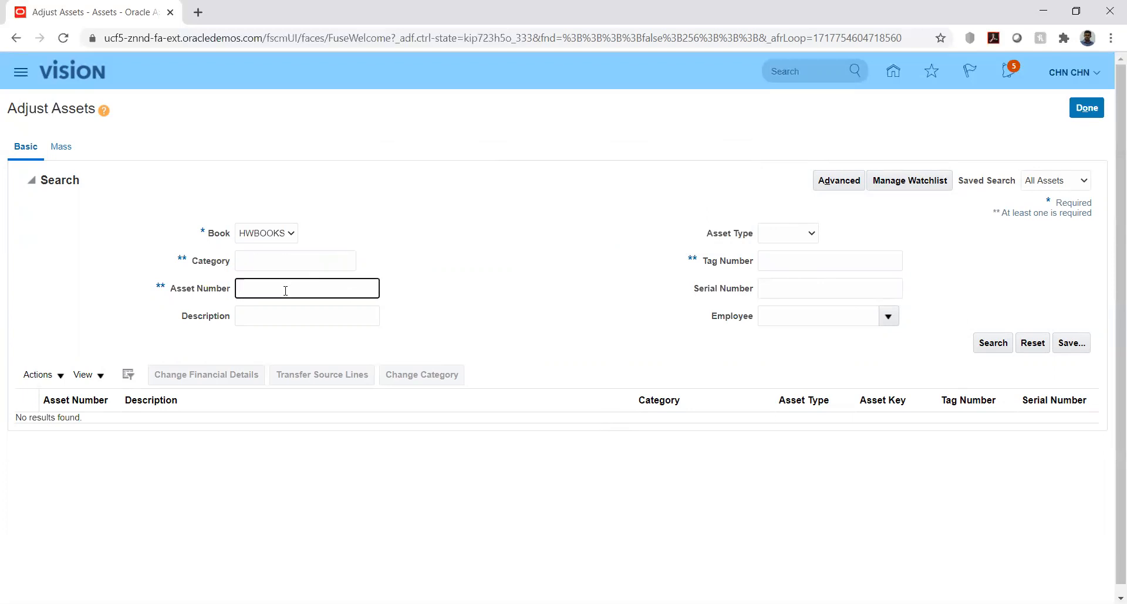
text(12)
click(995, 345)
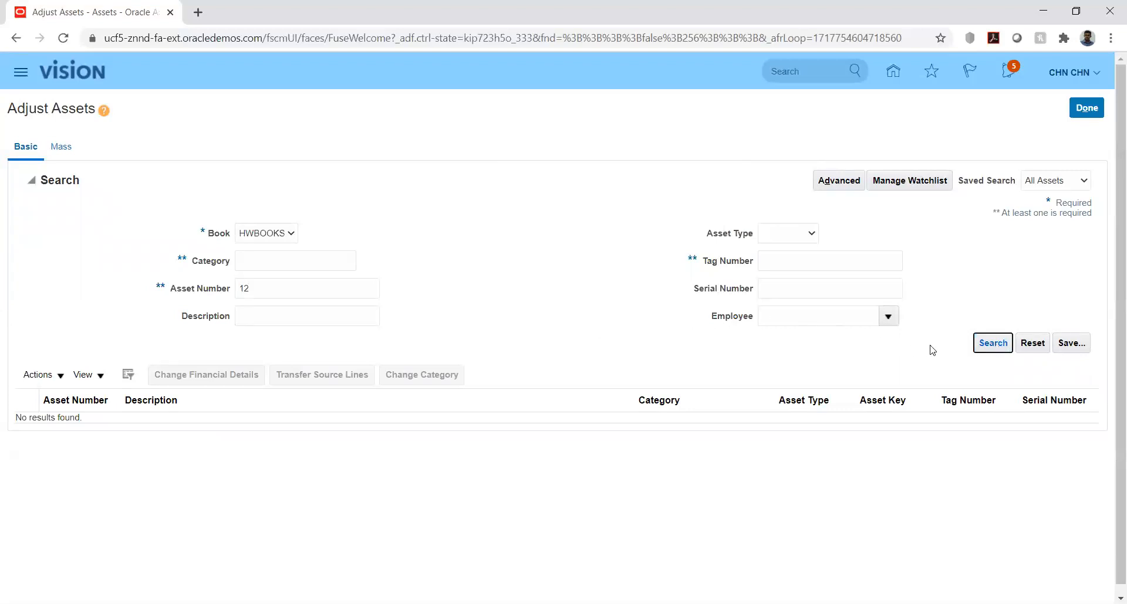
click(287, 290)
text(%)
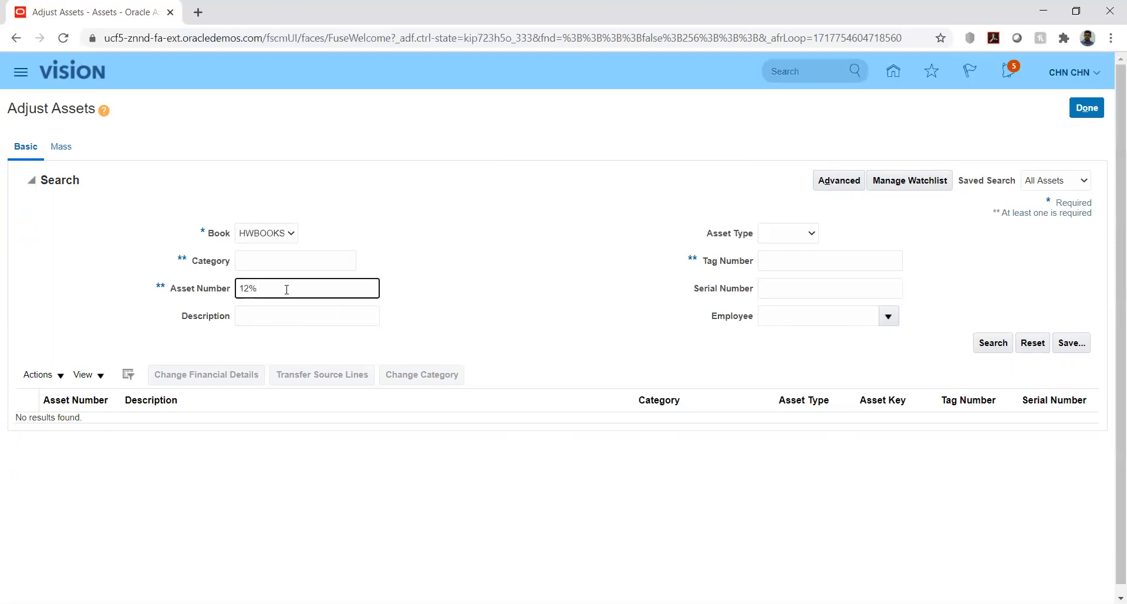
click(1002, 343)
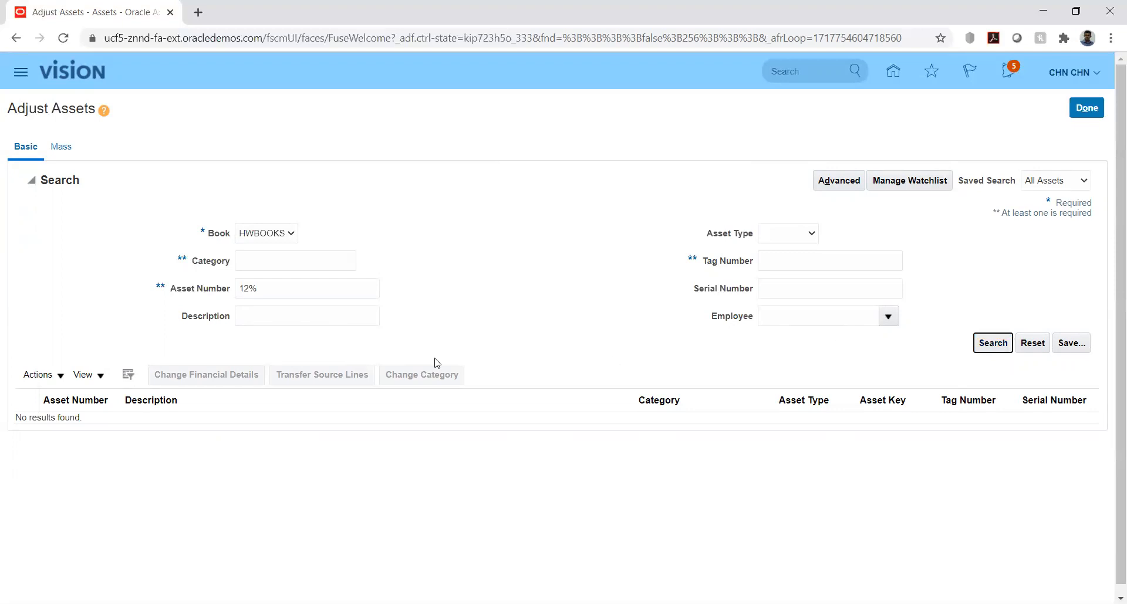
- Clear the asset number, try to look up the employee by name as a search filter, and remove the entry
triple_click(271, 290)
key(BackSpace)
key(Tab)
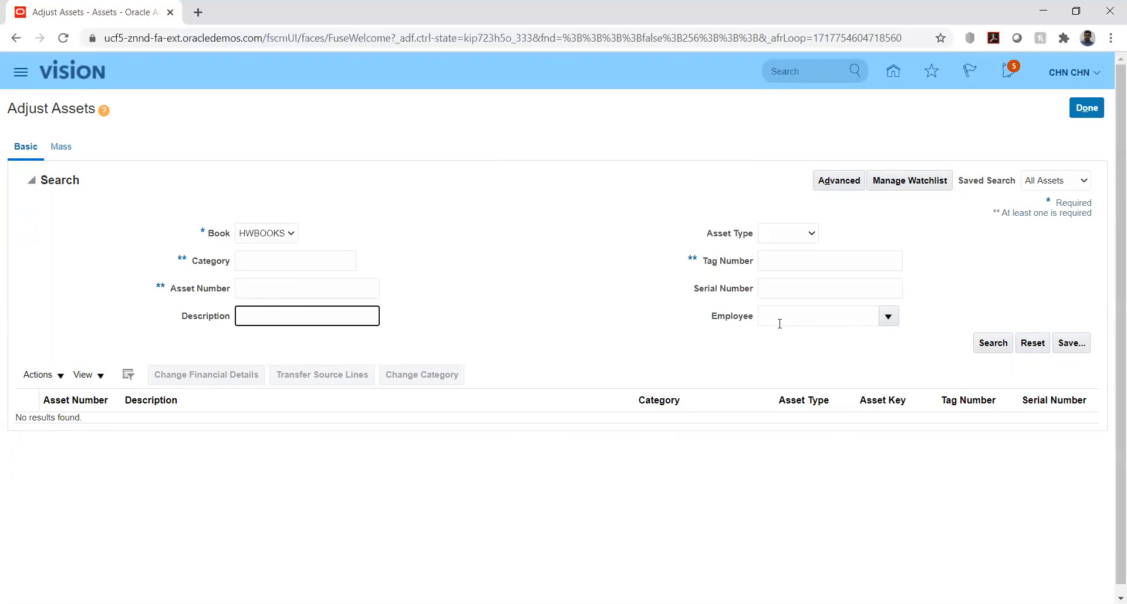
click(855, 316)
text(Aru)
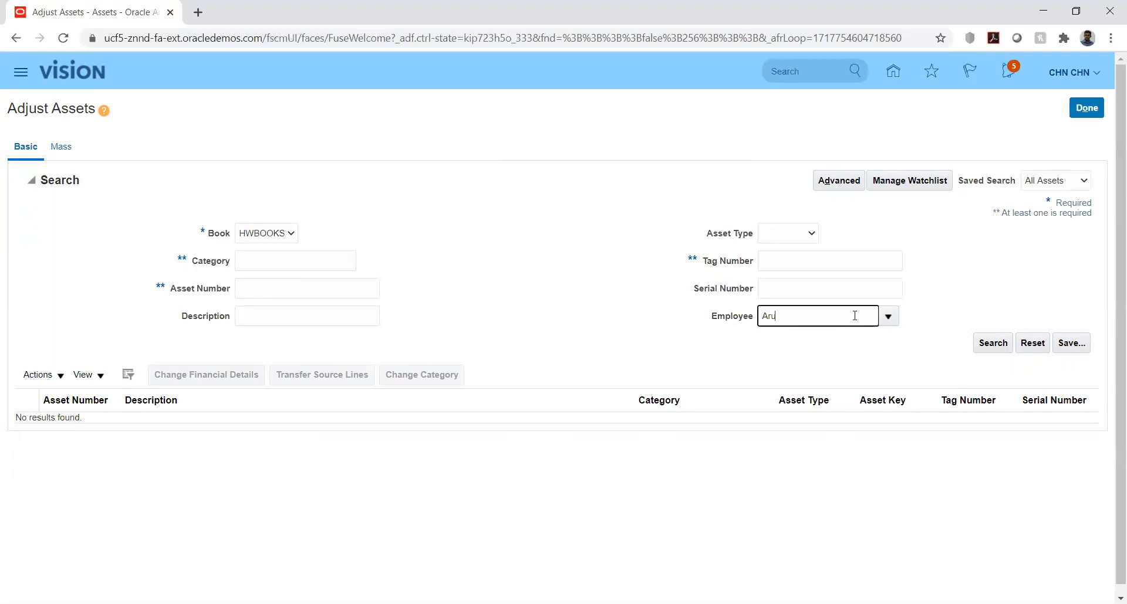
click(888, 318)
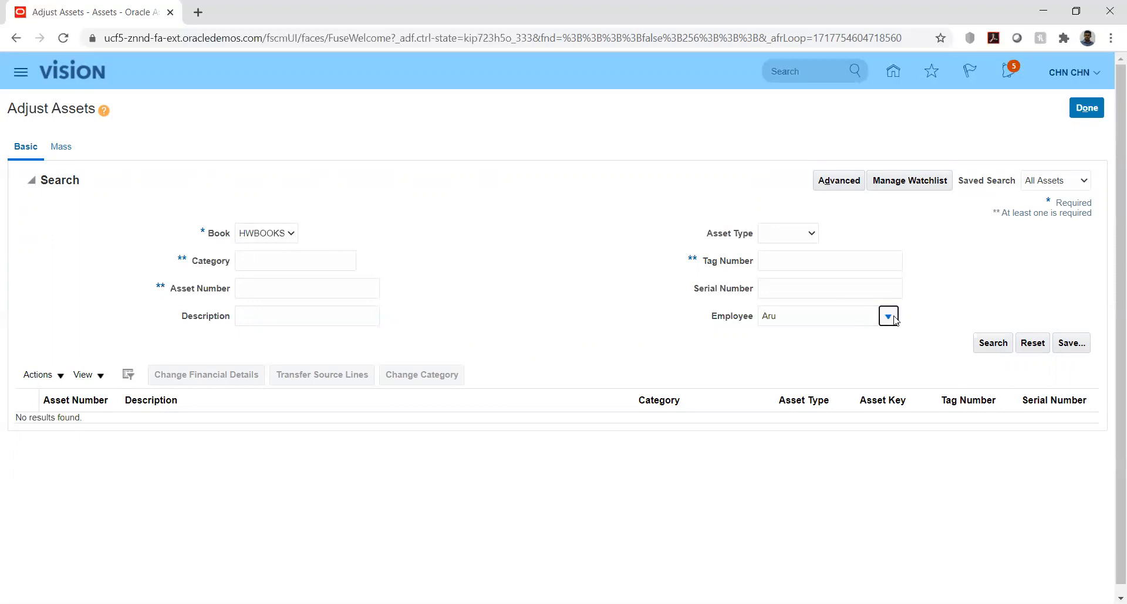
double_click(790, 316)
key(BackSpace)
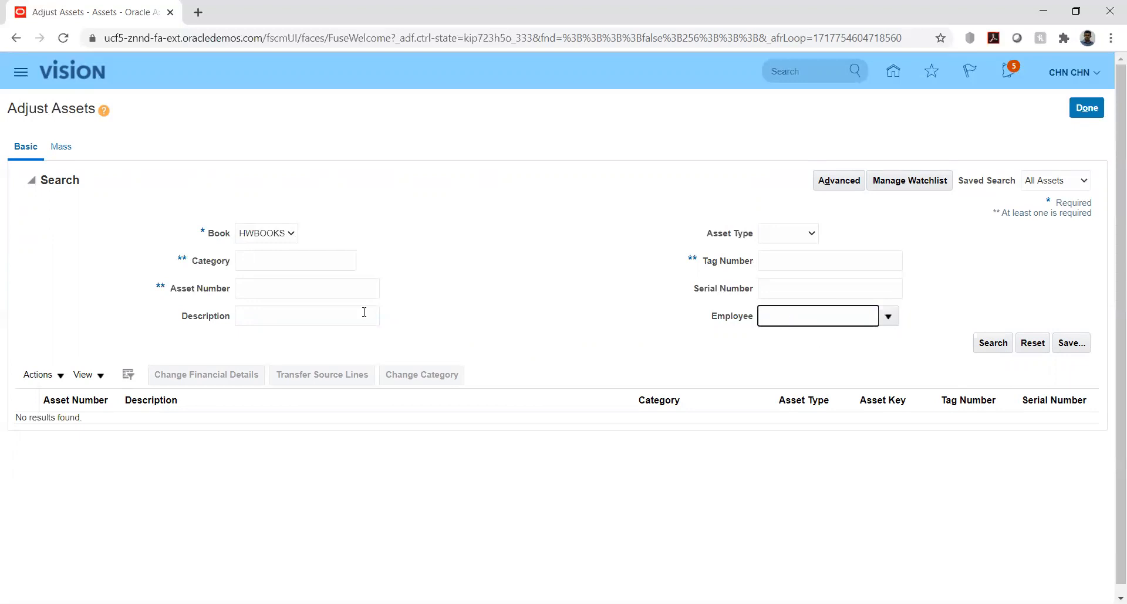
click(263, 311)
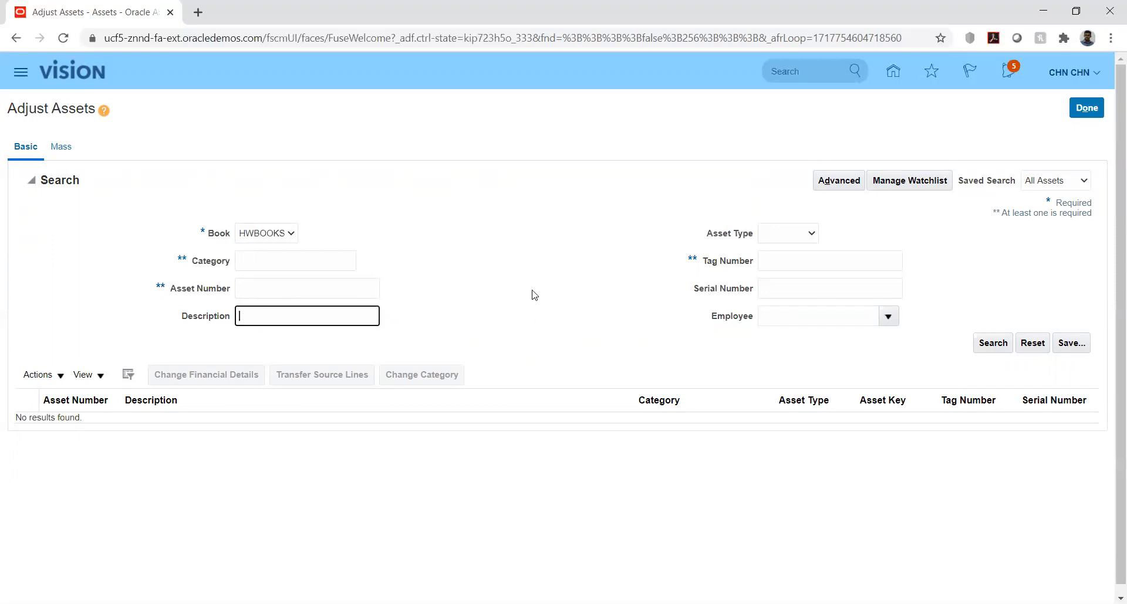
- Leave Adjust Assets, open the incomplete addition costing 125,000.00 and review its descriptive details and assignments
click(1088, 112)
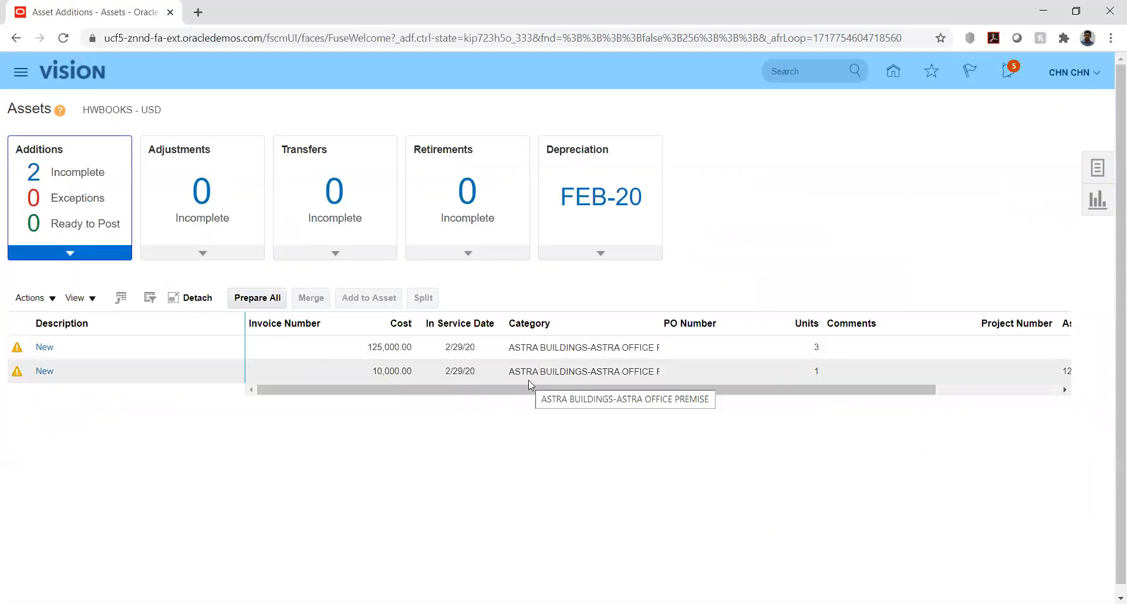
click(40, 348)
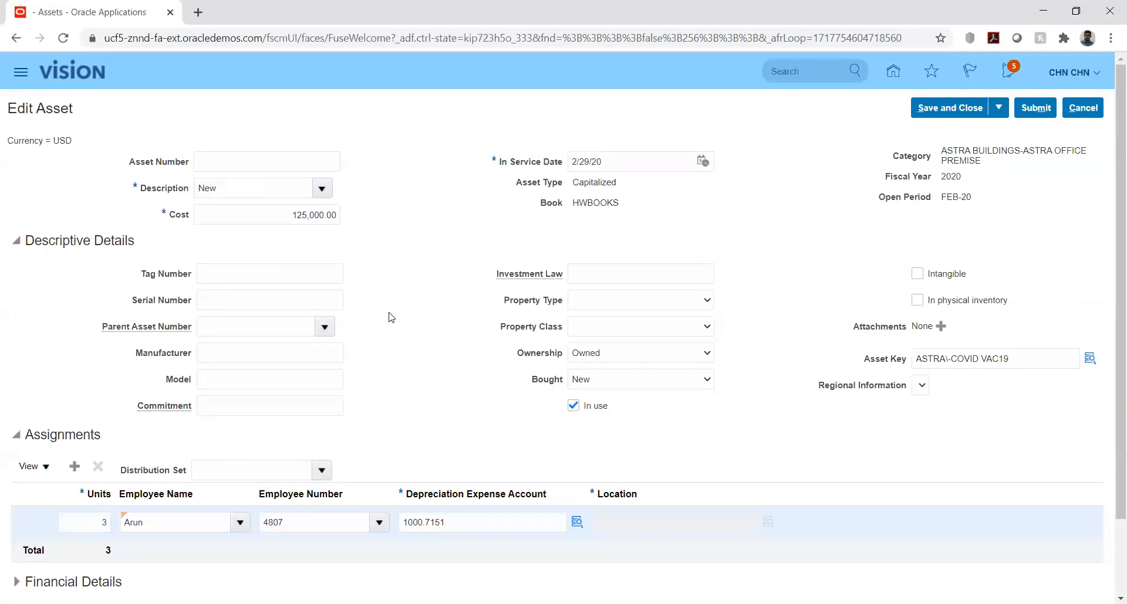
scroll(391, 318, down, 3)
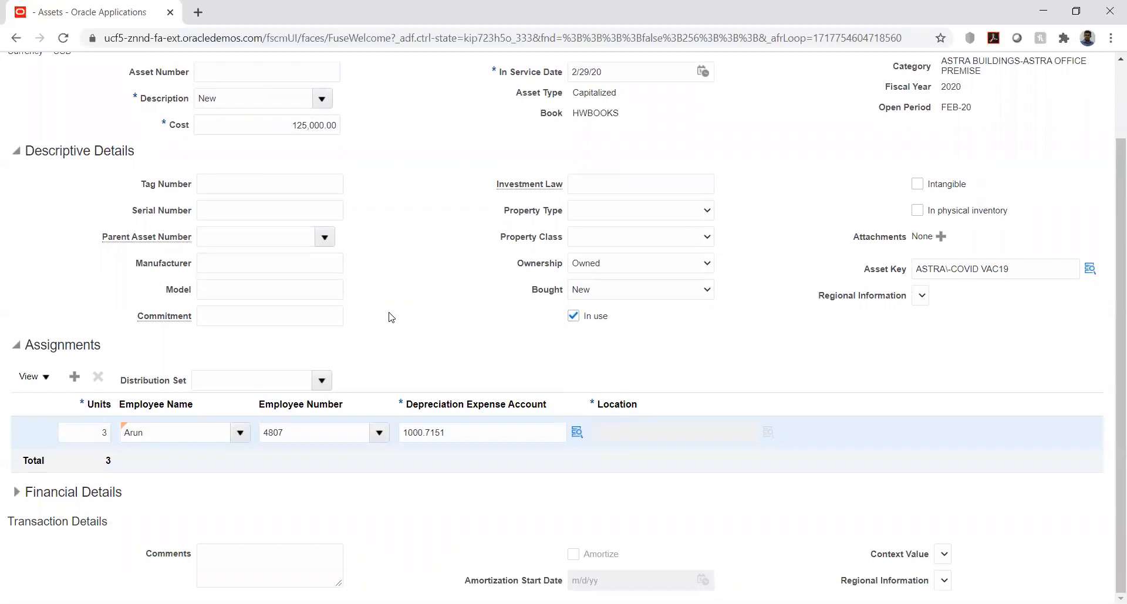
scroll(391, 318, up, 3)
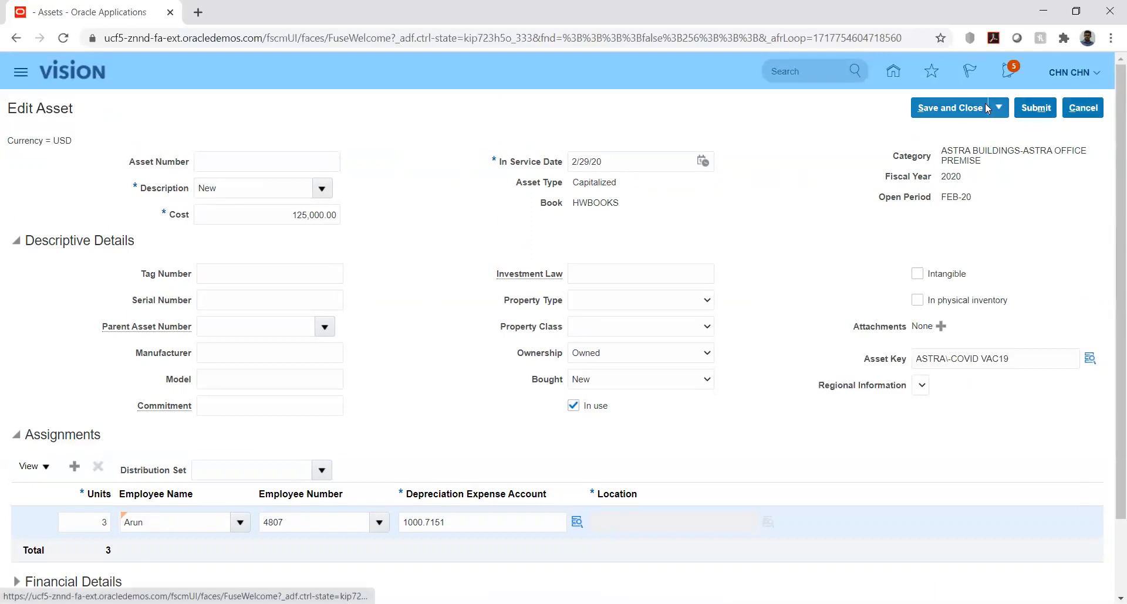
- Try to submit the 125,000.00 asset addition, reopen it to recheck its details and assignments, and leave without saving
click(1033, 109)
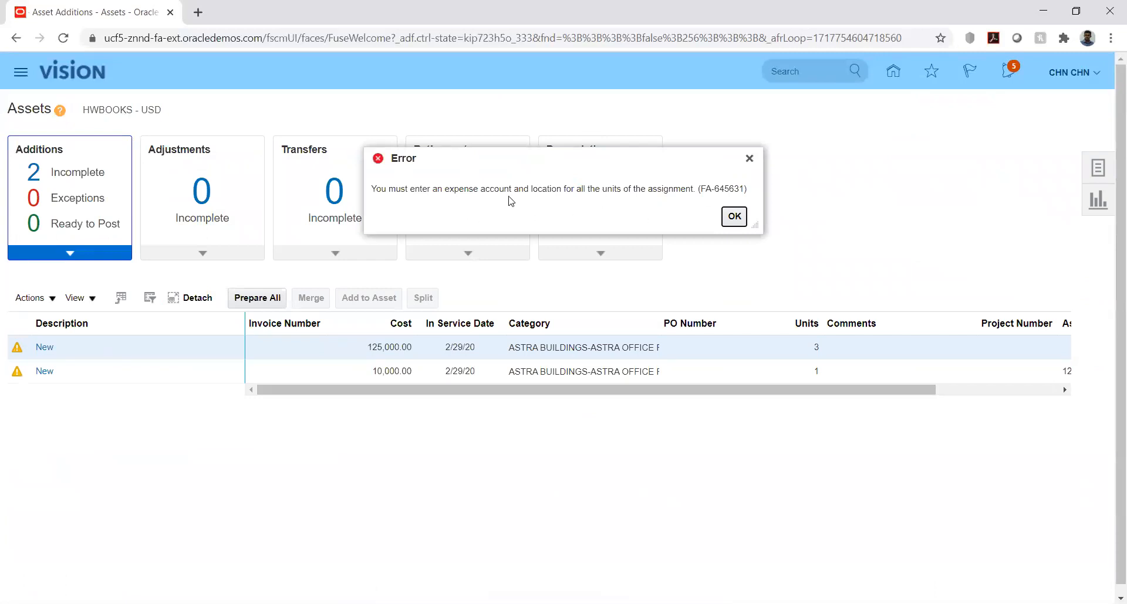
click(734, 217)
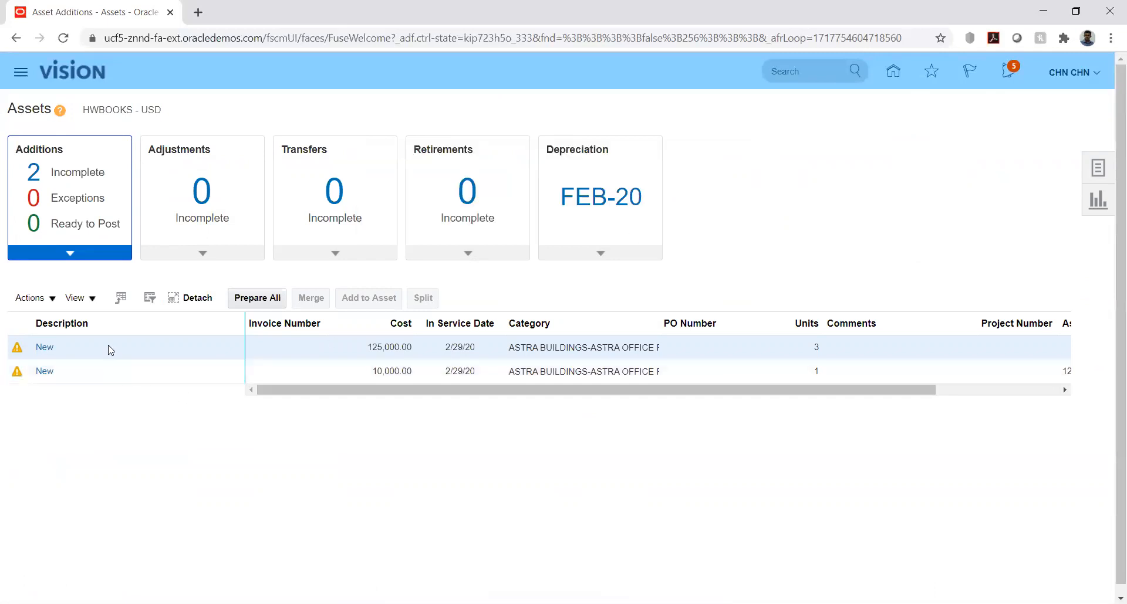
click(47, 350)
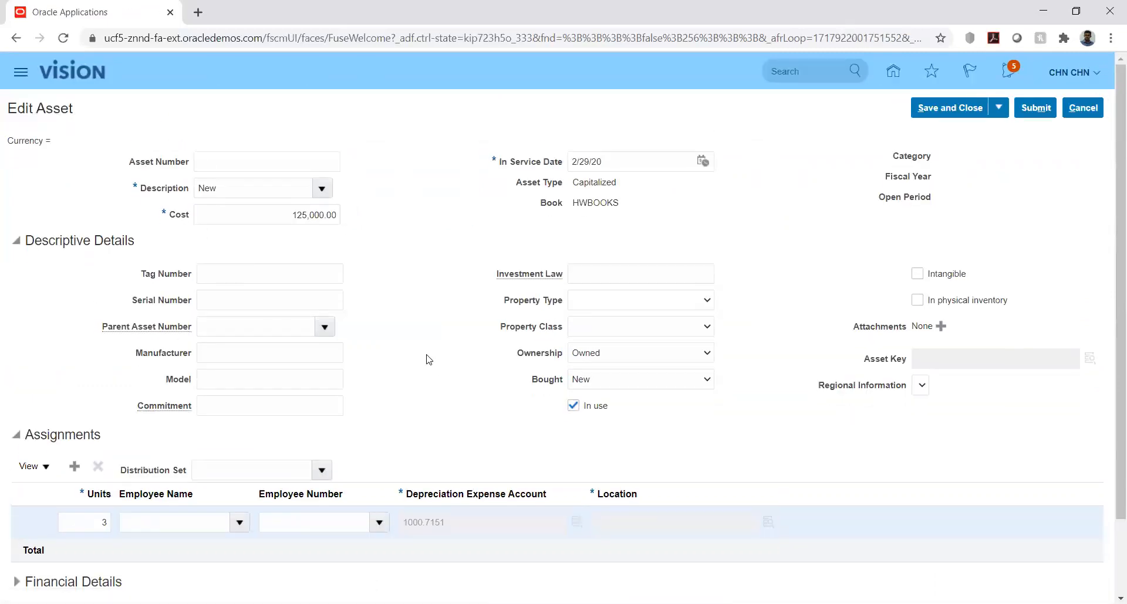
scroll(429, 359, down, 2)
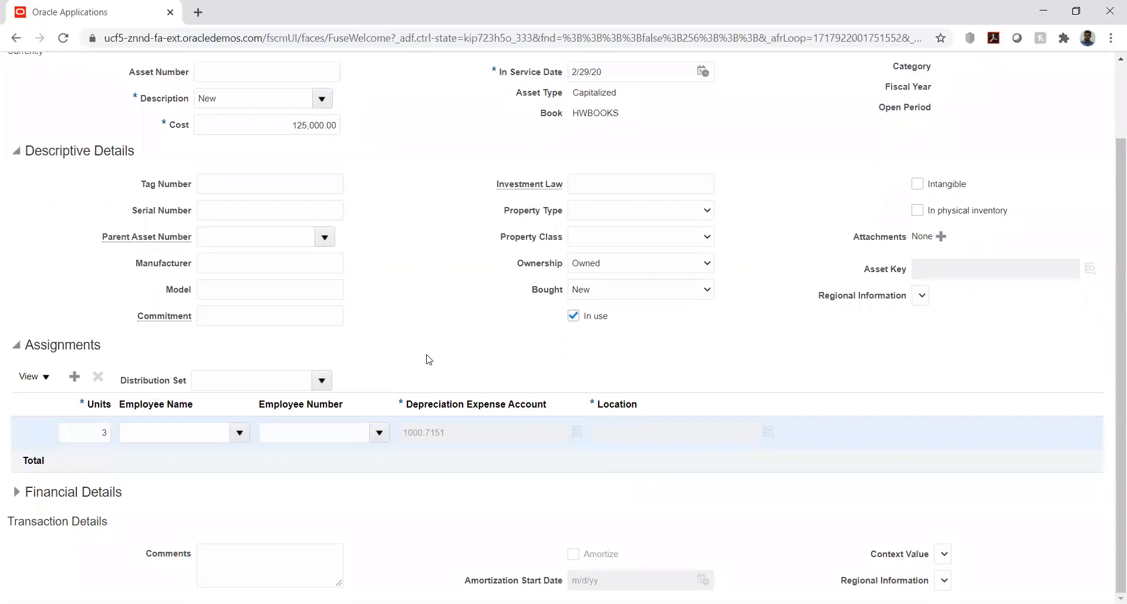
scroll(429, 360, up, 2)
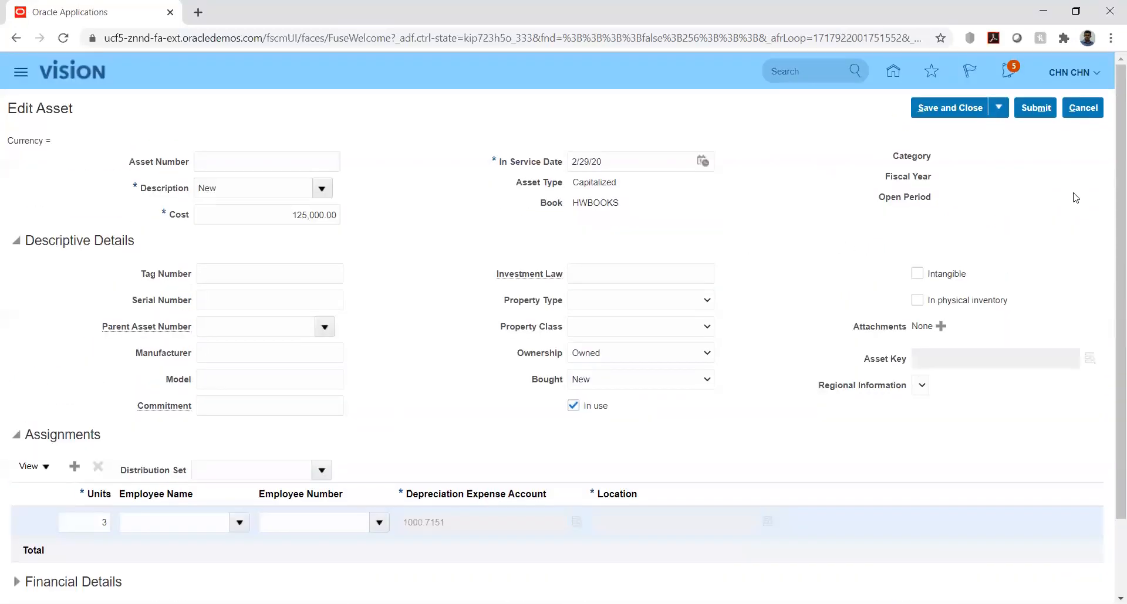
click(1083, 108)
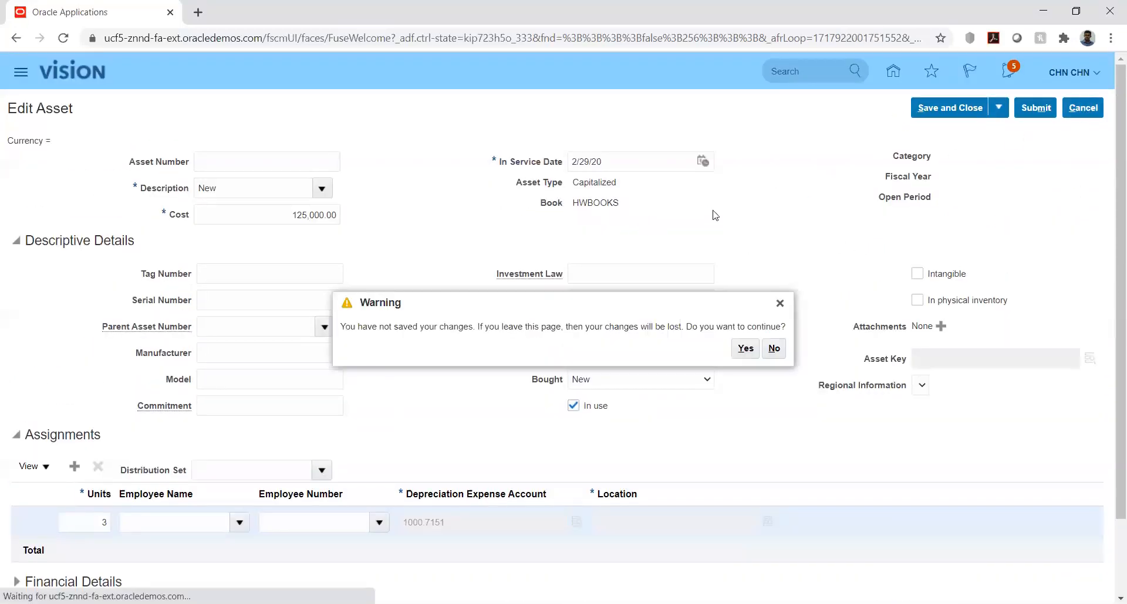
click(741, 351)
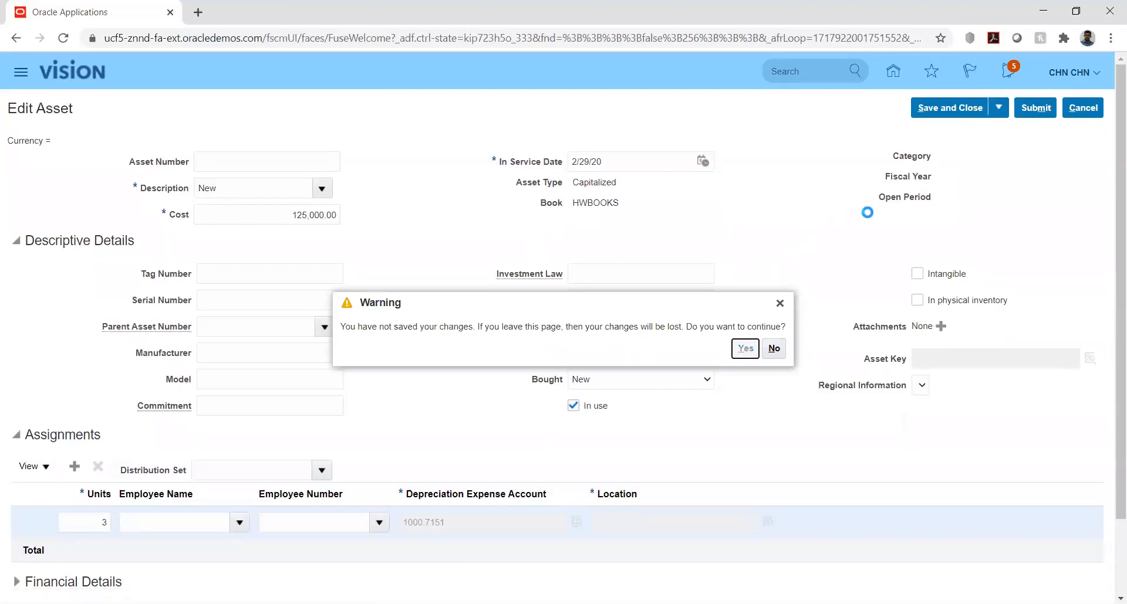
- Open the form for adding a capitalized asset in HWBOOKS and try to enter its location
click(1097, 168)
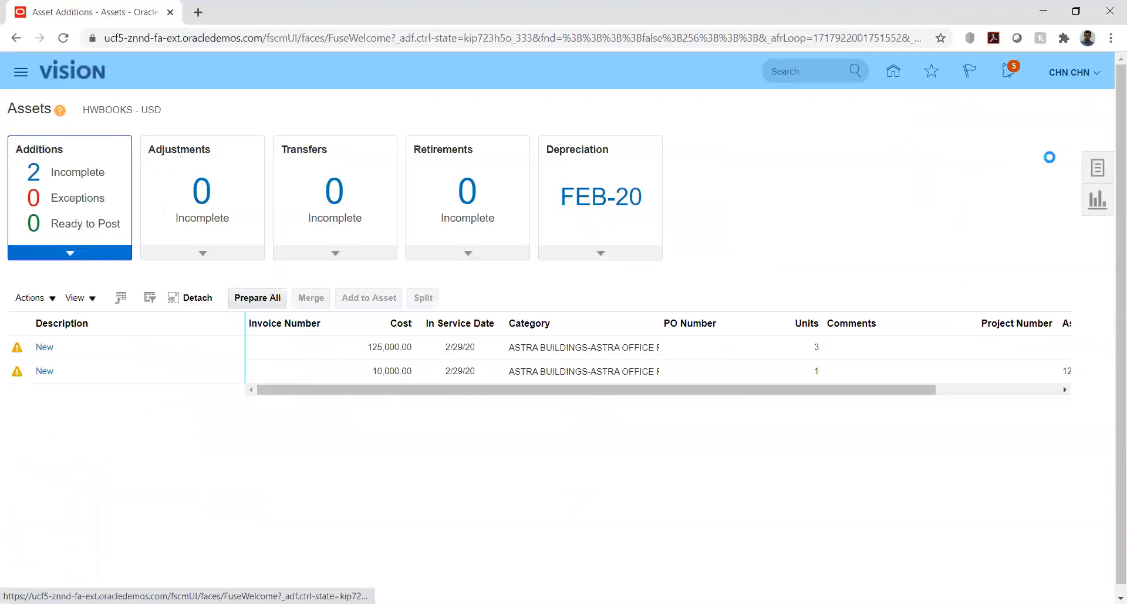
click(977, 120)
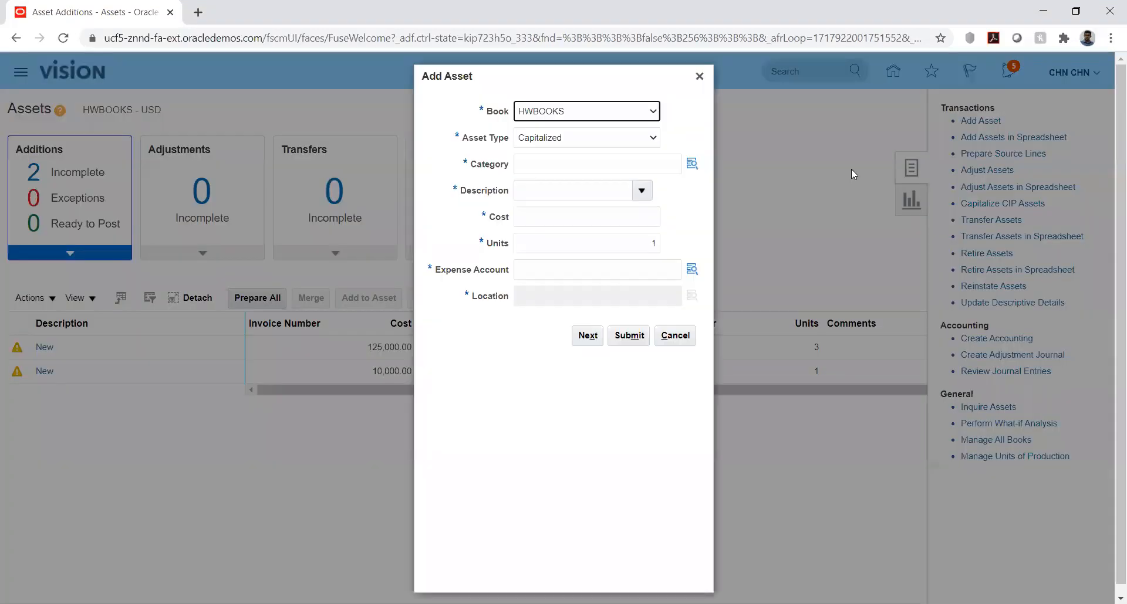
click(533, 300)
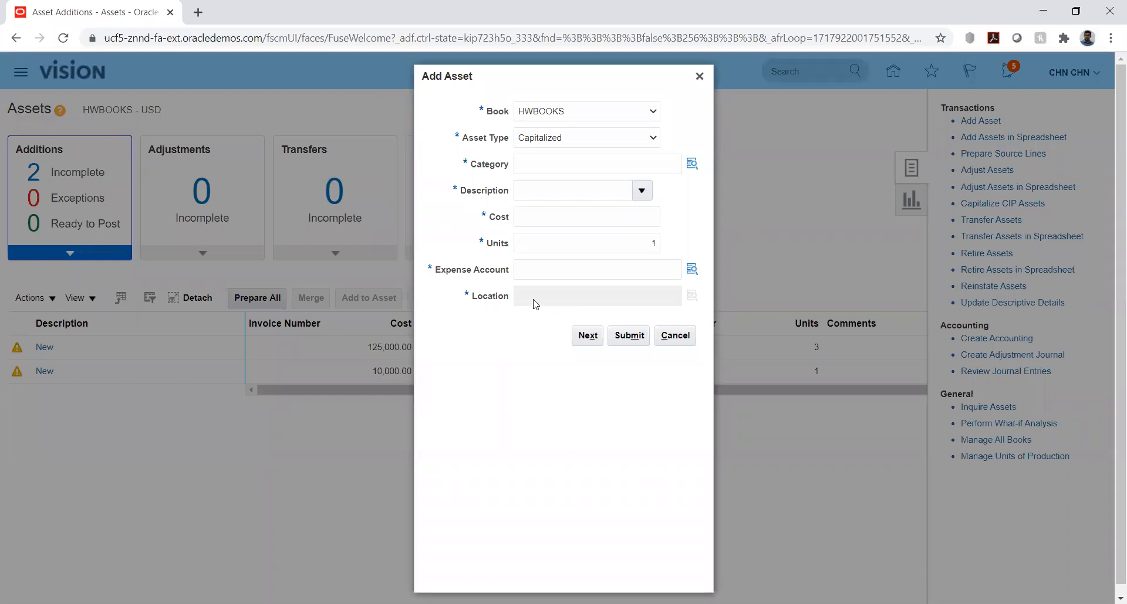